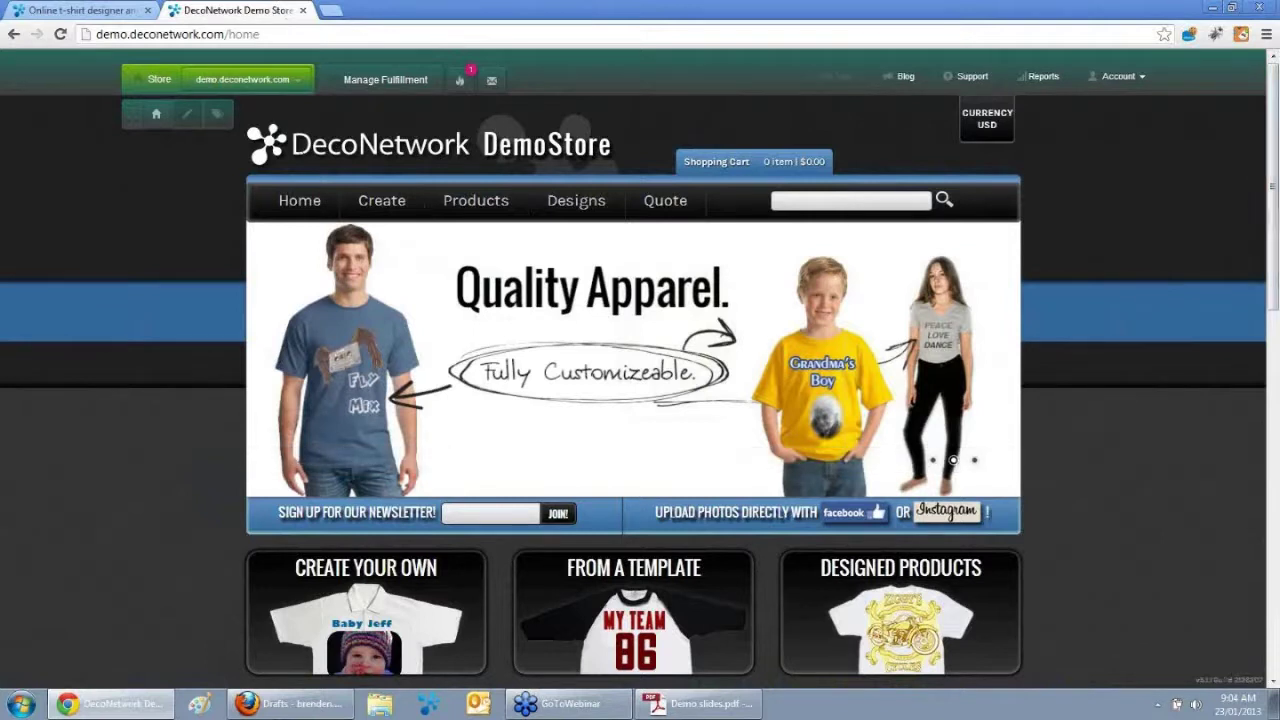
{"action": "left_click_drag", "start_coordinate": [1268, 168], "coordinate": [1272, 201]}
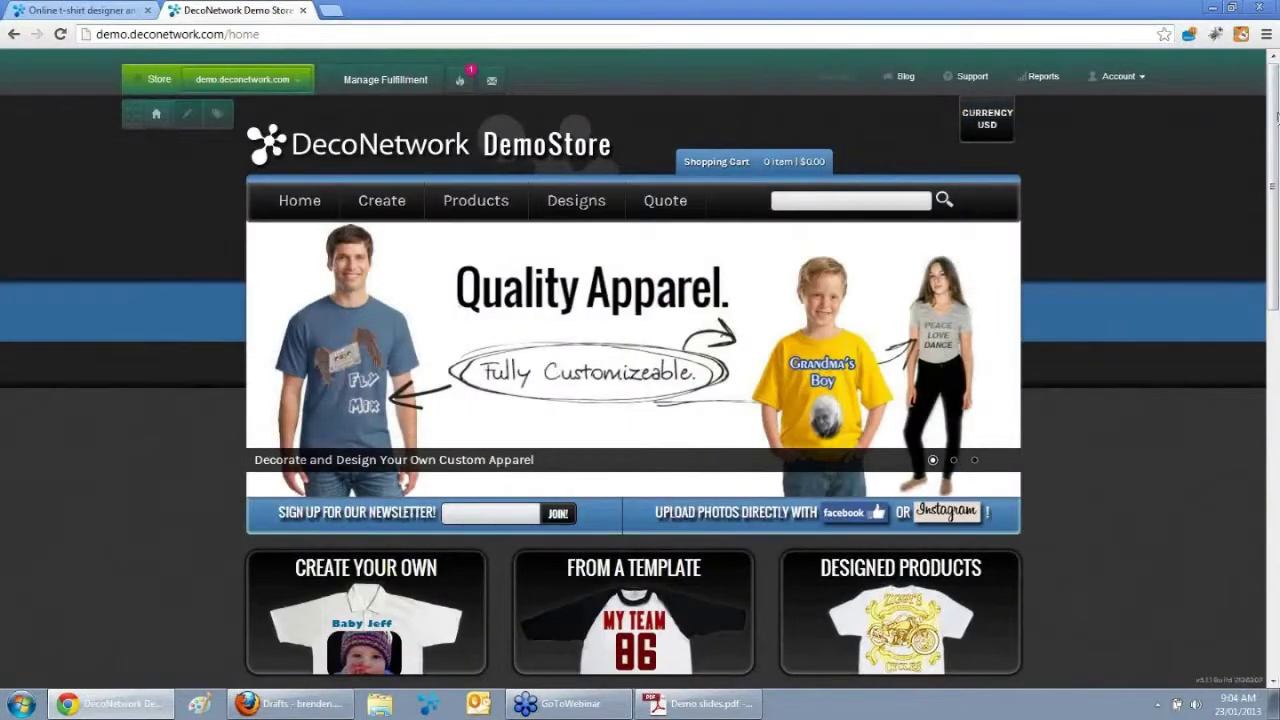
{"action": "left_click_drag", "start_coordinate": [1273, 200], "coordinate": [1273, 580]}
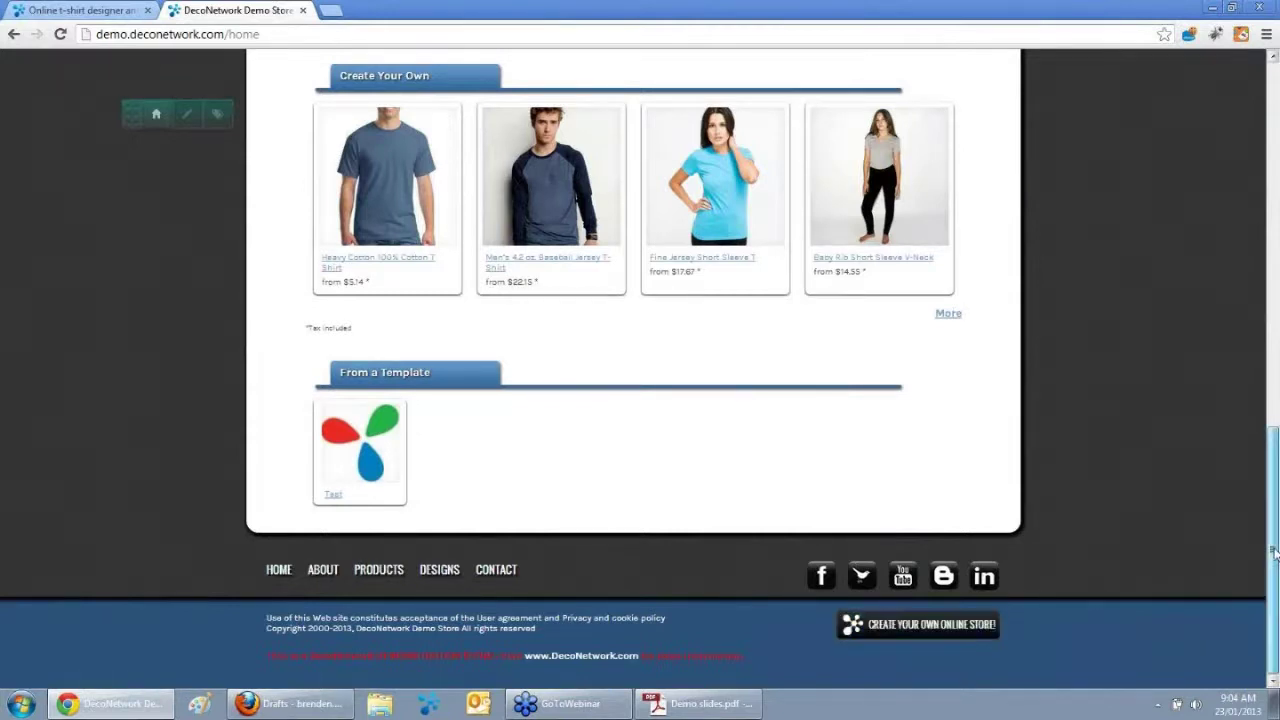
{"action": "left_click_drag", "start_coordinate": [1274, 552], "coordinate": [1229, 231]}
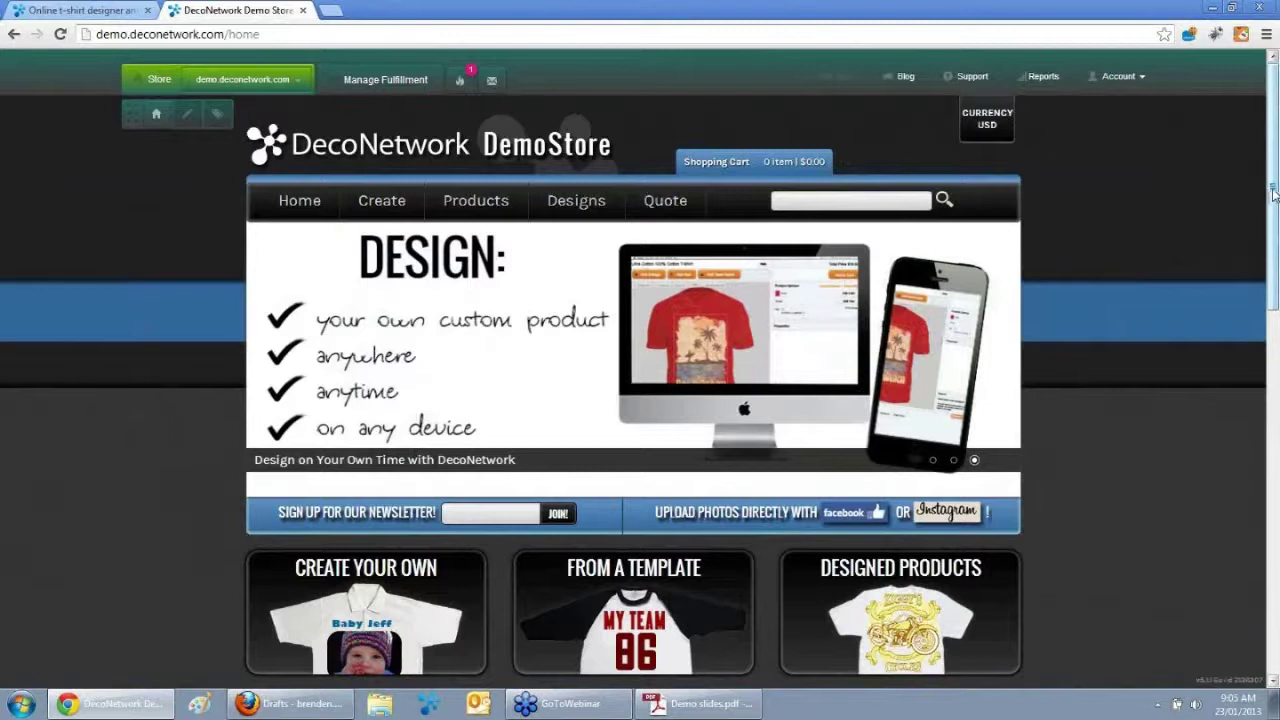
{"action": "left_click_drag", "start_coordinate": [1274, 193], "coordinate": [1224, 250]}
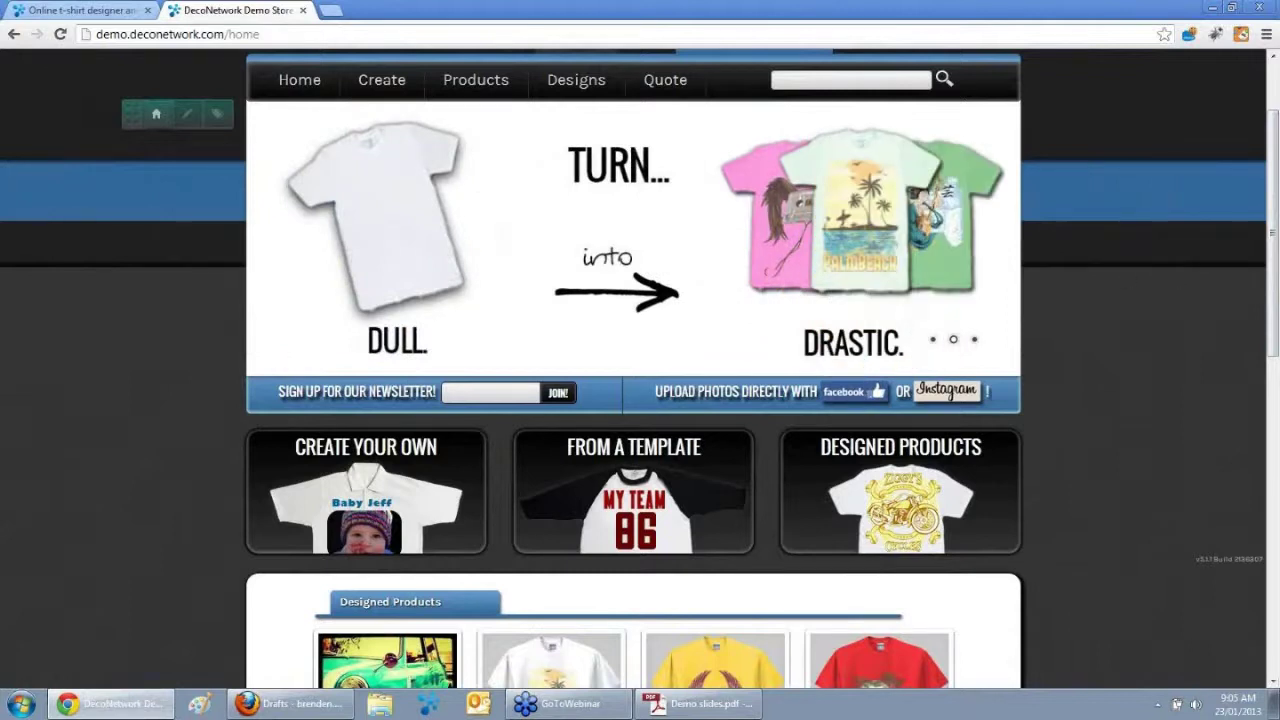
{"action": "left_click_drag", "start_coordinate": [1268, 261], "coordinate": [1197, 242]}
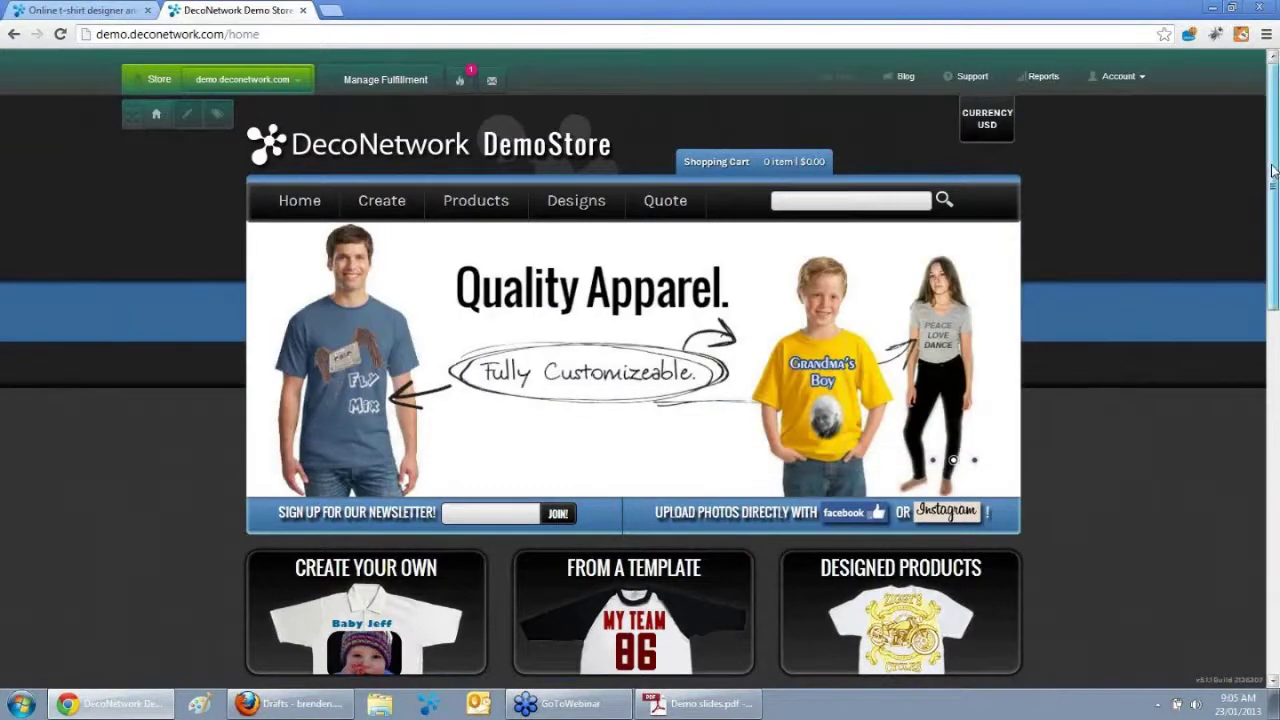
{"action": "left_click_drag", "start_coordinate": [1272, 170], "coordinate": [1274, 284]}
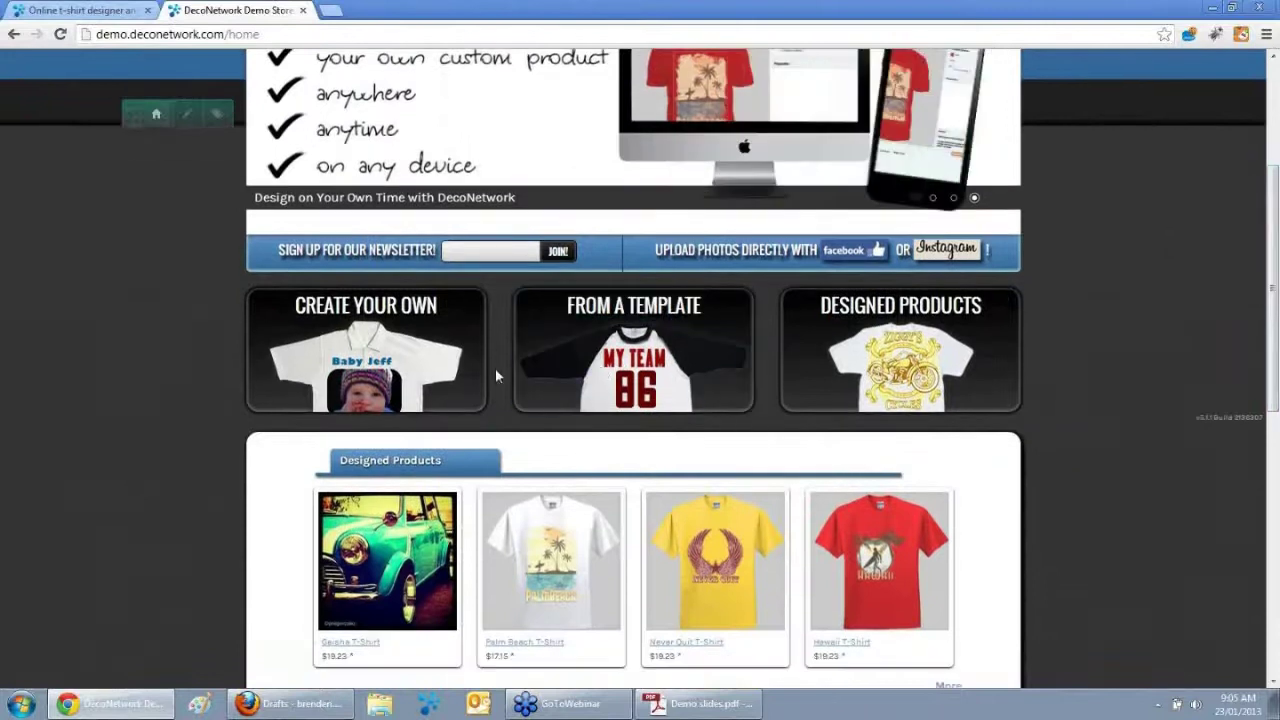
Browse the Create Your Own catalog and open the Heavy Cotton 100% Cotton T Shirt, from $5.14
{"action": "left_click", "coordinate": [418, 392]}
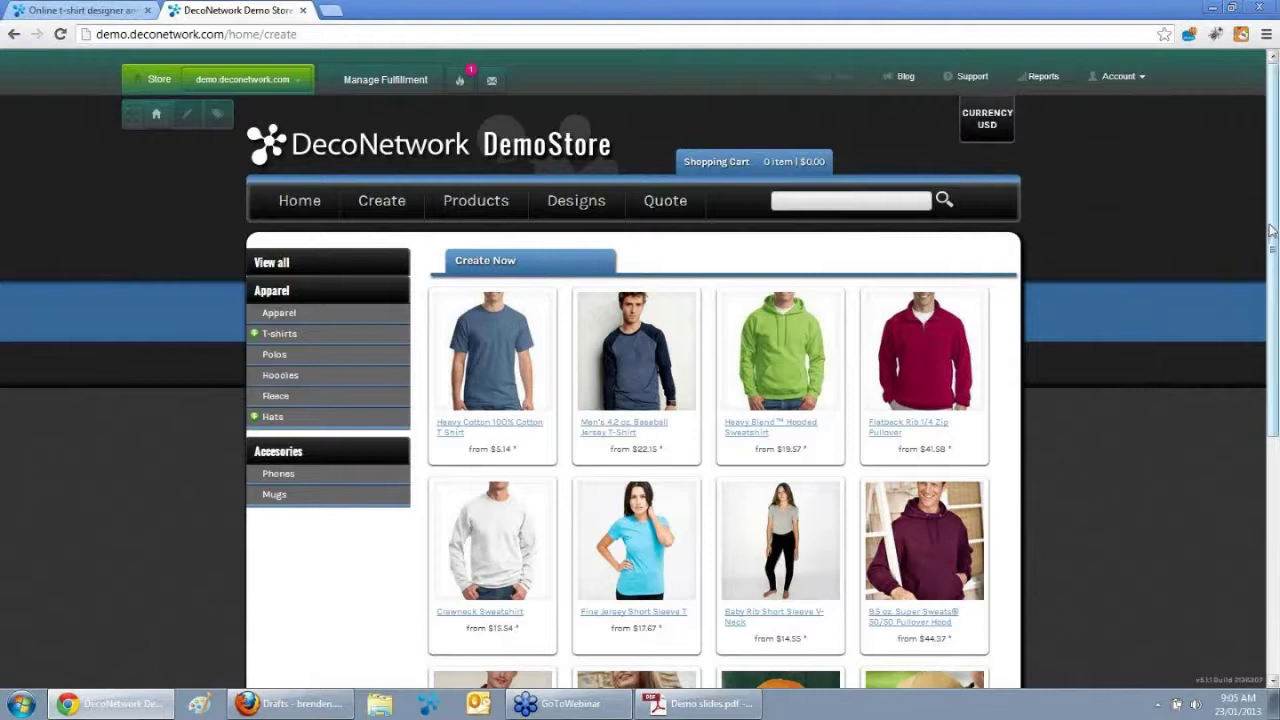
{"action": "mouse_move", "coordinate": [1274, 210]}
{"action": "left_mouse_down"}
{"action": "mouse_move", "coordinate": [1273, 360]}
{"action": "mouse_move", "coordinate": [1275, 222]}
{"action": "left_mouse_up"}
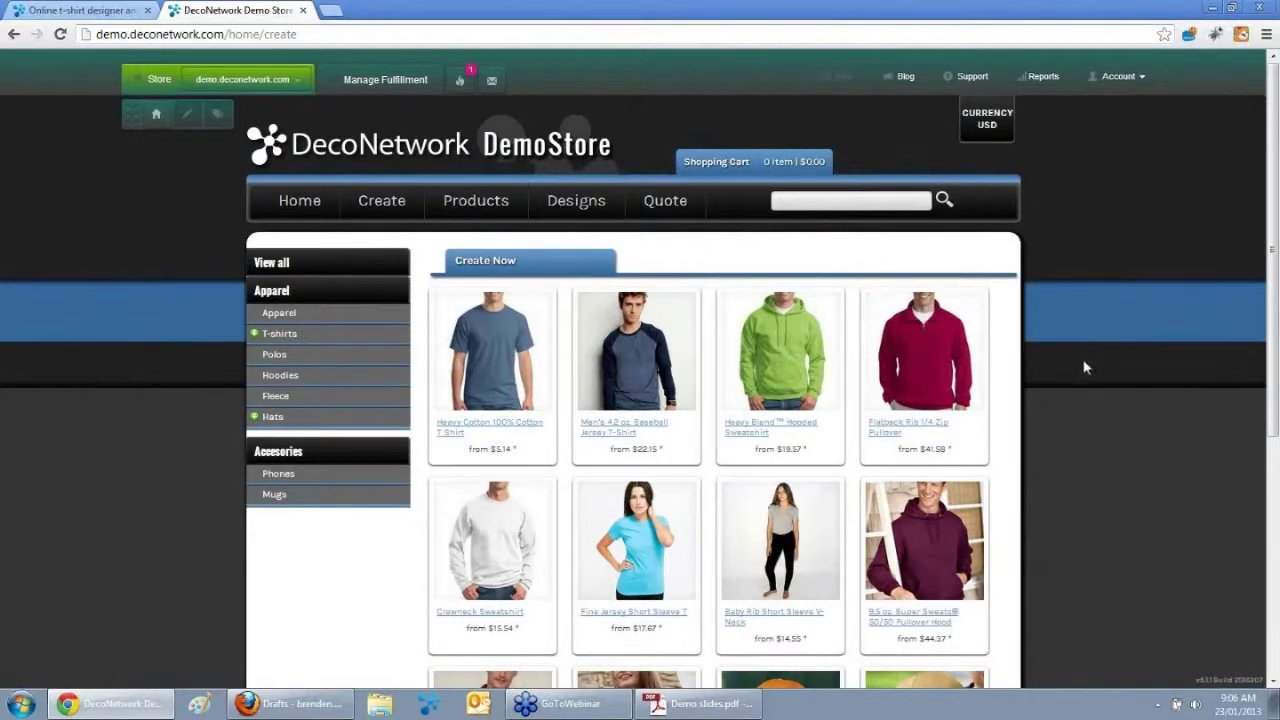
{"action": "left_click", "coordinate": [495, 387]}
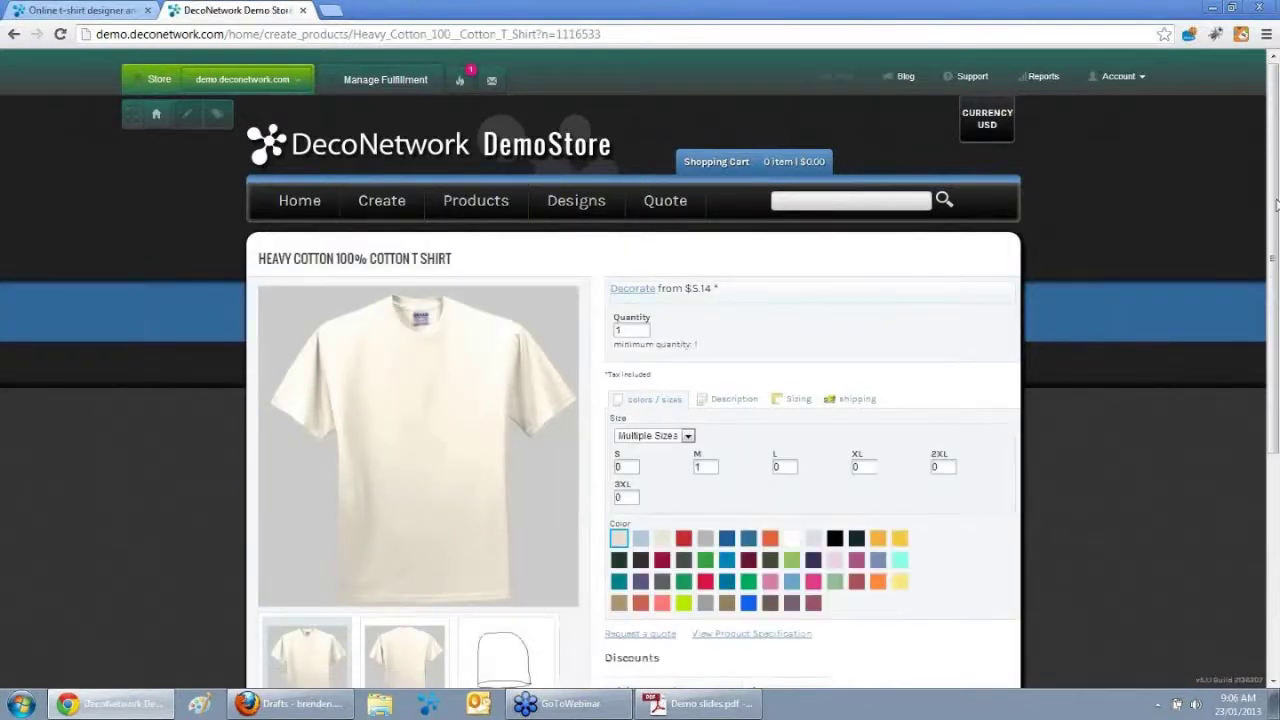
Read the shirt's product description and size chart, then return to colour and size options
{"action": "scroll", "coordinate": [1117, 305], "scroll_direction": "down", "scroll_amount": 2}
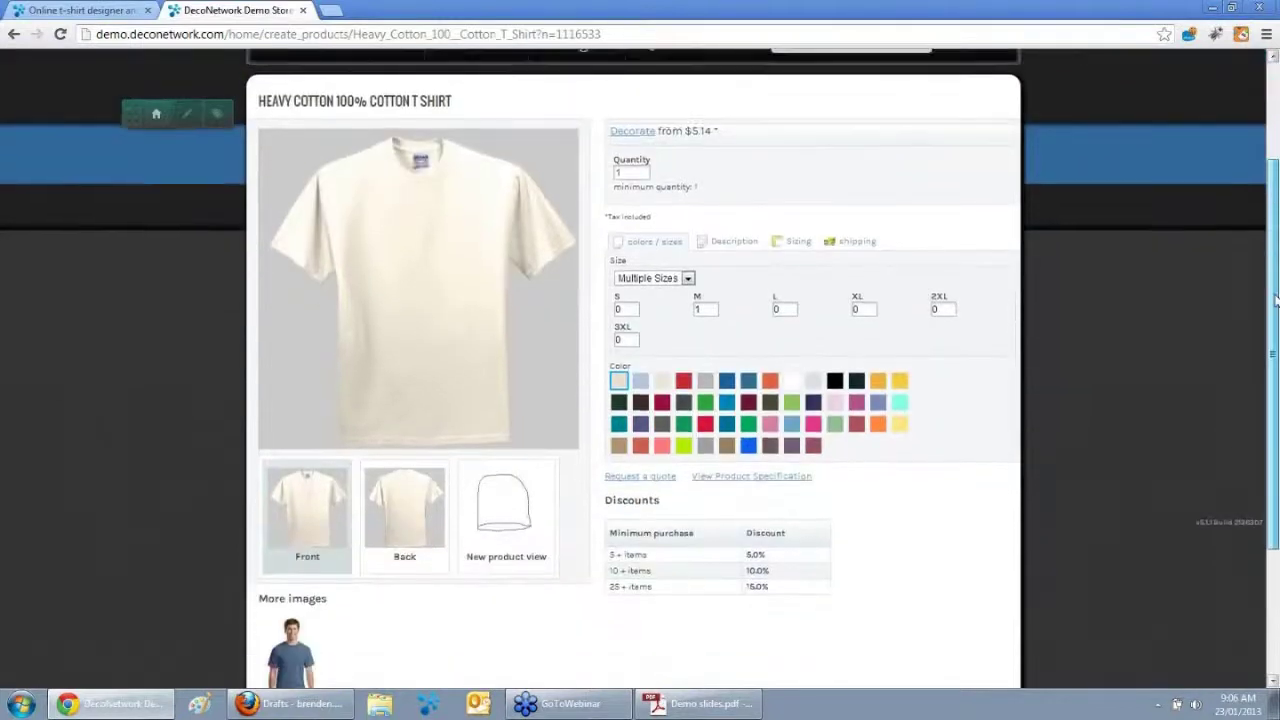
{"action": "left_click", "coordinate": [729, 230]}
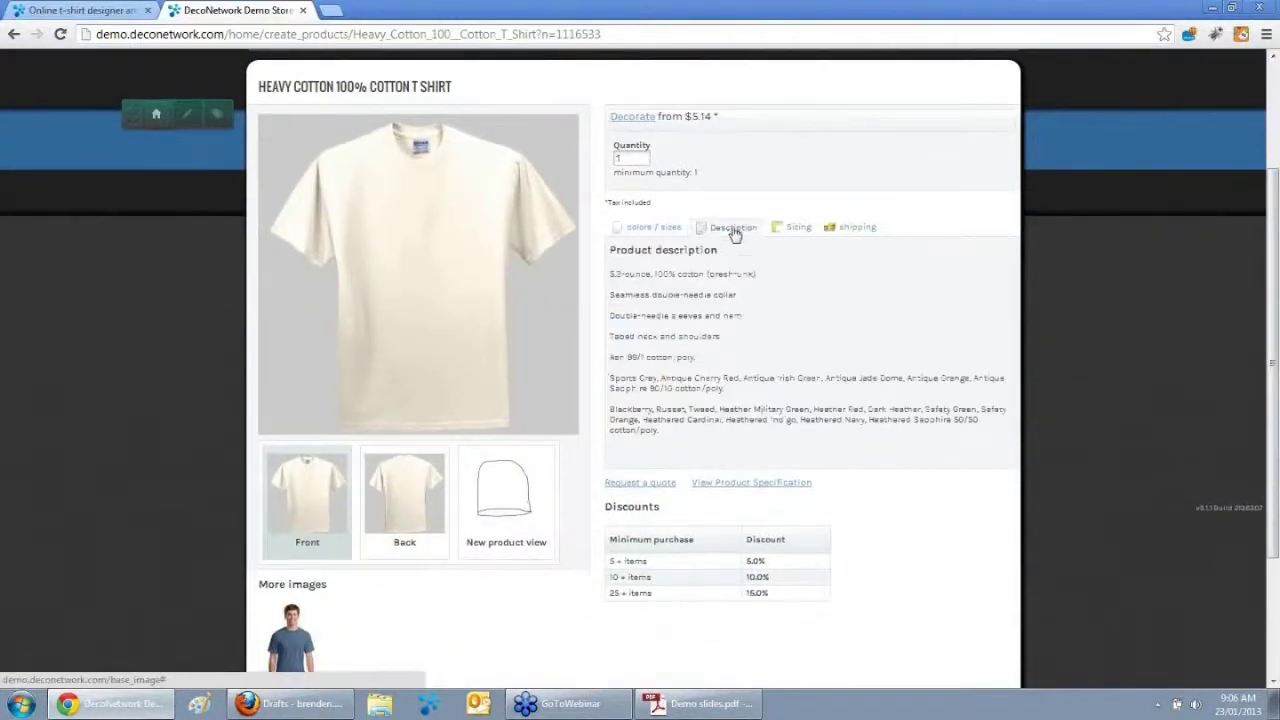
{"action": "left_click_drag", "start_coordinate": [628, 274], "coordinate": [762, 448]}
{"action": "left_click", "coordinate": [799, 227]}
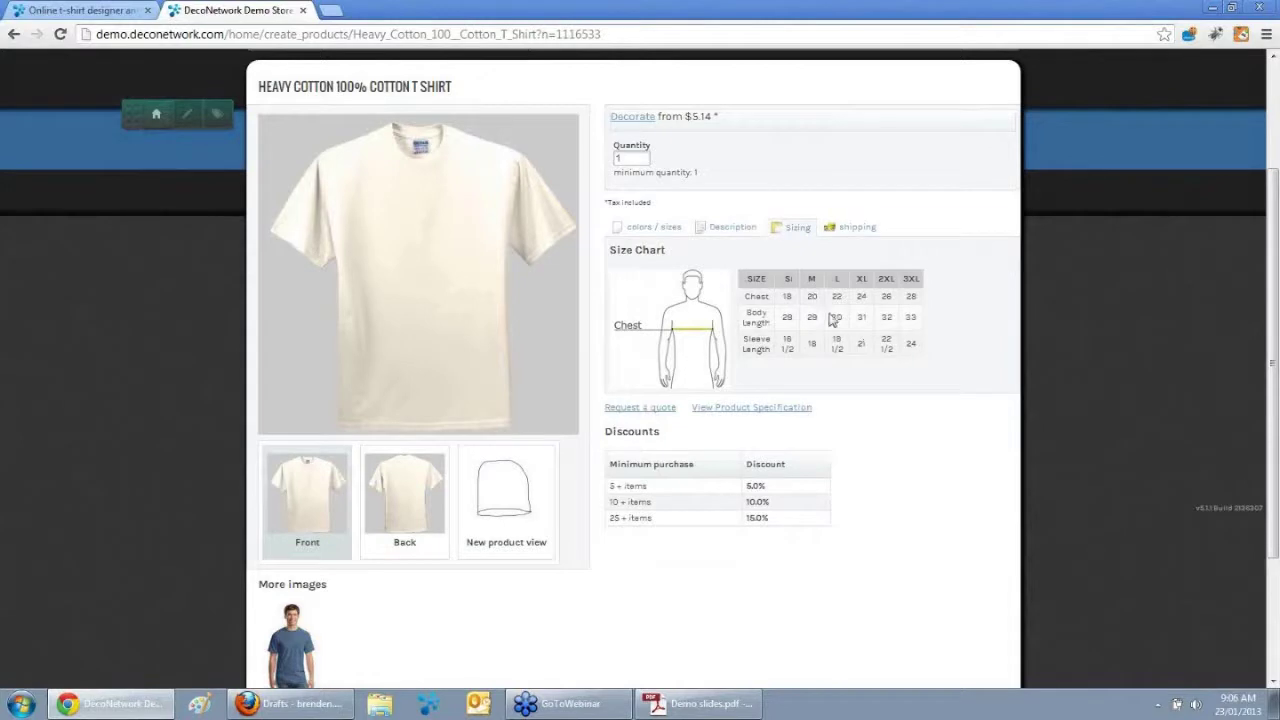
{"action": "left_click", "coordinate": [667, 232]}
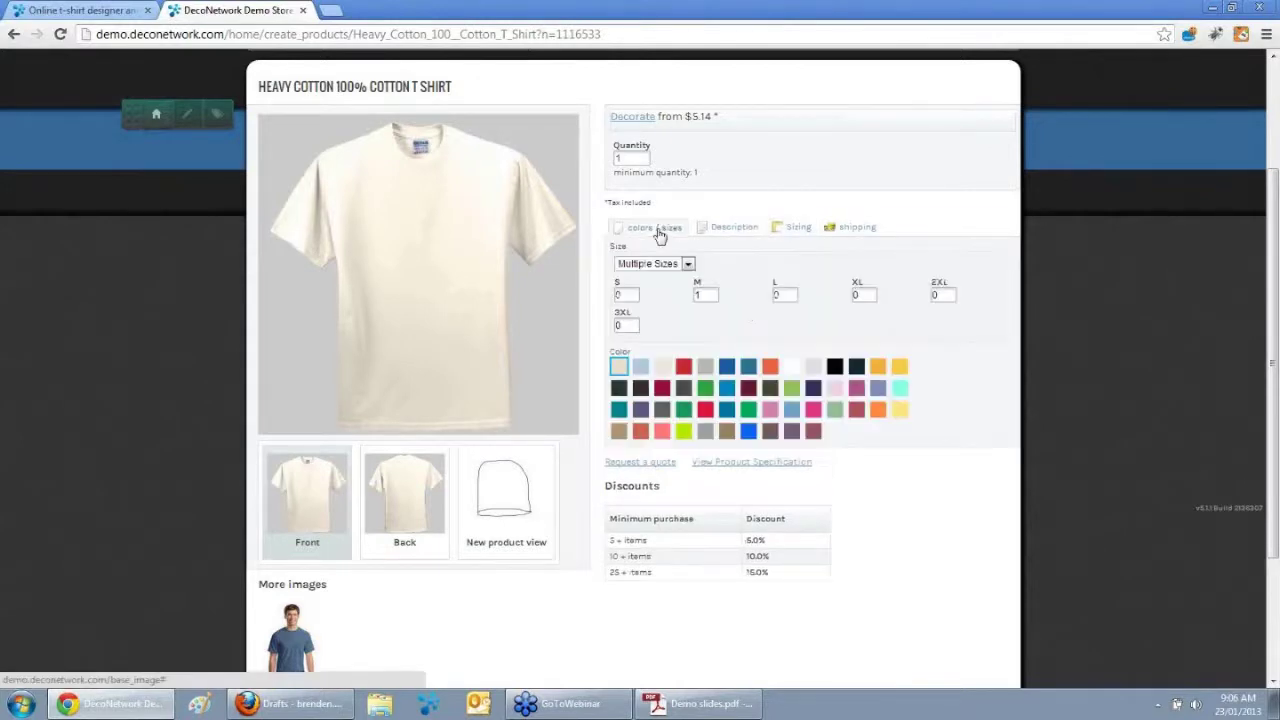
Compare blue, red, green and ash grey on front and back views, settling on royal blue
{"action": "left_click", "coordinate": [727, 366]}
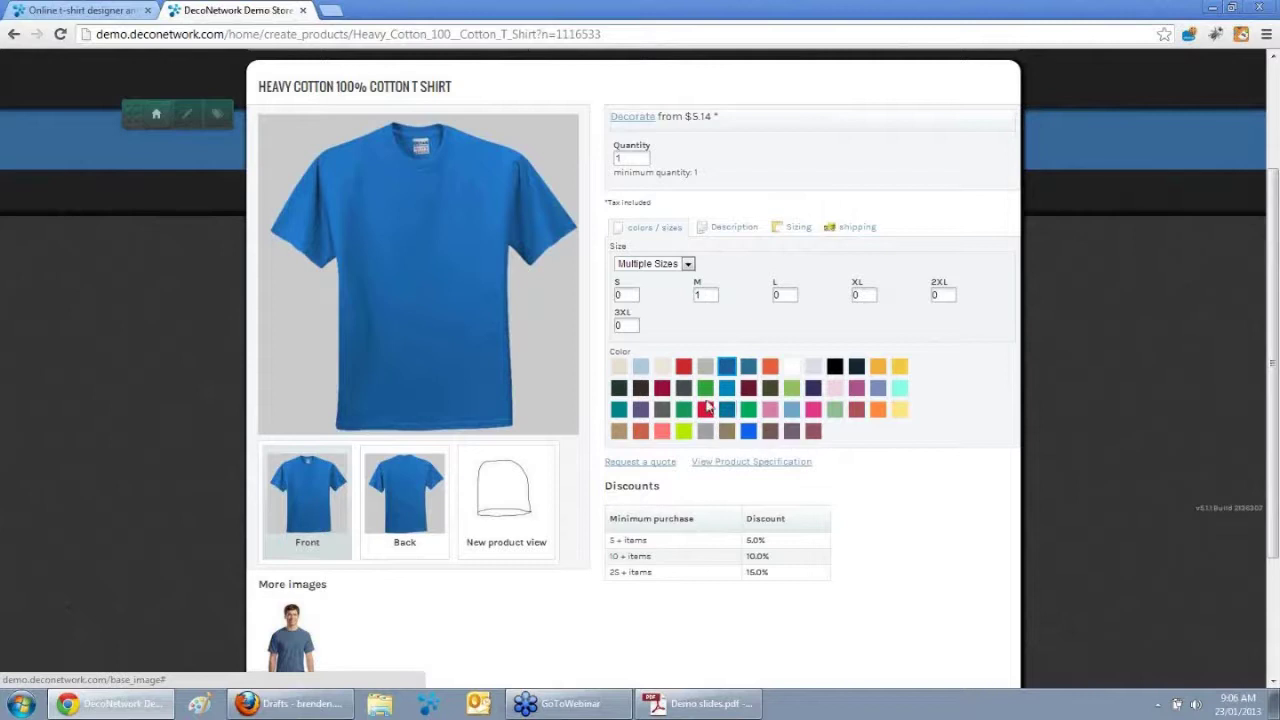
{"action": "left_click", "coordinate": [685, 368]}
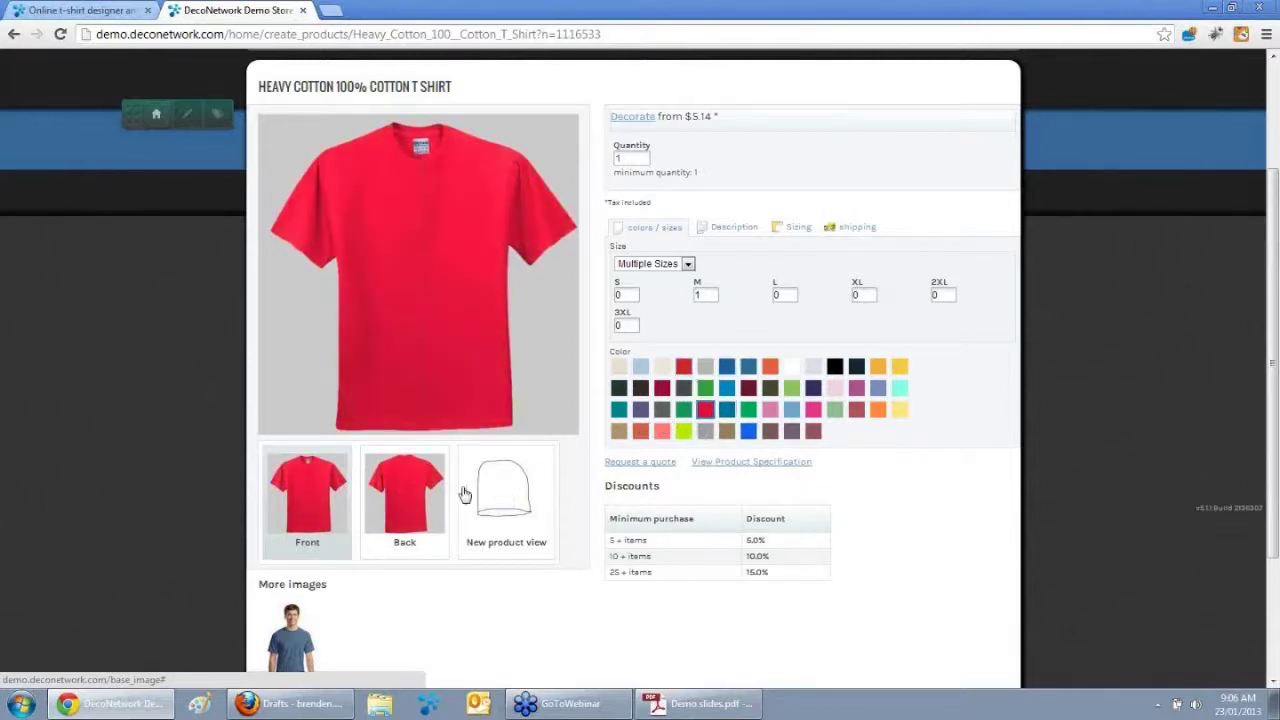
{"action": "left_click", "coordinate": [704, 390]}
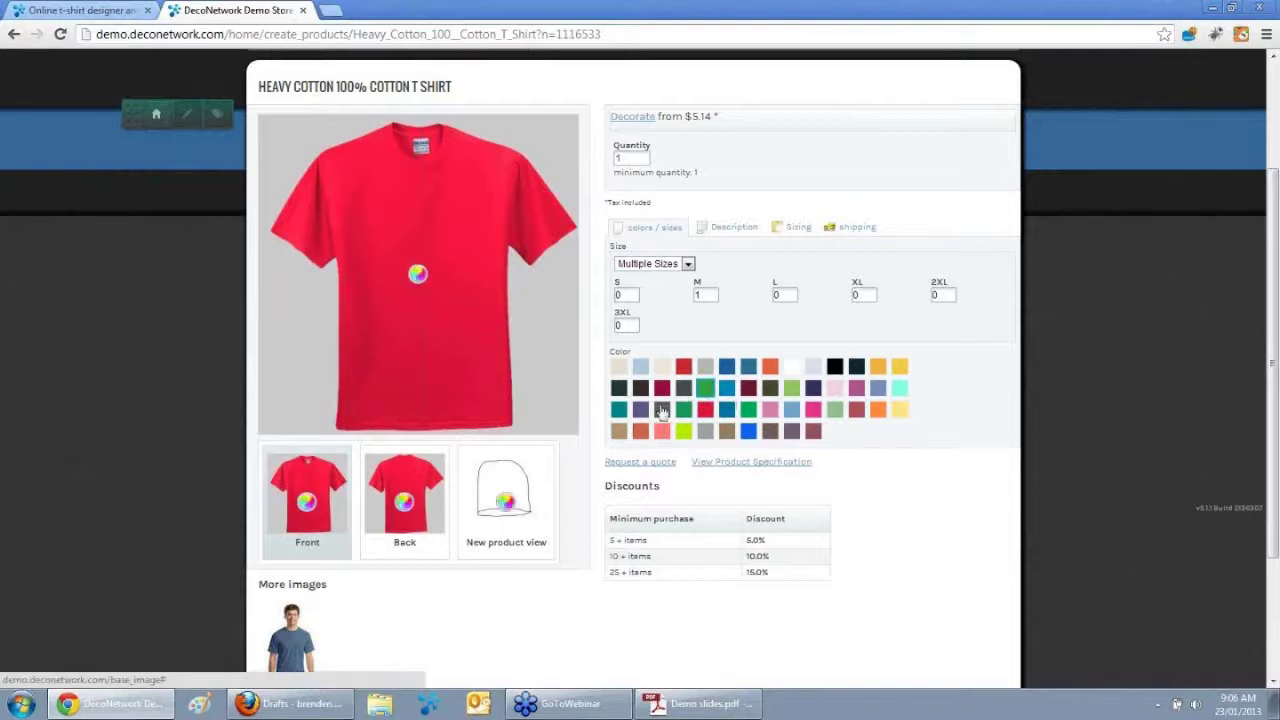
{"action": "left_click", "coordinate": [390, 493]}
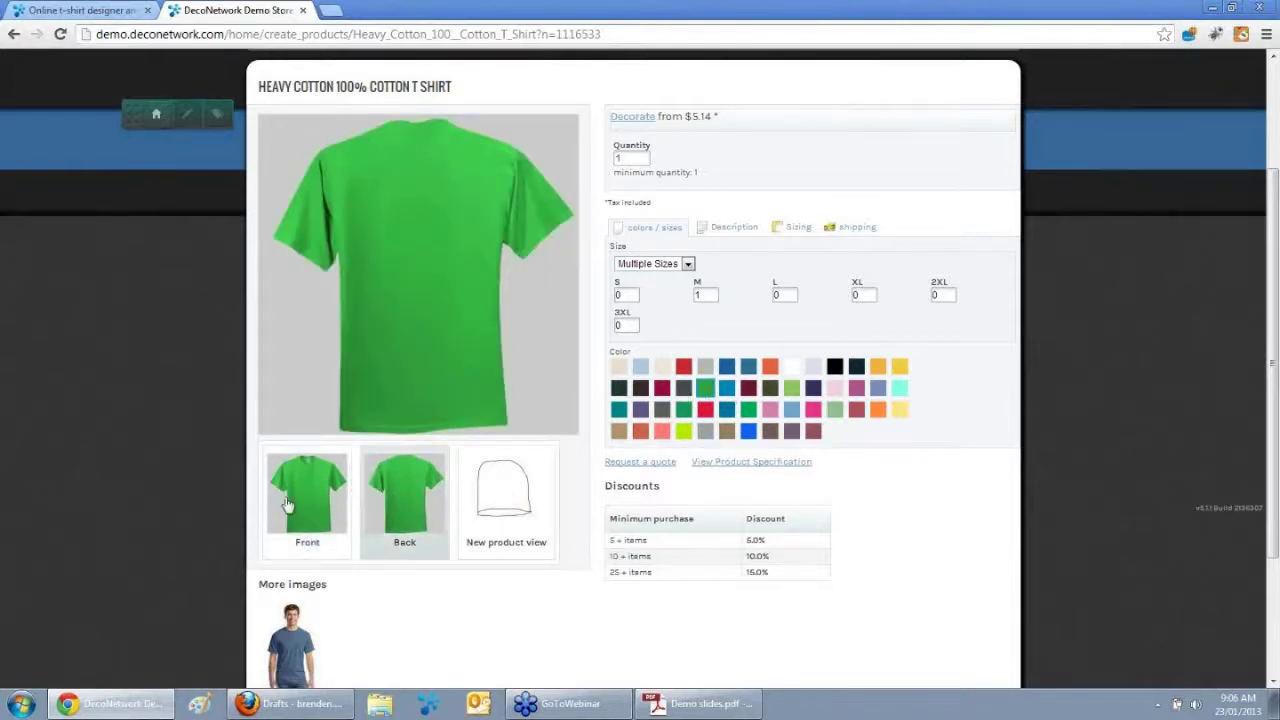
{"action": "left_click", "coordinate": [285, 506]}
{"action": "left_click", "coordinate": [705, 366]}
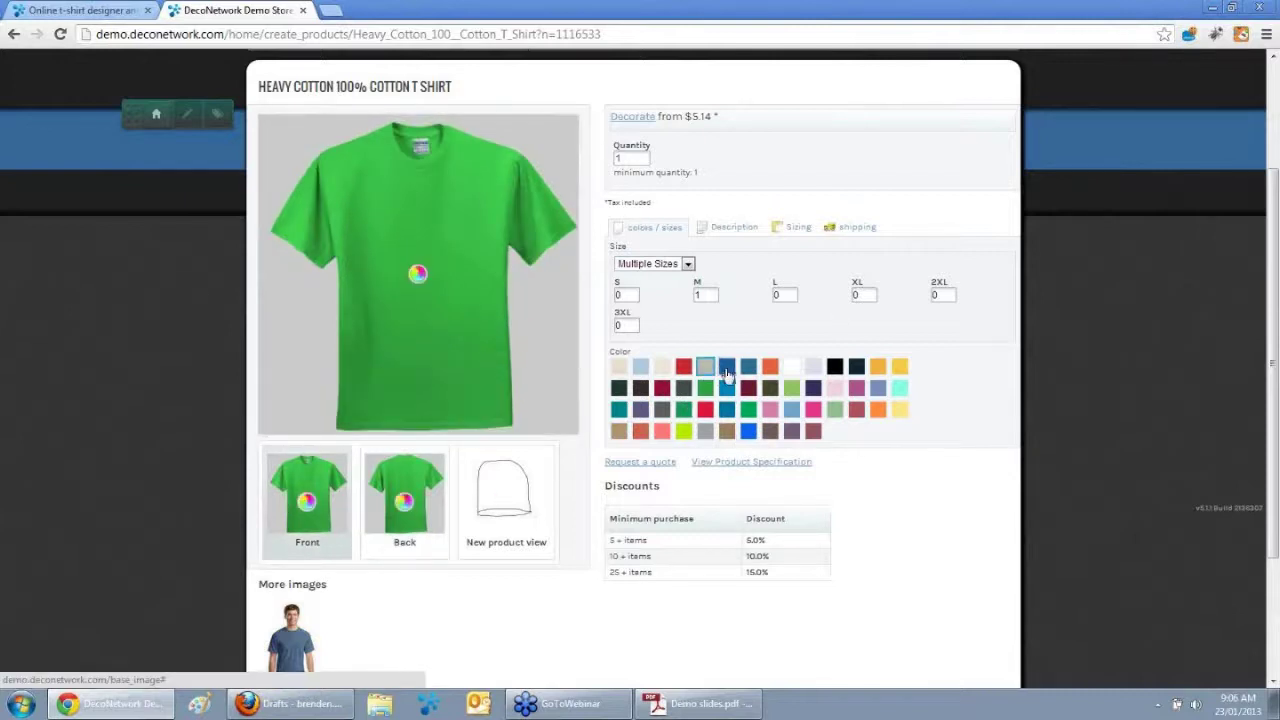
{"action": "left_click", "coordinate": [727, 367]}
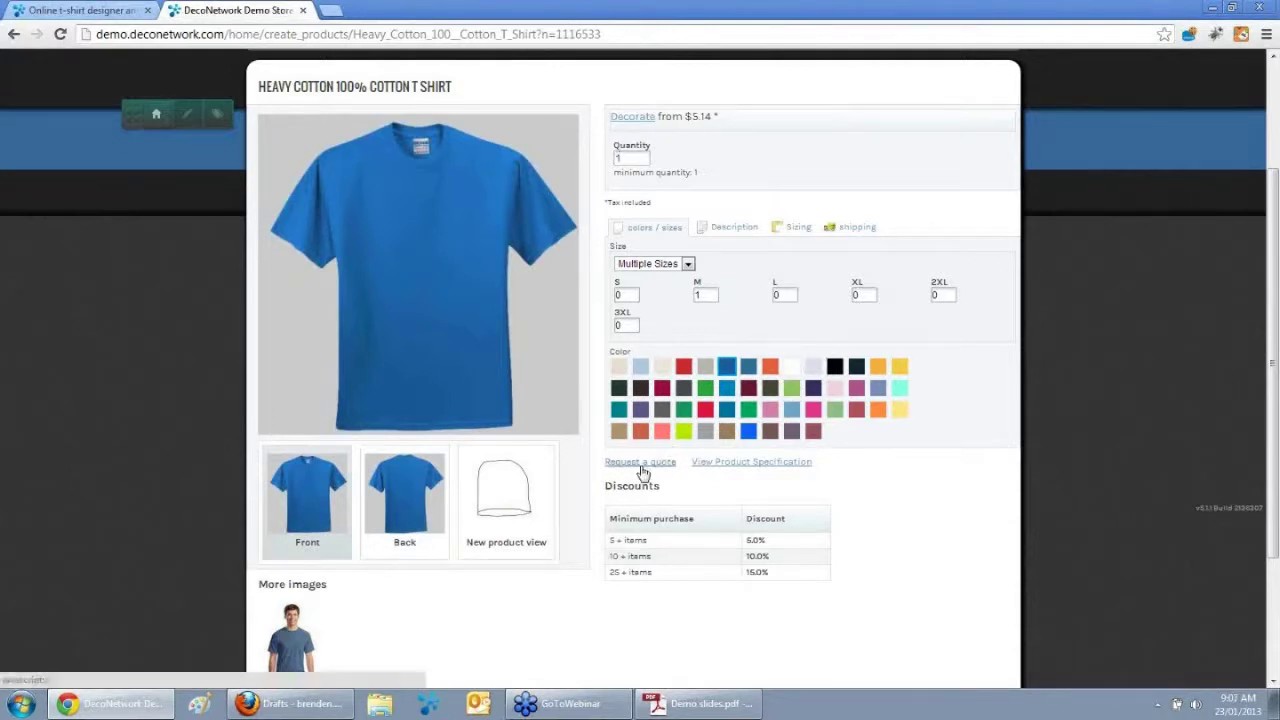
Start Add Design on the blue shirt to reach the printing, sublimation or screen-printing choice
{"action": "left_click", "coordinate": [638, 118]}
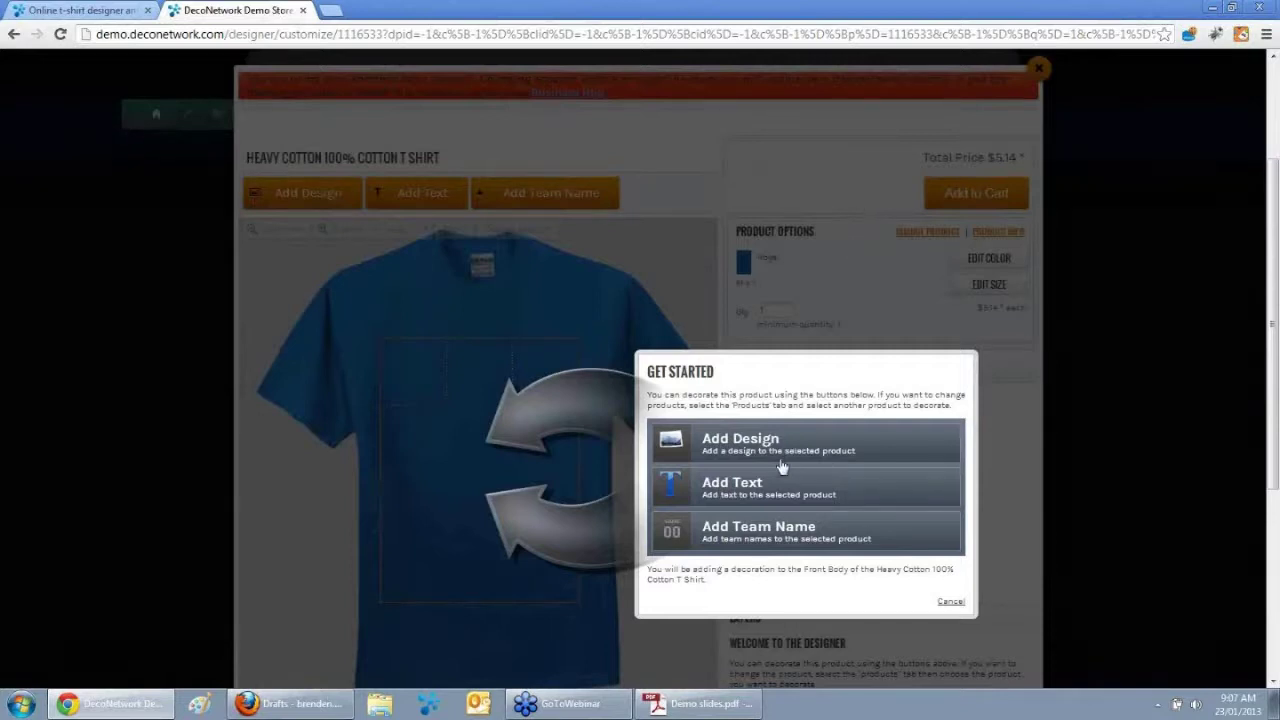
{"action": "scroll", "coordinate": [992, 417], "scroll_direction": "down", "scroll_amount": 3}
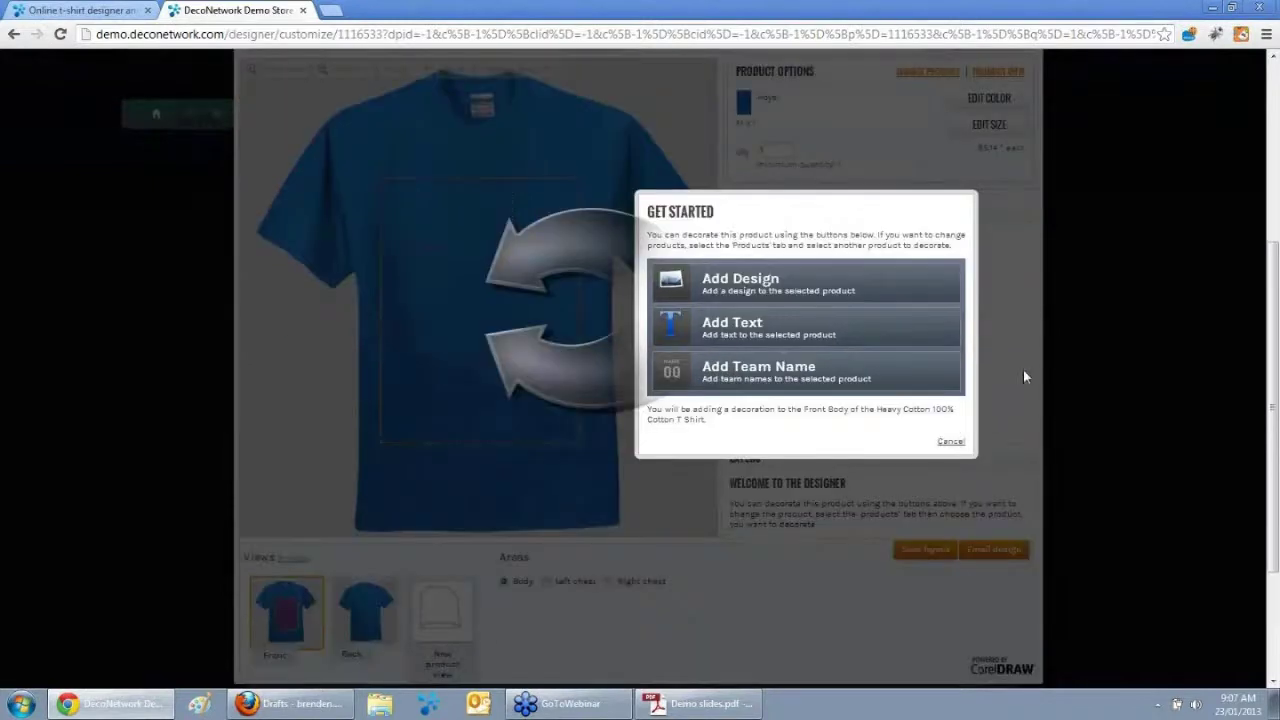
{"action": "left_click_drag", "start_coordinate": [1275, 376], "coordinate": [1275, 323]}
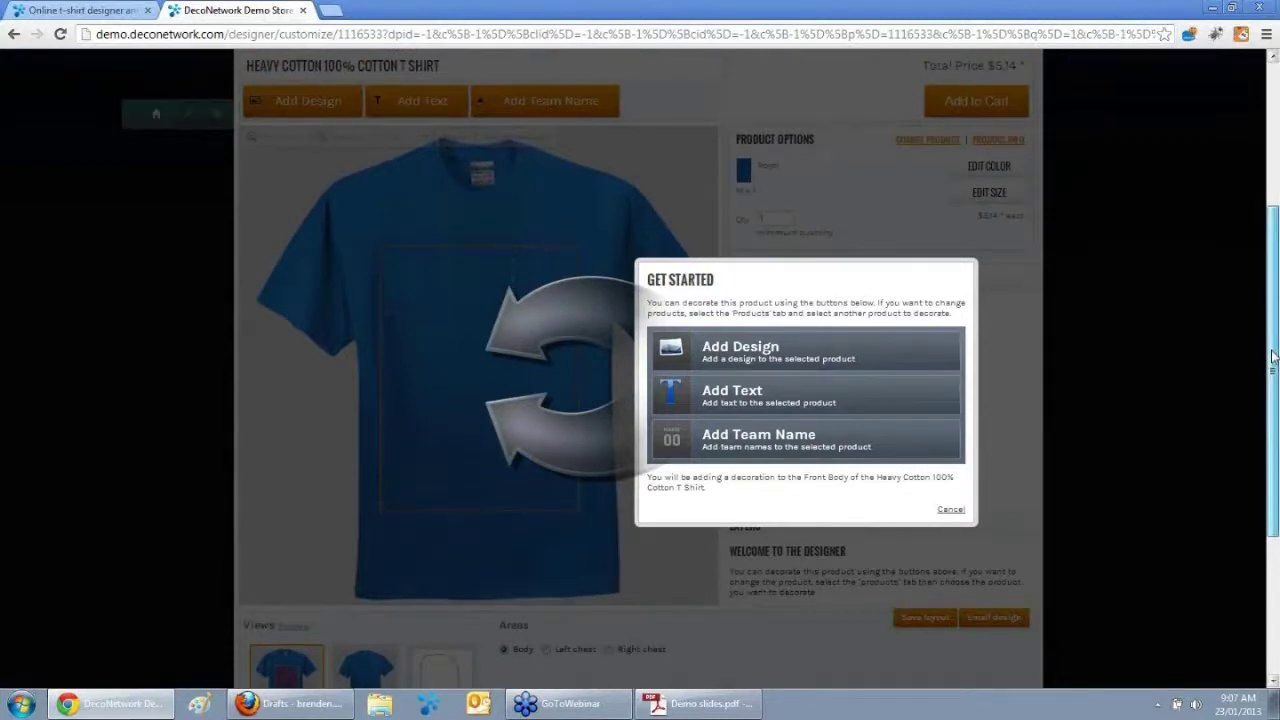
{"action": "left_click_drag", "start_coordinate": [1274, 357], "coordinate": [1274, 344]}
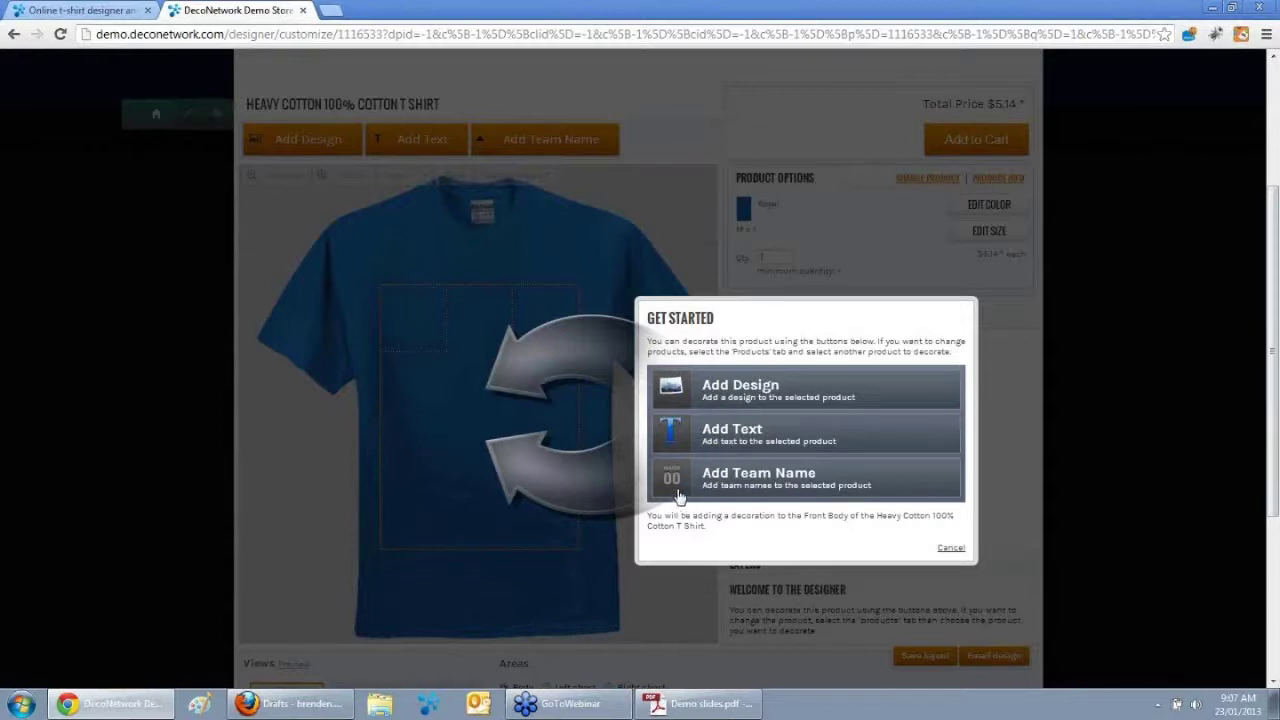
{"action": "left_click", "coordinate": [760, 398]}
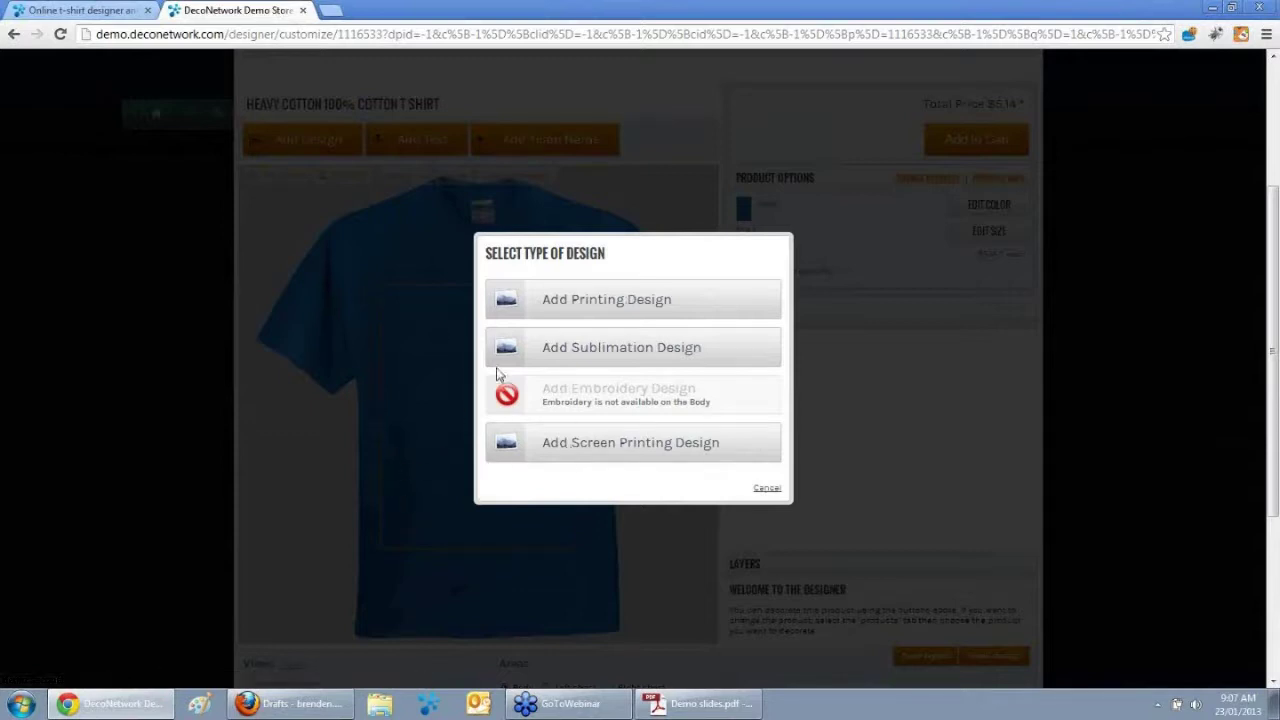
Choose a design type, select the baby photo from Facebook photos and confirm usage permission
{"action": "left_click", "coordinate": [641, 317]}
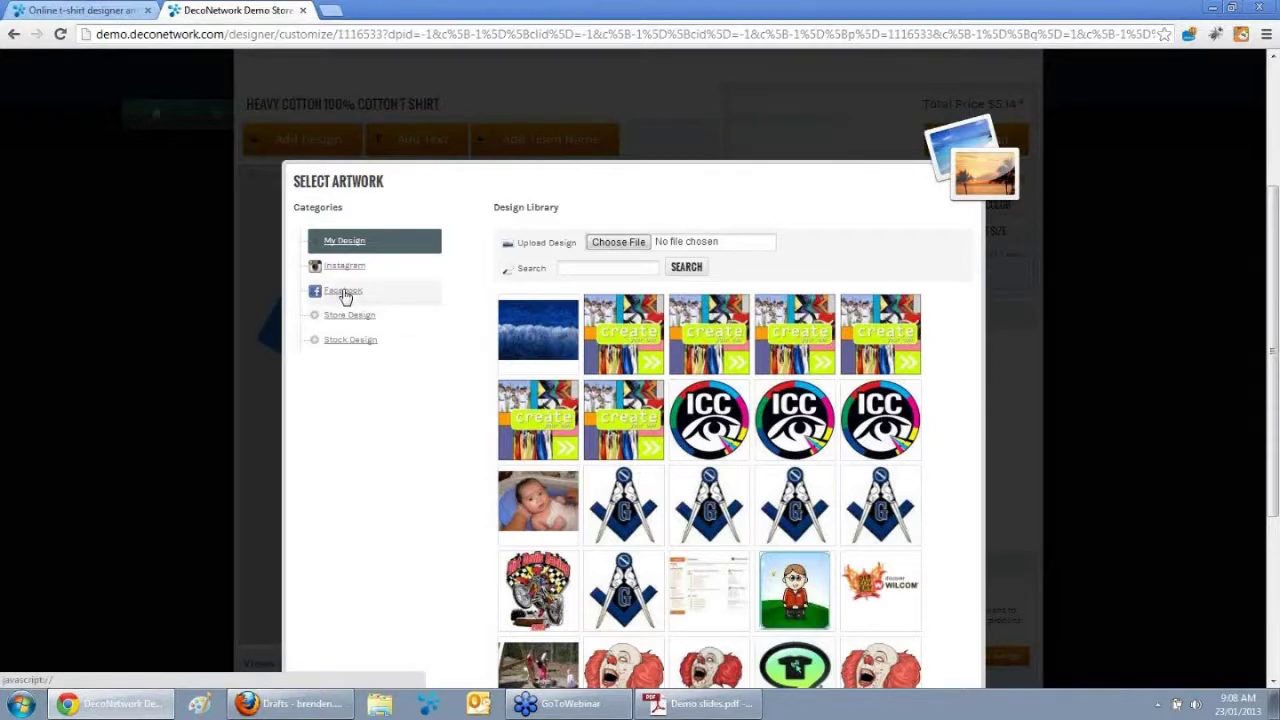
{"action": "left_click", "coordinate": [343, 292]}
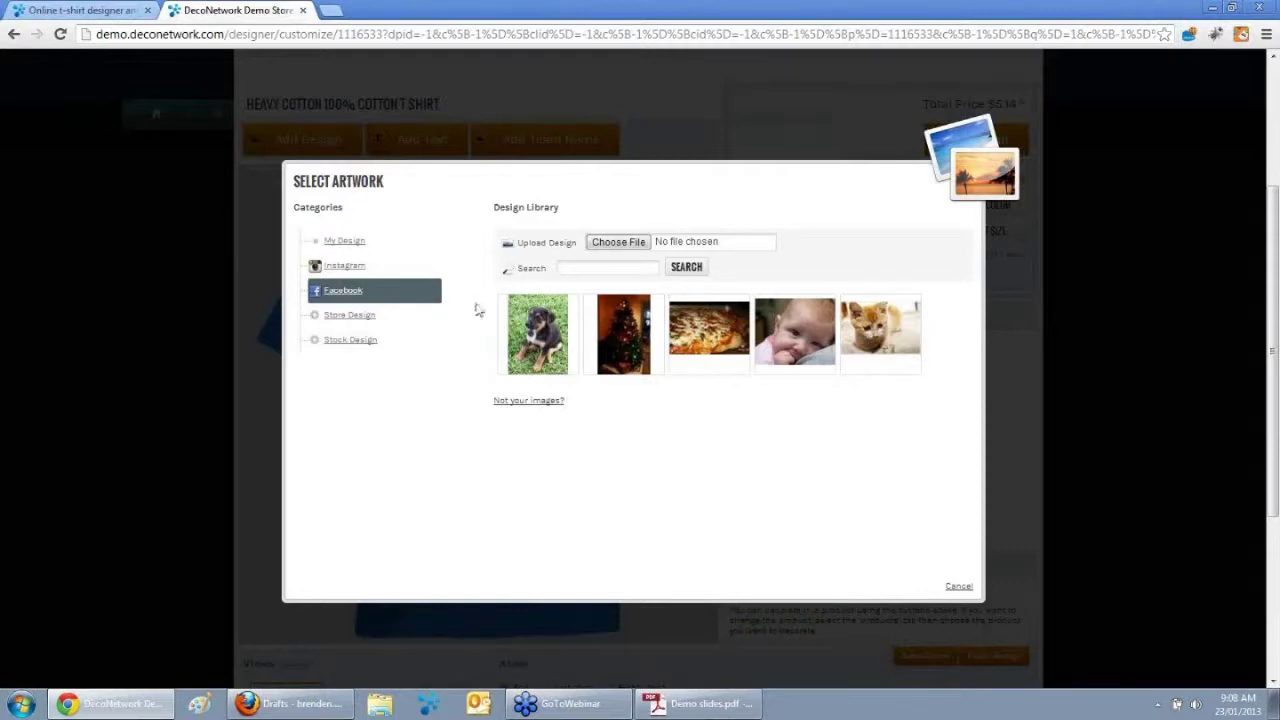
{"action": "left_click", "coordinate": [794, 350]}
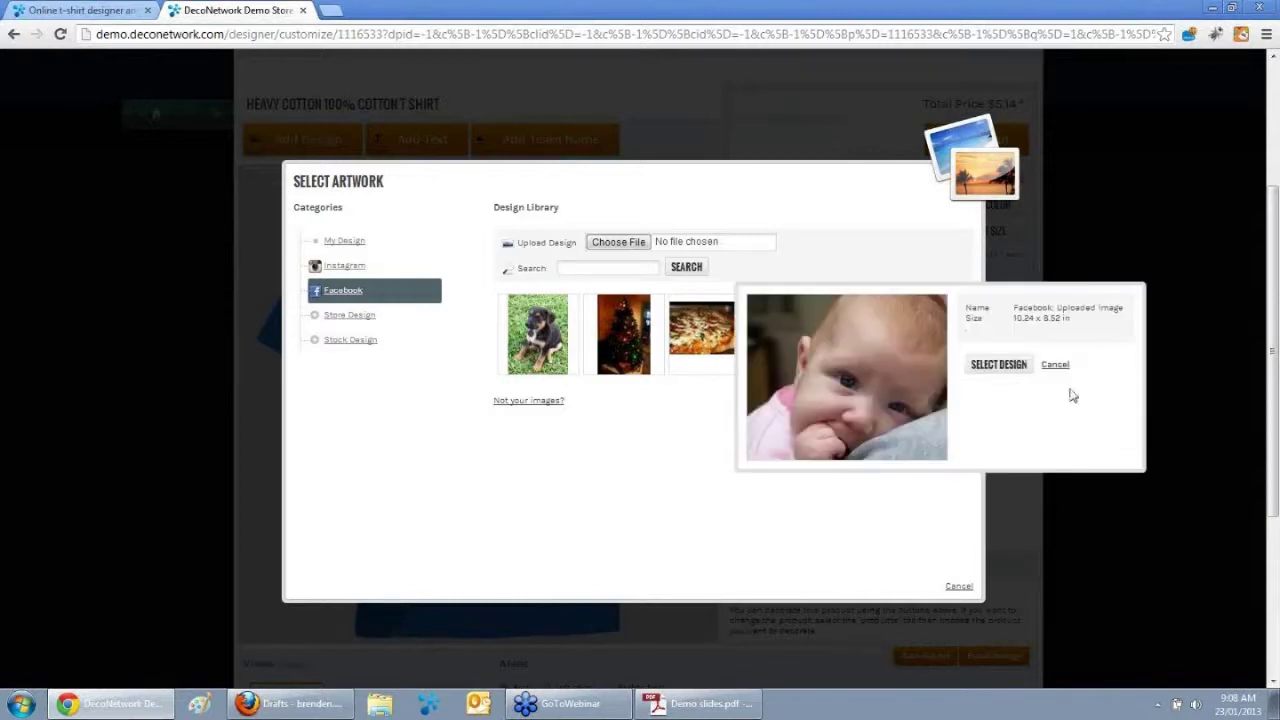
{"action": "left_click", "coordinate": [995, 366]}
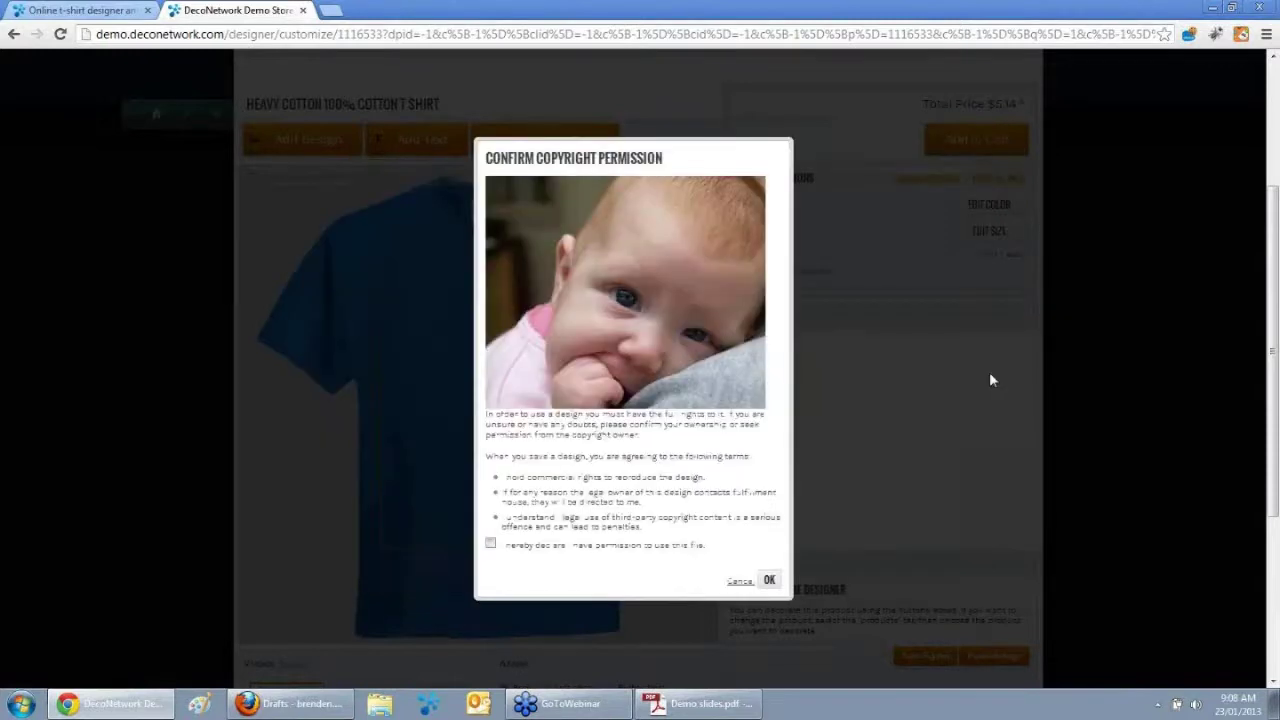
{"action": "left_click", "coordinate": [771, 585]}
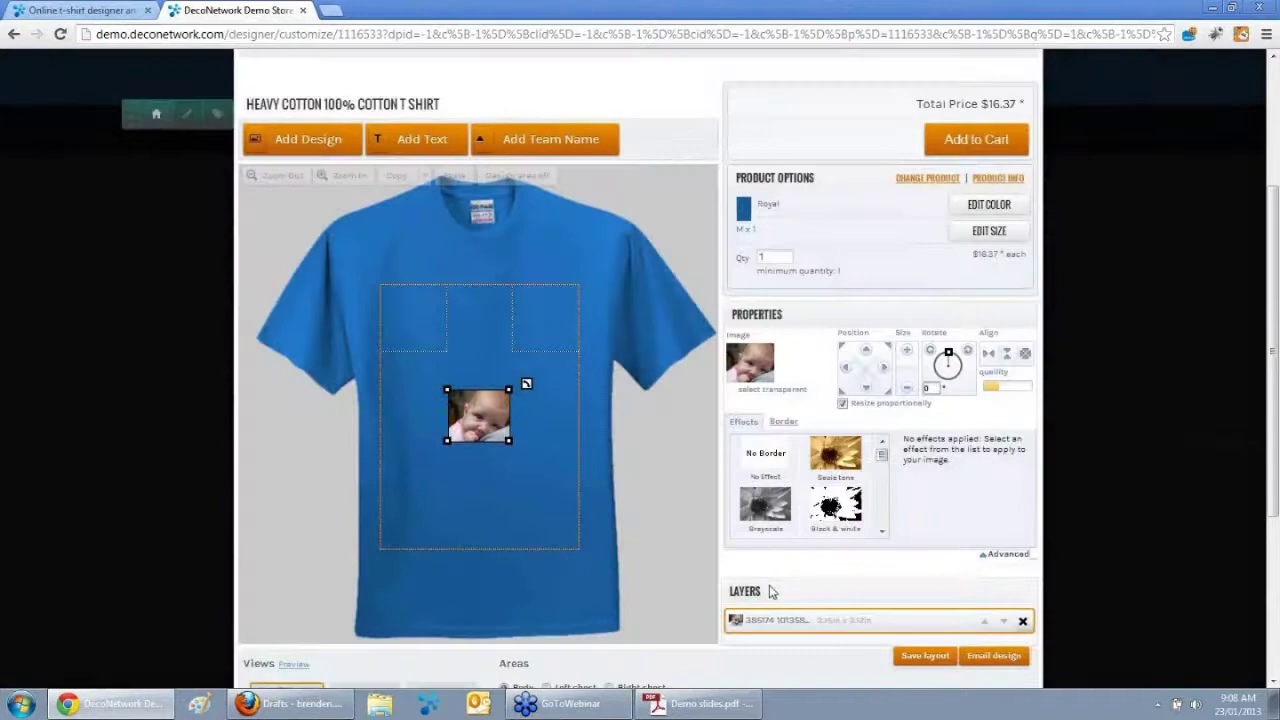
Zoom in, enlarge the baby photo, straighten it and position it on the shirt front
{"action": "left_click", "coordinate": [504, 538]}
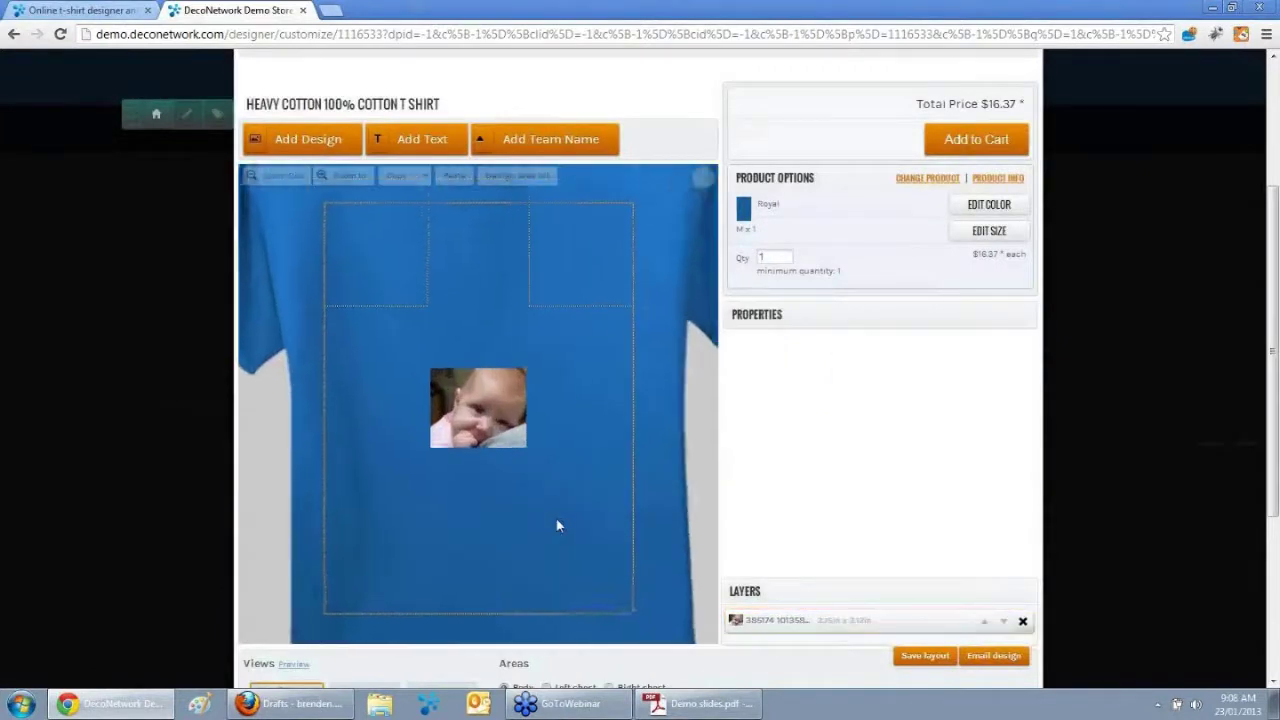
{"action": "left_click", "coordinate": [437, 365]}
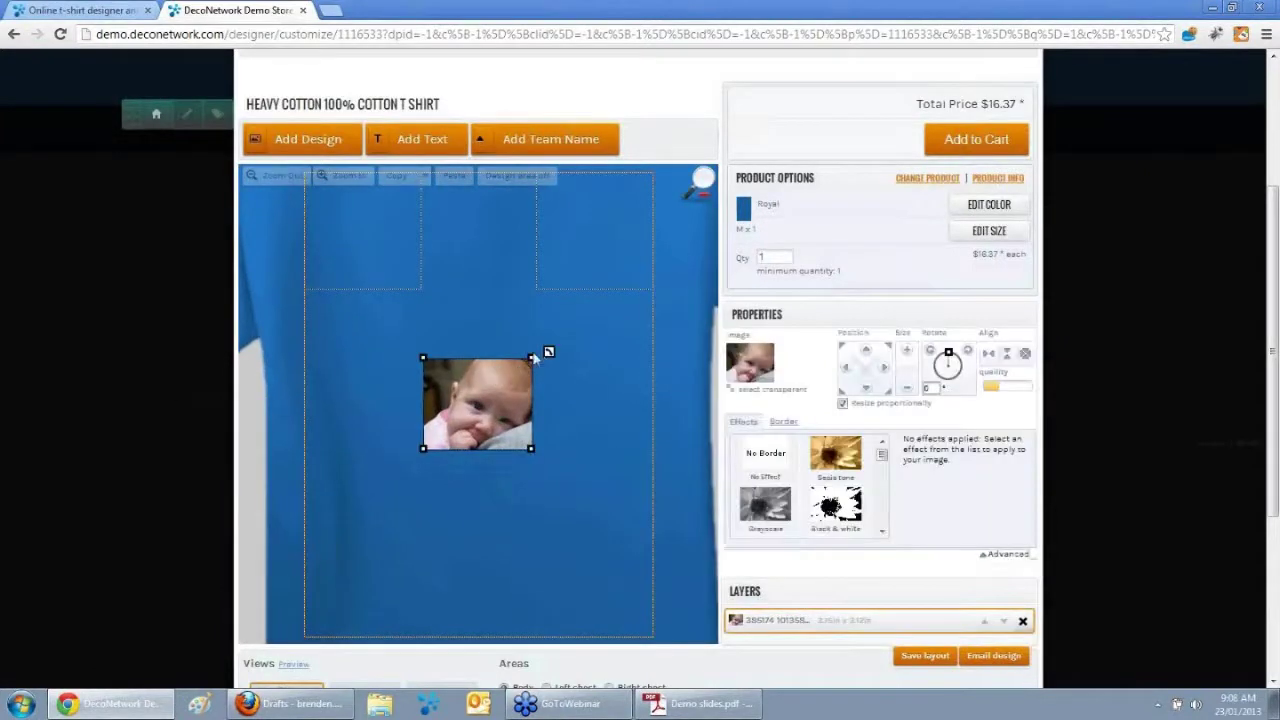
{"action": "left_click_drag", "start_coordinate": [546, 350], "coordinate": [572, 300]}
{"action": "left_click_drag", "start_coordinate": [534, 351], "coordinate": [537, 408]}
{"action": "left_click_drag", "start_coordinate": [627, 347], "coordinate": [657, 229]}
{"action": "left_click", "coordinate": [505, 501]}
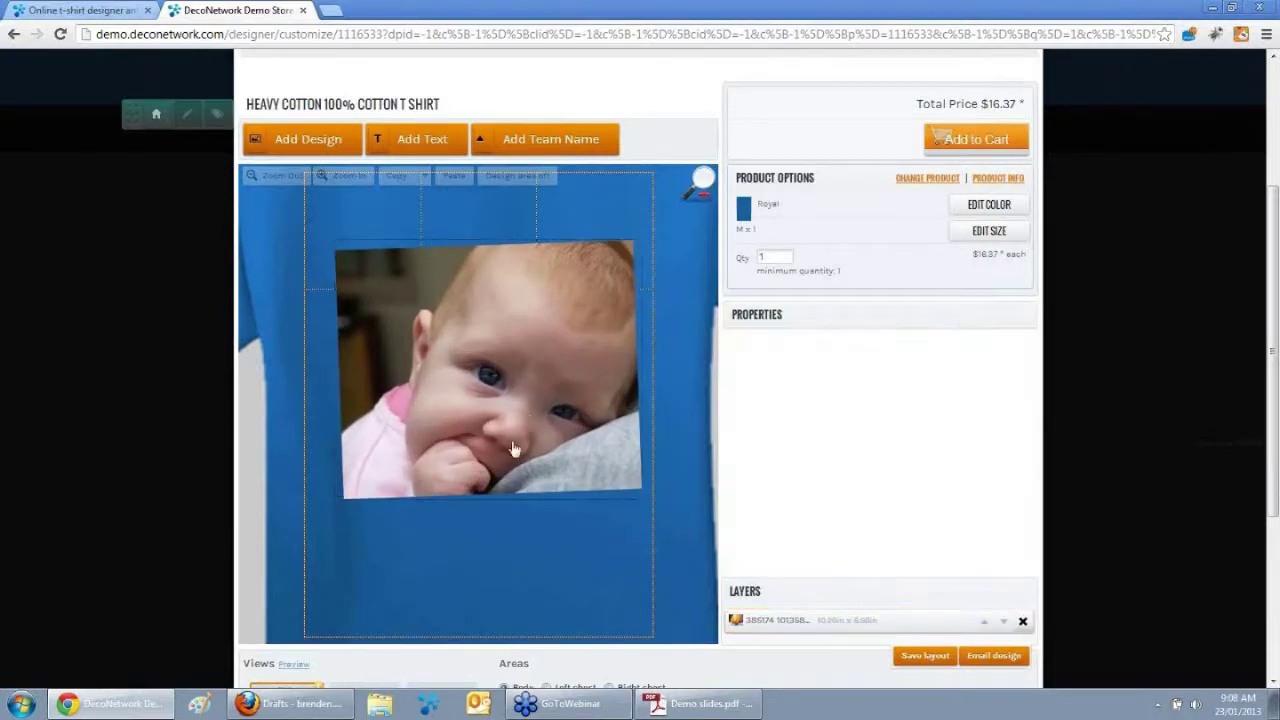
{"action": "left_click_drag", "start_coordinate": [553, 379], "coordinate": [543, 384]}
{"action": "left_click", "coordinate": [525, 547]}
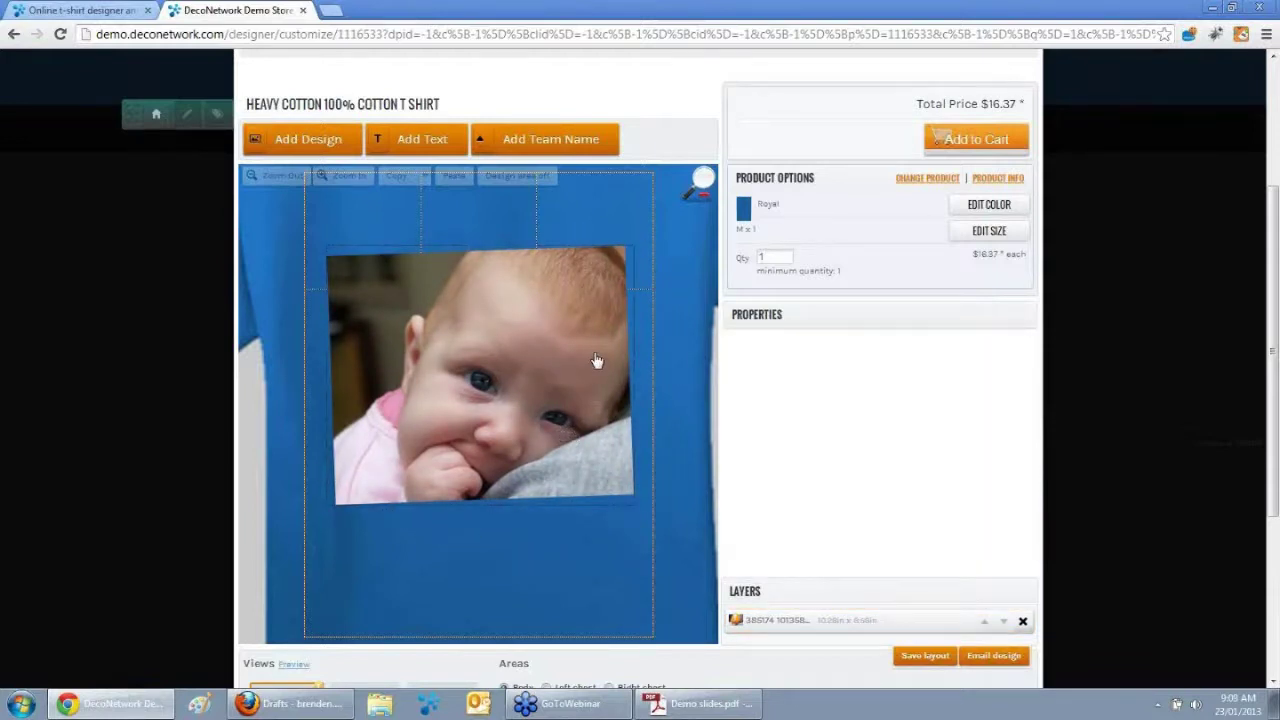
Give the baby photo a rough-edged border, then zoom out to the whole shirt
{"action": "left_click", "coordinate": [521, 372]}
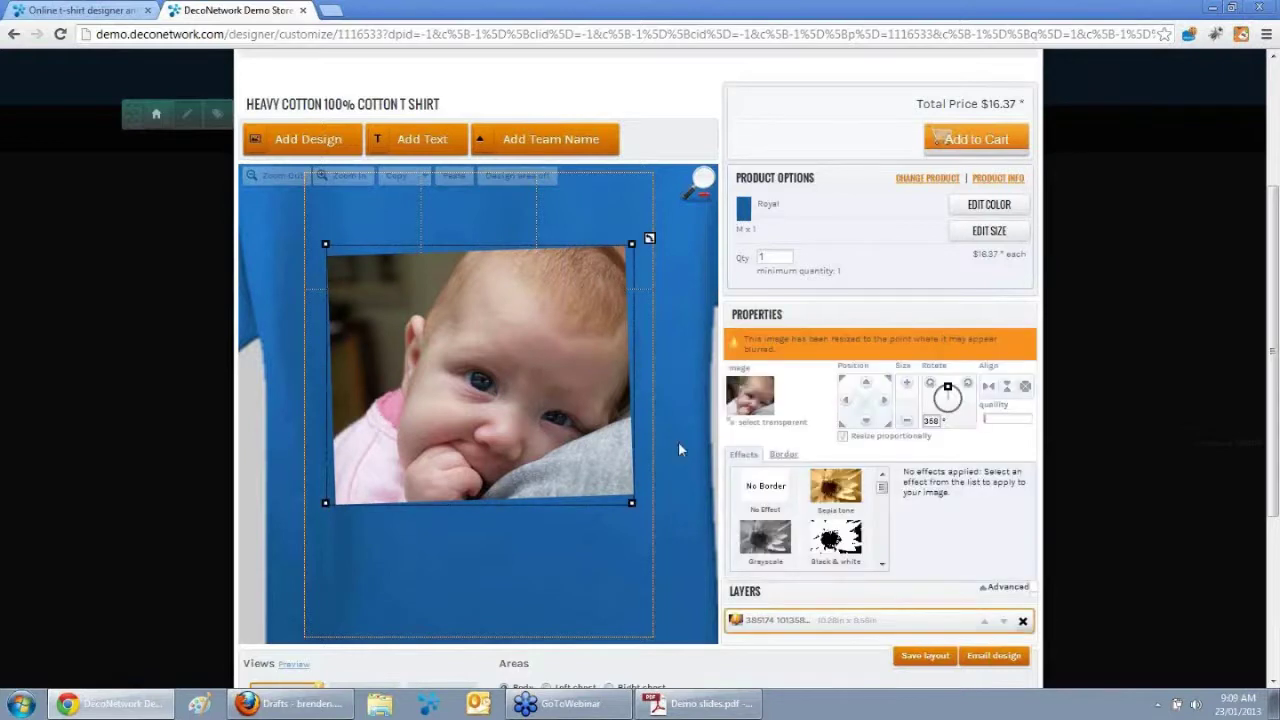
{"action": "left_click", "coordinate": [786, 456]}
{"action": "scroll", "coordinate": [1022, 548], "scroll_direction": "down", "scroll_amount": 3}
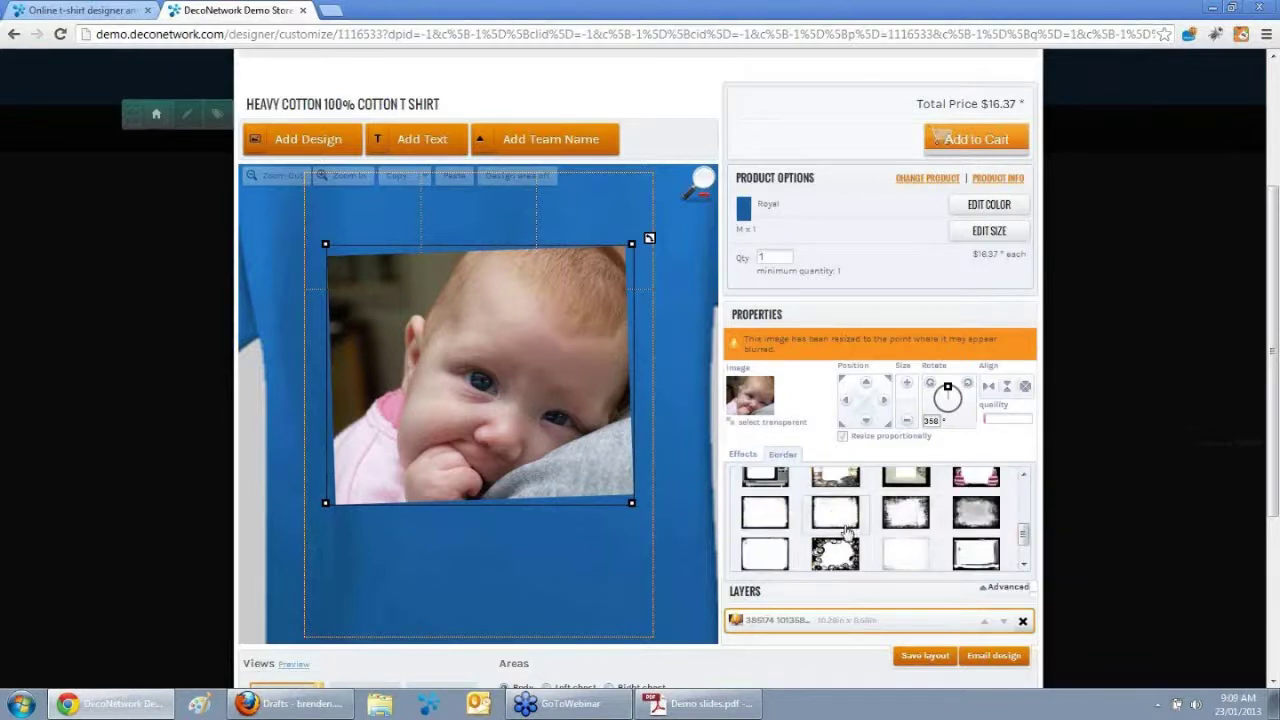
{"action": "left_click", "coordinate": [815, 515]}
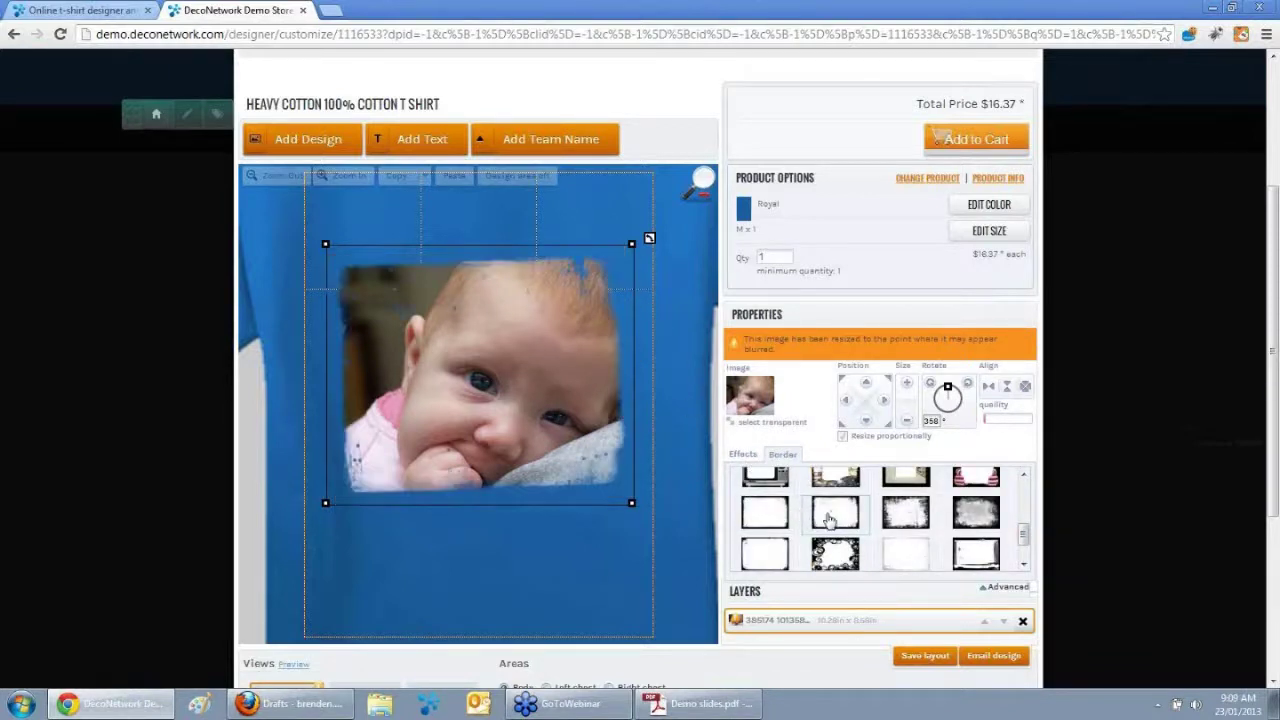
{"action": "left_click", "coordinate": [402, 499]}
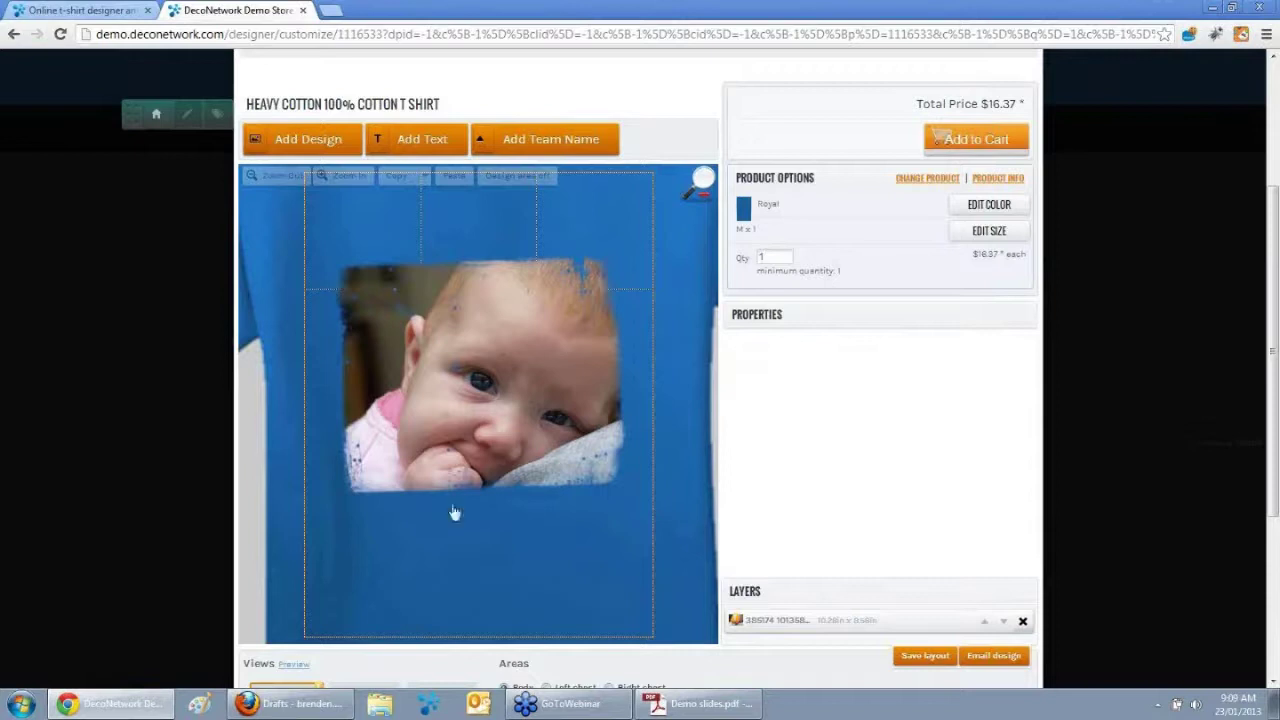
{"action": "left_click", "coordinate": [698, 183]}
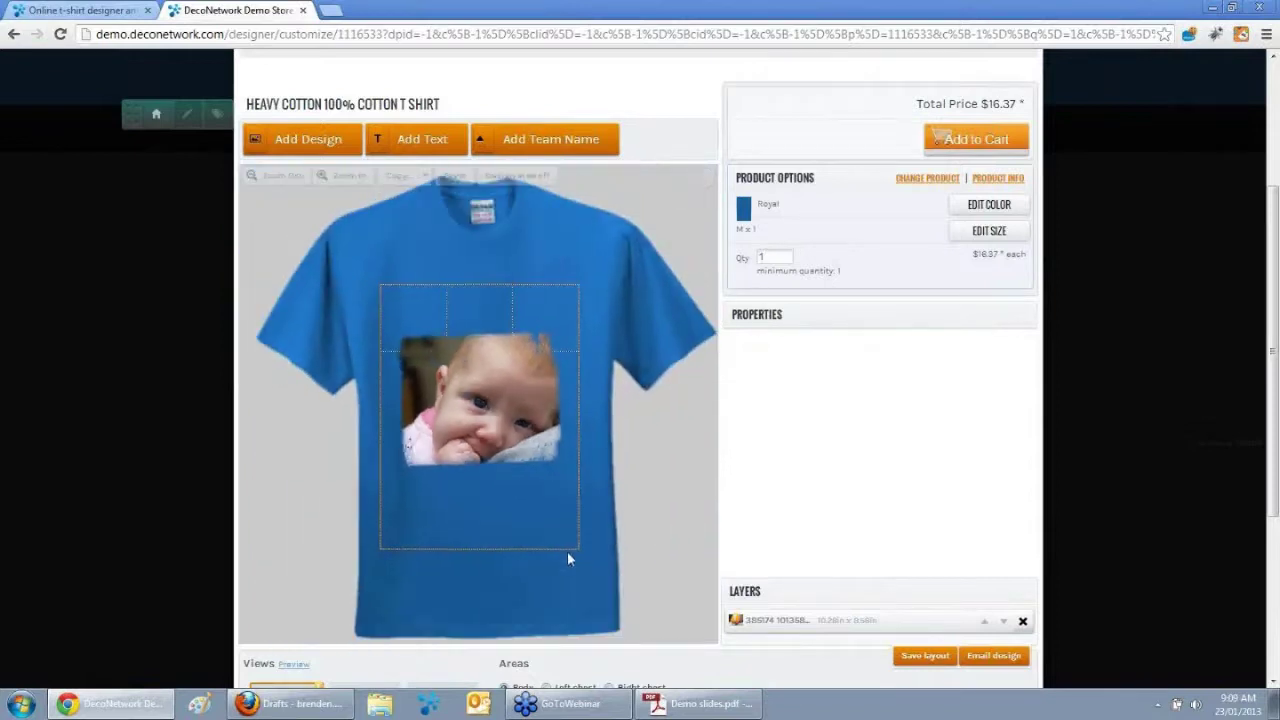
Add the text 'Aww Cute!' to the shirt
{"action": "left_click", "coordinate": [420, 140]}
{"action": "left_click", "coordinate": [605, 300]}
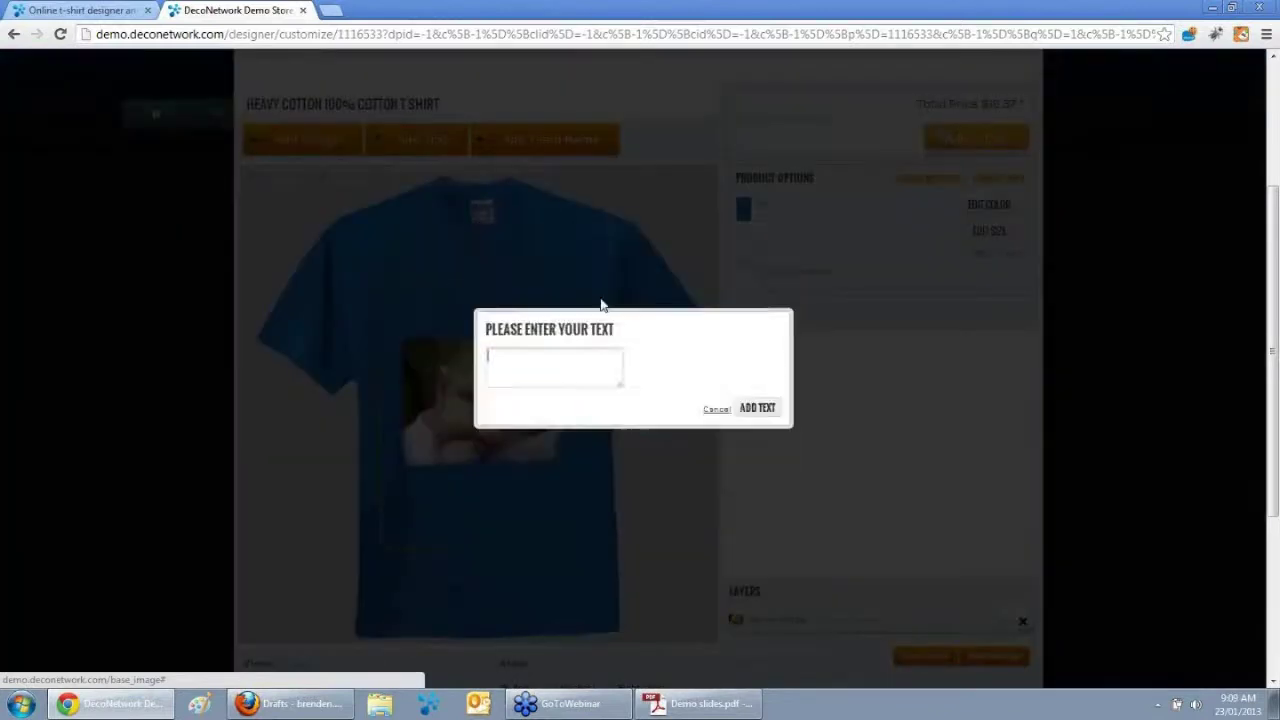
{"action": "type", "text": "A"}
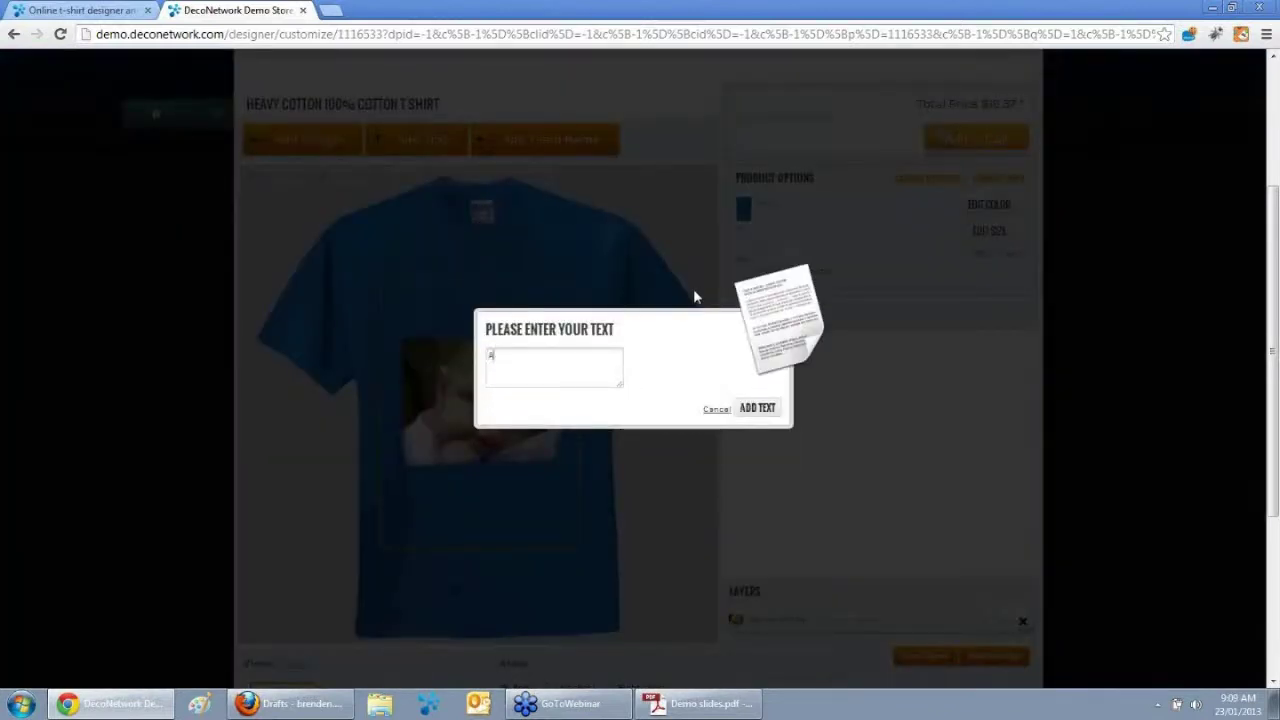
{"action": "type", "text": "ww Cute!"}
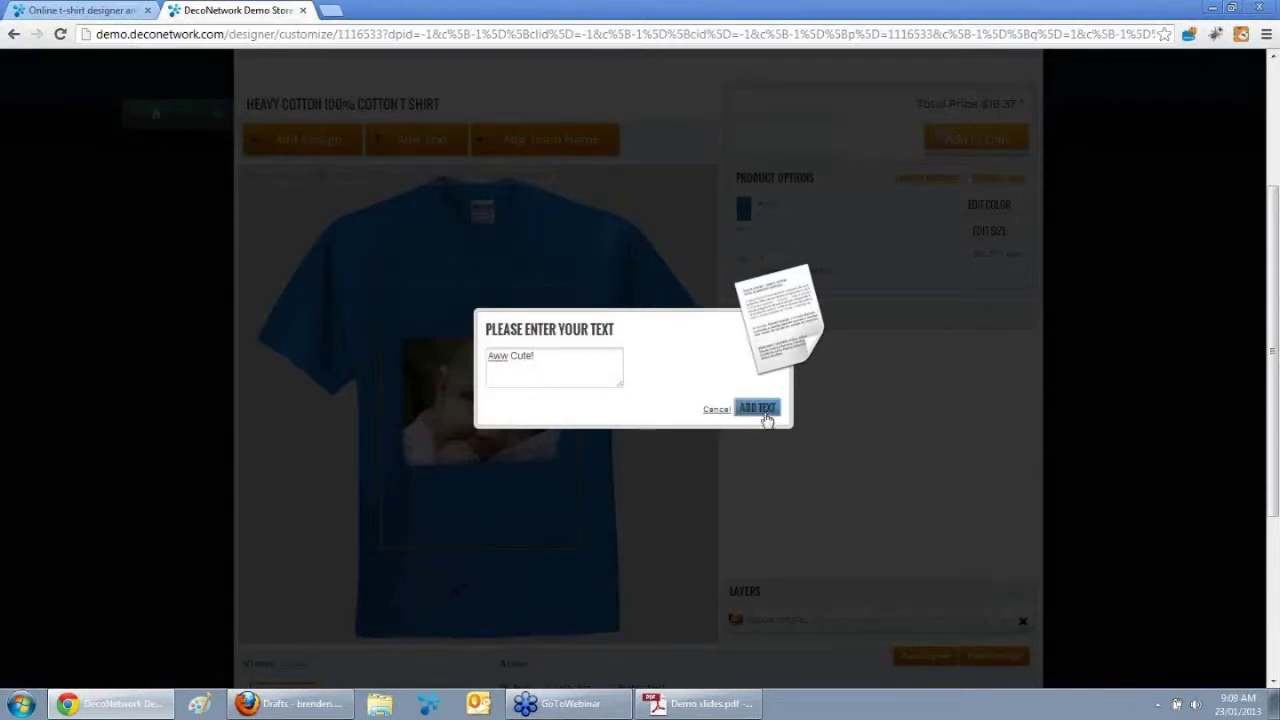
{"action": "left_click", "coordinate": [757, 409]}
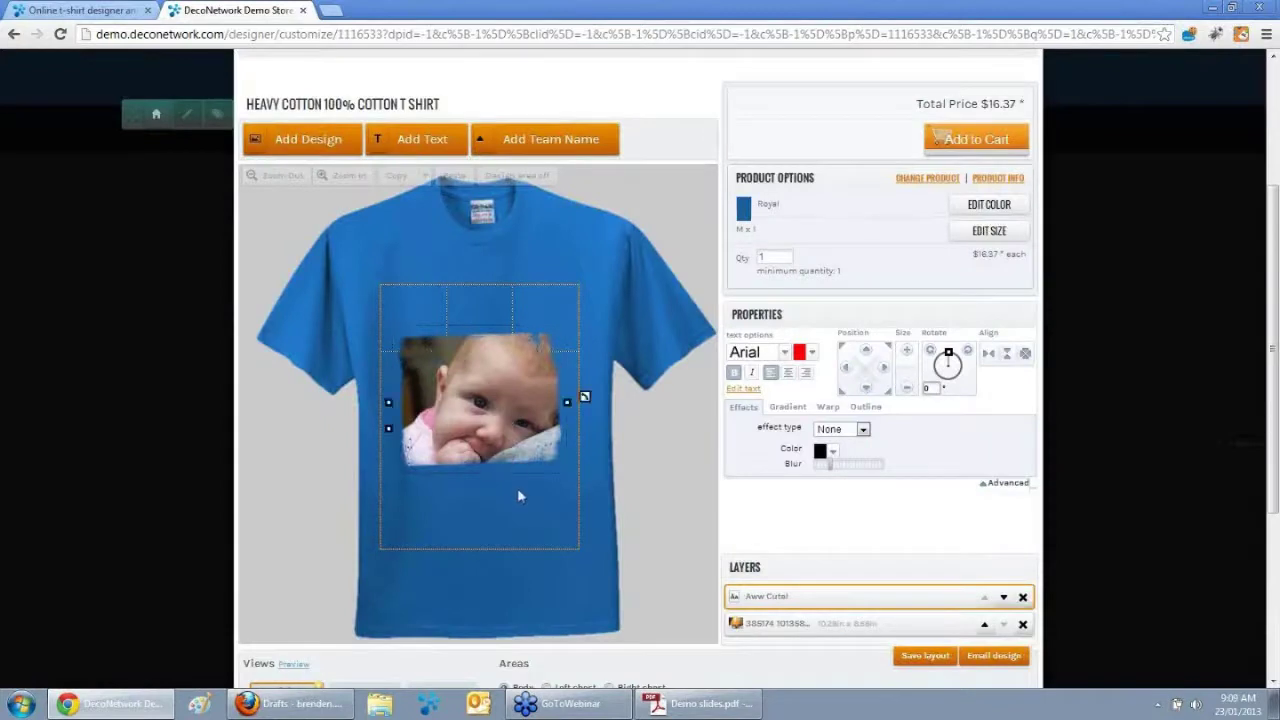
{"action": "left_click_drag", "start_coordinate": [1272, 320], "coordinate": [1000, 663]}
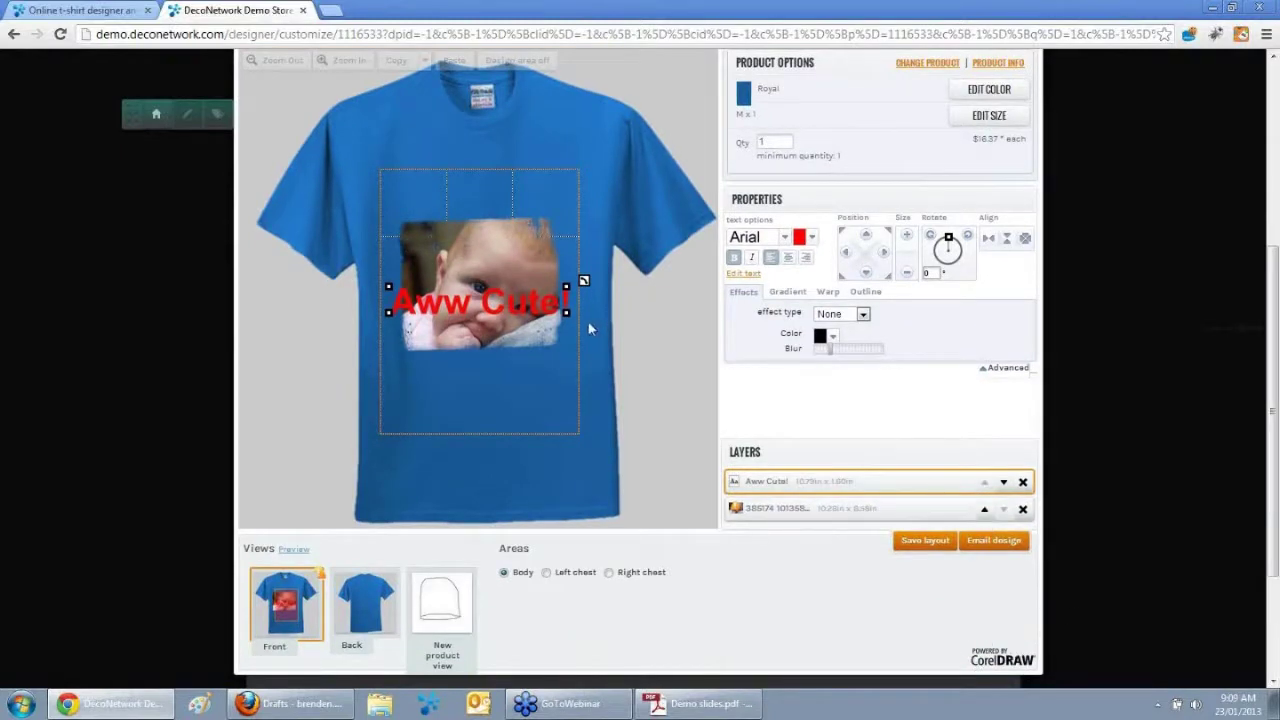
Move the 'Aww Cute!' text below the photo and rotate it to about 346°
{"action": "mouse_move", "coordinate": [565, 312]}
{"action": "left_mouse_down"}
{"action": "mouse_move", "coordinate": [562, 375]}
{"action": "mouse_move", "coordinate": [583, 308]}
{"action": "mouse_move", "coordinate": [552, 322]}
{"action": "left_mouse_up"}
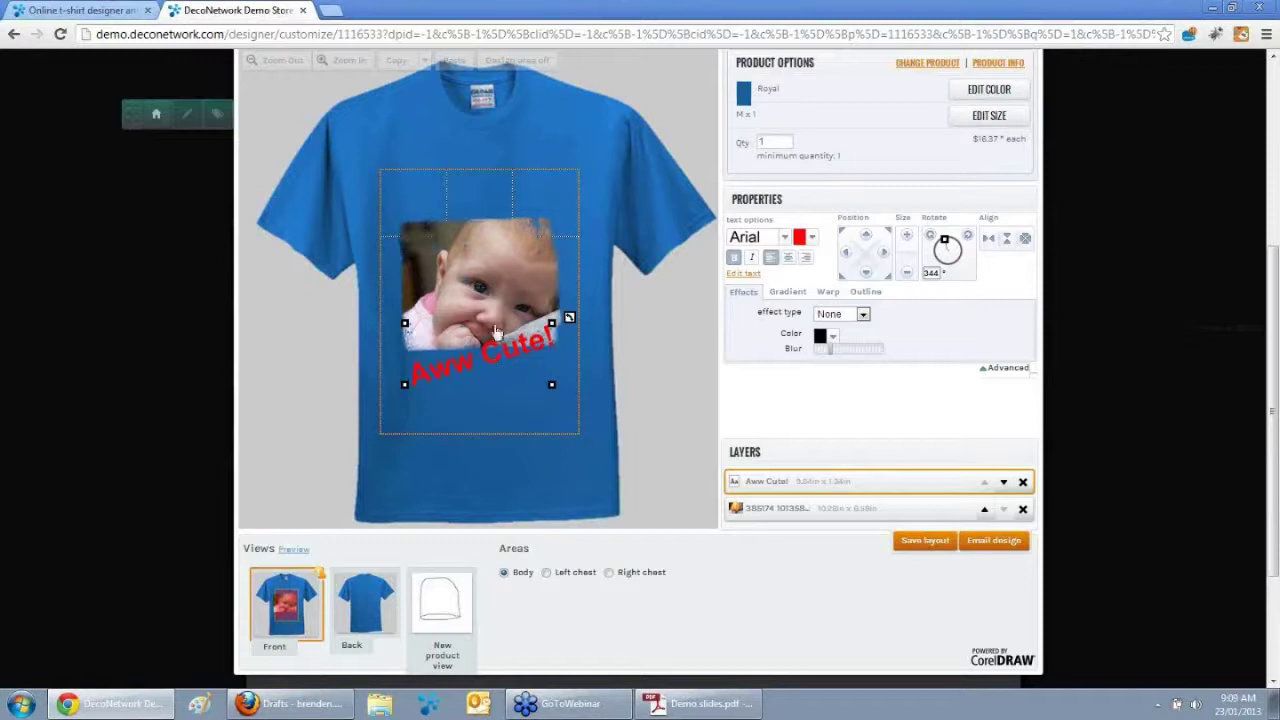
{"action": "left_click_drag", "start_coordinate": [570, 318], "coordinate": [577, 338]}
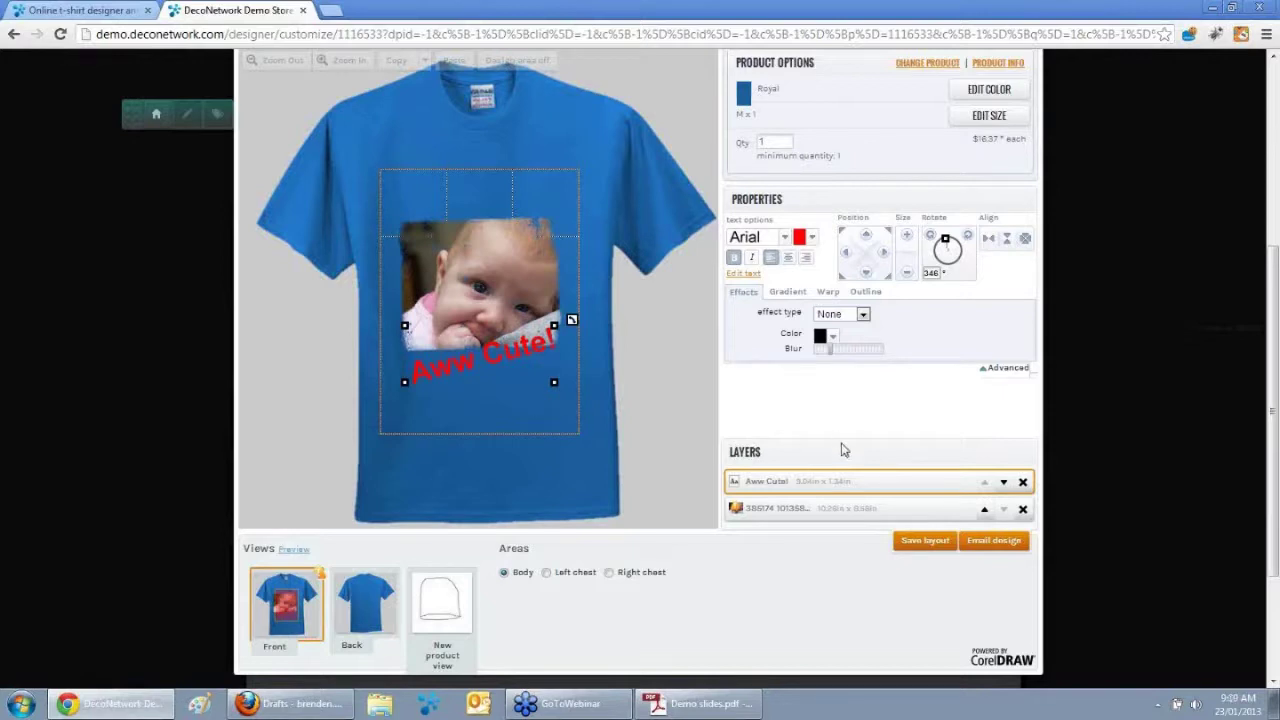
{"action": "scroll", "coordinate": [842, 448], "scroll_direction": "up", "scroll_amount": 1}
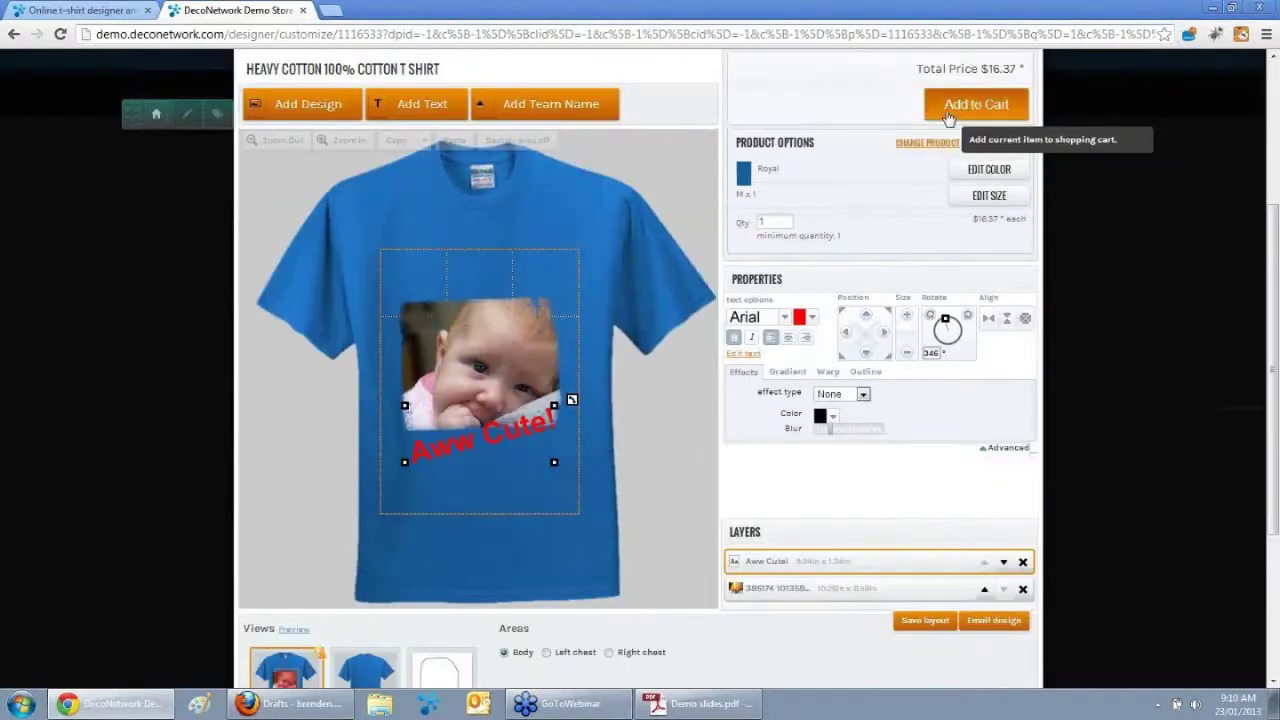
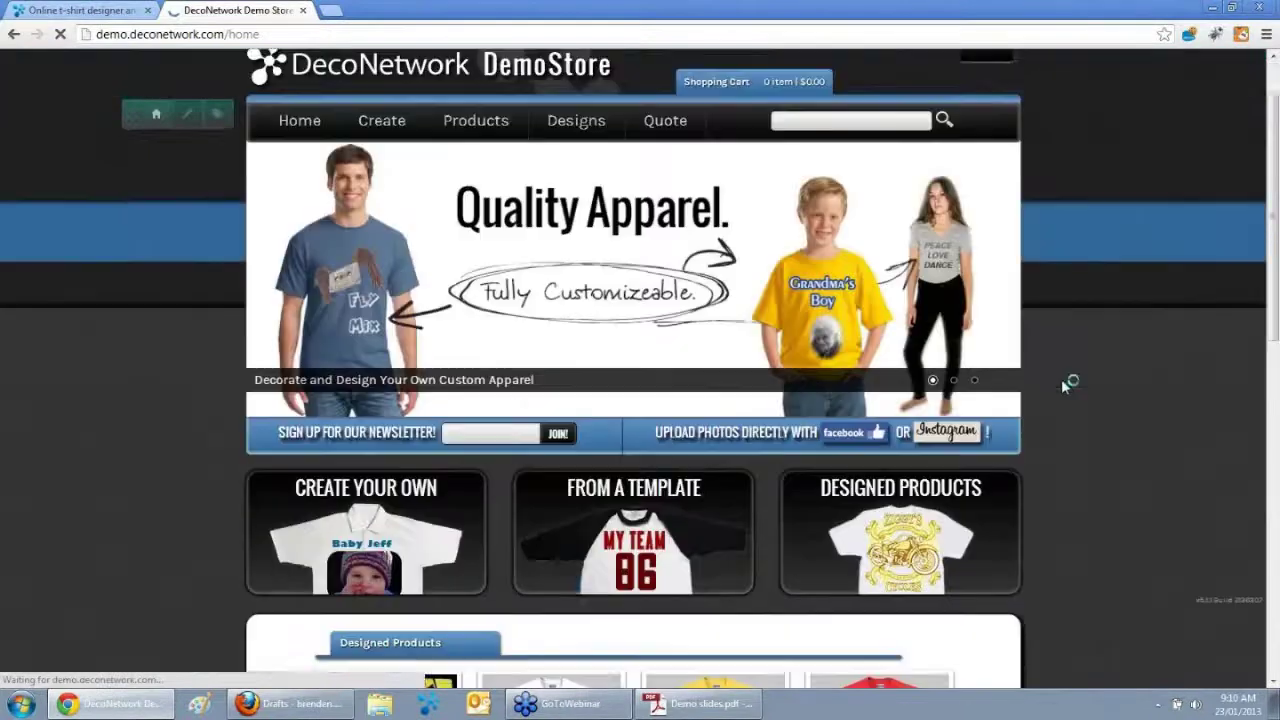
Open the template designs and browse the stock designs in the Side Lines category
{"action": "left_click", "coordinate": [619, 494]}
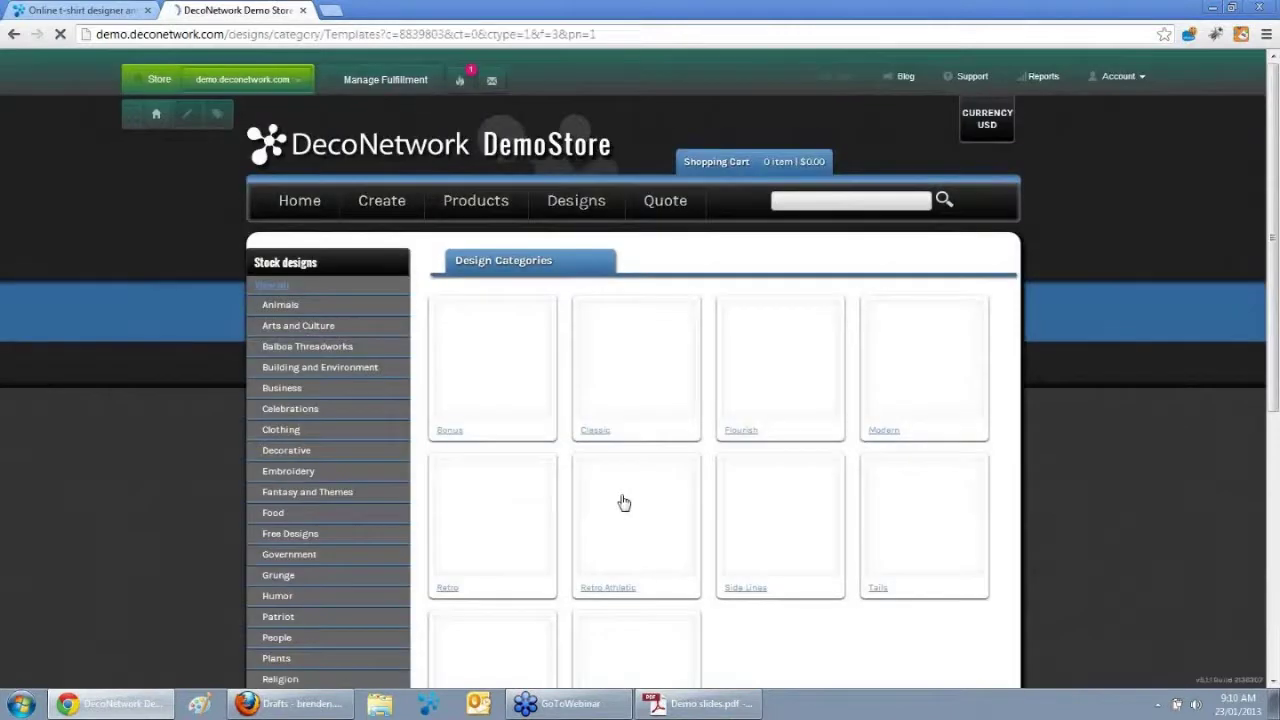
{"action": "scroll", "coordinate": [1123, 438], "scroll_direction": "down", "scroll_amount": 3}
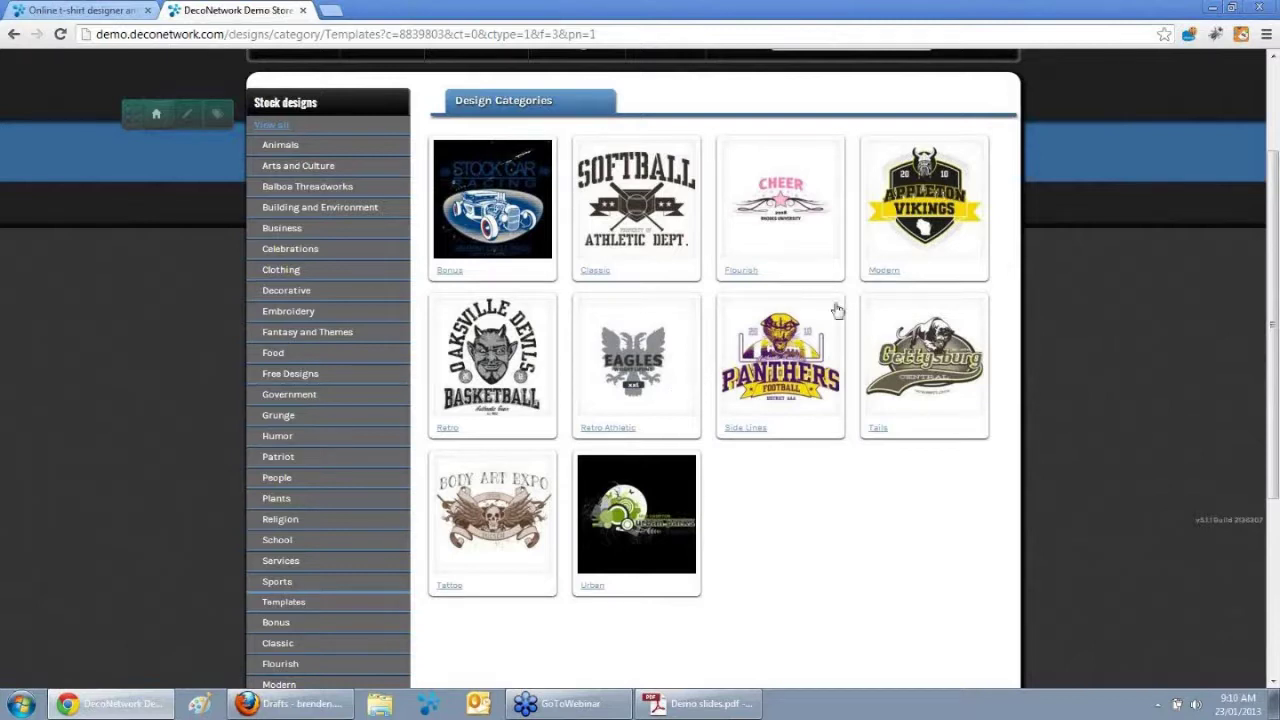
{"action": "left_click", "coordinate": [744, 430]}
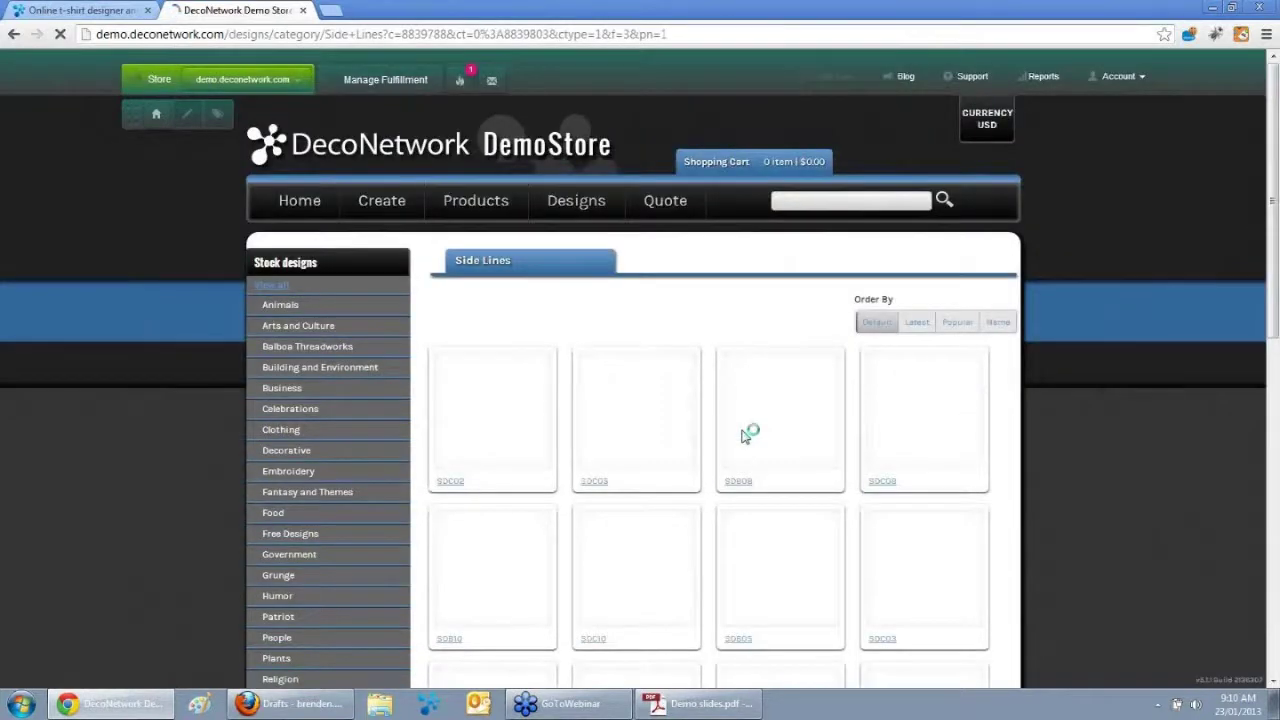
{"action": "scroll", "coordinate": [1081, 437], "scroll_direction": "down", "scroll_amount": 3}
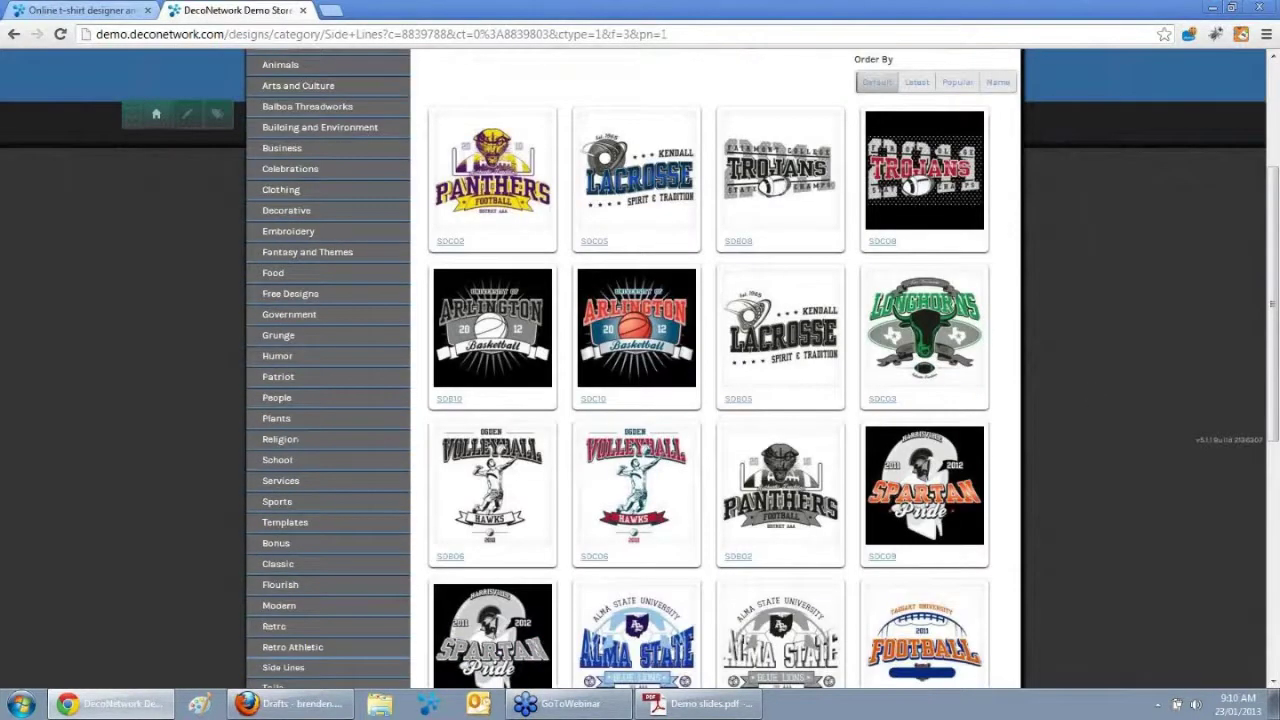
{"action": "left_click_drag", "start_coordinate": [1270, 252], "coordinate": [1270, 377]}
Open the SDC04 Playoffs design, browse its product grid, and choose the Heavy Cotton T-Shirt
{"action": "left_click", "coordinate": [913, 500]}
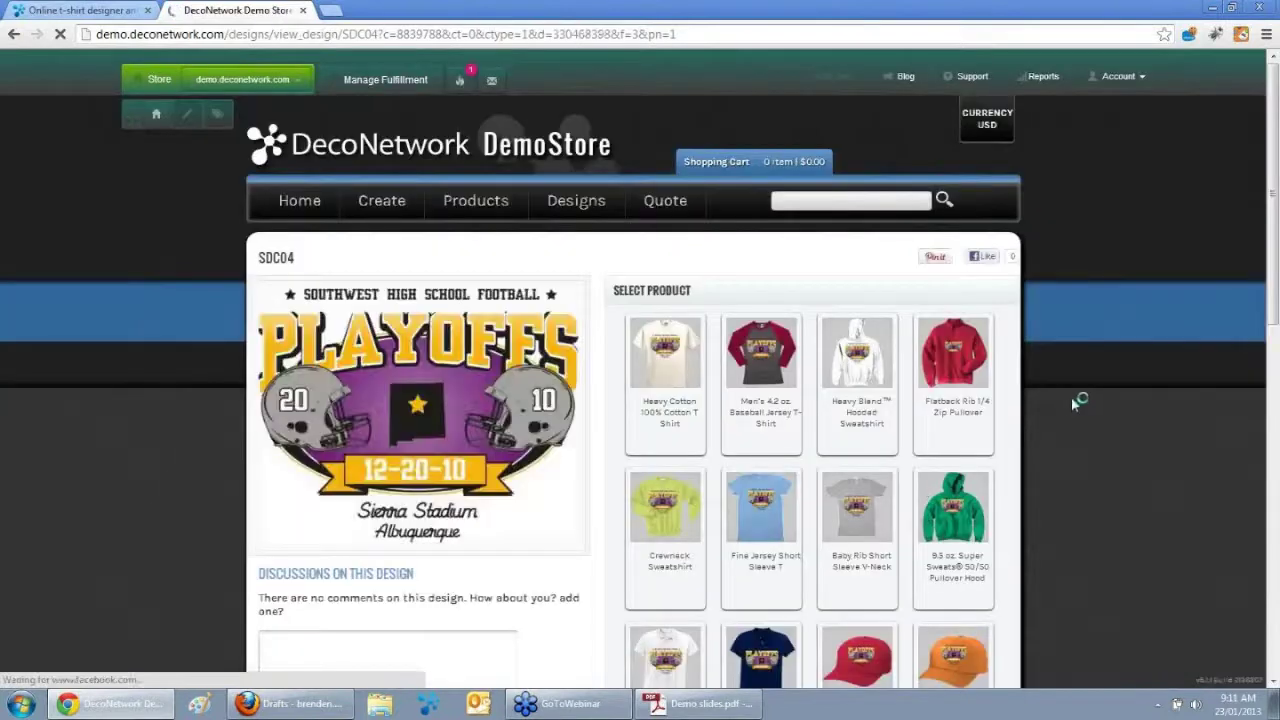
{"action": "scroll", "coordinate": [1078, 398], "scroll_direction": "down", "scroll_amount": 2}
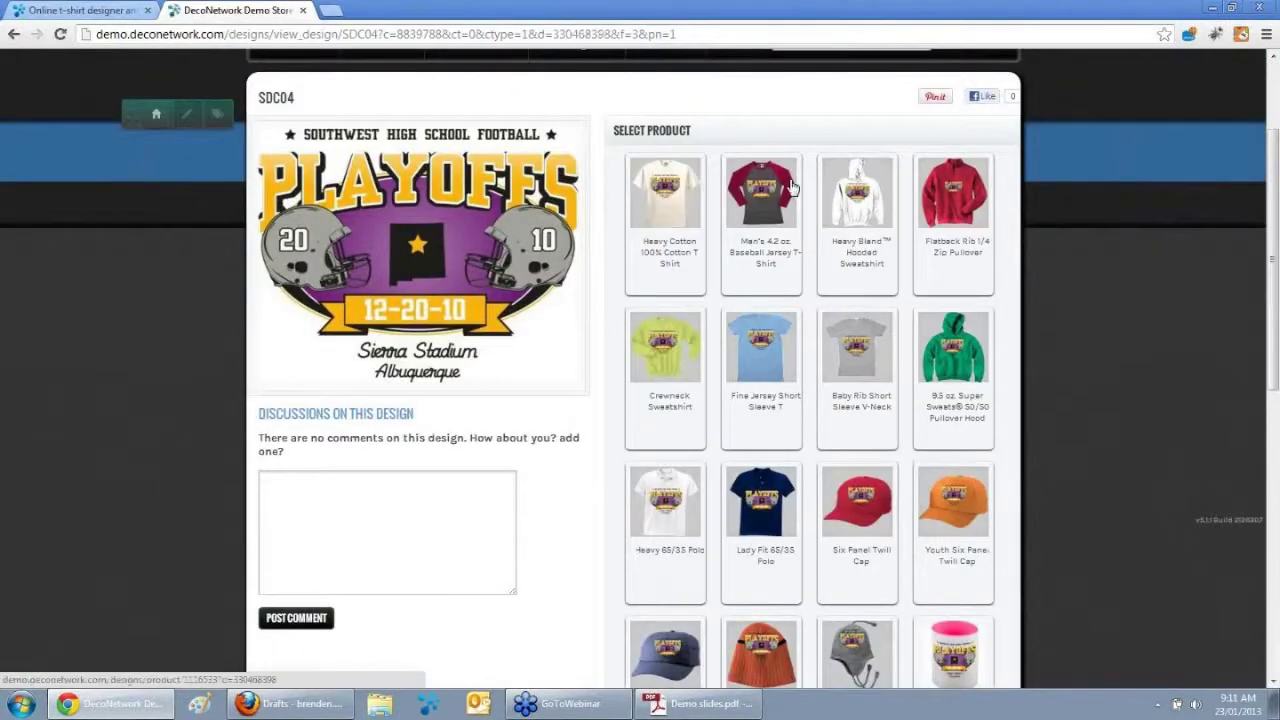
{"action": "scroll", "coordinate": [741, 368], "scroll_direction": "down", "scroll_amount": 1}
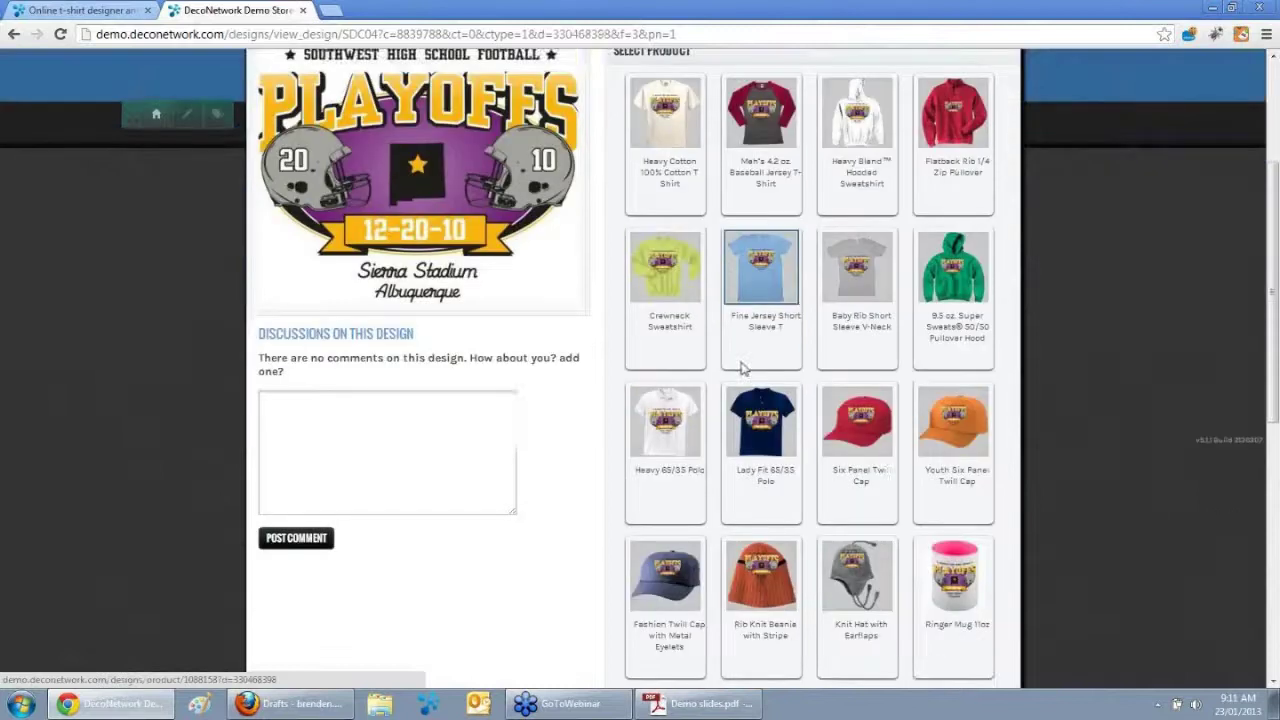
{"action": "scroll", "coordinate": [797, 443], "scroll_direction": "down", "scroll_amount": 4}
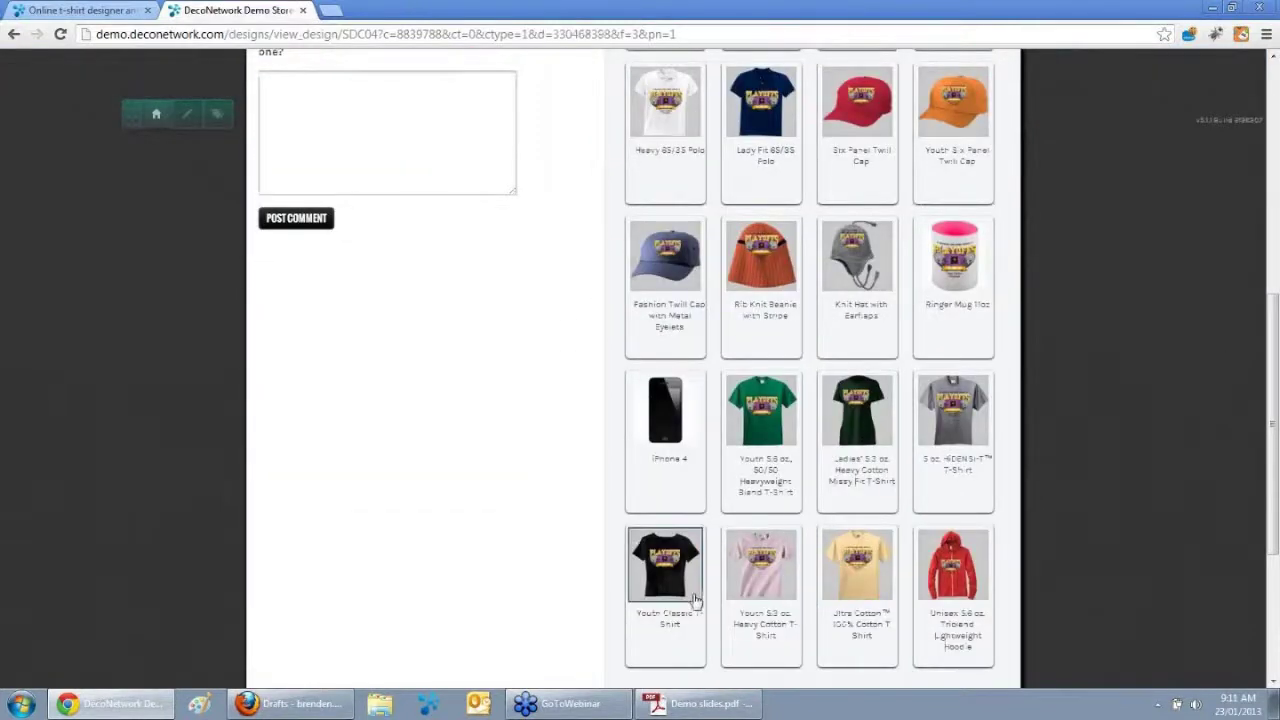
{"action": "scroll", "coordinate": [970, 428], "scroll_direction": "up", "scroll_amount": 3}
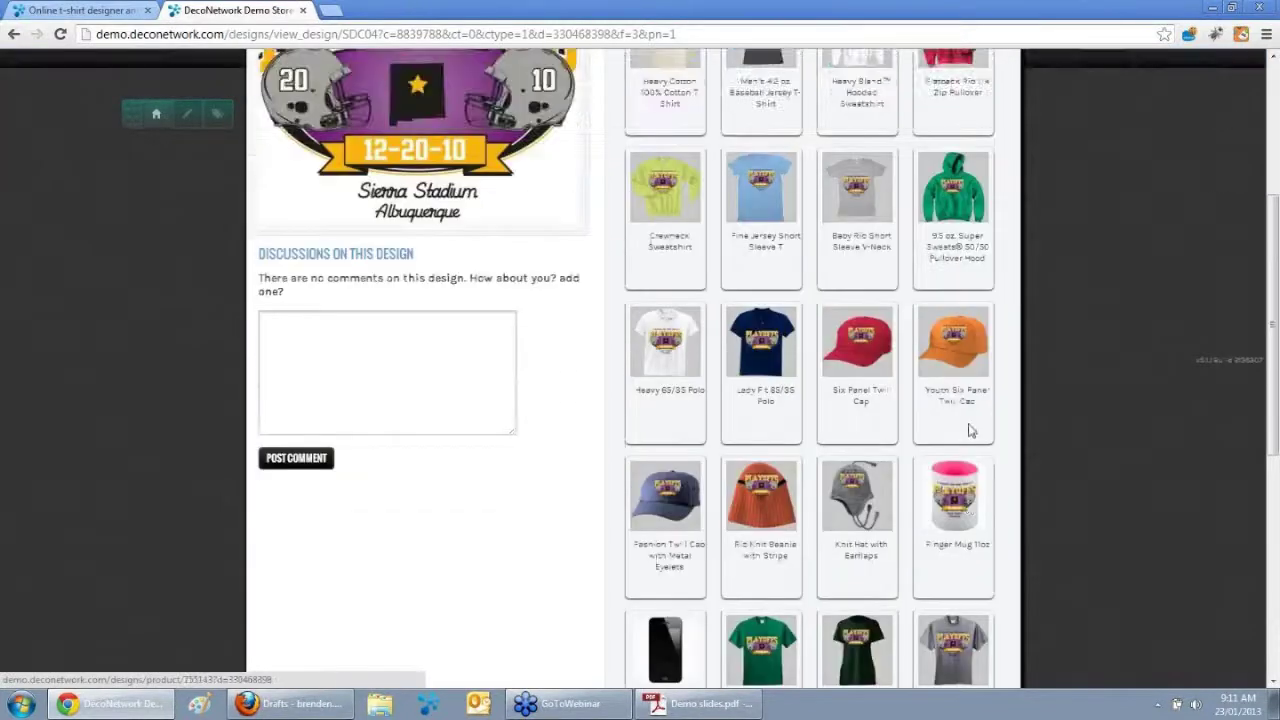
{"action": "scroll", "coordinate": [970, 430], "scroll_direction": "up", "scroll_amount": 2}
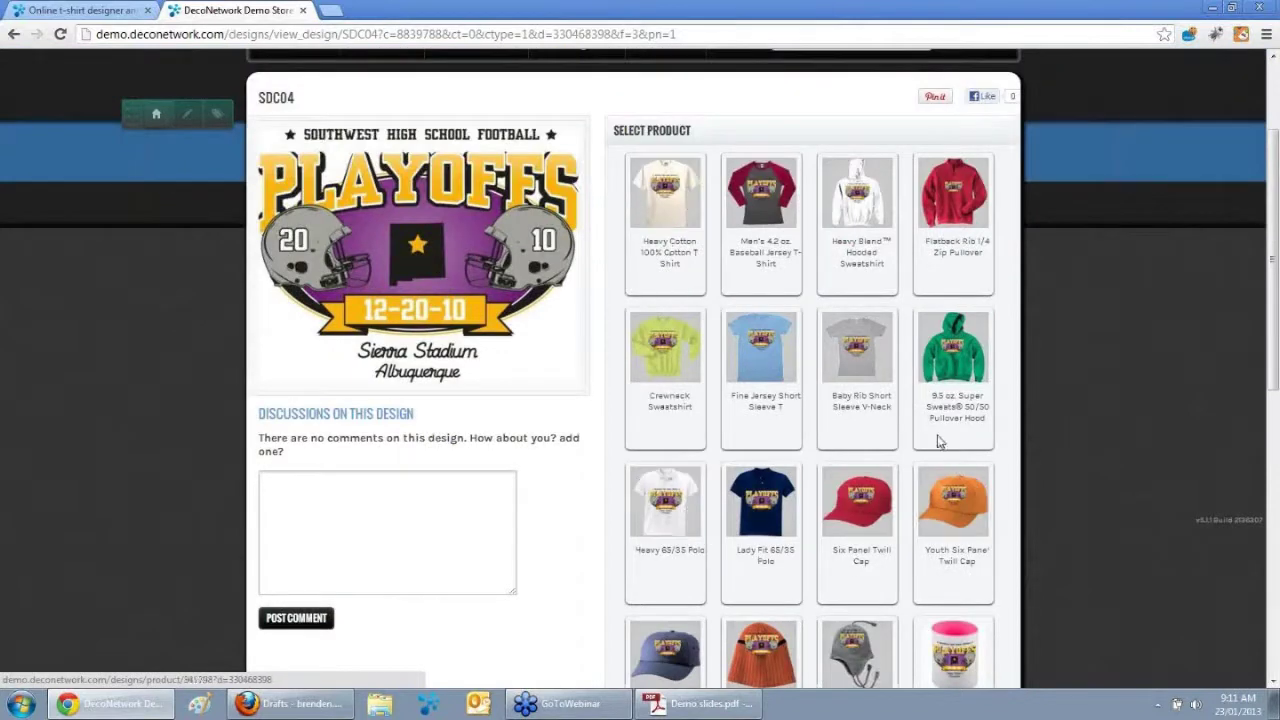
{"action": "left_click", "coordinate": [657, 205]}
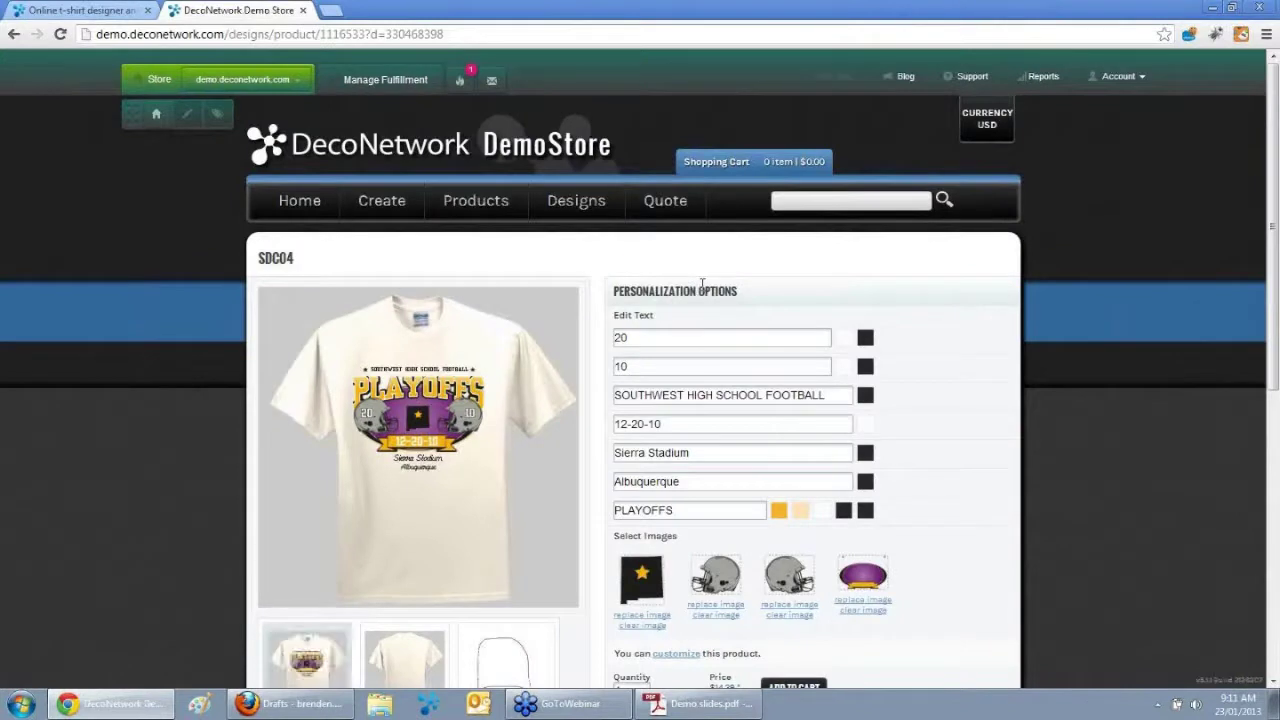
Enlarge the shirt preview and replace the PLAYOFFS headline text with DECONETWORK
{"action": "left_click", "coordinate": [421, 406]}
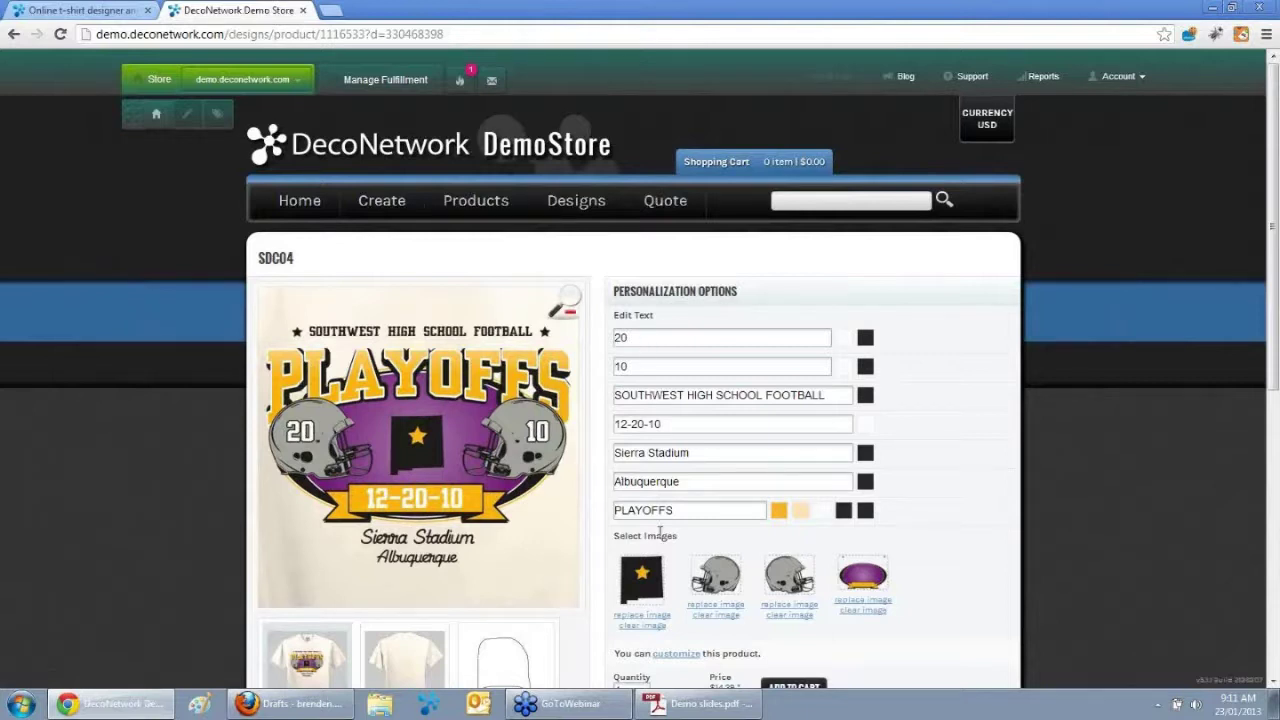
{"action": "left_click_drag", "start_coordinate": [680, 510], "coordinate": [566, 496]}
{"action": "type", "text": "DECONETWORK"}
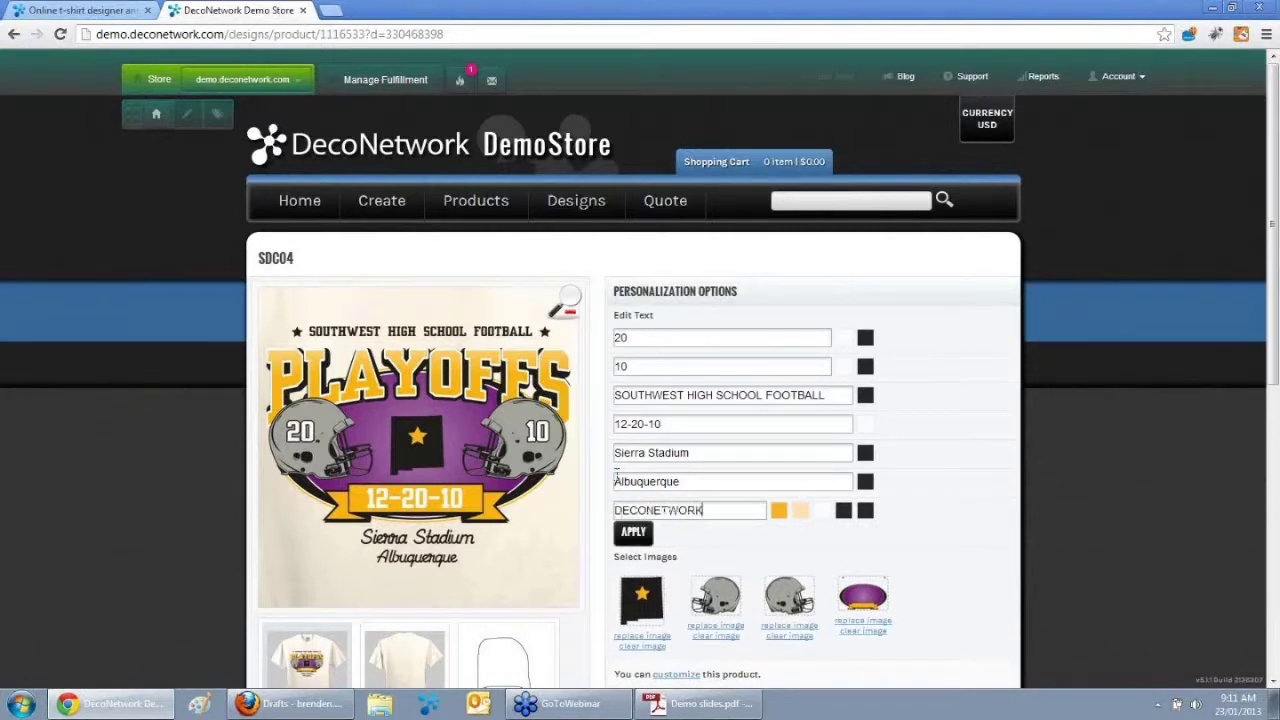
{"action": "left_click", "coordinate": [633, 531]}
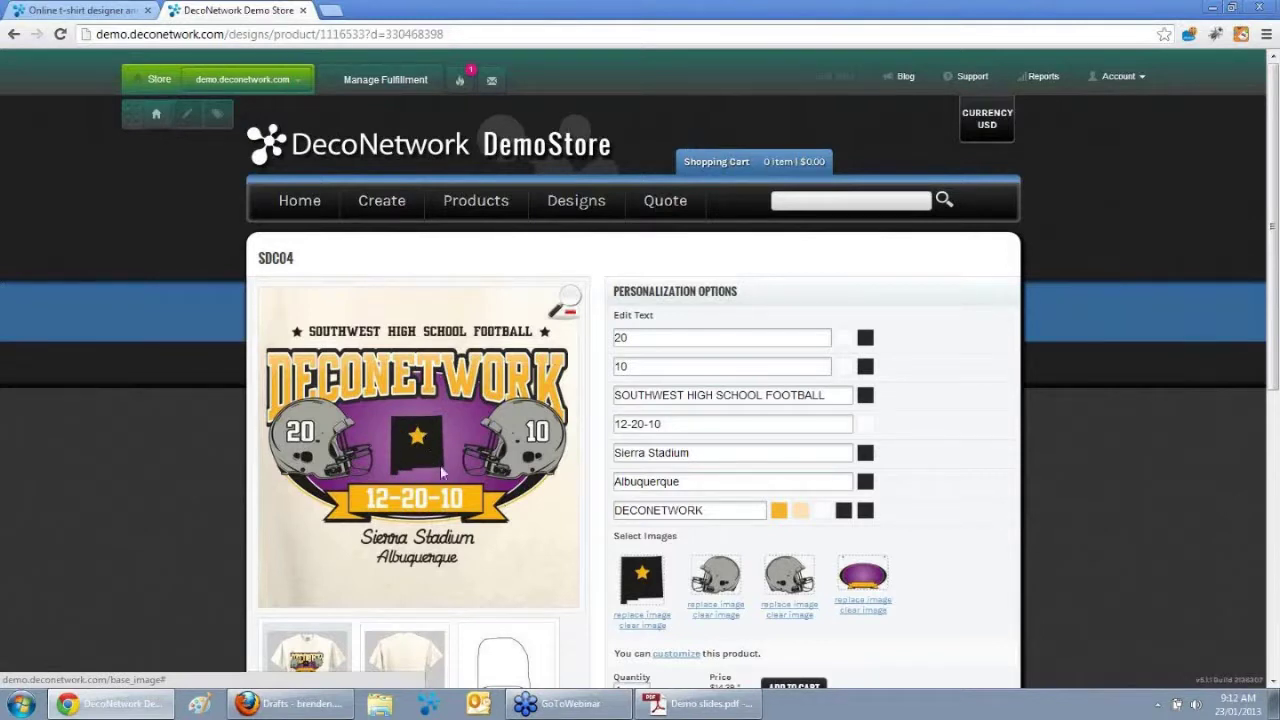
Swap the centre star image for the baby photo from the design library
{"action": "left_click", "coordinate": [637, 615]}
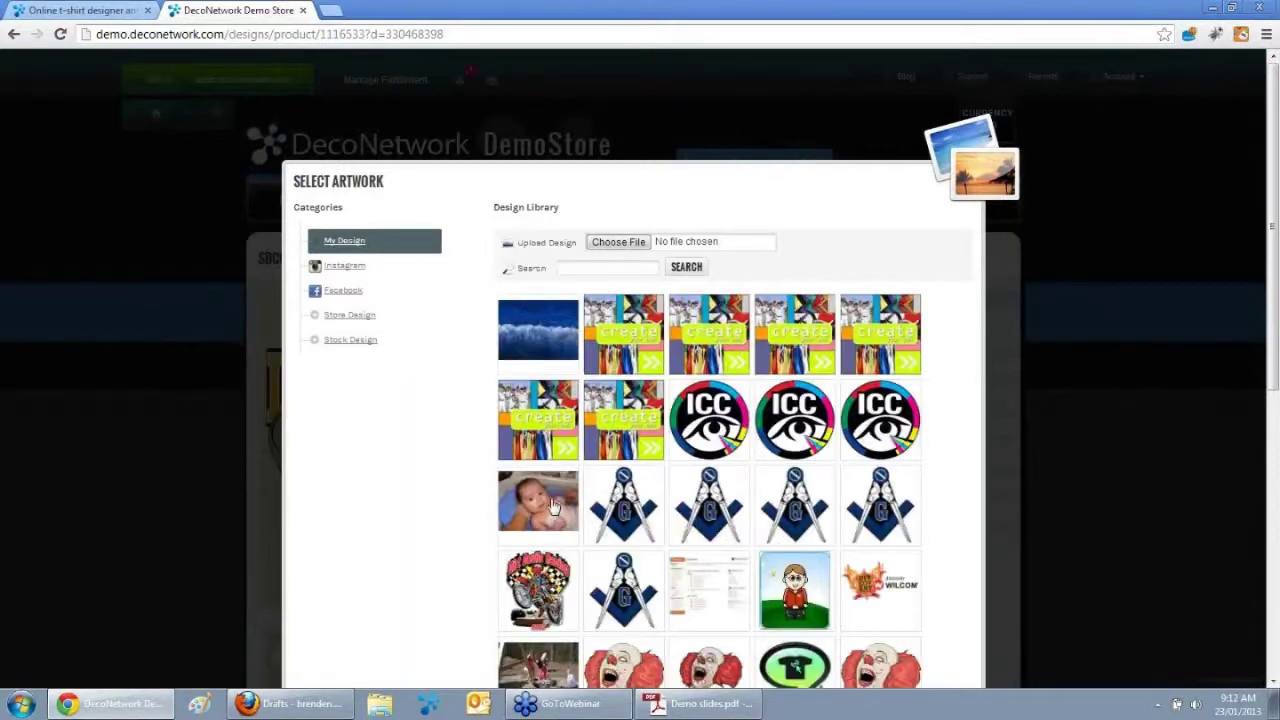
{"action": "left_click", "coordinate": [553, 507]}
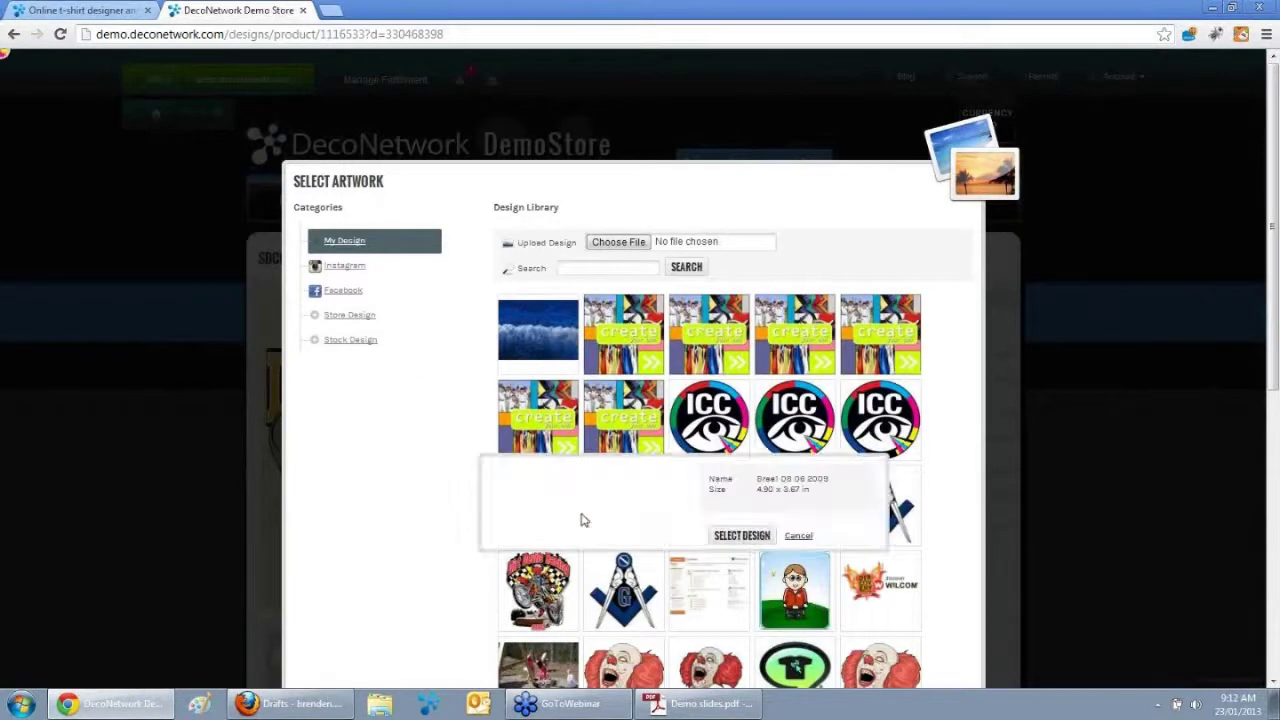
{"action": "left_click", "coordinate": [745, 540]}
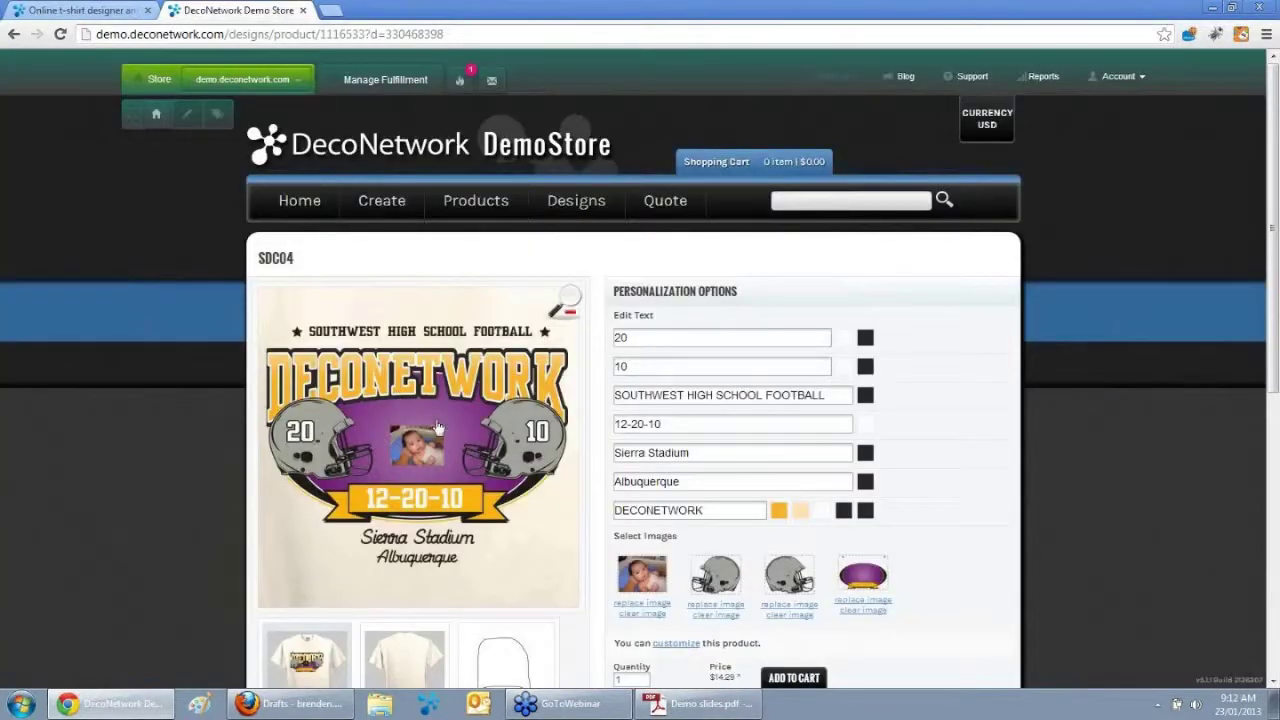
{"action": "right_click", "coordinate": [346, 461]}
{"action": "key", "text": "Escape"}
{"action": "scroll", "coordinate": [430, 450], "scroll_direction": "down", "scroll_amount": 1}
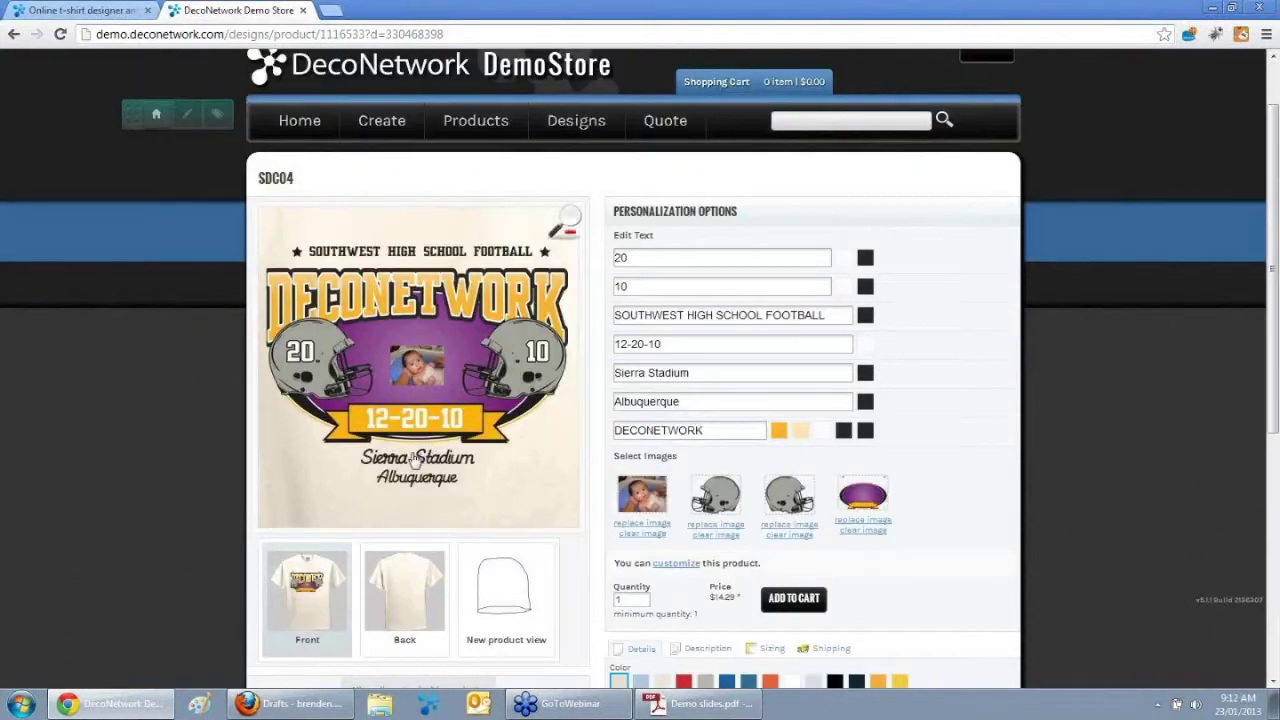
Try moving the photo, 10 and 20 in the full designer, then leave without saving
{"action": "left_click", "coordinate": [674, 564]}
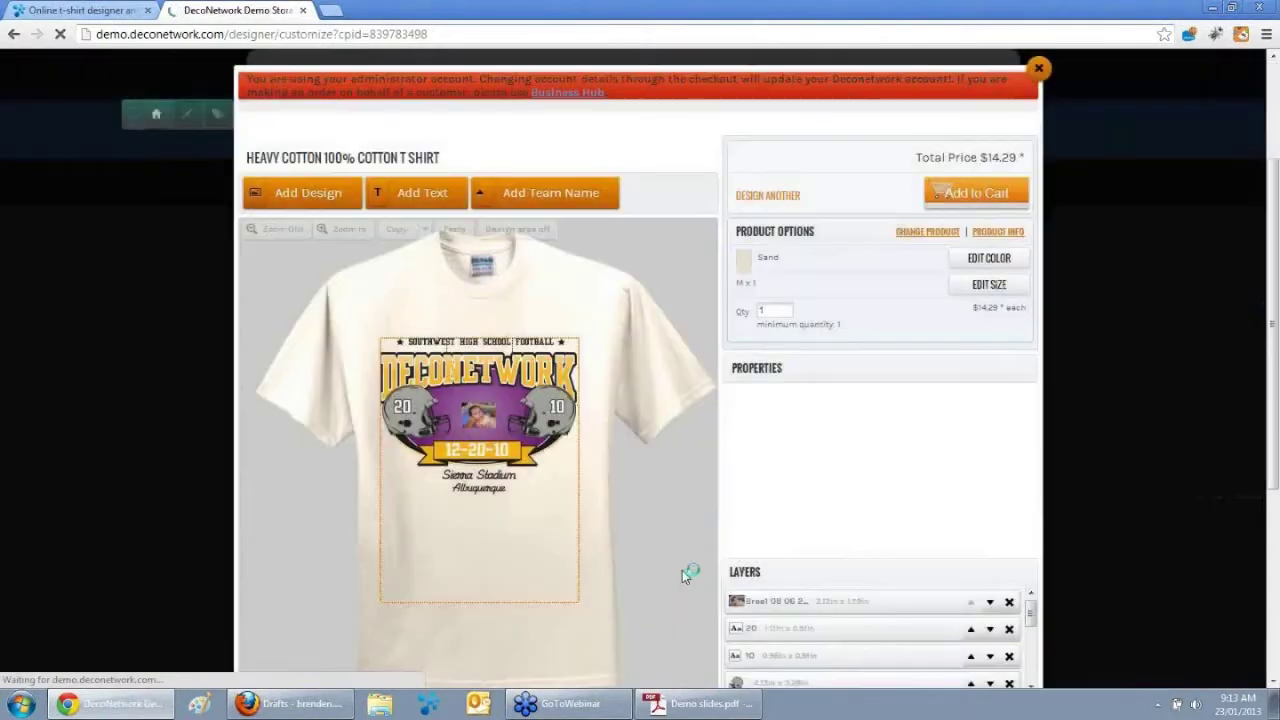
{"action": "left_click", "coordinate": [480, 412]}
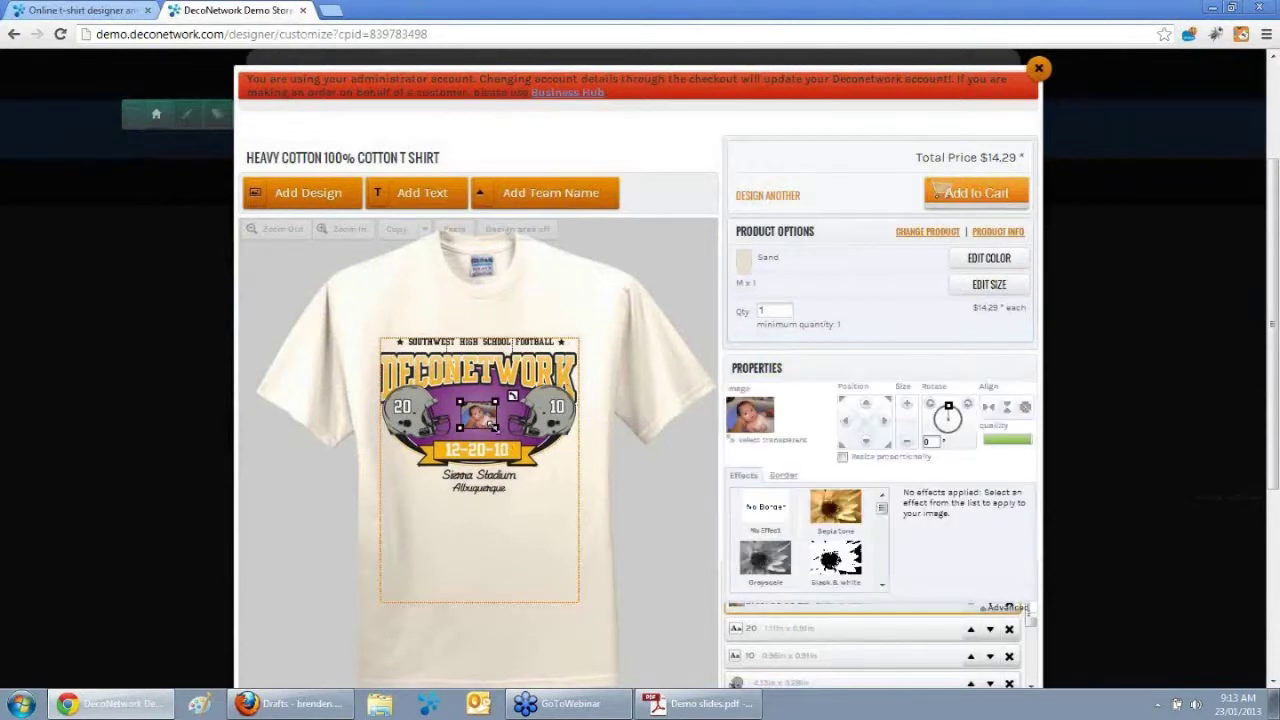
{"action": "left_click_drag", "start_coordinate": [515, 460], "coordinate": [481, 570]}
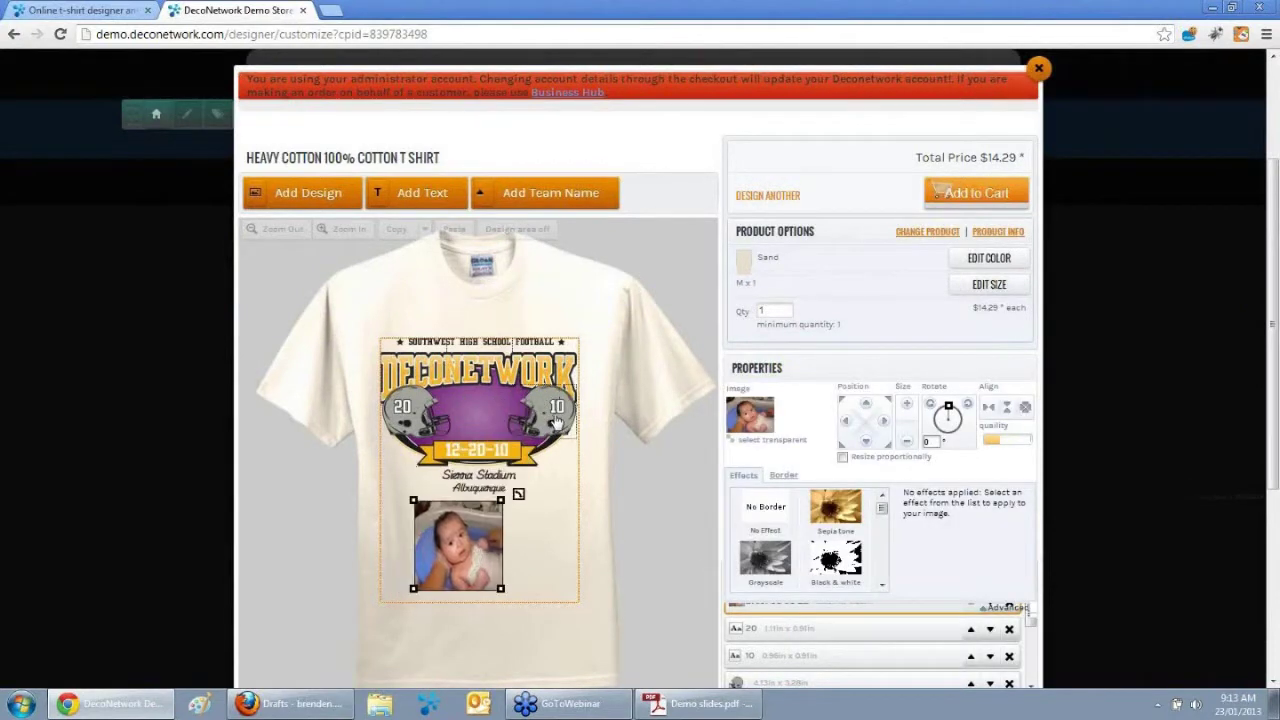
{"action": "left_click_drag", "start_coordinate": [557, 416], "coordinate": [558, 537]}
{"action": "left_click_drag", "start_coordinate": [402, 408], "coordinate": [538, 511]}
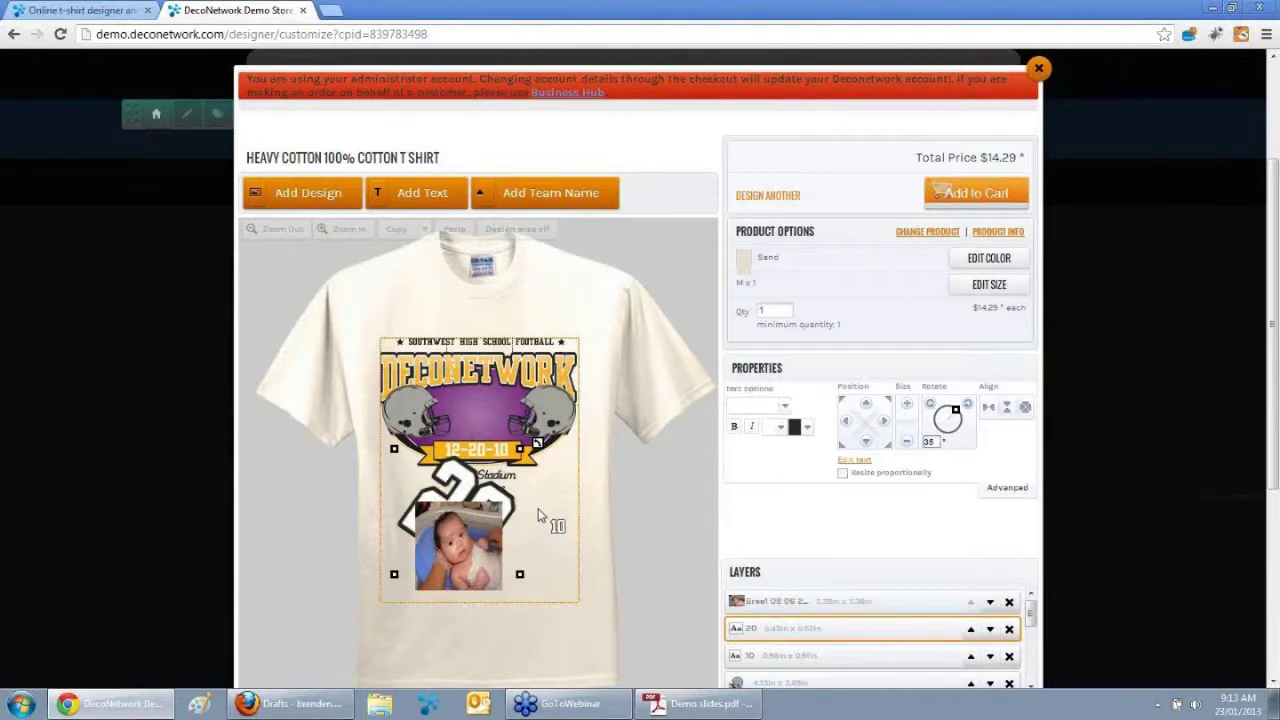
{"action": "left_click", "coordinate": [1038, 68]}
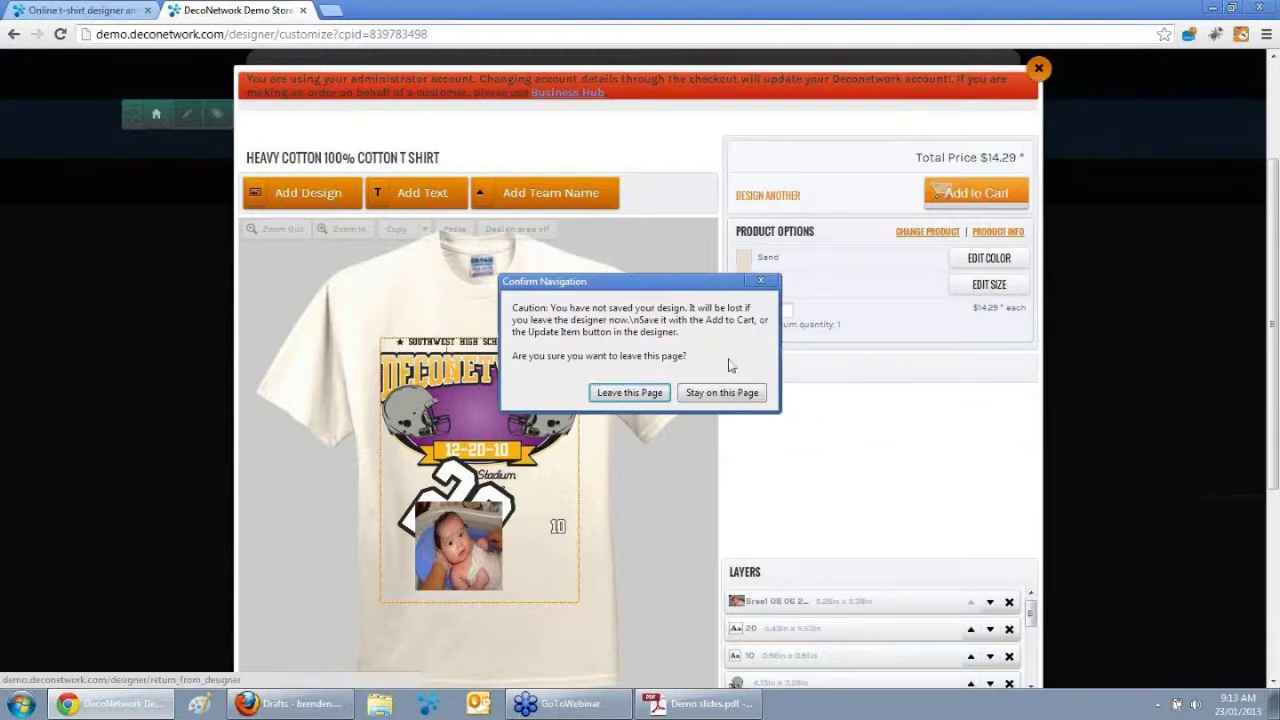
{"action": "left_click", "coordinate": [640, 393]}
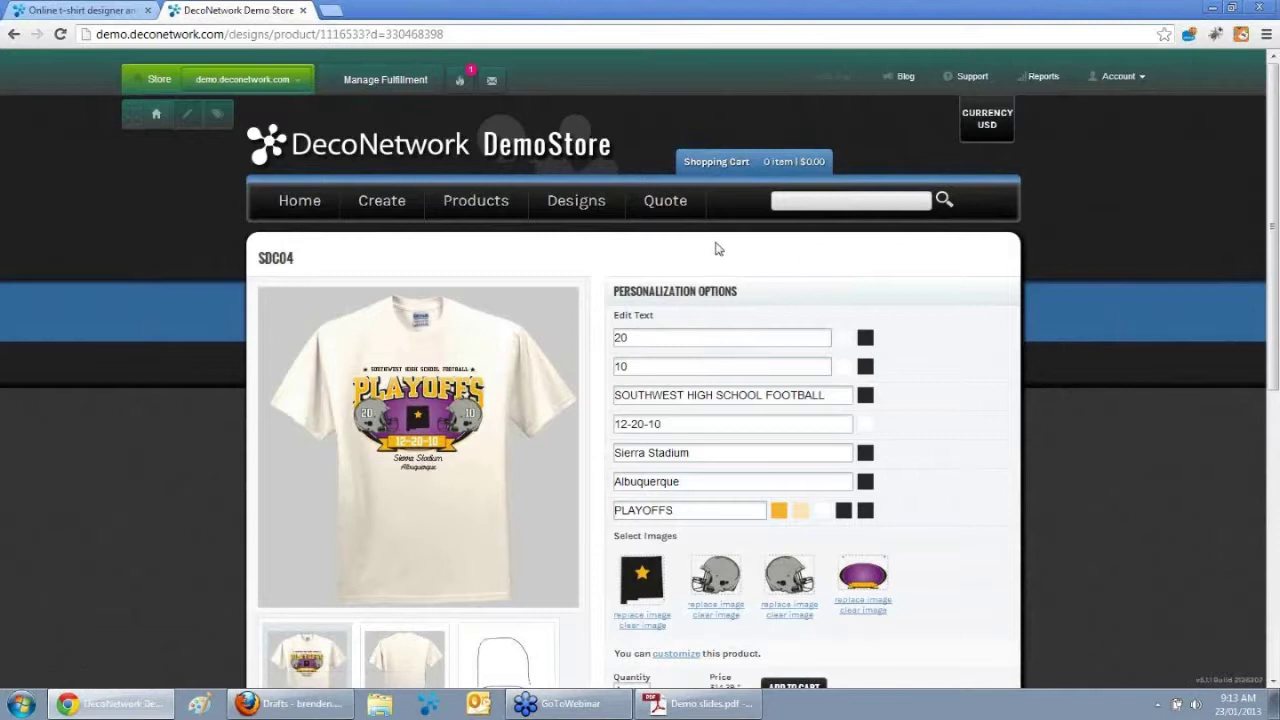
Open the store's fulfillment management dashboard
{"action": "left_click", "coordinate": [385, 88]}
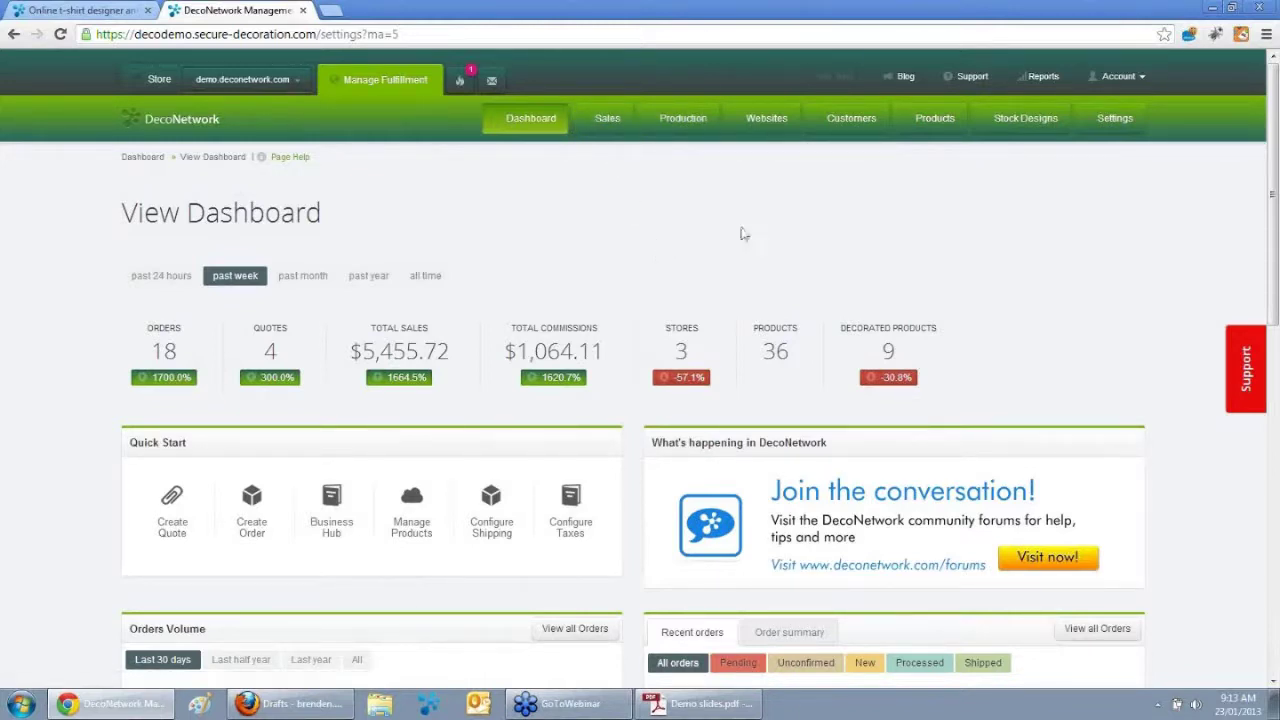
{"action": "left_click", "coordinate": [758, 137]}
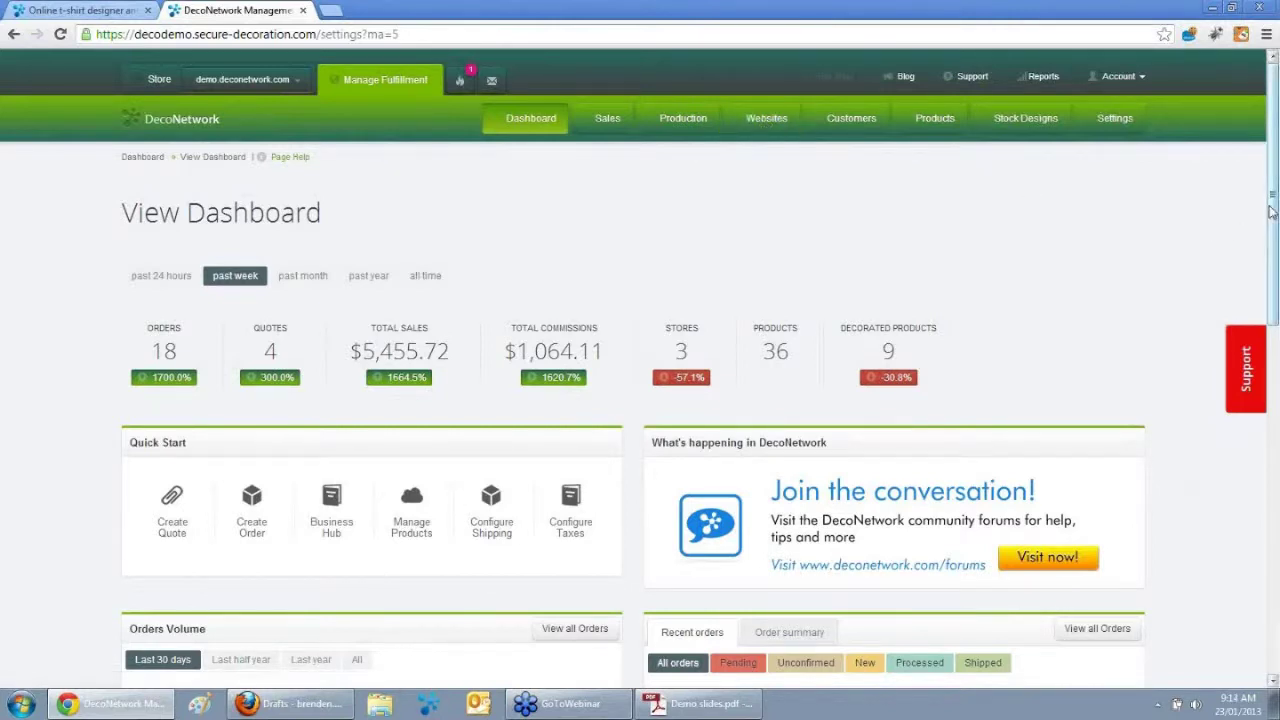
{"action": "mouse_move", "coordinate": [1275, 207]}
{"action": "left_mouse_down"}
{"action": "mouse_move", "coordinate": [1275, 243]}
{"action": "mouse_move", "coordinate": [1275, 224]}
{"action": "left_mouse_up"}
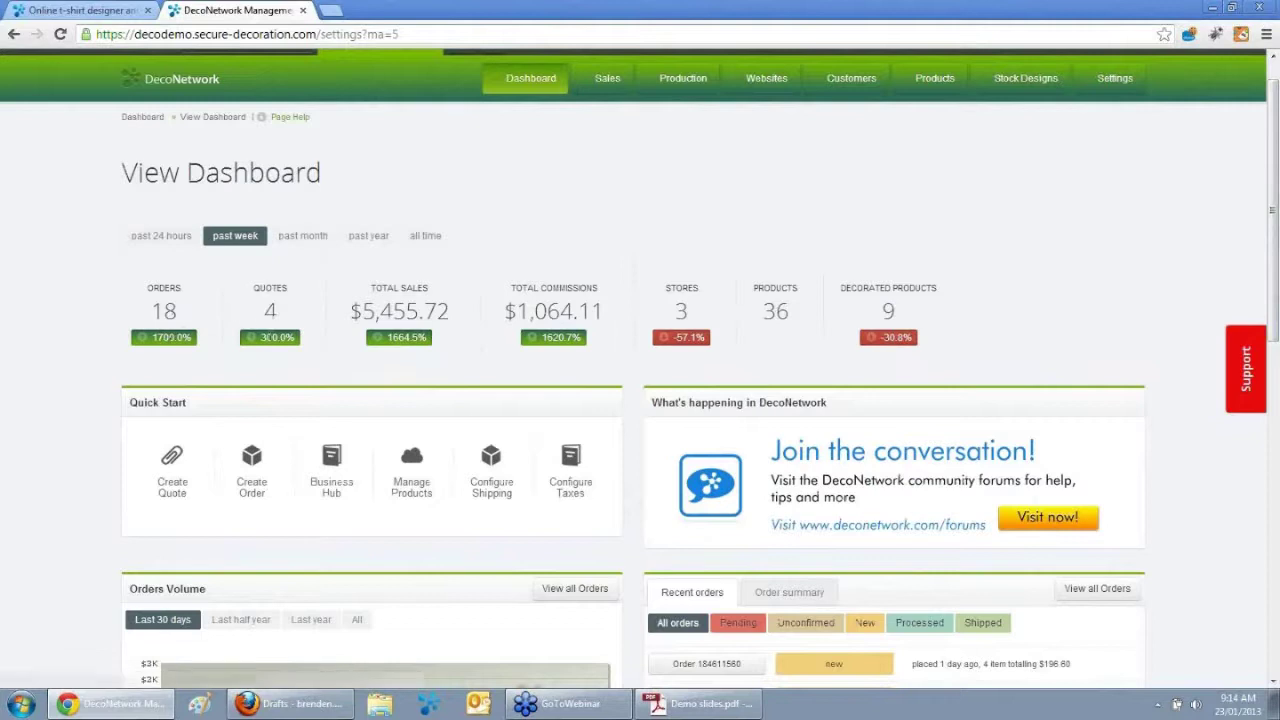
Compare dashboard stats for 24 hours, month and year, back to week, then open Products
{"action": "left_click", "coordinate": [181, 237]}
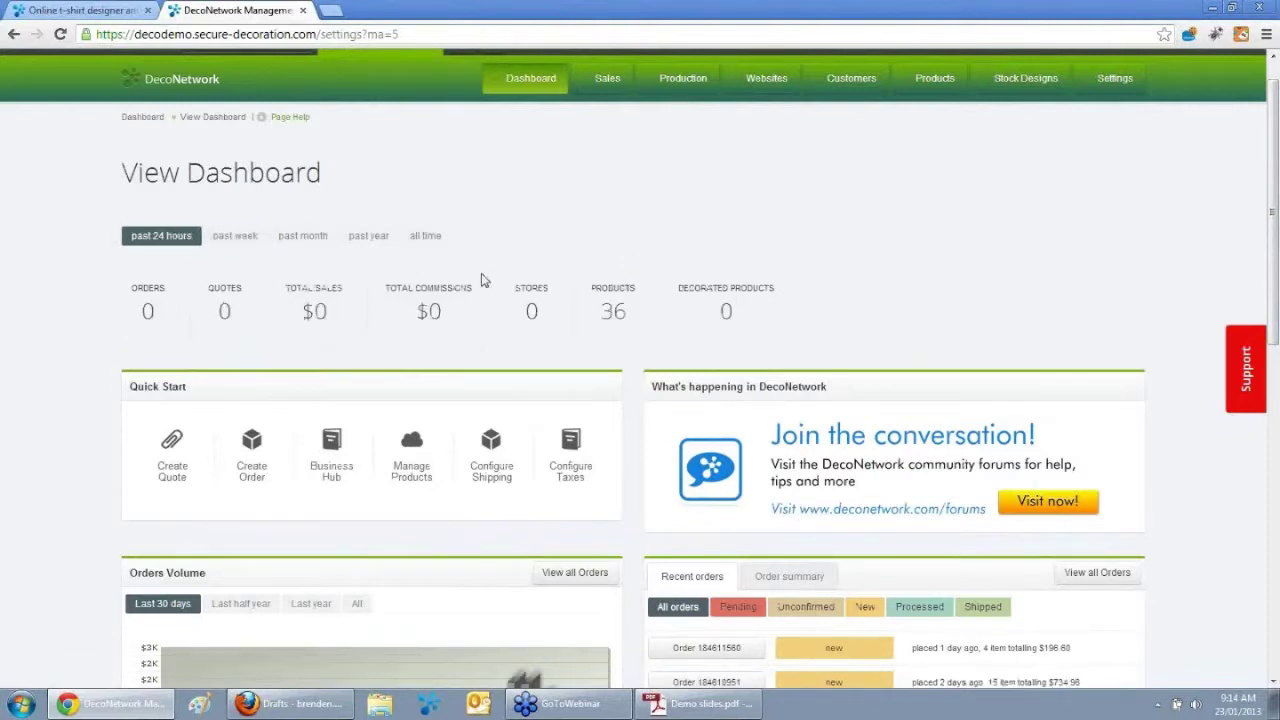
{"action": "left_click", "coordinate": [305, 240]}
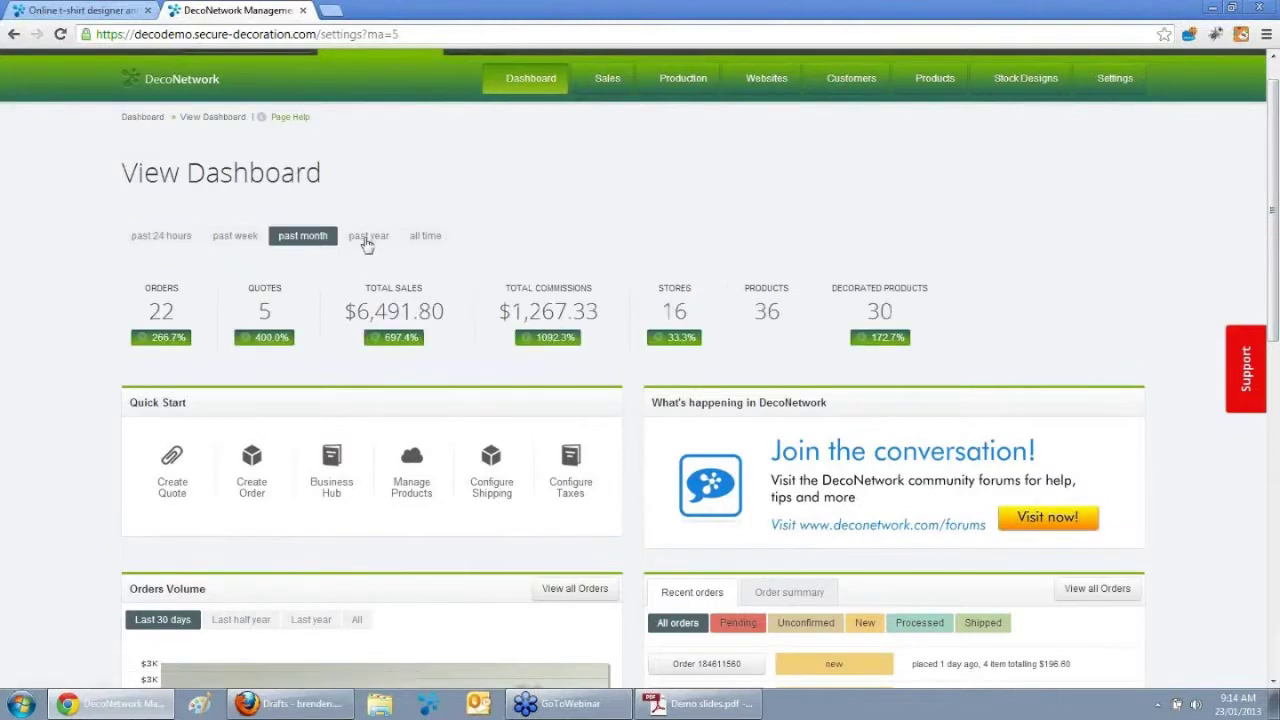
{"action": "left_click", "coordinate": [367, 243]}
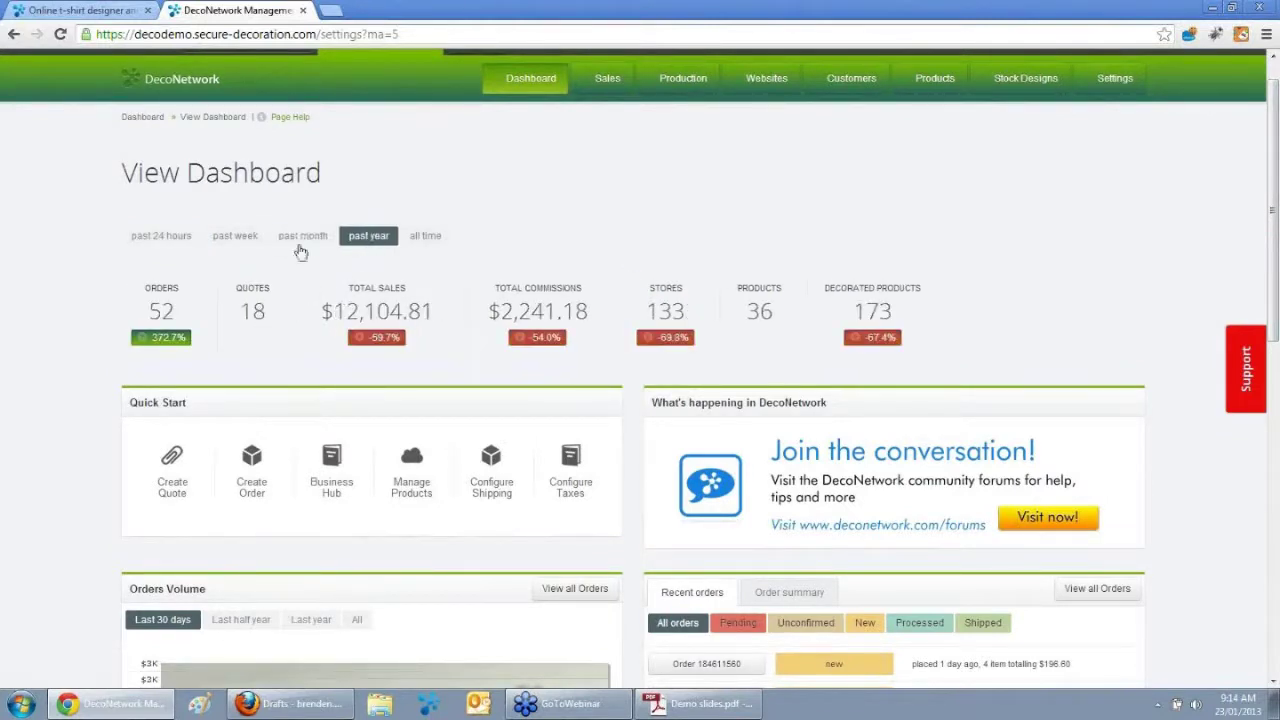
{"action": "left_click", "coordinate": [238, 236]}
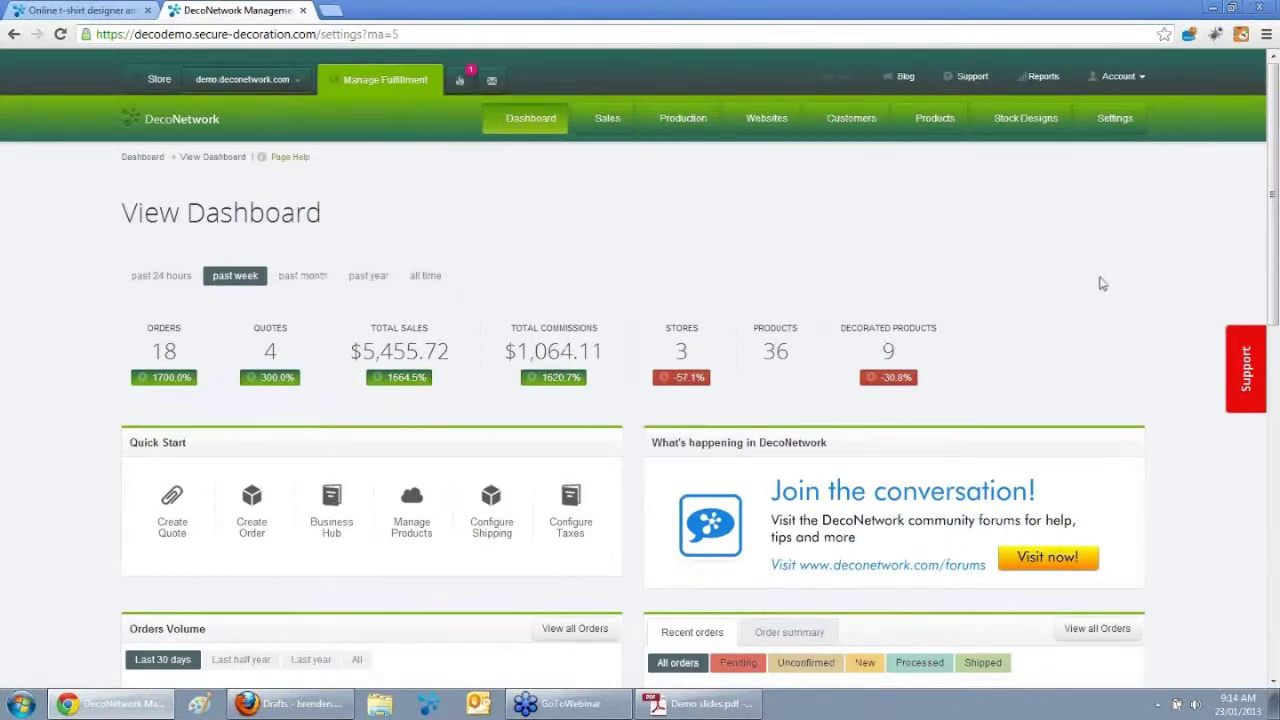
{"action": "left_click", "coordinate": [936, 128]}
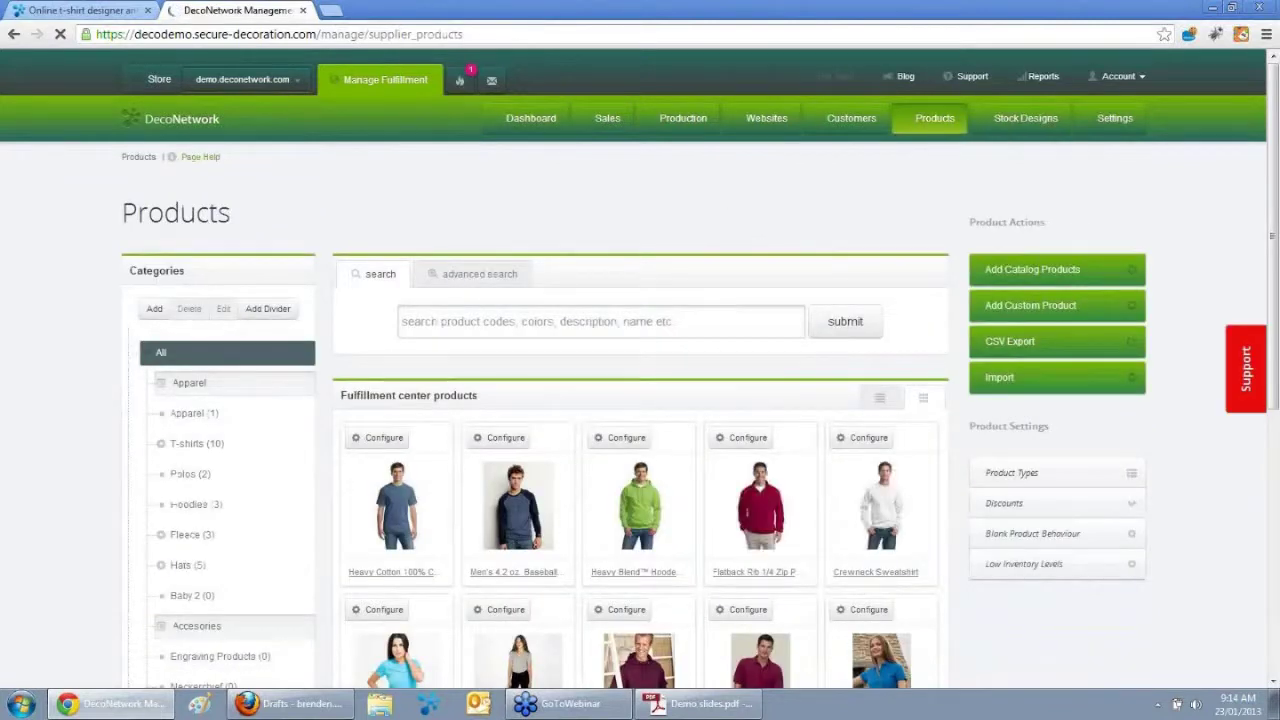
{"action": "left_click_drag", "start_coordinate": [1272, 206], "coordinate": [1272, 291]}
{"action": "left_click", "coordinate": [985, 120]}
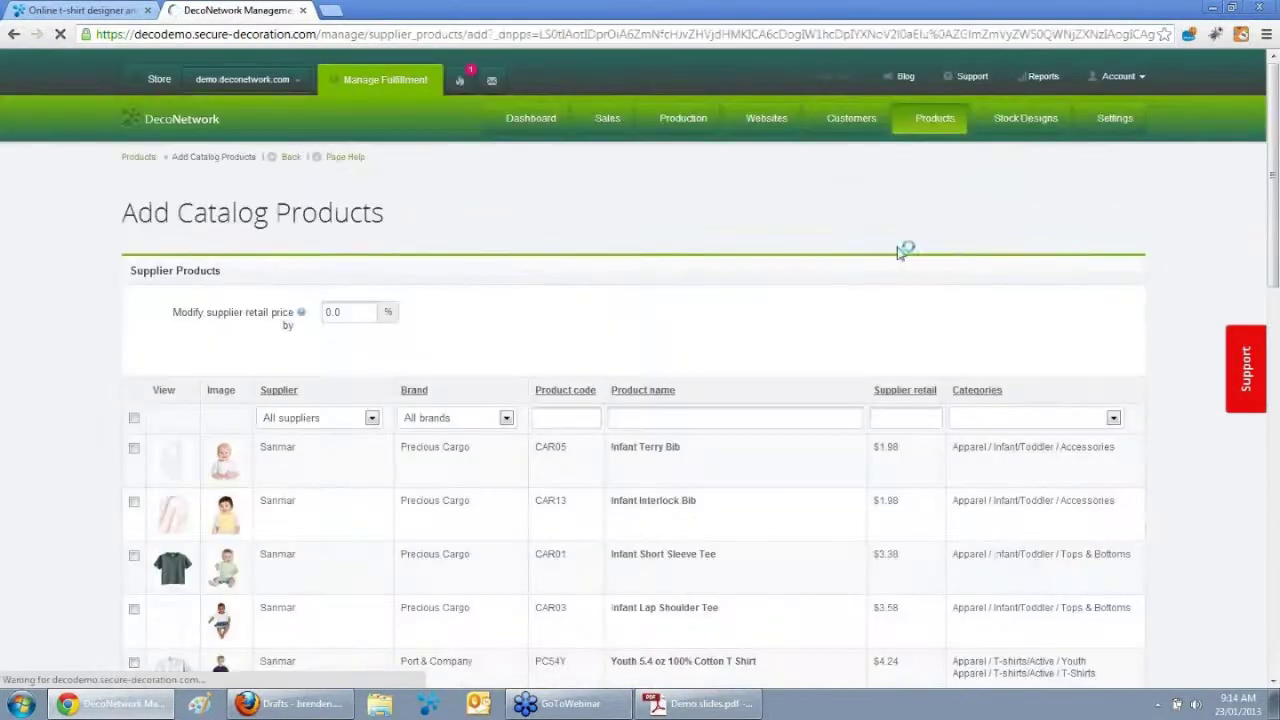
{"action": "left_click_drag", "start_coordinate": [1272, 186], "coordinate": [1272, 272]}
{"action": "left_click", "coordinate": [470, 166]}
{"action": "left_click_drag", "start_coordinate": [510, 210], "coordinate": [511, 406]}
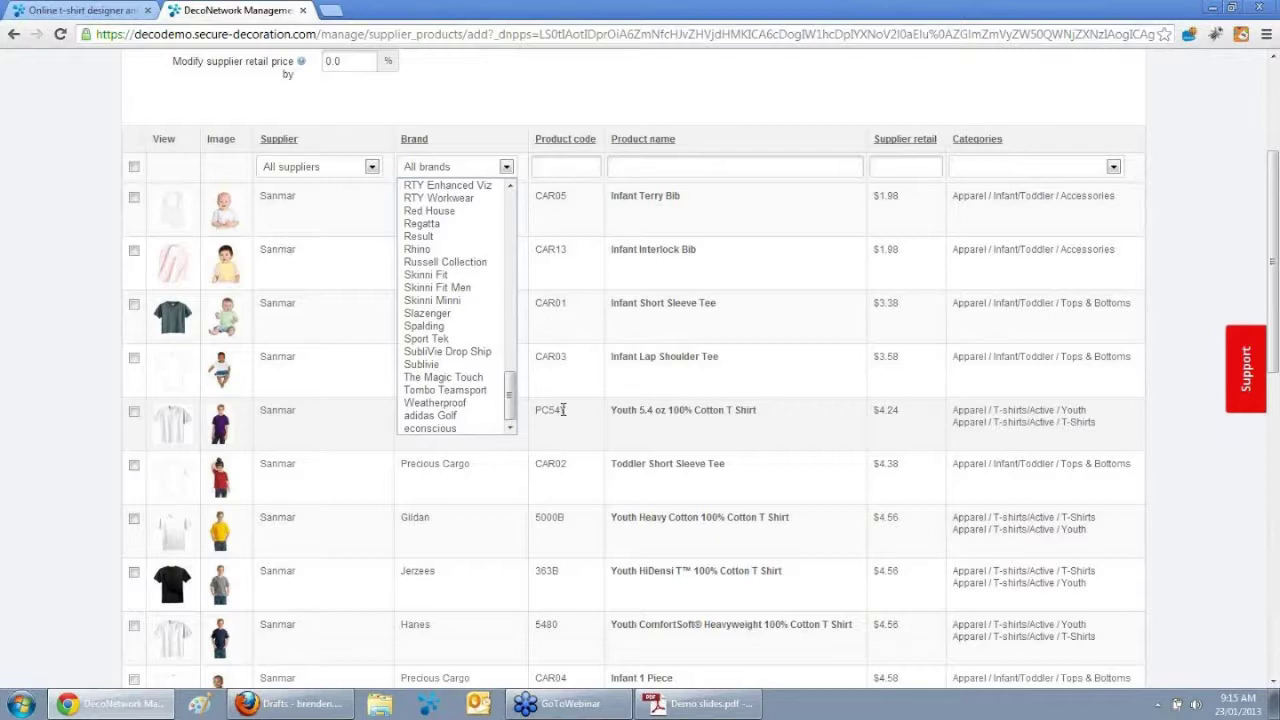
{"action": "left_click_drag", "start_coordinate": [510, 395], "coordinate": [523, 214]}
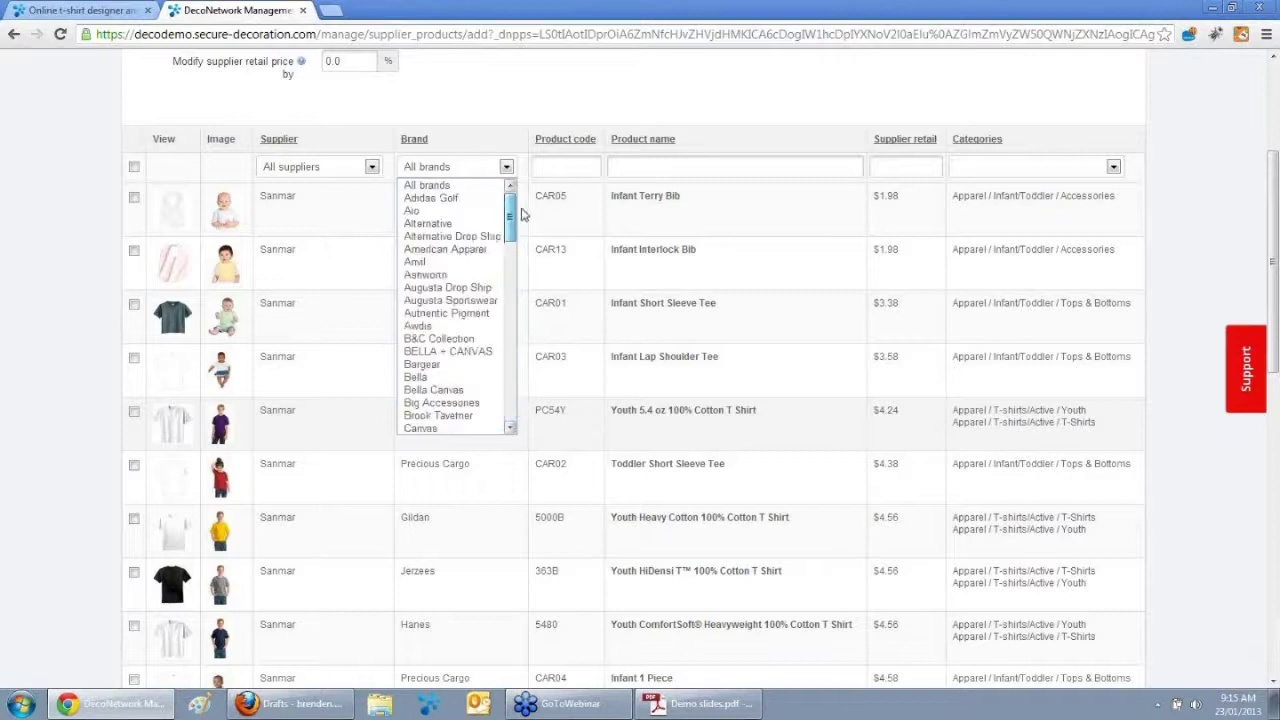
{"action": "left_click", "coordinate": [494, 122]}
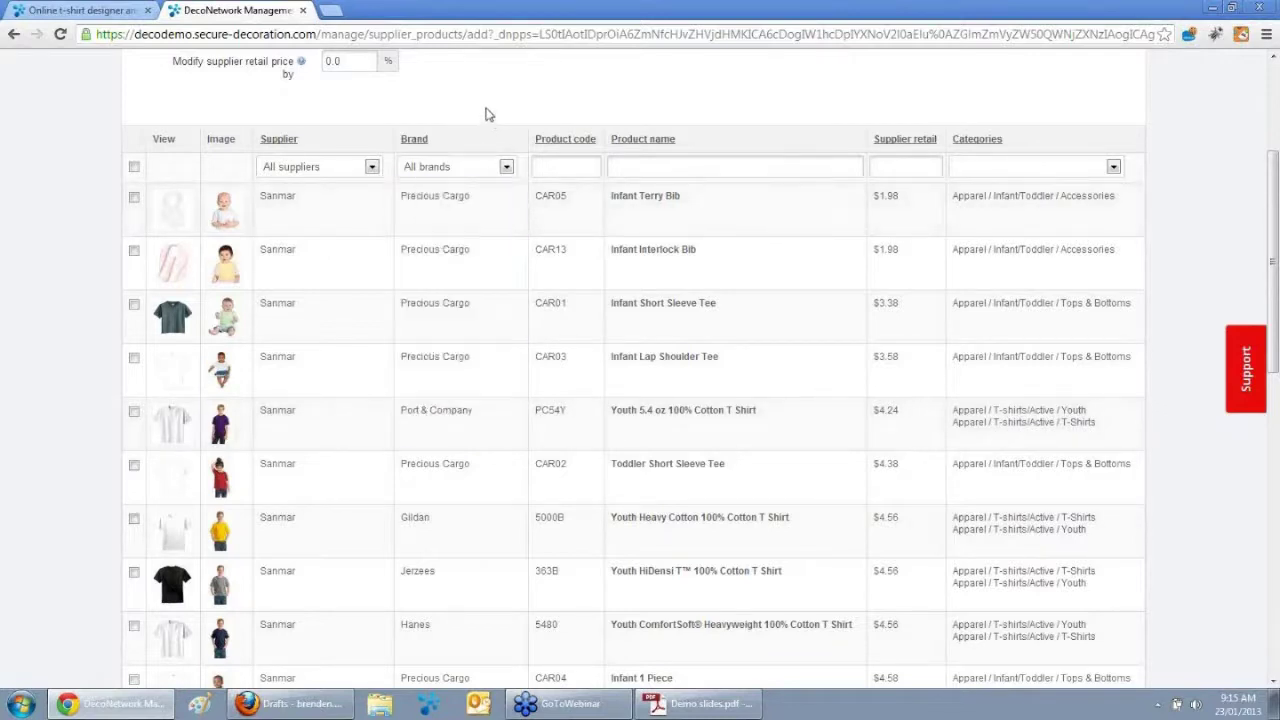
{"action": "left_click", "coordinate": [496, 170]}
{"action": "left_click_drag", "start_coordinate": [510, 240], "coordinate": [510, 405]}
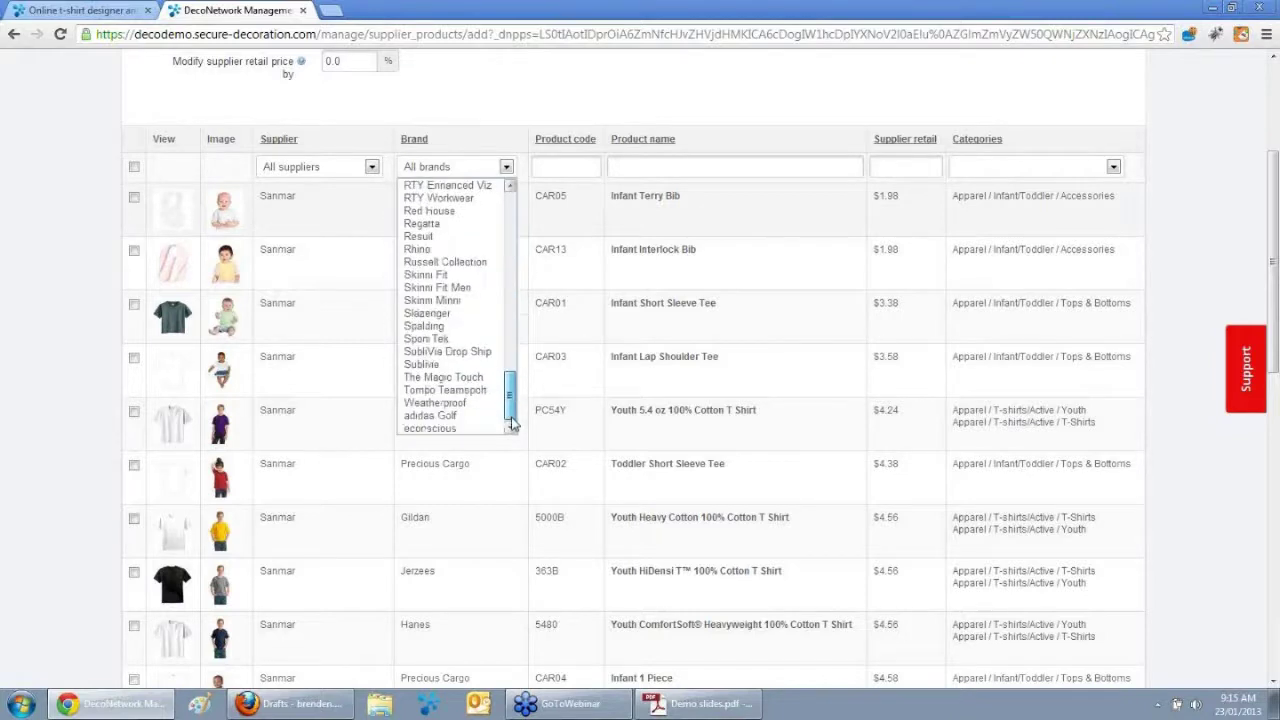
{"action": "left_click_drag", "start_coordinate": [492, 362], "coordinate": [478, 117]}
{"action": "left_click", "coordinate": [476, 117]}
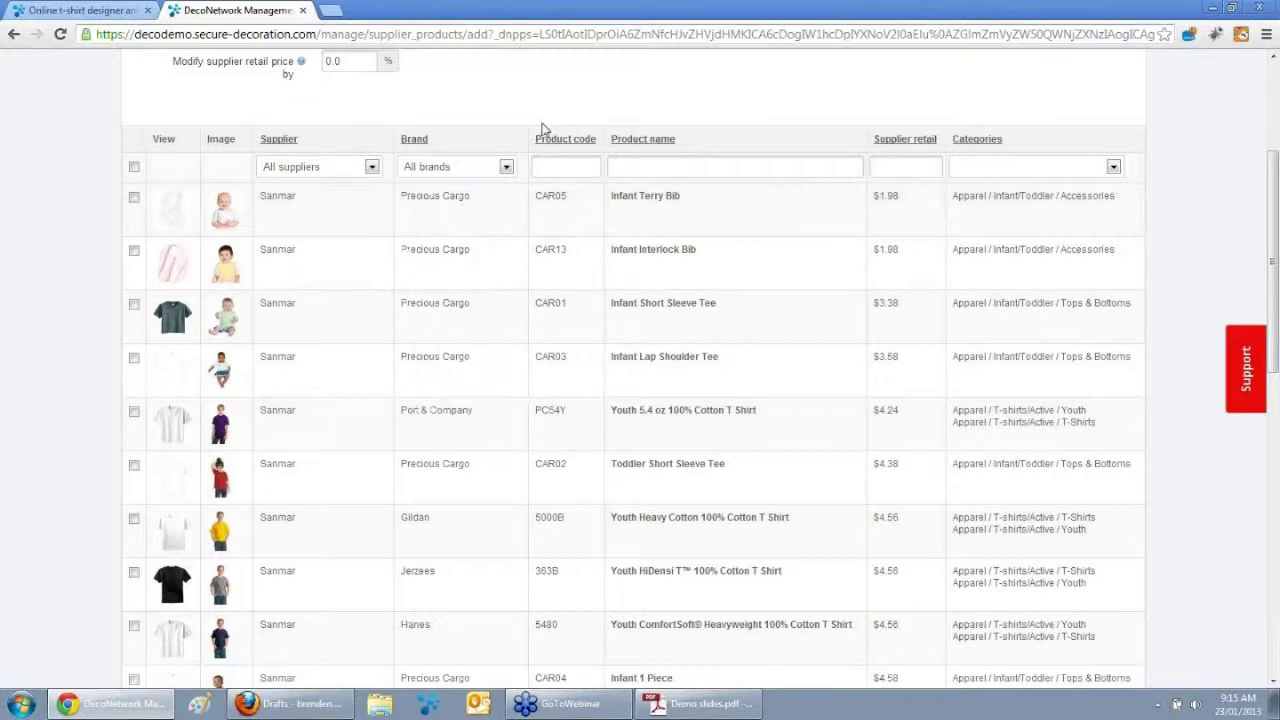
{"action": "left_click", "coordinate": [474, 172]}
{"action": "left_click_drag", "start_coordinate": [510, 215], "coordinate": [515, 172]}
{"action": "left_click", "coordinate": [486, 108]}
{"action": "left_click", "coordinate": [134, 197]}
{"action": "left_click", "coordinate": [134, 358]}
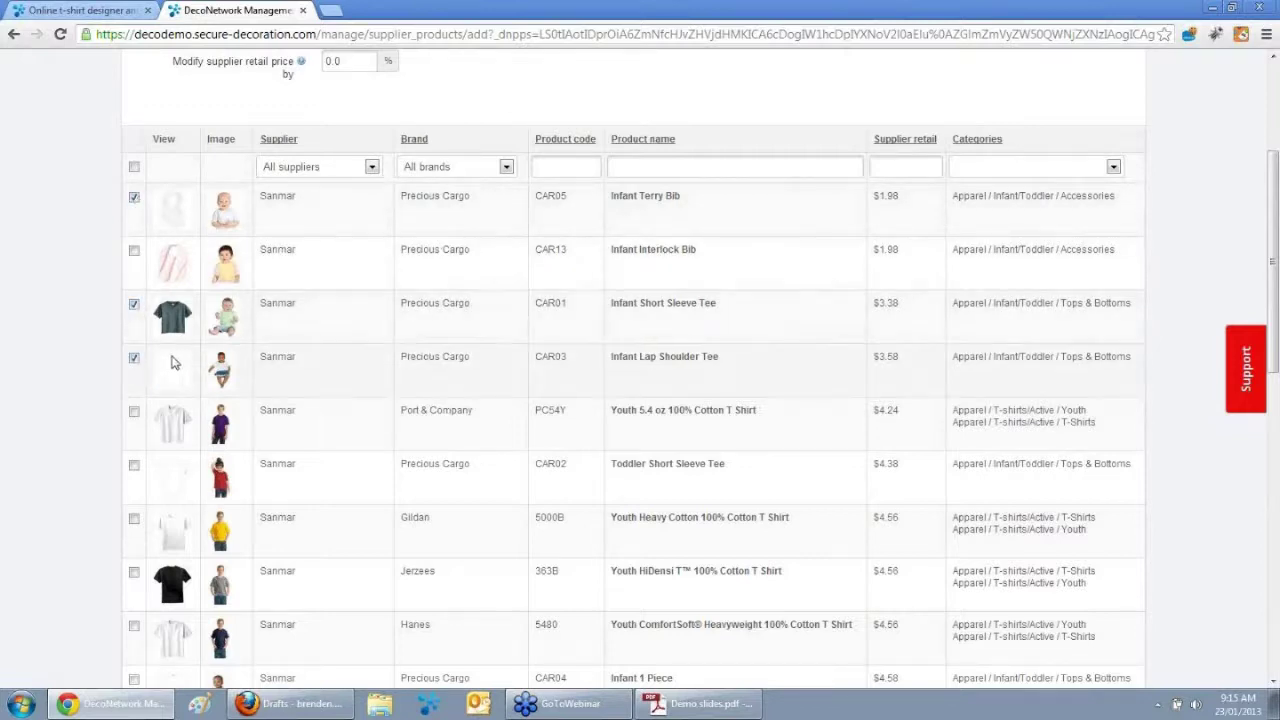
{"action": "scroll", "coordinate": [170, 360], "scroll_direction": "down", "scroll_amount": 9}
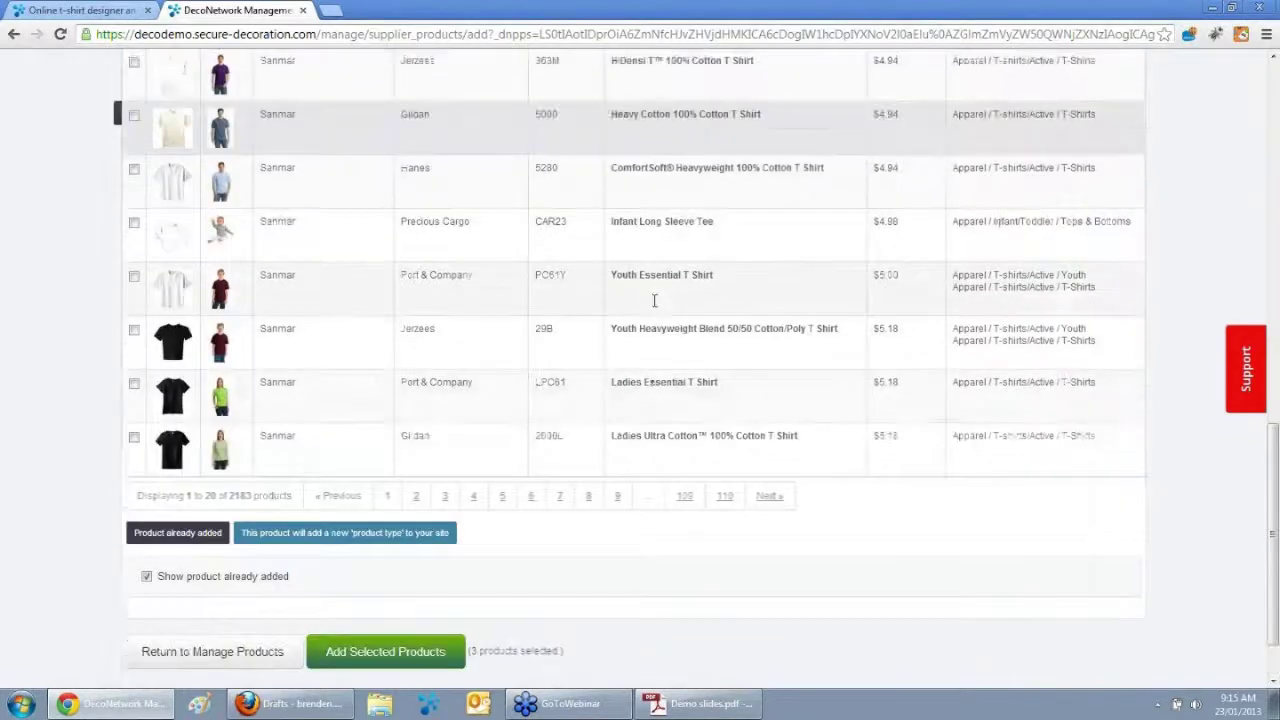
{"action": "scroll", "coordinate": [652, 305], "scroll_direction": "up", "scroll_amount": 6}
{"action": "scroll", "coordinate": [652, 318], "scroll_direction": "up", "scroll_amount": 4}
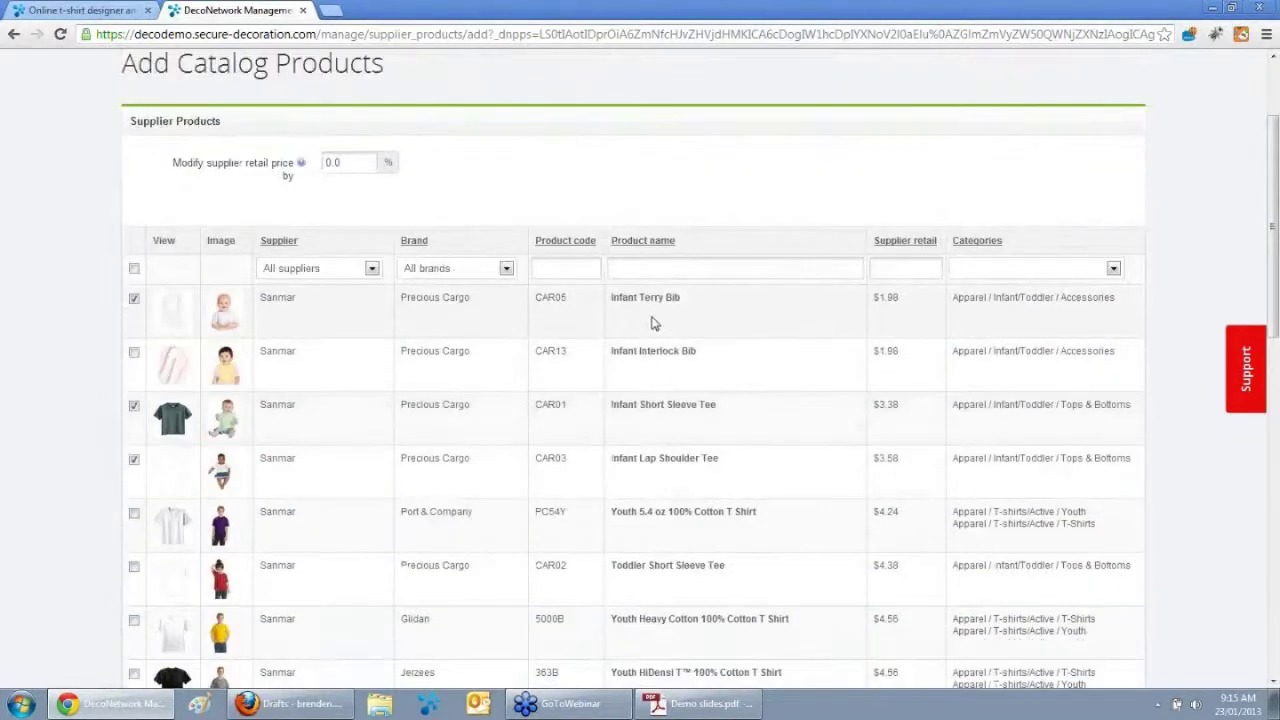
{"action": "scroll", "coordinate": [652, 323], "scroll_direction": "up", "scroll_amount": 2}
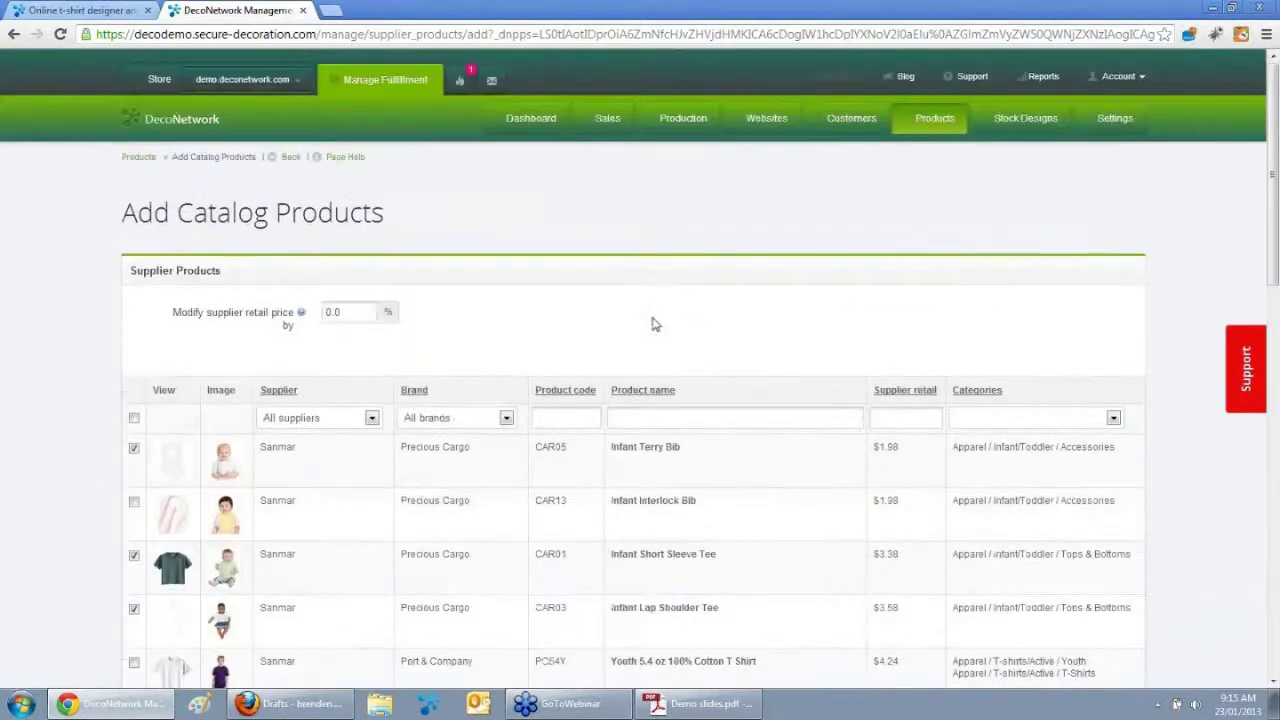
{"action": "left_click", "coordinate": [925, 125]}
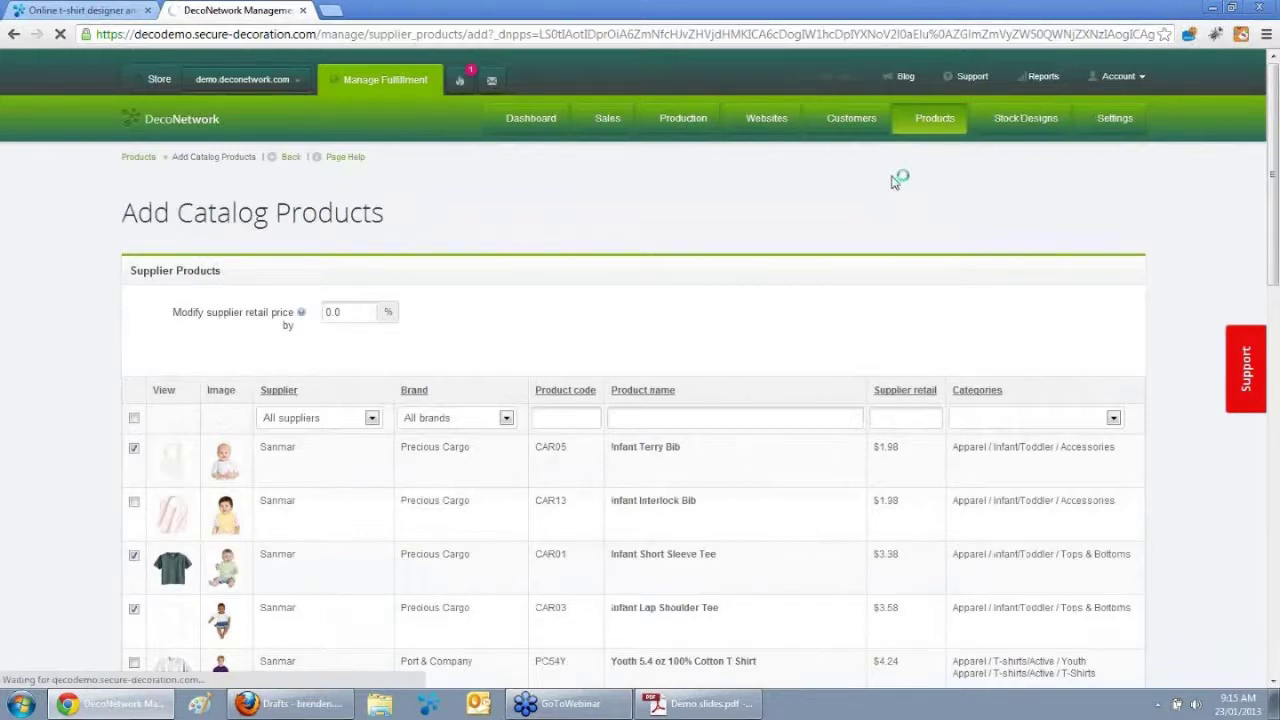
{"action": "scroll", "coordinate": [430, 440], "scroll_direction": "down", "scroll_amount": 2}
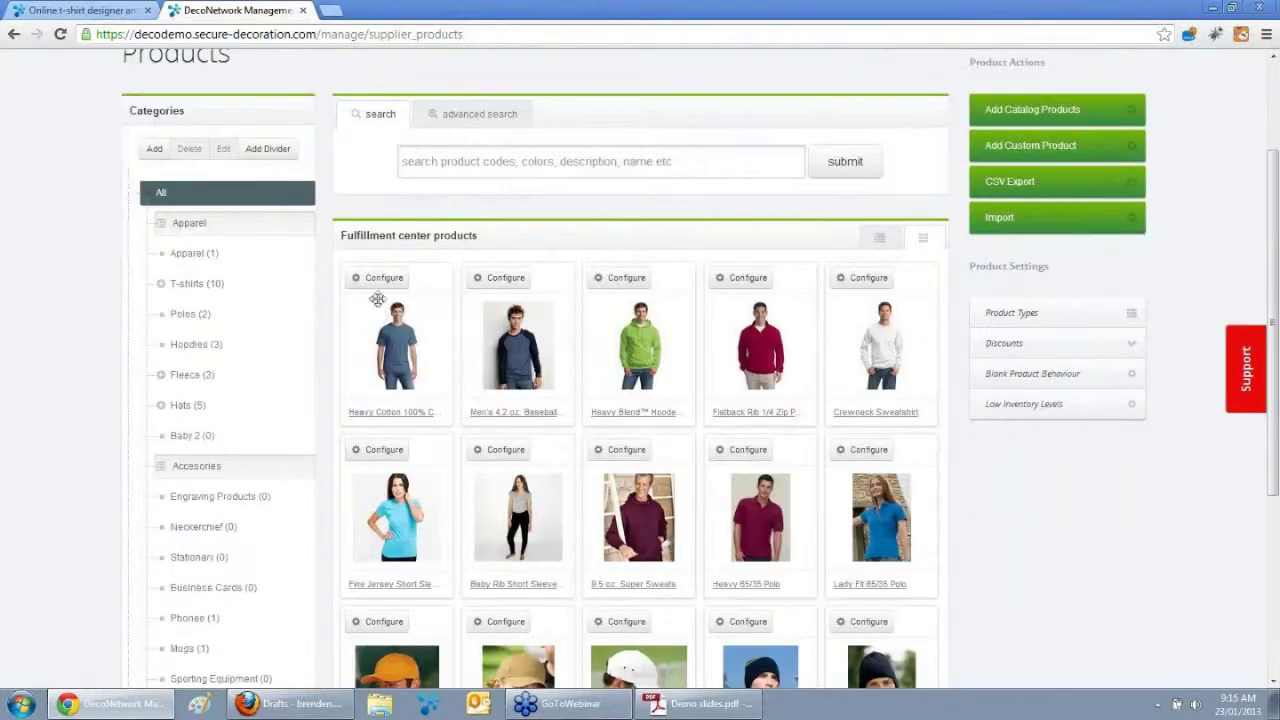
Review the Heavy Cotton T Shirt (5000) general settings, then show its views and colours
{"action": "left_click", "coordinate": [377, 279]}
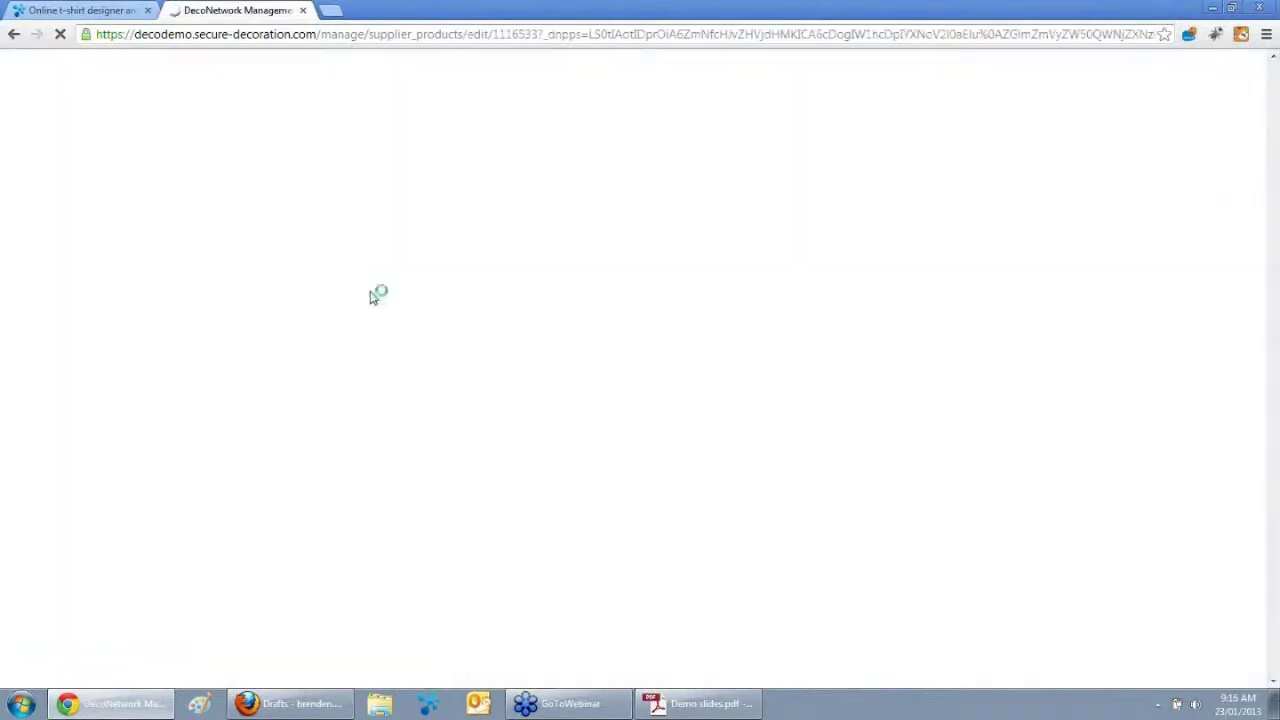
{"action": "scroll", "coordinate": [600, 400], "scroll_direction": "down", "scroll_amount": 2}
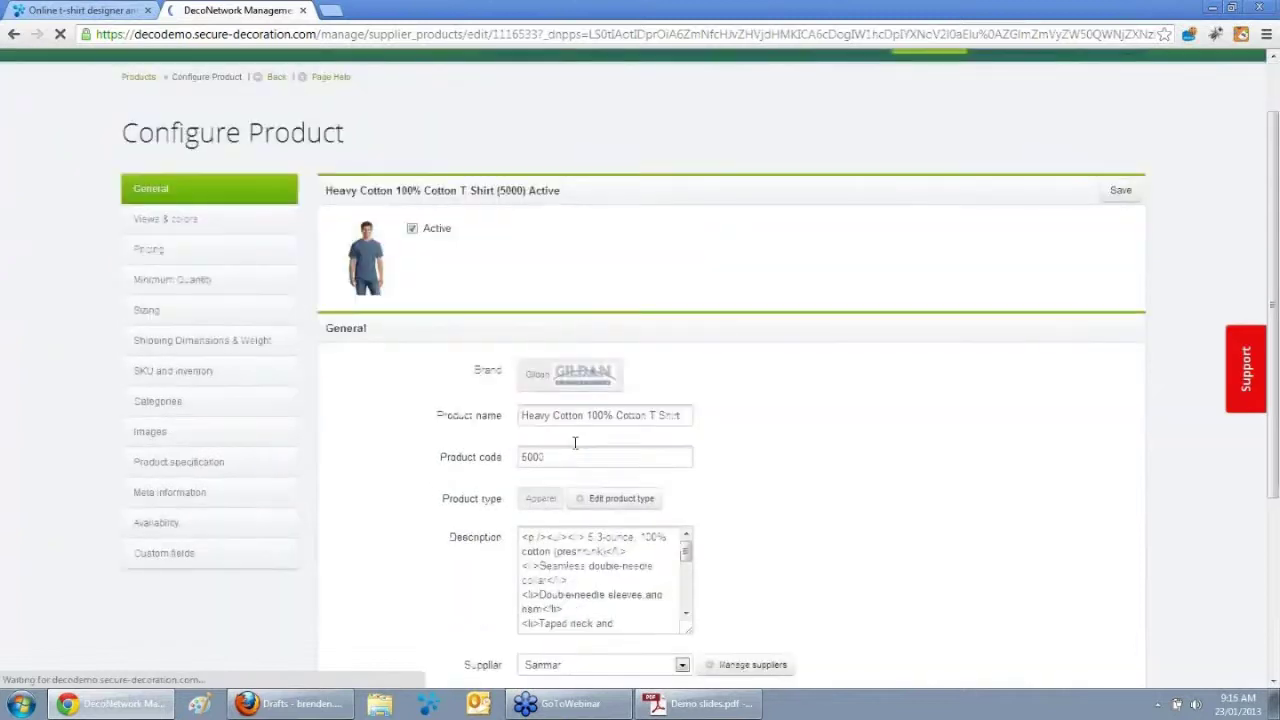
{"action": "left_click", "coordinate": [653, 340], "text": "shift"}
{"action": "left_click_drag", "start_coordinate": [631, 514], "coordinate": [557, 471]}
{"action": "double_click", "coordinate": [538, 377]}
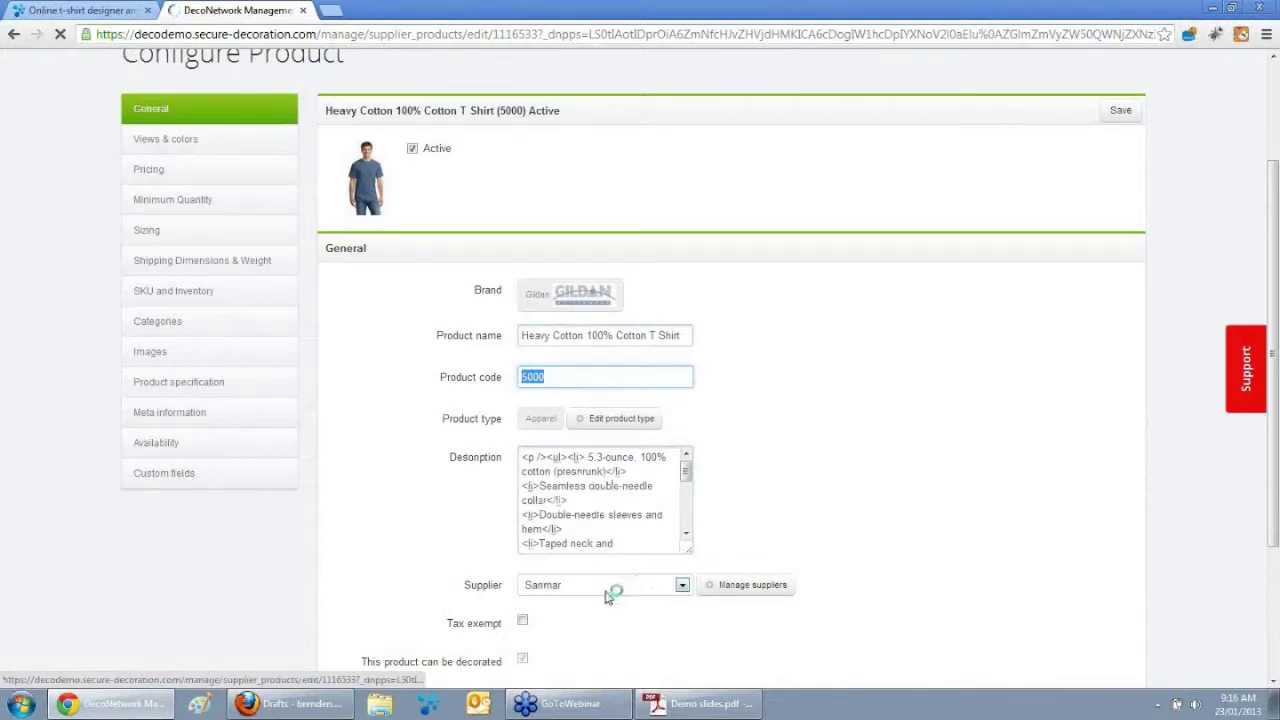
{"action": "left_click", "coordinate": [193, 148]}
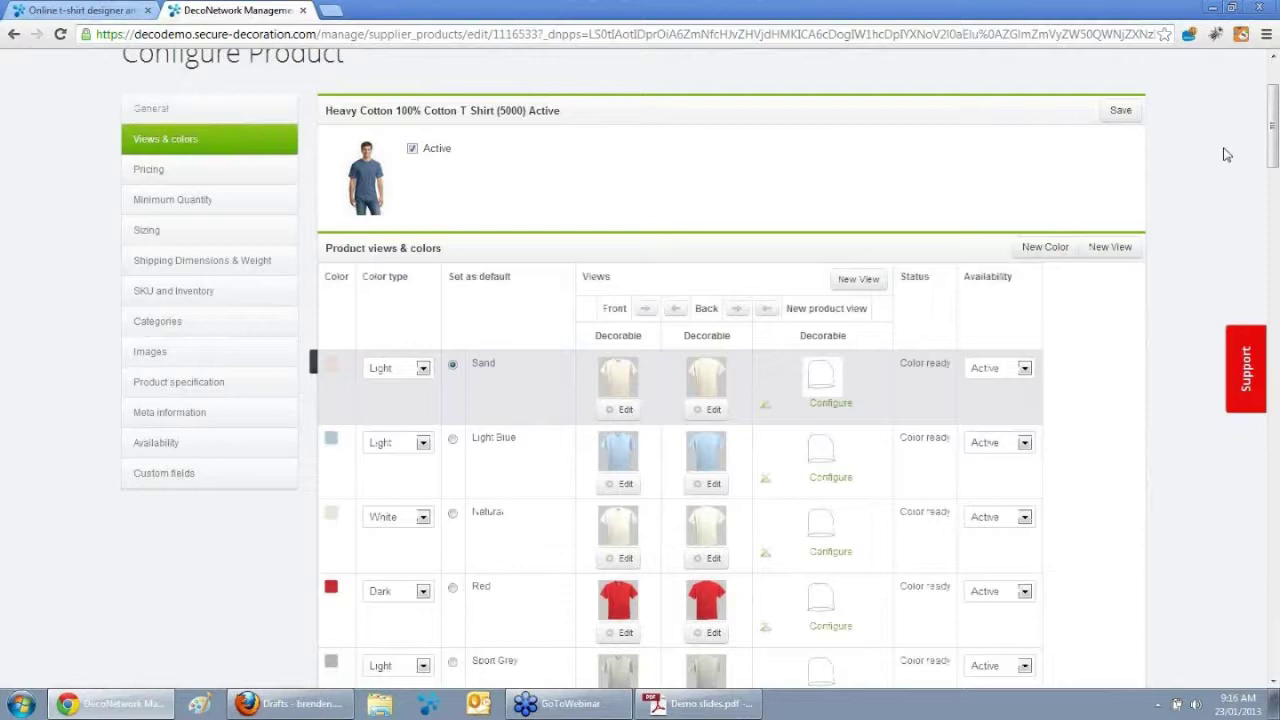
Change the T-shirt's product price from 10 to 15, making recommended retail $21.80
{"action": "left_click_drag", "start_coordinate": [1273, 145], "coordinate": [1273, 60]}
{"action": "left_click", "coordinate": [220, 340]}
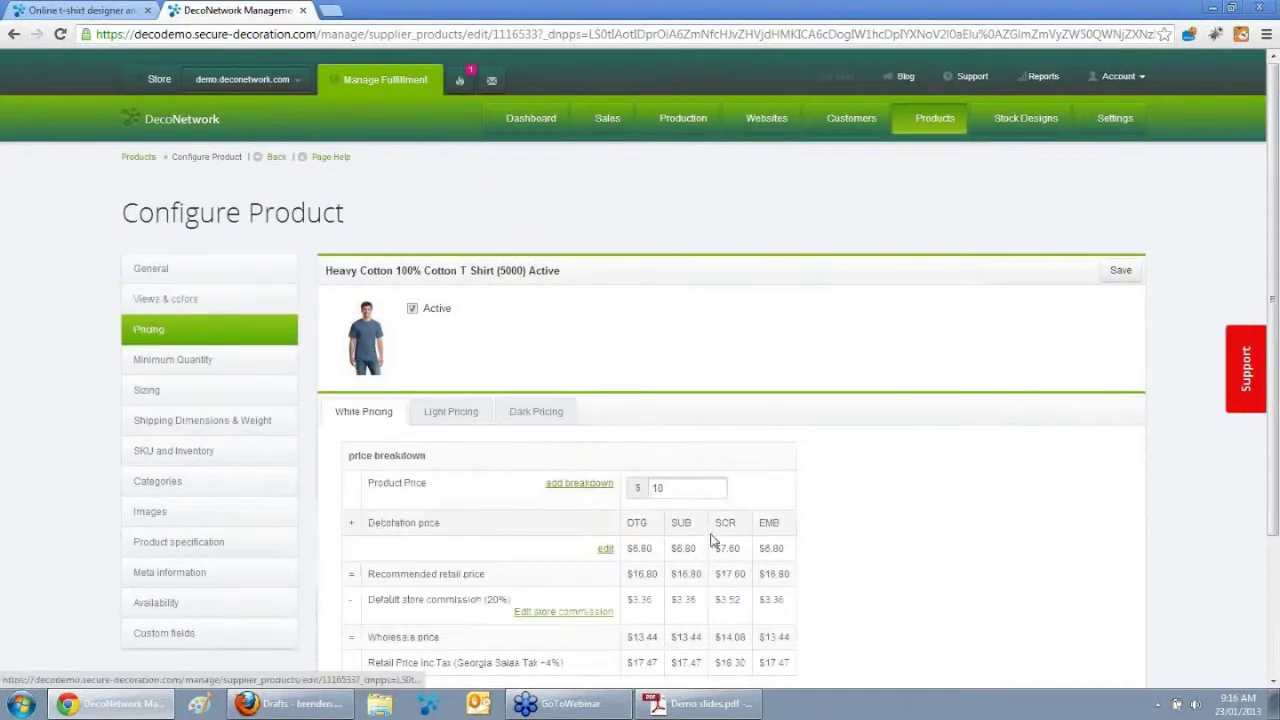
{"action": "scroll", "coordinate": [712, 541], "scroll_direction": "down", "scroll_amount": 3}
{"action": "left_click_drag", "start_coordinate": [686, 334], "coordinate": [508, 306]}
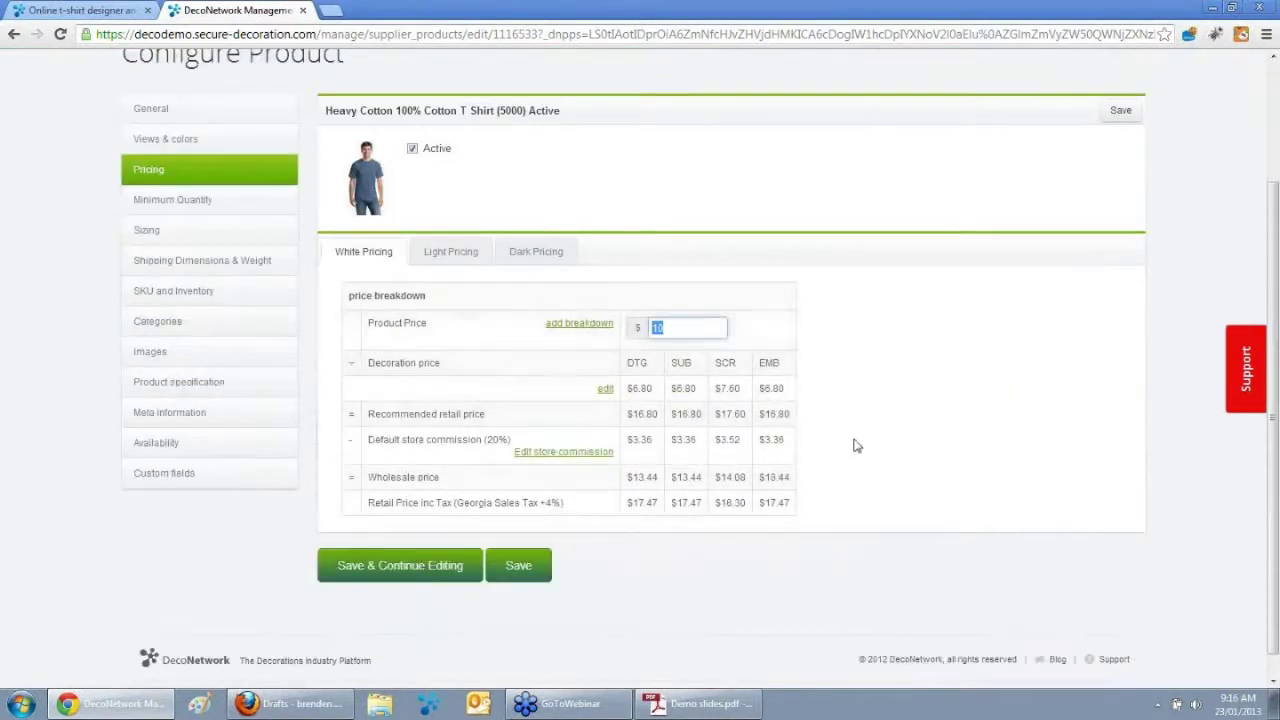
{"action": "type", "text": "15"}
{"action": "left_click", "coordinate": [893, 401]}
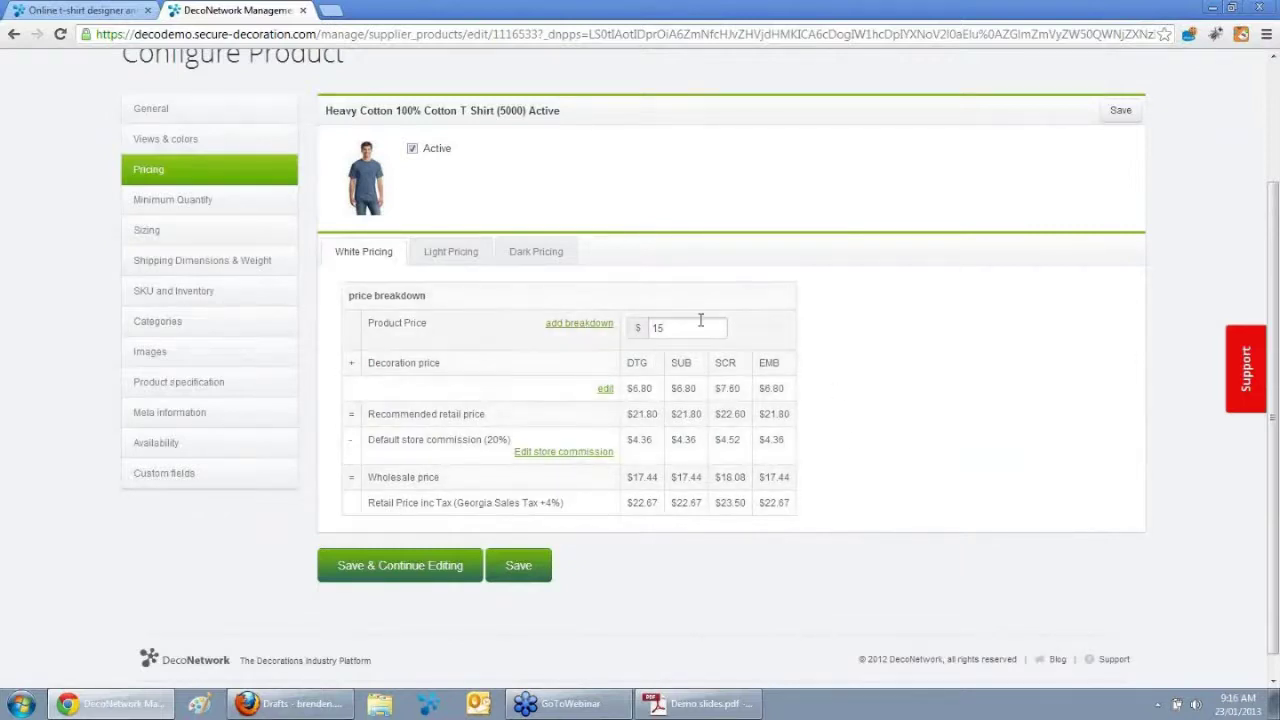
{"action": "left_click", "coordinate": [200, 230]}
Review the T-shirt's sizing and SKU and inventory settings, then return to the Products page
{"action": "scroll", "coordinate": [835, 445], "scroll_direction": "down", "scroll_amount": 6}
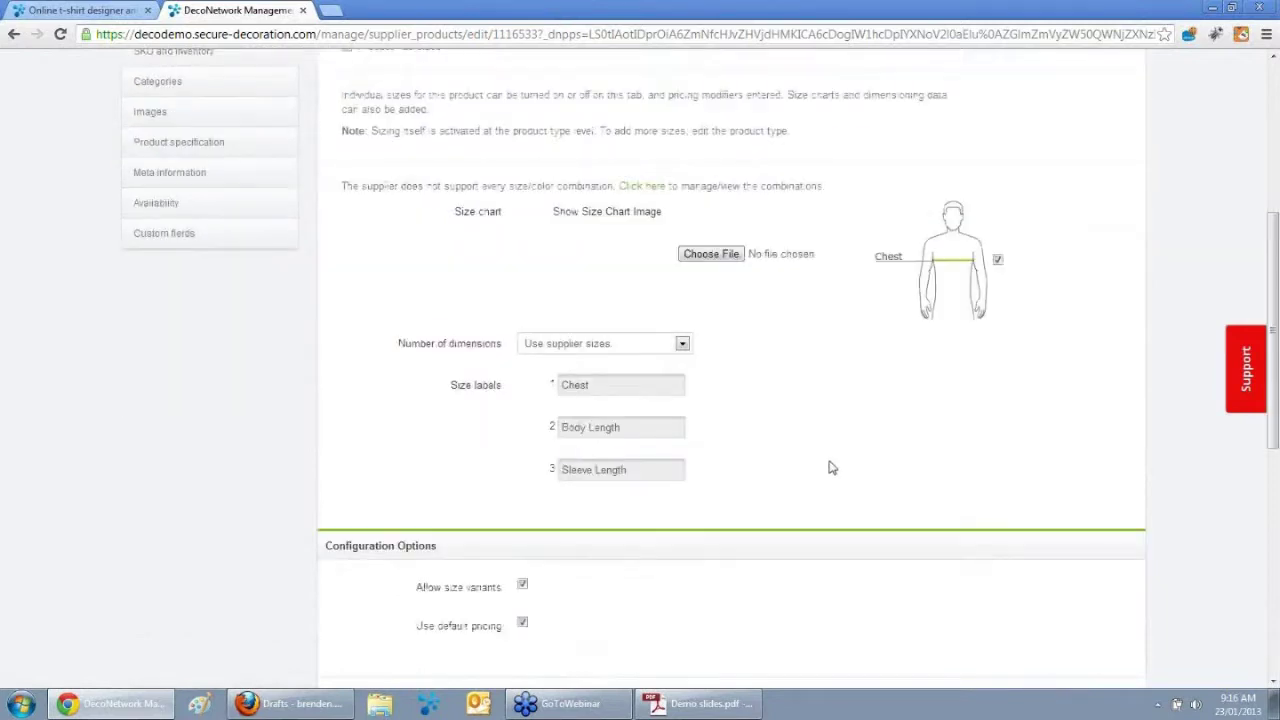
{"action": "scroll", "coordinate": [833, 477], "scroll_direction": "down", "scroll_amount": 2}
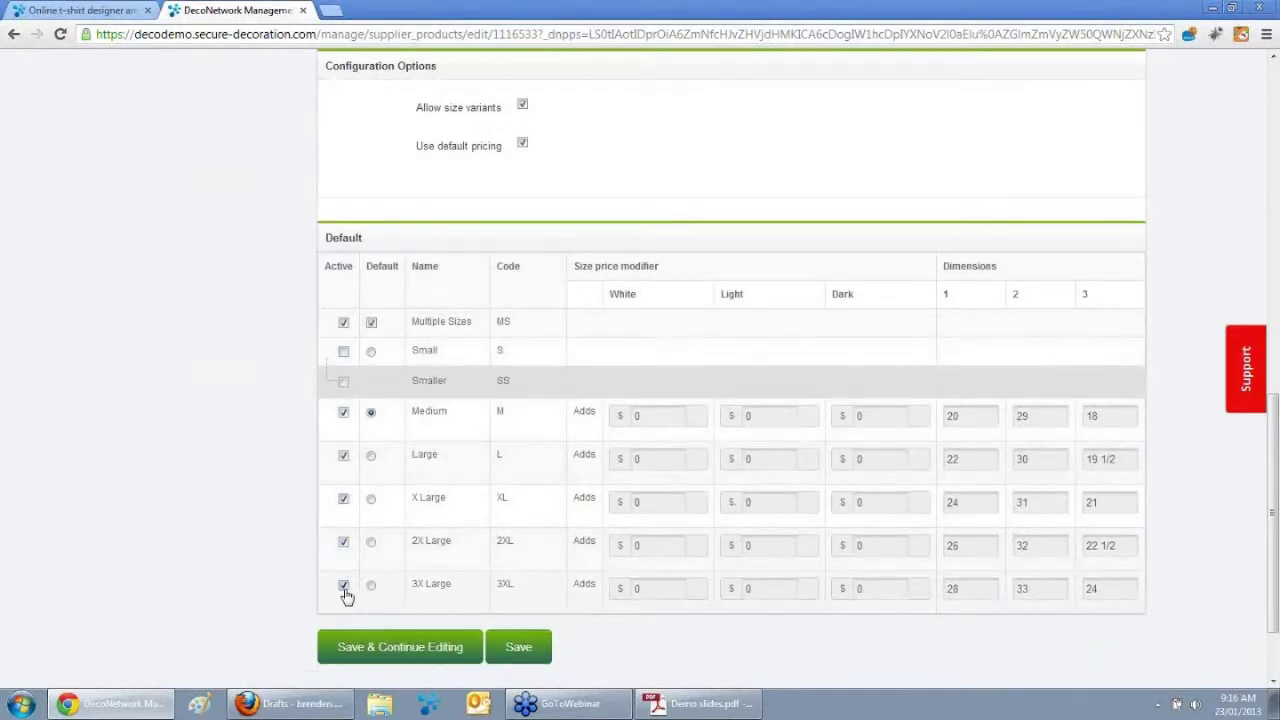
{"action": "scroll", "coordinate": [670, 581], "scroll_direction": "up", "scroll_amount": 6}
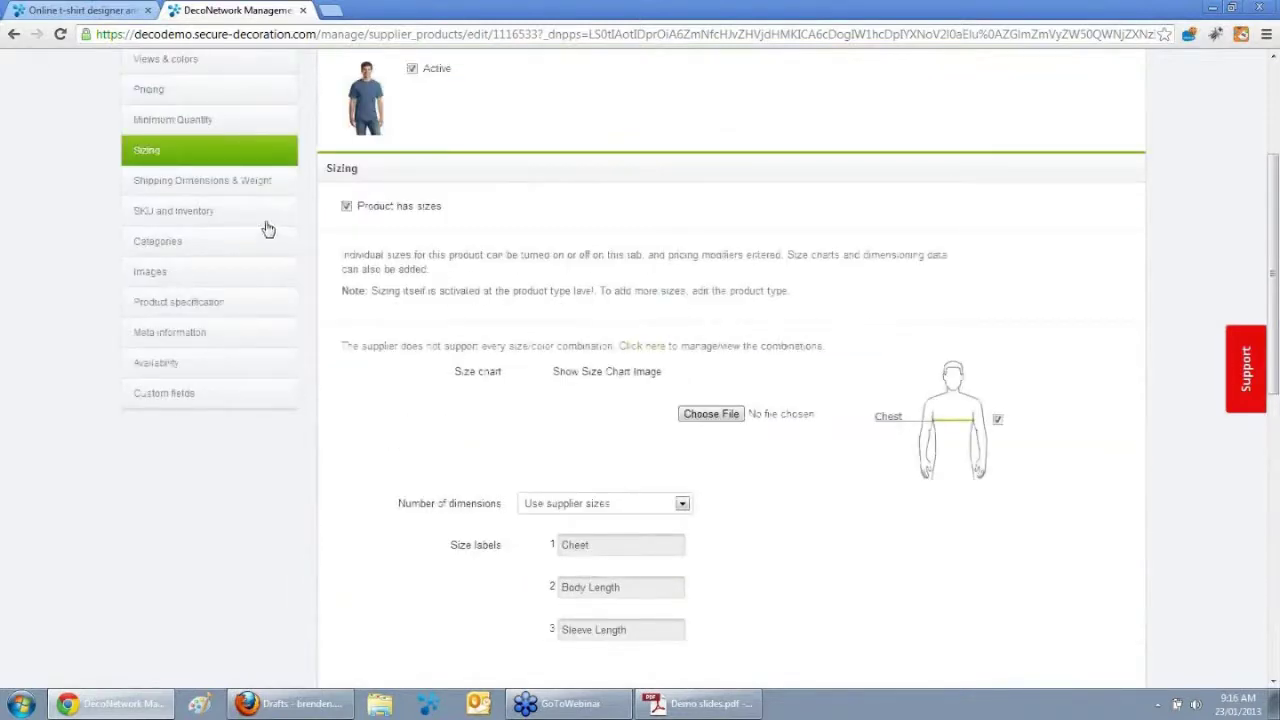
{"action": "left_click", "coordinate": [258, 222]}
{"action": "scroll", "coordinate": [822, 360], "scroll_direction": "down", "scroll_amount": 2}
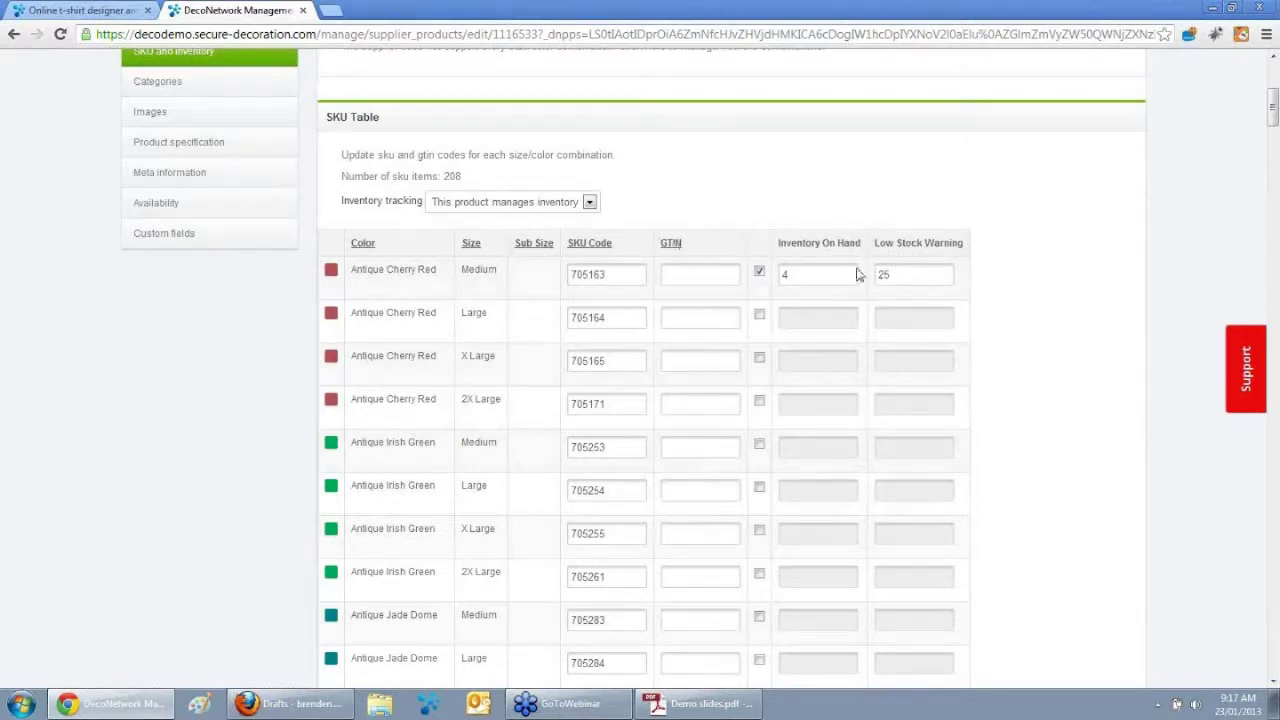
{"action": "scroll", "coordinate": [764, 408], "scroll_direction": "up", "scroll_amount": 3}
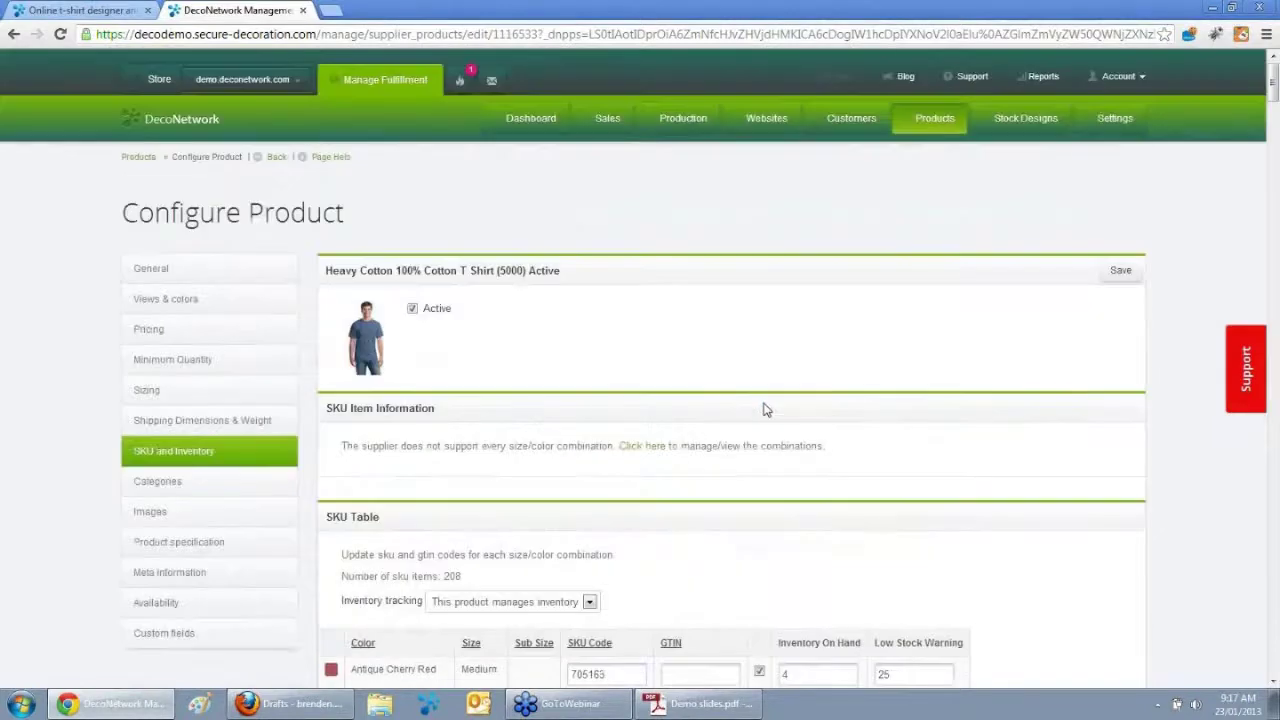
{"action": "left_click", "coordinate": [934, 120]}
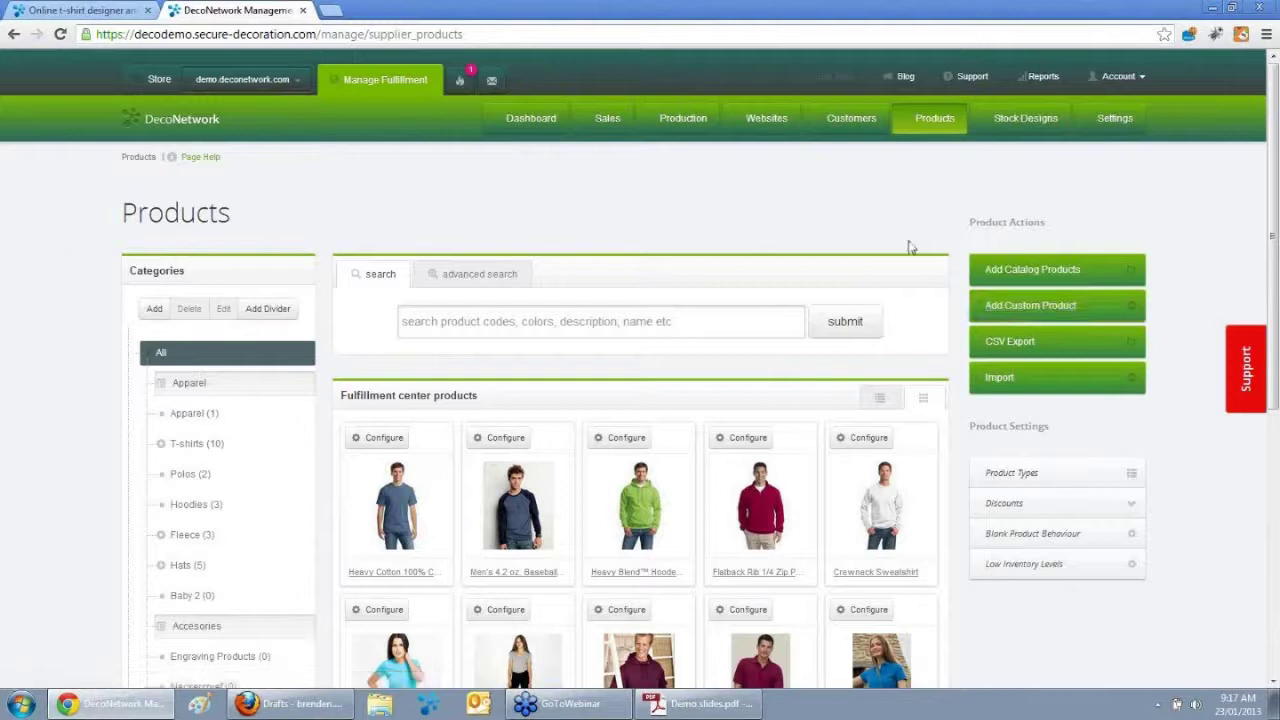
Browse the Stock Designs library's artwork, such as CHEER, EAGLES and STOCK CAR RACING
{"action": "left_click", "coordinate": [1020, 134]}
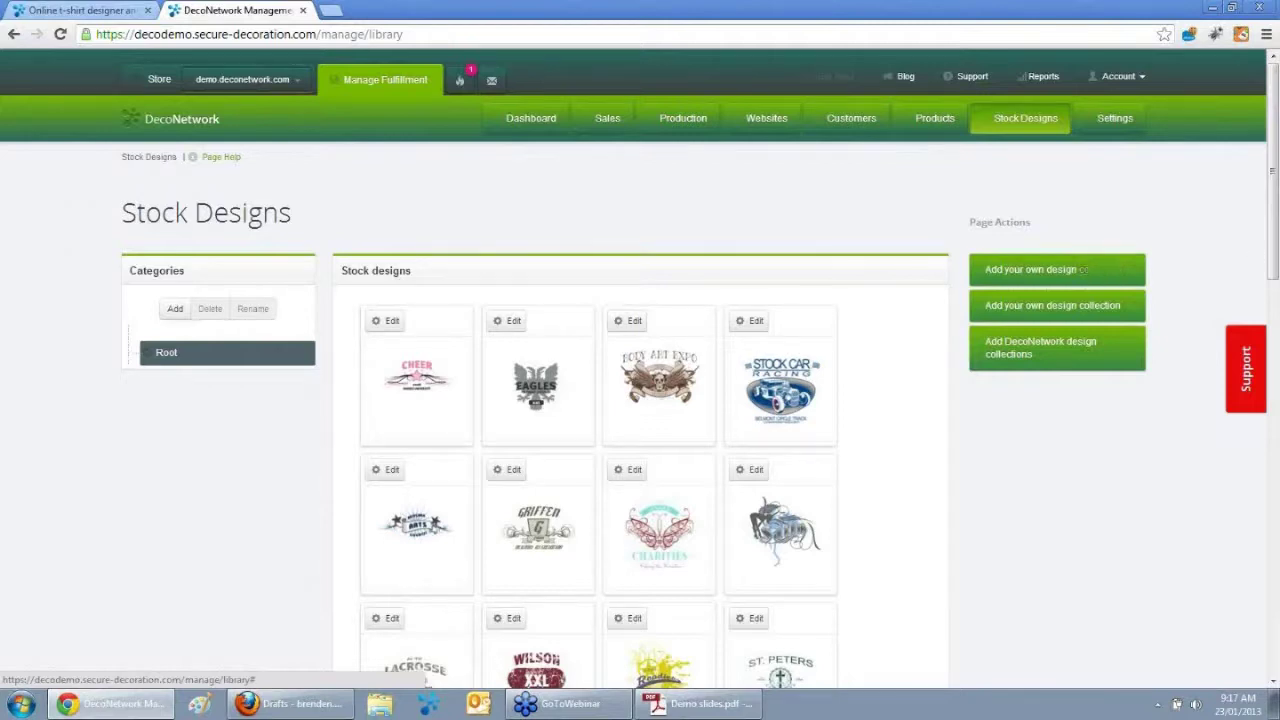
{"action": "left_click_drag", "start_coordinate": [1273, 225], "coordinate": [1273, 316]}
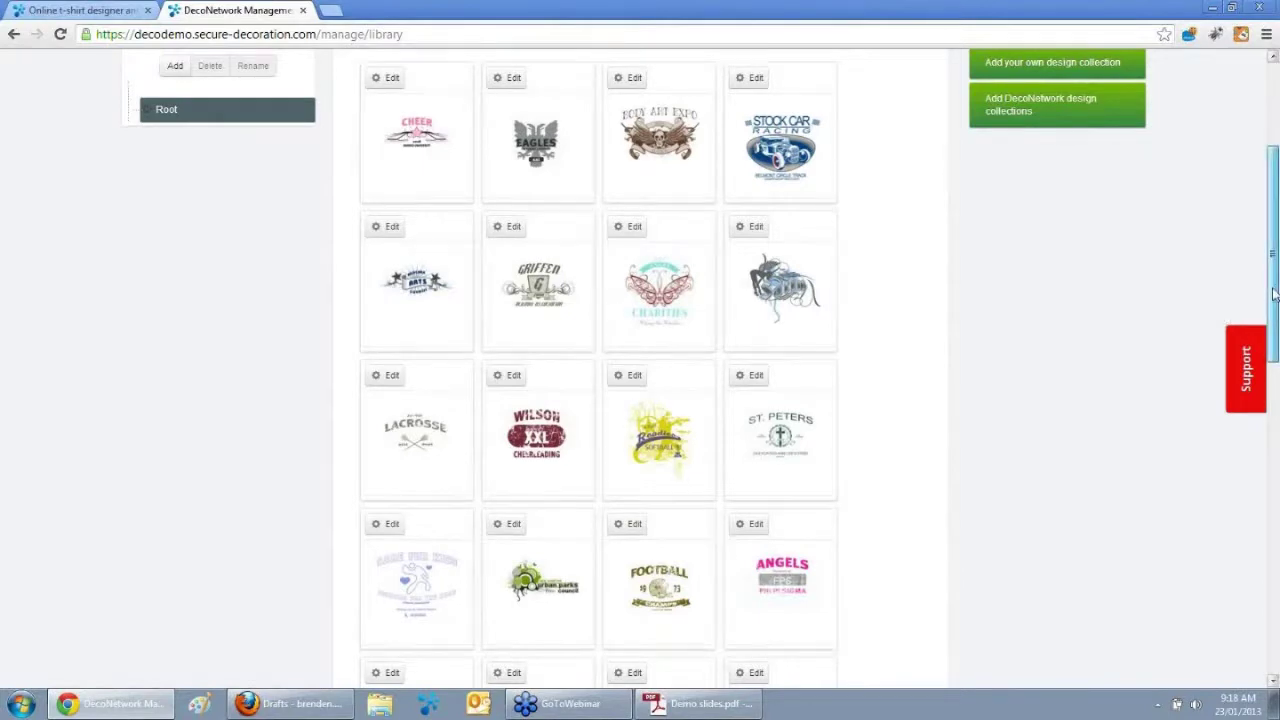
{"action": "scroll", "coordinate": [1273, 293], "scroll_direction": "up", "scroll_amount": 2}
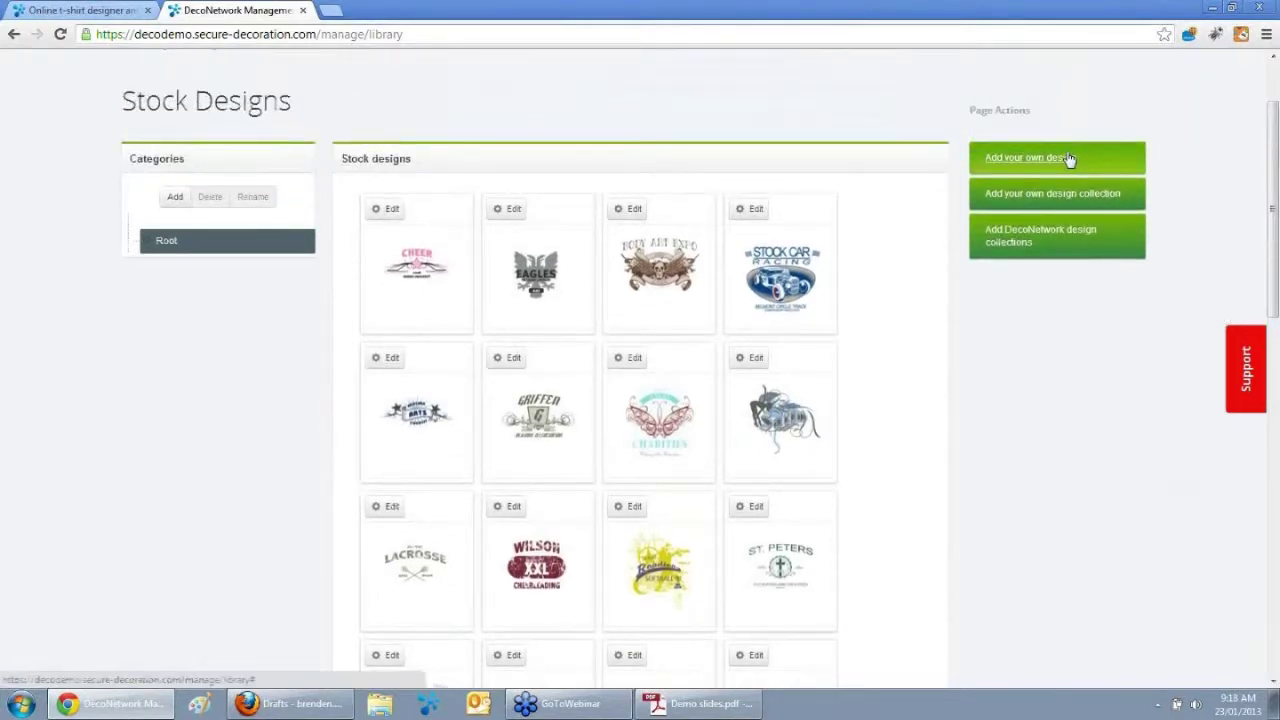
{"action": "left_click", "coordinate": [1032, 238]}
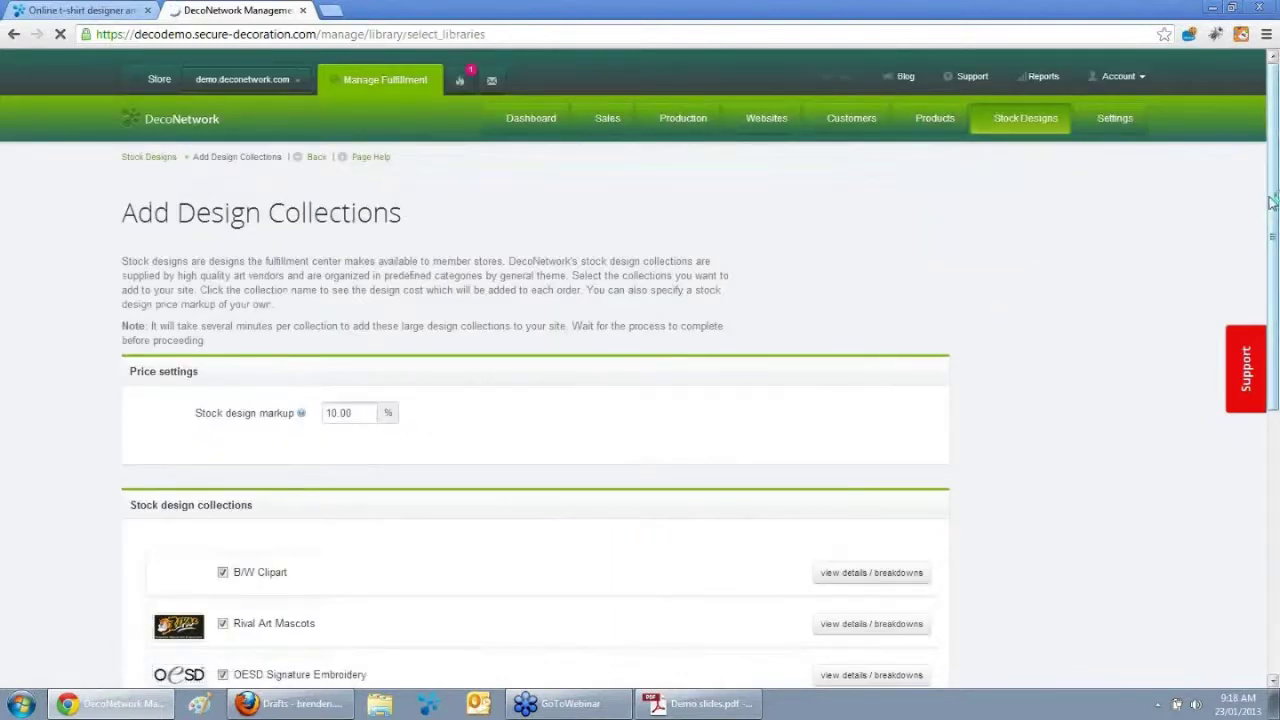
{"action": "left_click_drag", "start_coordinate": [1273, 206], "coordinate": [1273, 452]}
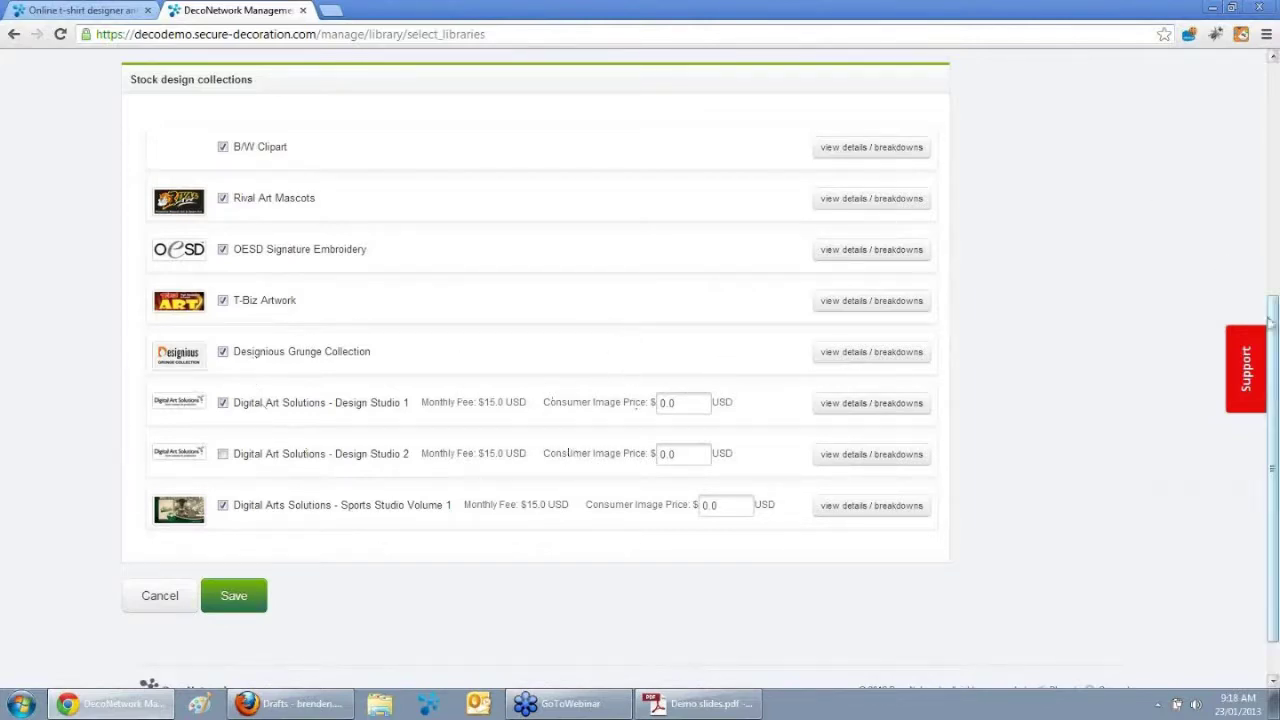
{"action": "left_click_drag", "start_coordinate": [1274, 322], "coordinate": [1233, 143]}
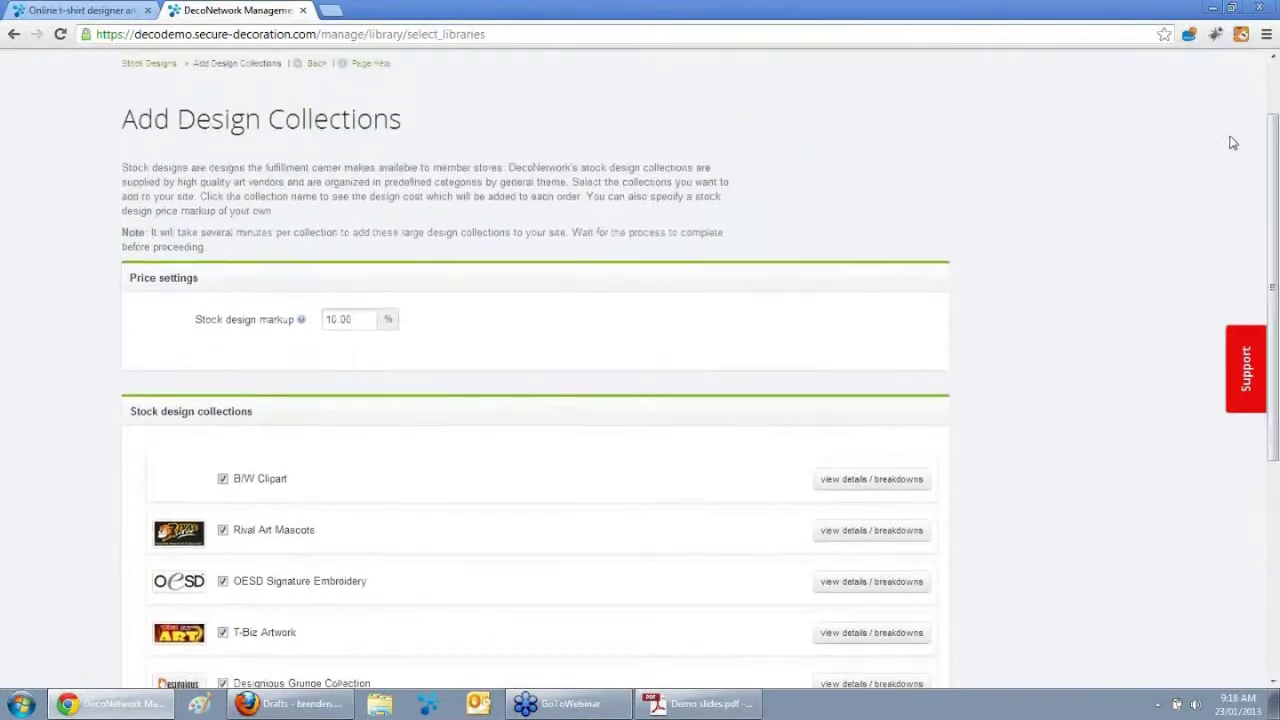
{"action": "left_click", "coordinate": [345, 319]}
{"action": "scroll", "coordinate": [576, 378], "scroll_direction": "up", "scroll_amount": 1}
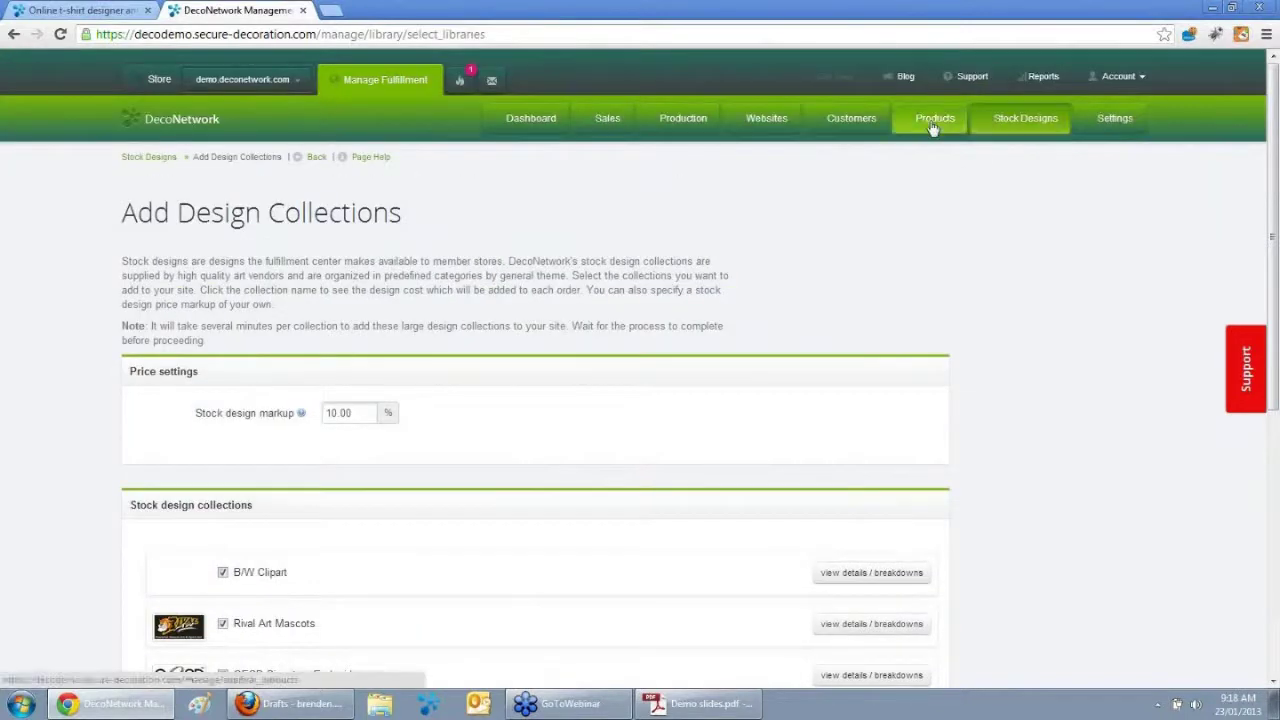
{"action": "left_click", "coordinate": [1006, 133]}
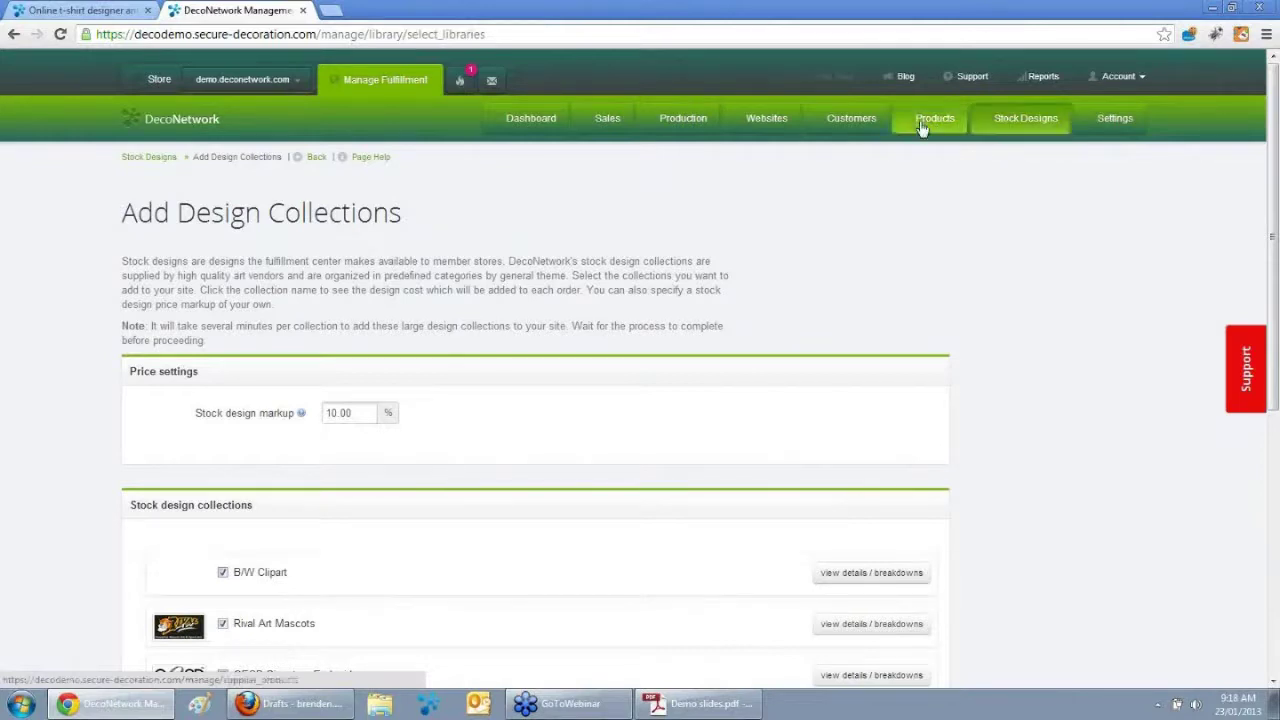
Browse the Websites page's Stores table of member stores' orders, visitors and commissions
{"action": "left_click", "coordinate": [762, 120]}
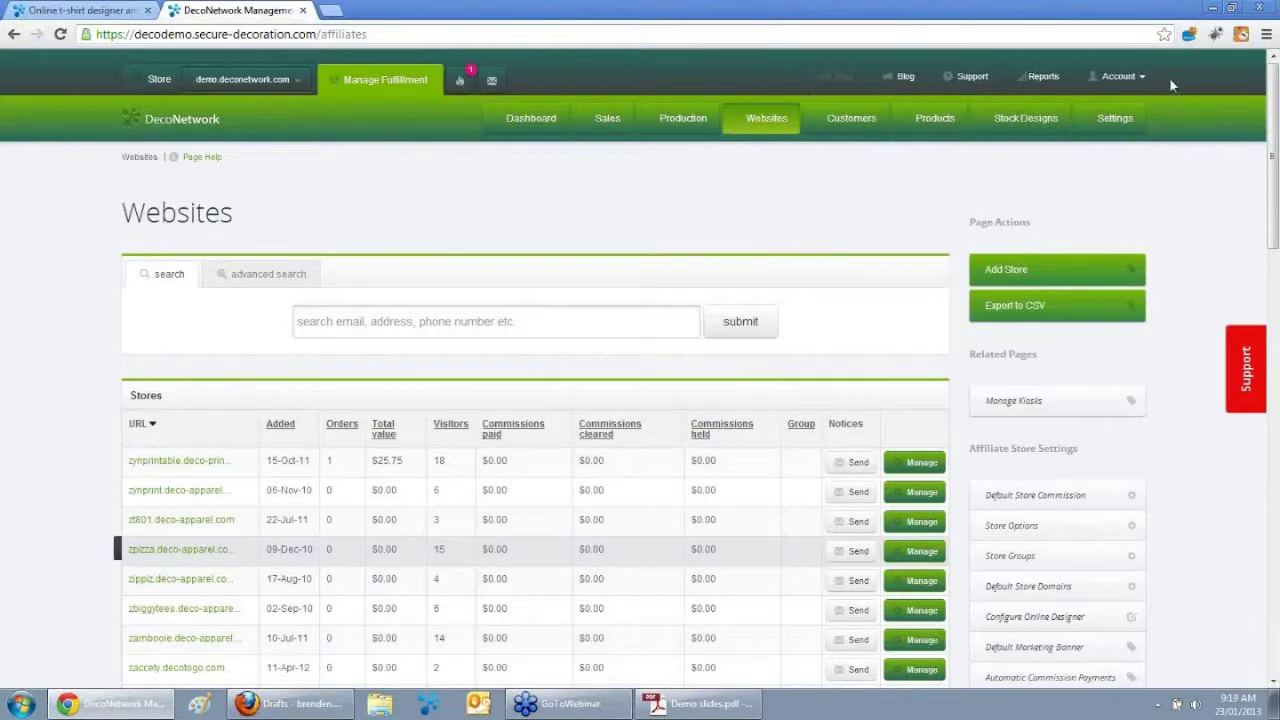
{"action": "left_click_drag", "start_coordinate": [1275, 118], "coordinate": [1275, 156]}
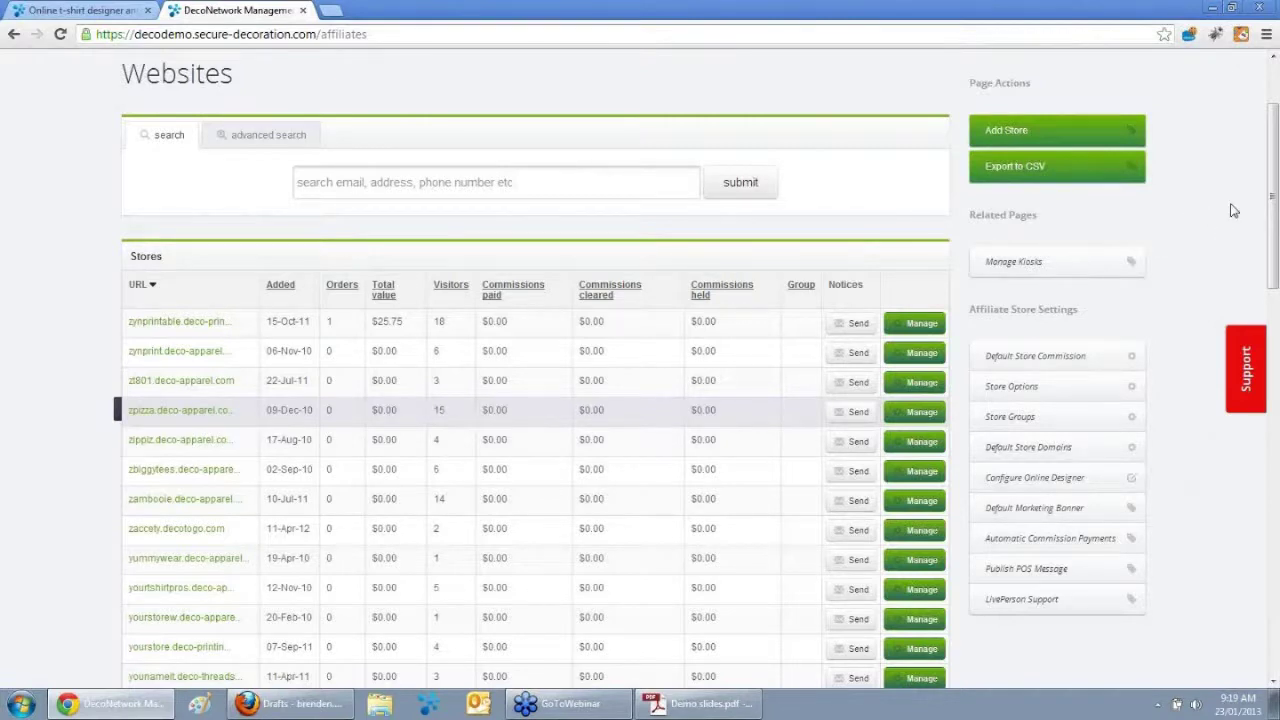
{"action": "left_click_drag", "start_coordinate": [1275, 210], "coordinate": [1274, 244]}
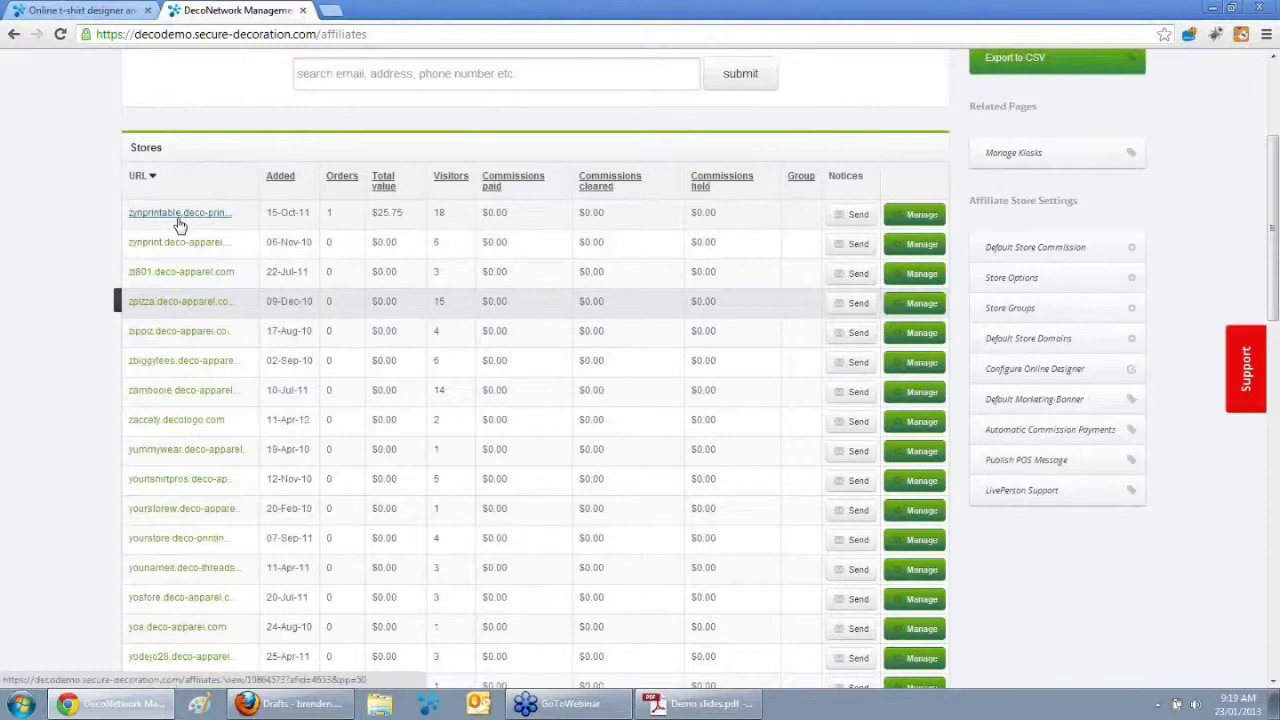
{"action": "mouse_move", "coordinate": [1272, 214]}
{"action": "left_mouse_down"}
{"action": "mouse_move", "coordinate": [1268, 325]}
{"action": "mouse_move", "coordinate": [1268, 230]}
{"action": "left_mouse_up"}
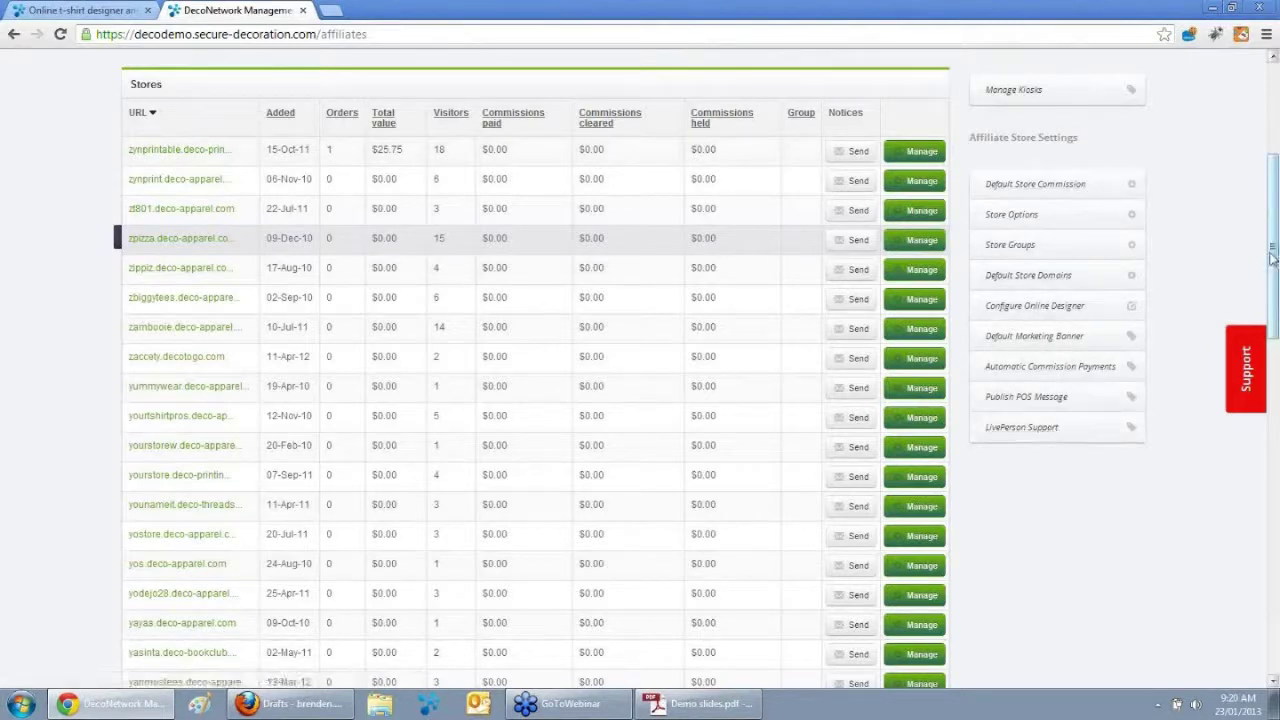
{"action": "left_click_drag", "start_coordinate": [1272, 247], "coordinate": [1272, 192]}
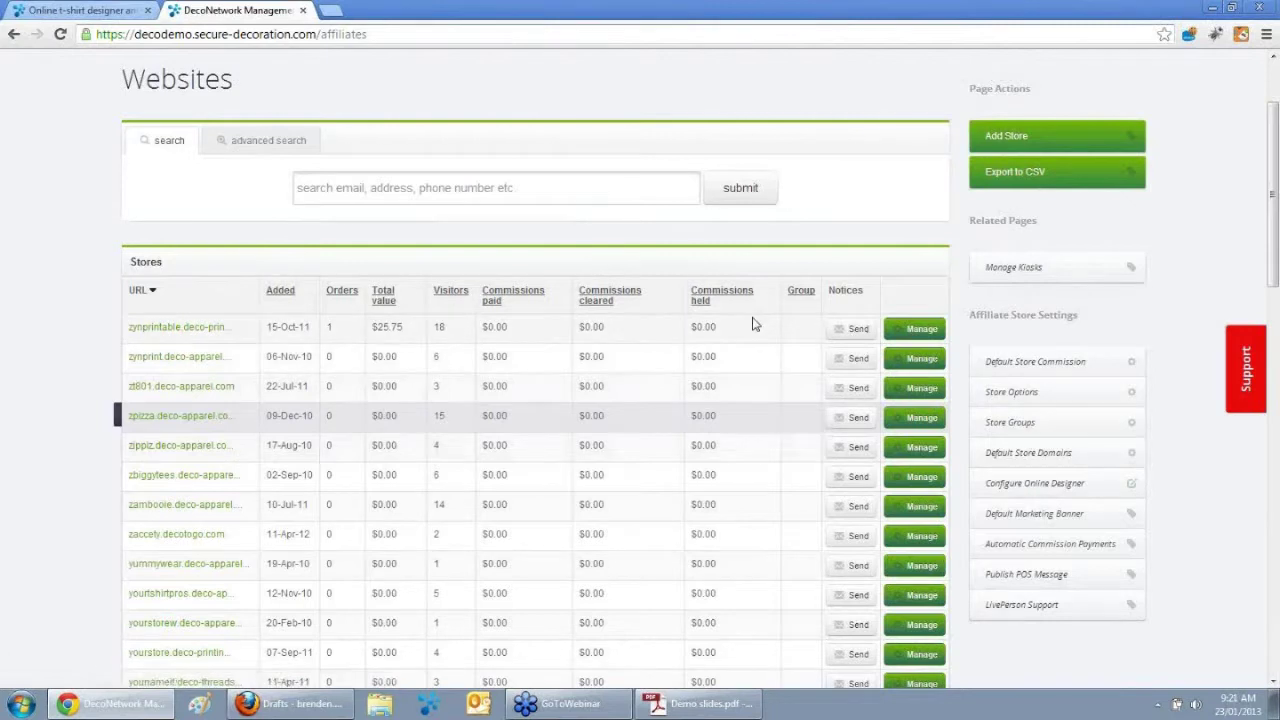
{"action": "scroll", "coordinate": [752, 326], "scroll_direction": "up", "scroll_amount": 3}
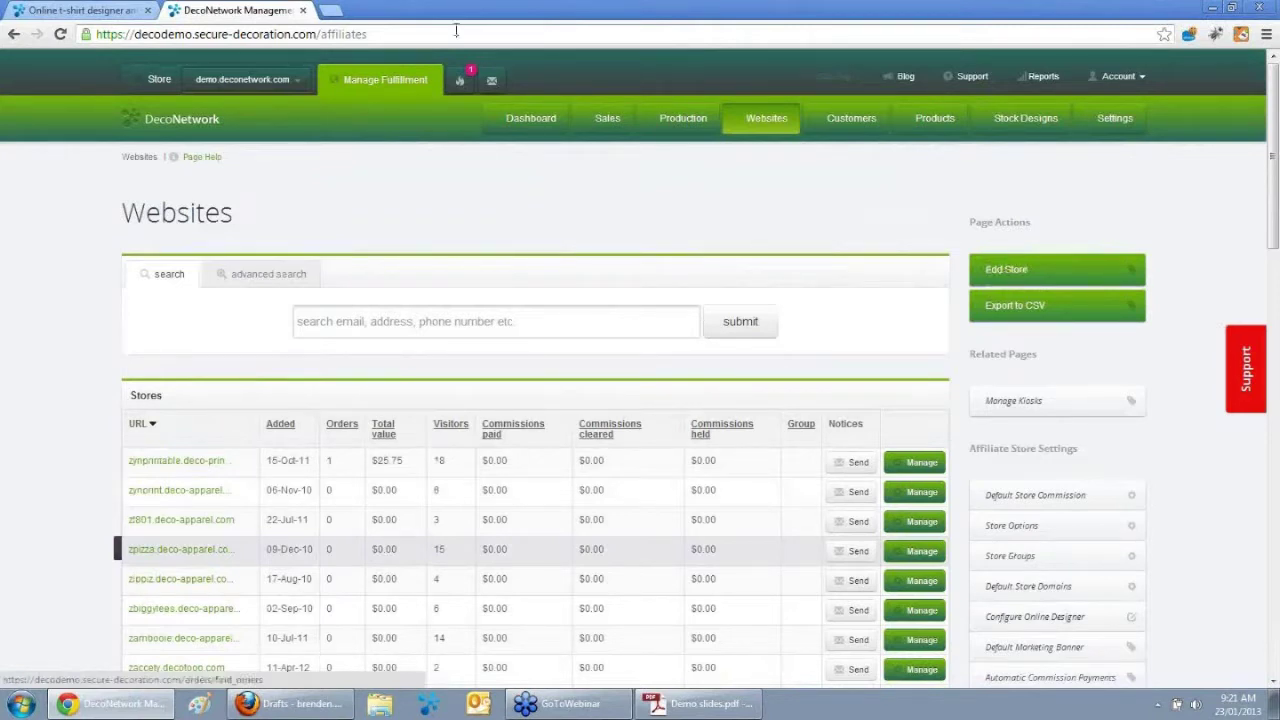
{"action": "left_click", "coordinate": [331, 10]}
Load demo.deconetwork.com and scroll through its Designed Products and Create Your Own garments
{"action": "type", "text": "DEMO"}
{"action": "key", "text": "Return"}
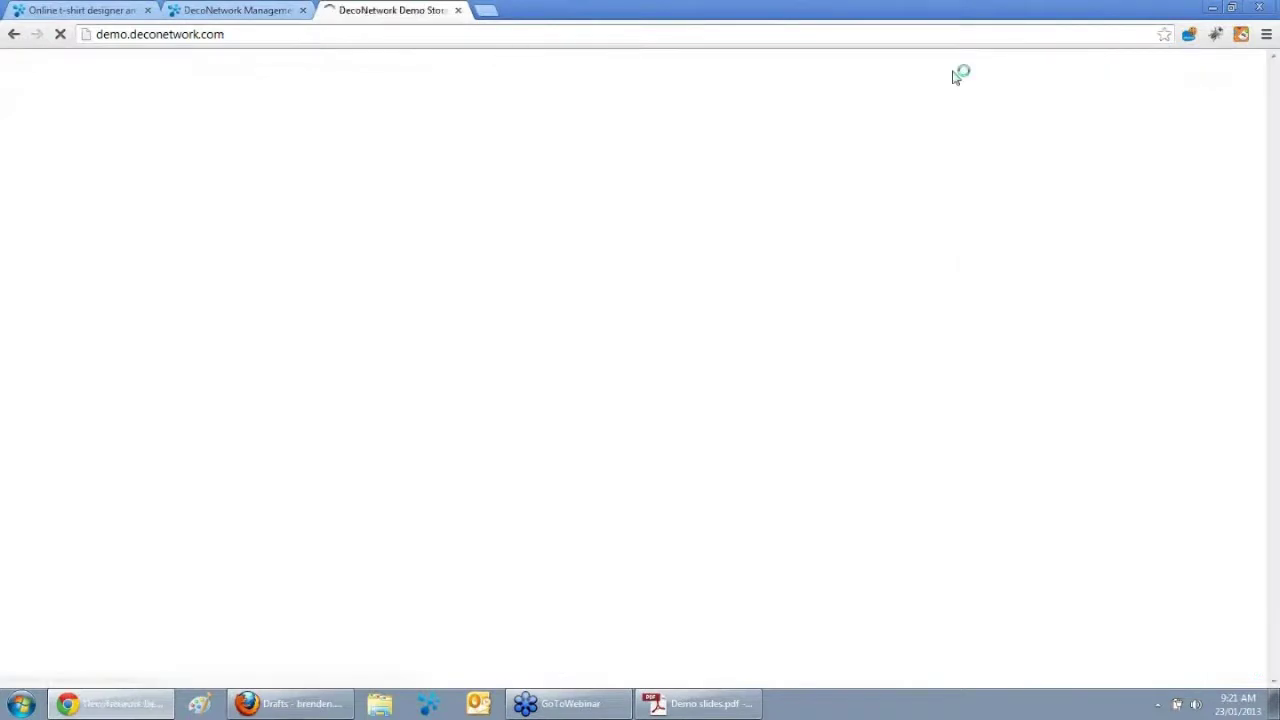
{"action": "scroll", "coordinate": [640, 400], "scroll_direction": "down", "scroll_amount": 7}
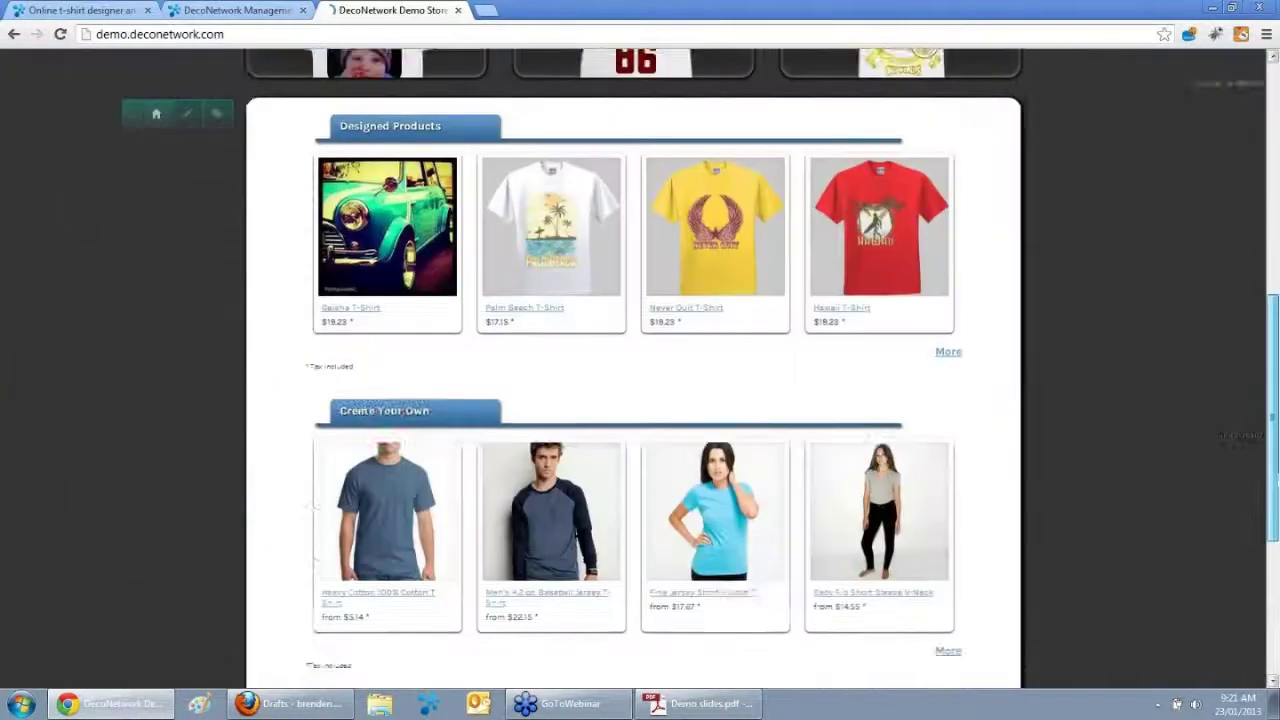
{"action": "scroll", "coordinate": [640, 400], "scroll_direction": "down", "scroll_amount": 4}
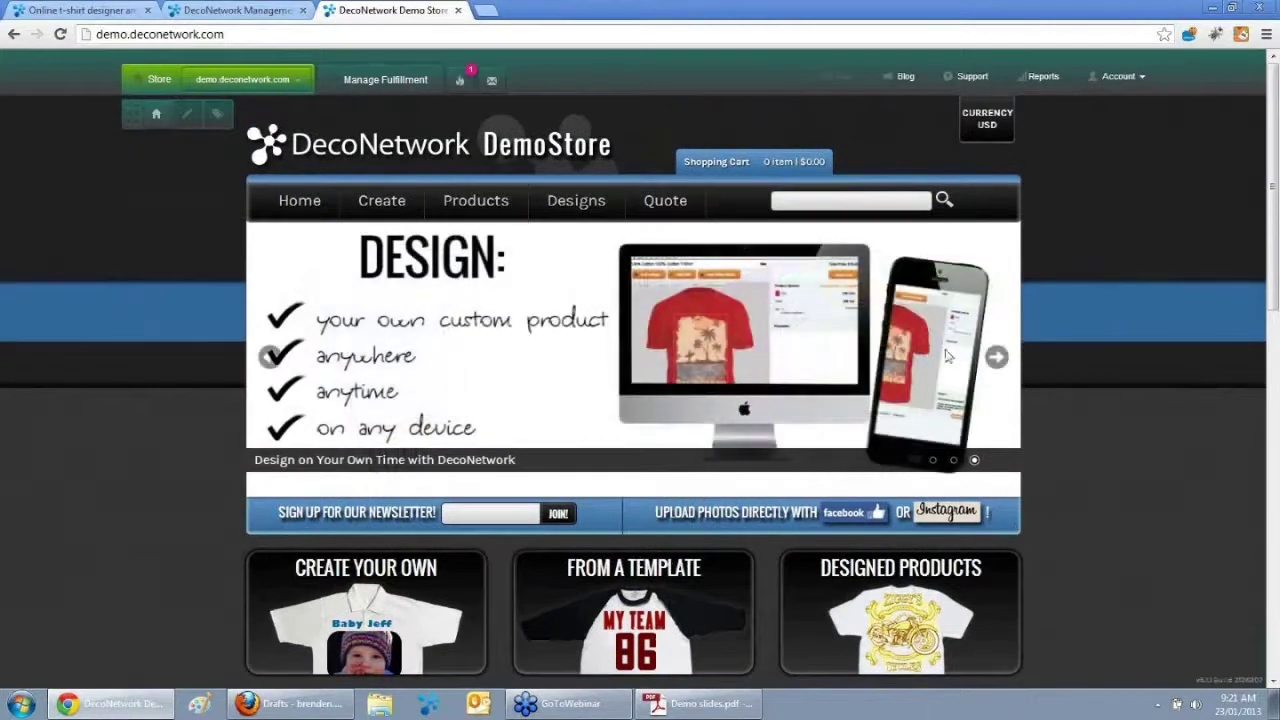
Back in the management tab, scroll the Production list of 127 items awaiting processing
{"action": "left_click", "coordinate": [265, 8]}
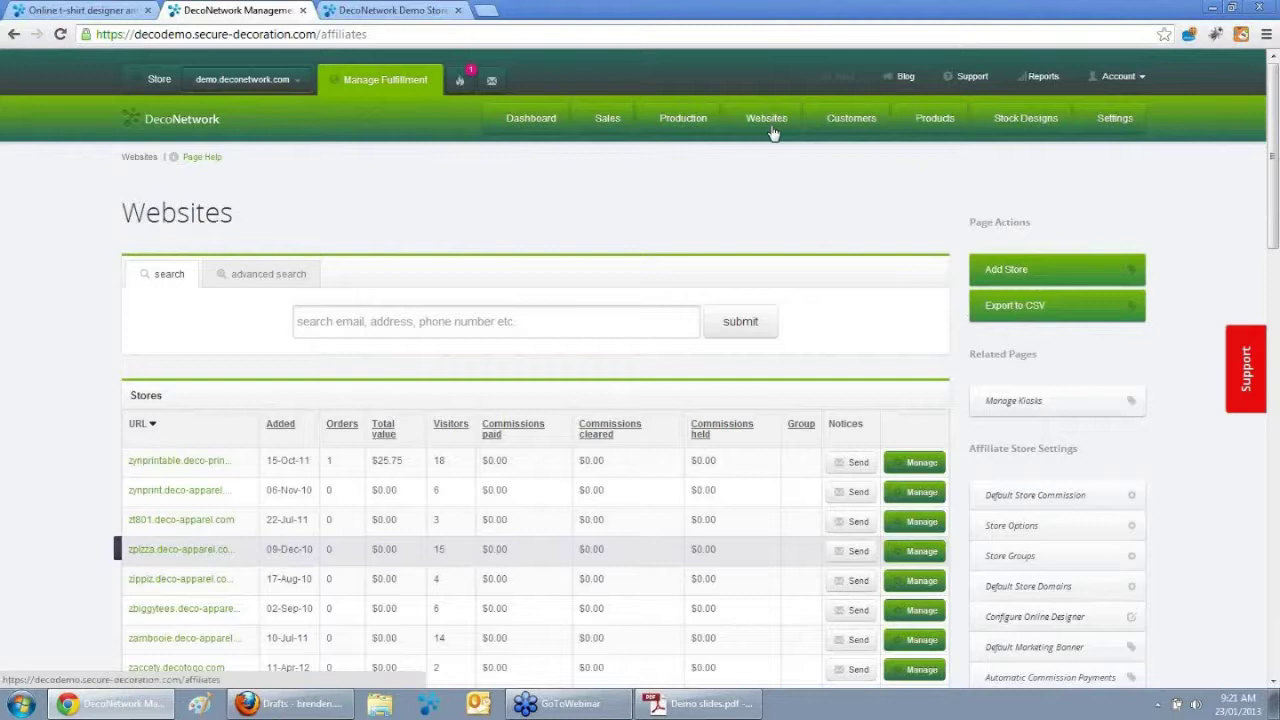
{"action": "left_click", "coordinate": [671, 133]}
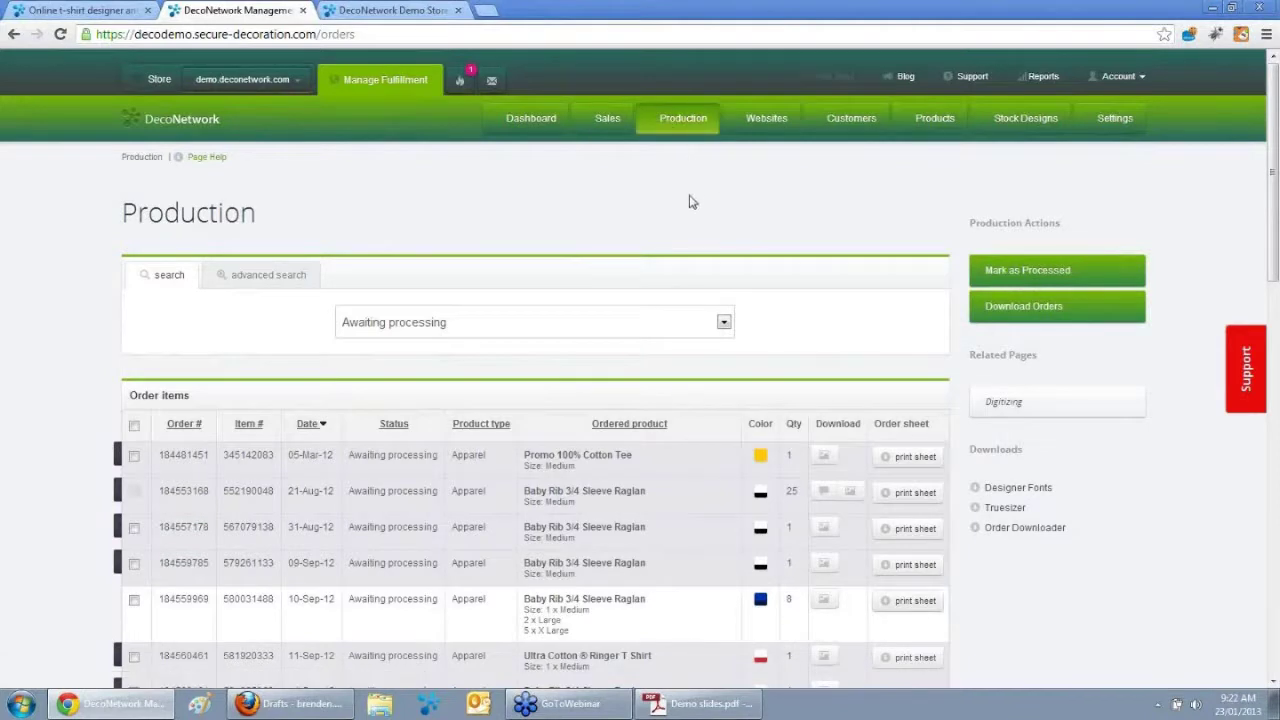
{"action": "scroll", "coordinate": [690, 205], "scroll_direction": "down", "scroll_amount": 1}
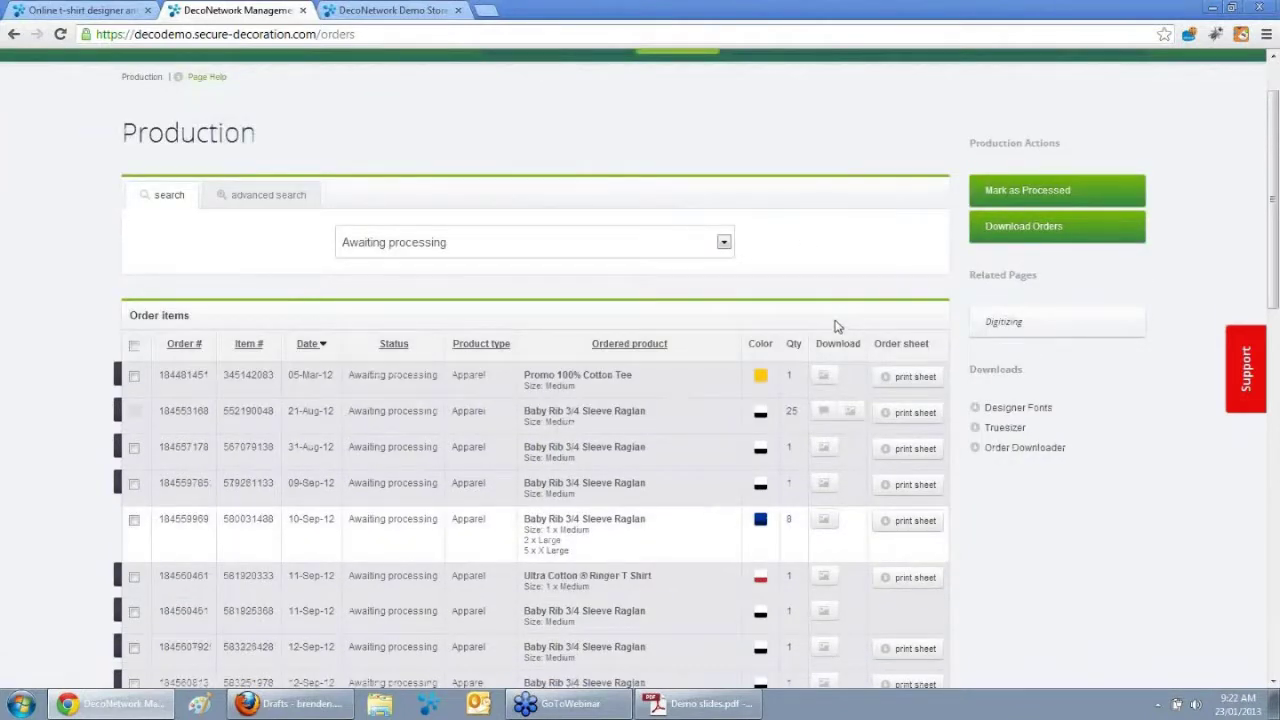
{"action": "scroll", "coordinate": [717, 321], "scroll_direction": "down", "scroll_amount": 1}
{"action": "scroll", "coordinate": [717, 321], "scroll_direction": "down", "scroll_amount": 1}
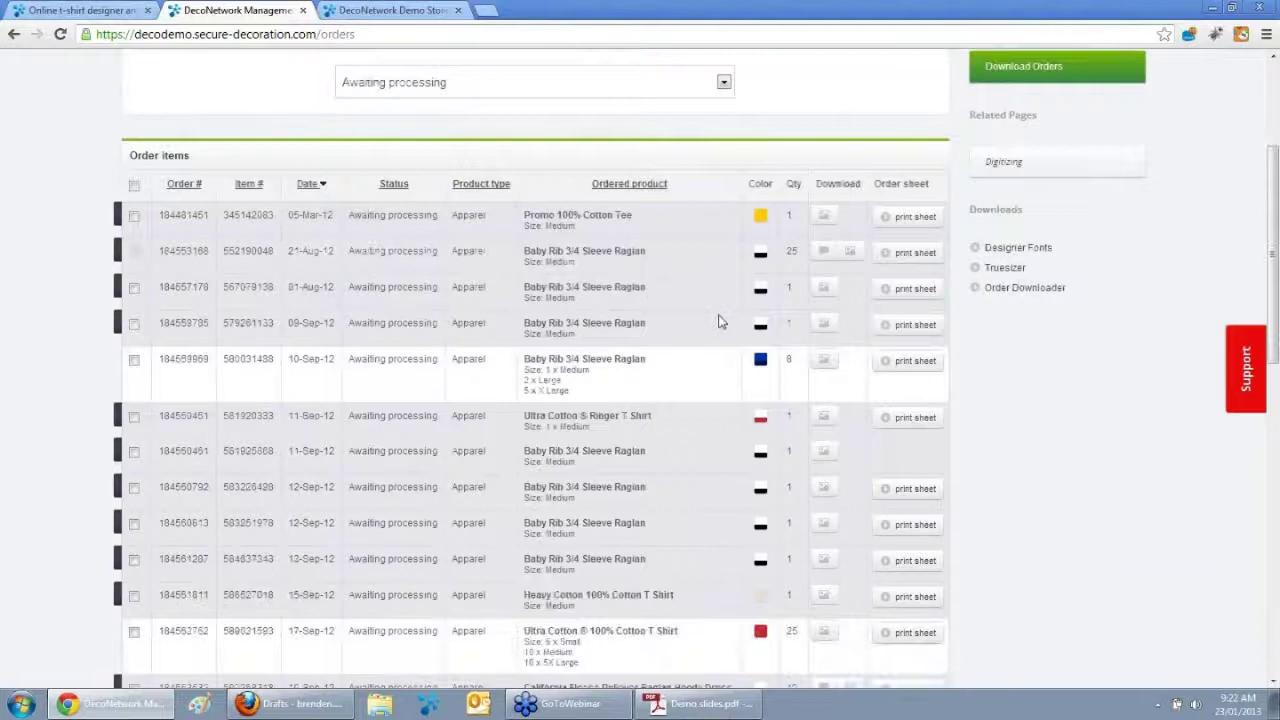
{"action": "scroll", "coordinate": [994, 353], "scroll_direction": "down", "scroll_amount": 10}
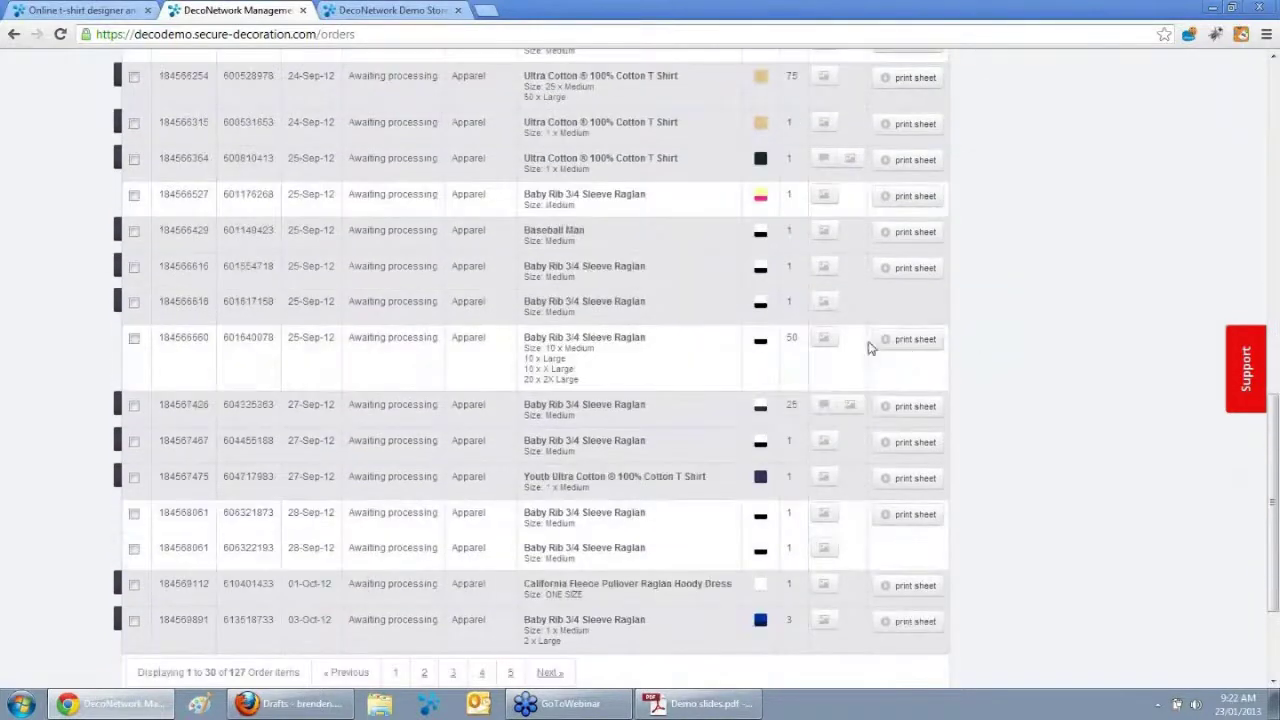
Save the print sheet PDF for the 50-piece Baby Rib 3/4 Sleeve Raglan item to Downloads
{"action": "left_click", "coordinate": [903, 343]}
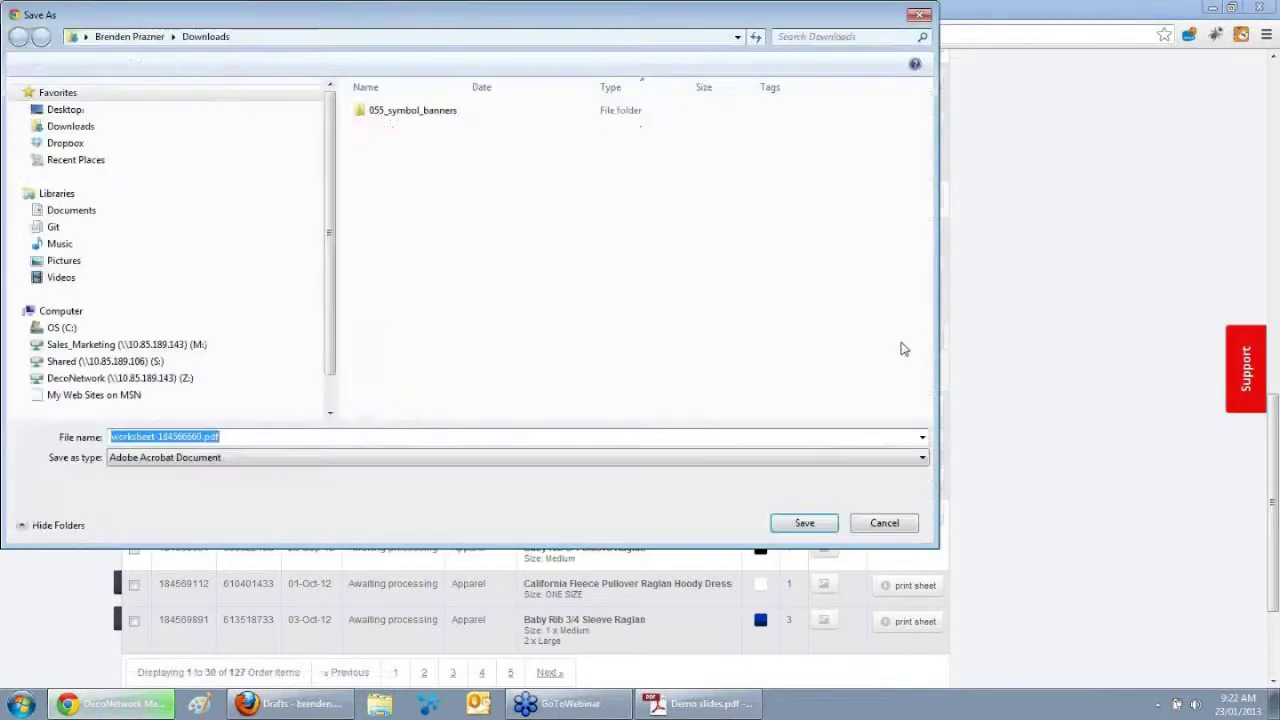
{"action": "left_click", "coordinate": [804, 521]}
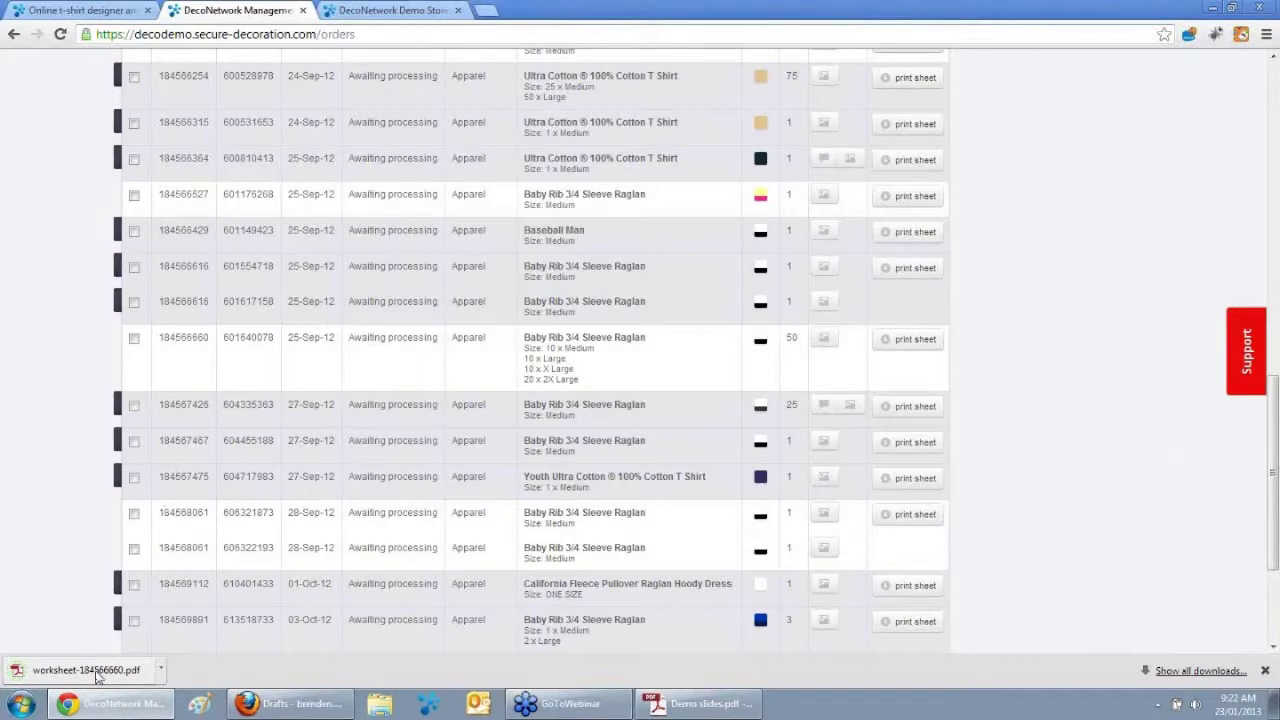
Open the downloaded worksheet PDF maximized in Adobe Reader
{"action": "left_click", "coordinate": [88, 671]}
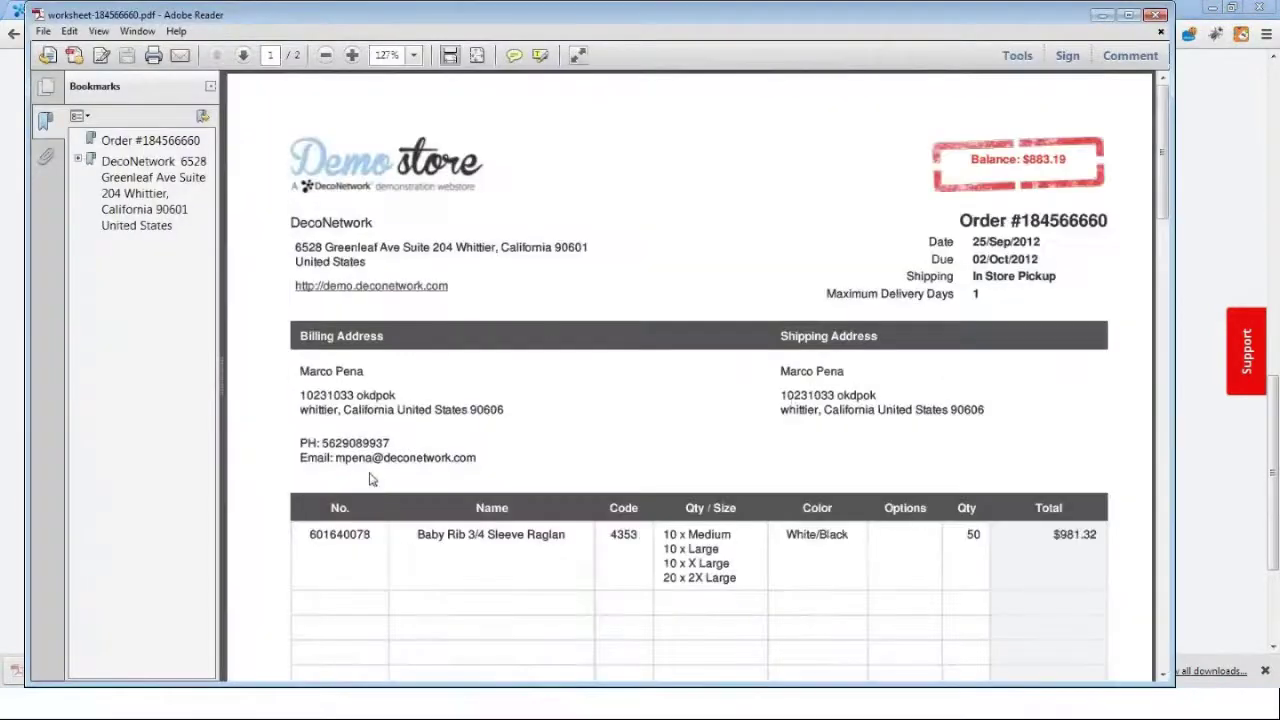
{"action": "left_click", "coordinate": [1124, 17]}
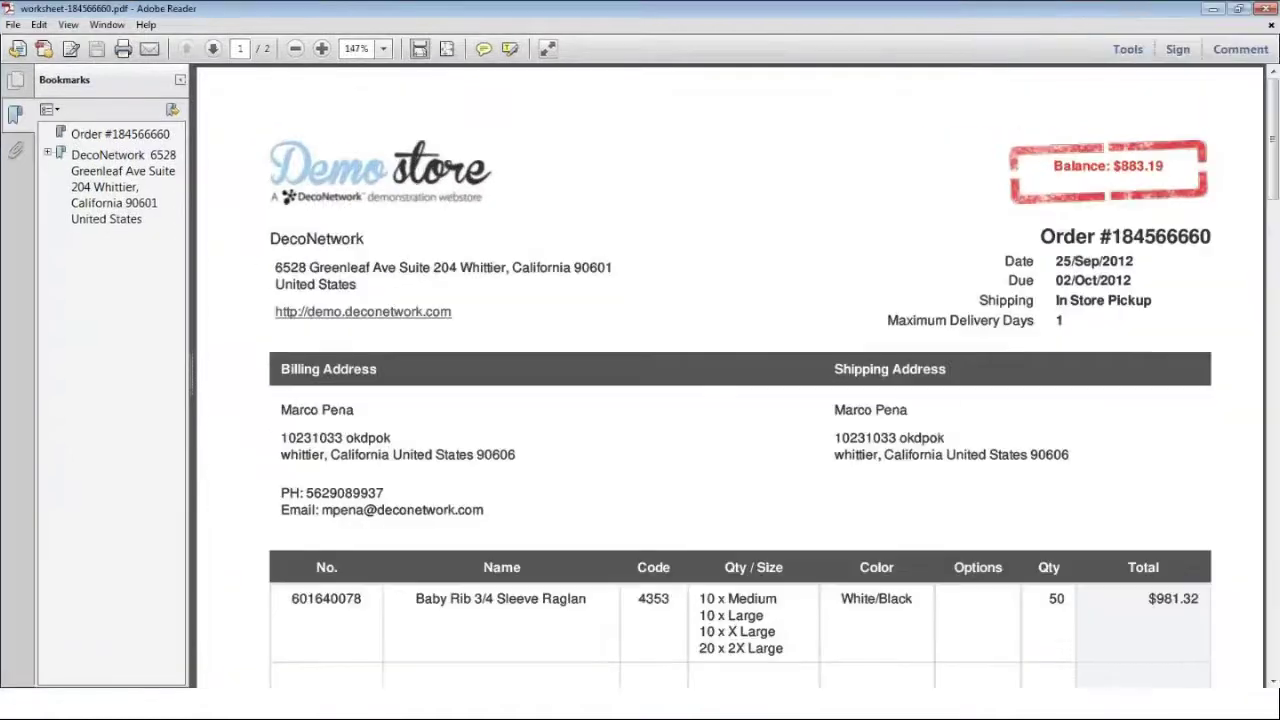
{"action": "scroll", "coordinate": [1274, 135], "scroll_direction": "up", "scroll_amount": 1}
{"action": "left_click_drag", "start_coordinate": [1274, 135], "coordinate": [1274, 147]}
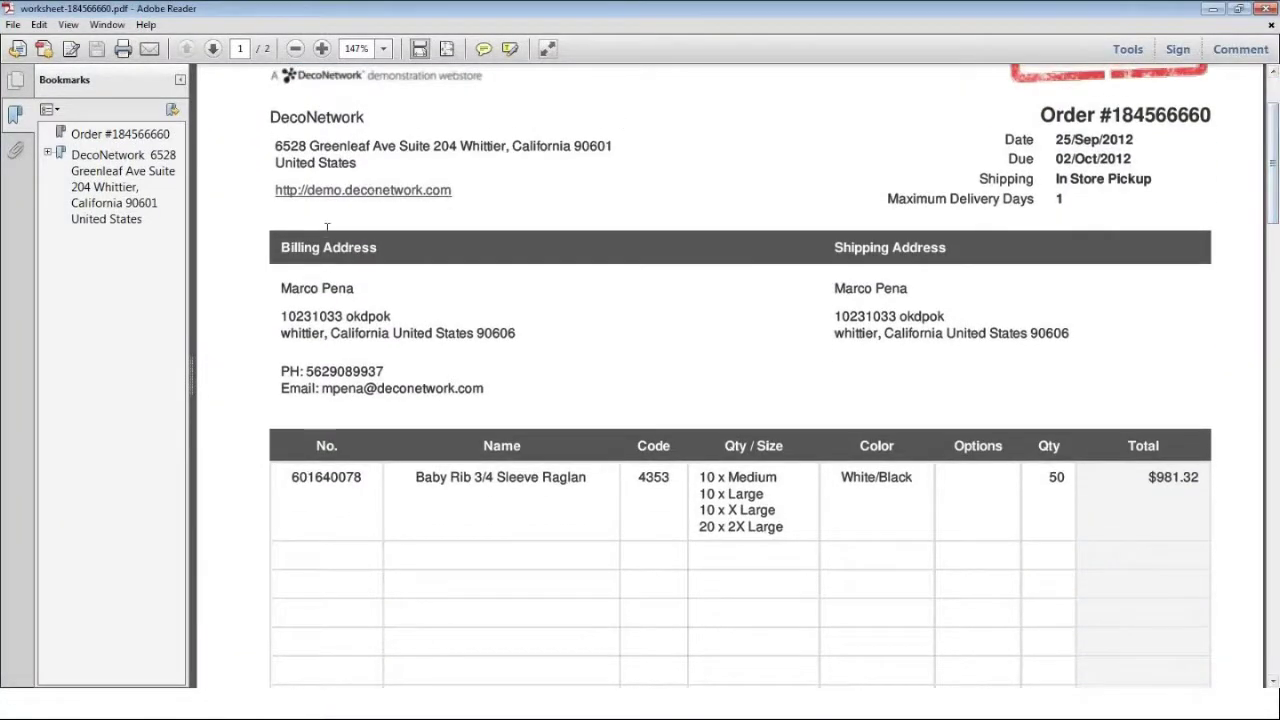
Read through the billing details, item table and print proof, then close the PDF
{"action": "scroll", "coordinate": [494, 385], "scroll_direction": "down", "scroll_amount": 3}
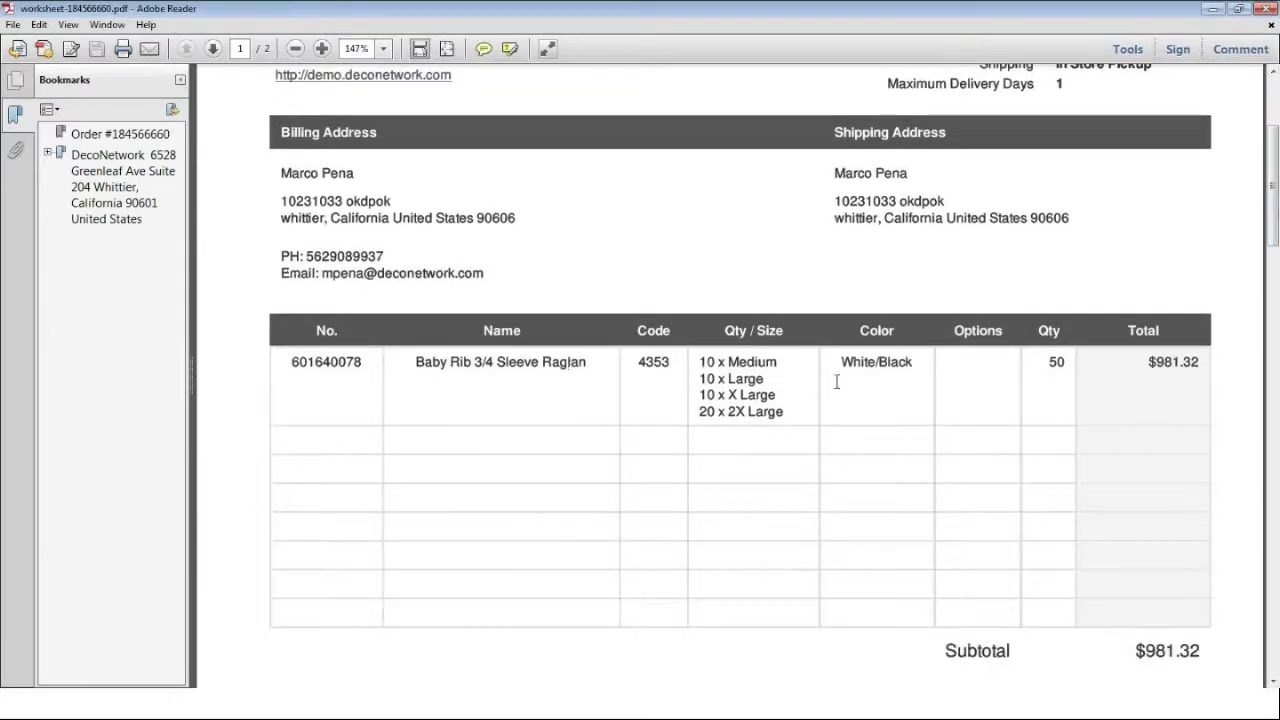
{"action": "scroll", "coordinate": [919, 372], "scroll_direction": "down", "scroll_amount": 15}
{"action": "scroll", "coordinate": [921, 378], "scroll_direction": "down", "scroll_amount": 14}
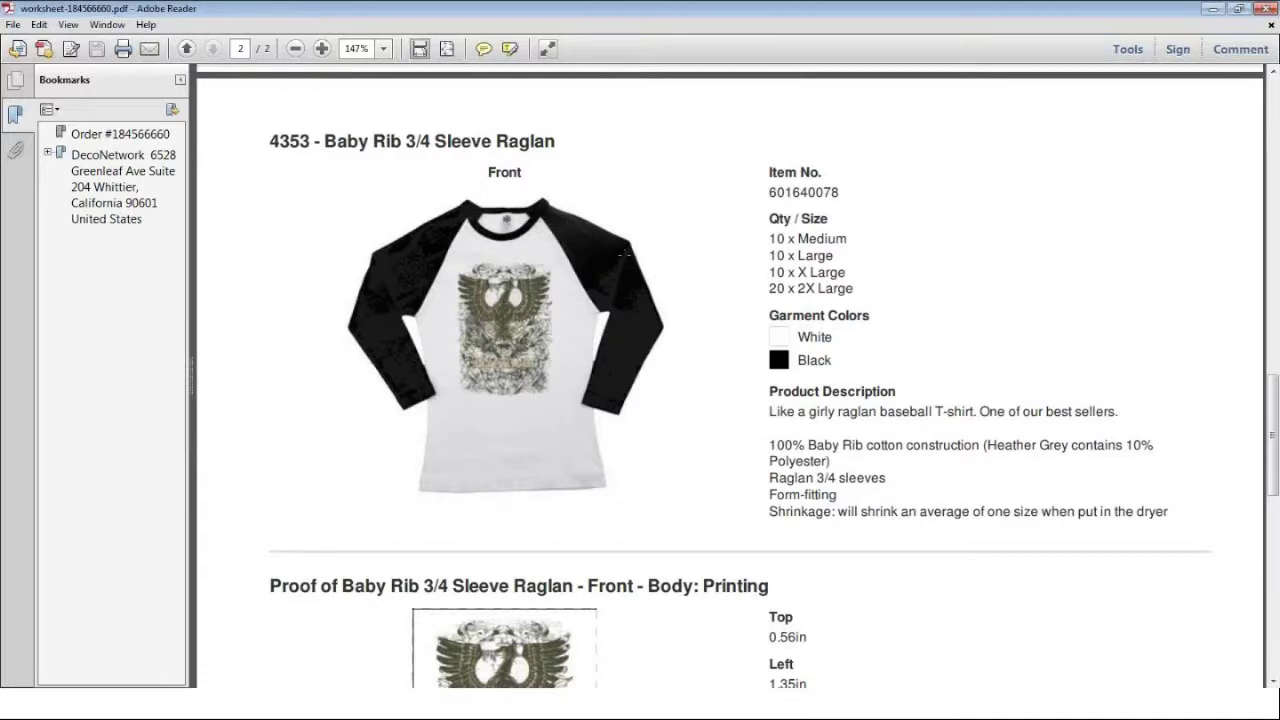
{"action": "scroll", "coordinate": [560, 349], "scroll_direction": "down", "scroll_amount": 1}
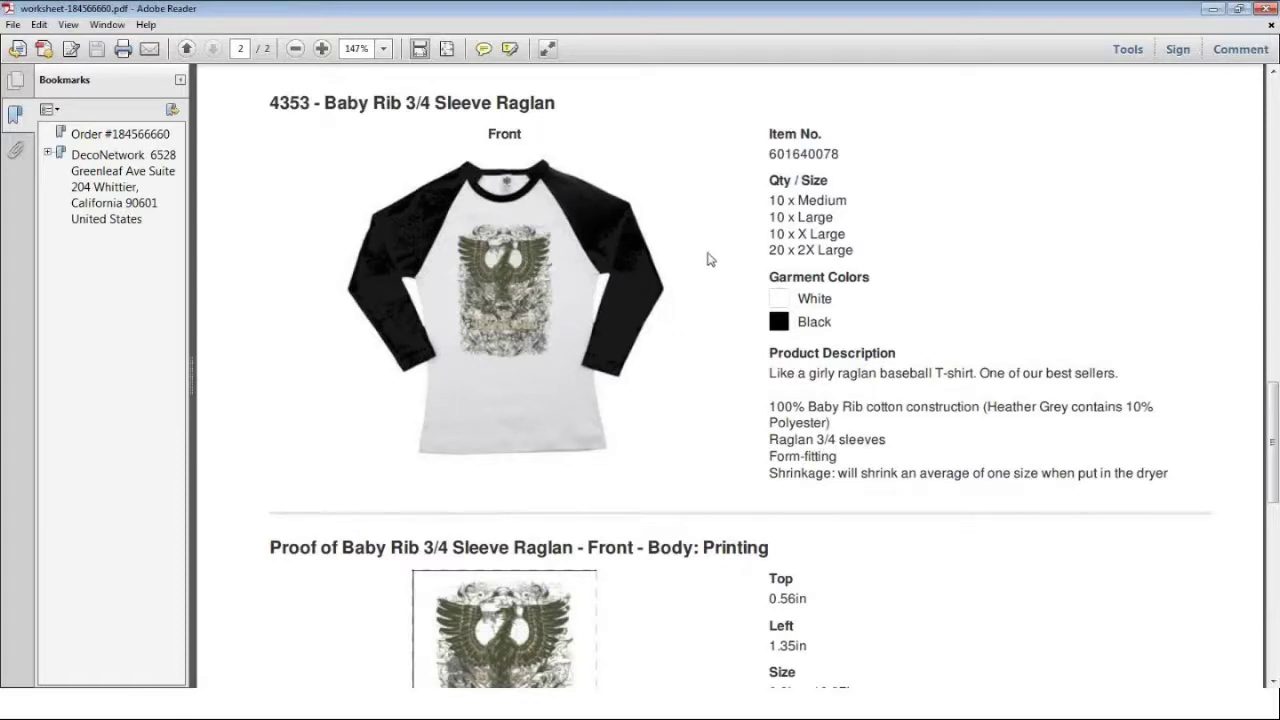
{"action": "scroll", "coordinate": [727, 184], "scroll_direction": "down", "scroll_amount": 3}
{"action": "scroll", "coordinate": [706, 200], "scroll_direction": "down", "scroll_amount": 3}
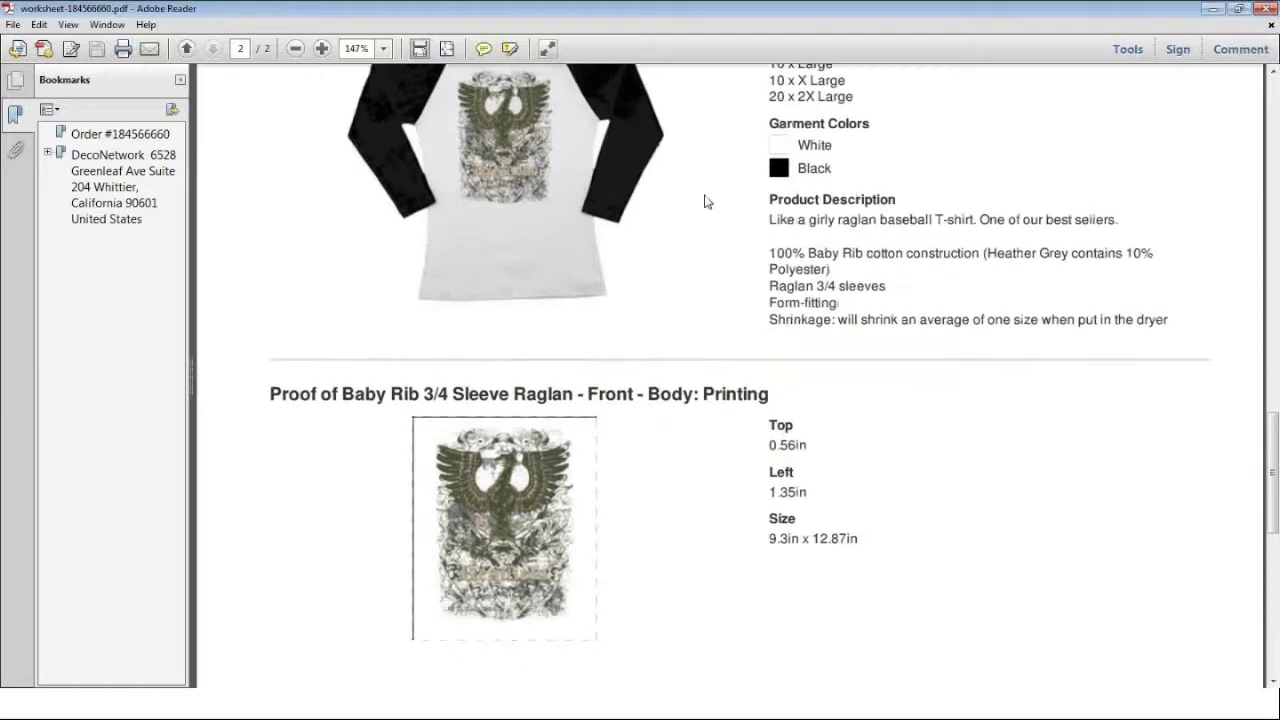
{"action": "scroll", "coordinate": [606, 420], "scroll_direction": "down", "scroll_amount": 2}
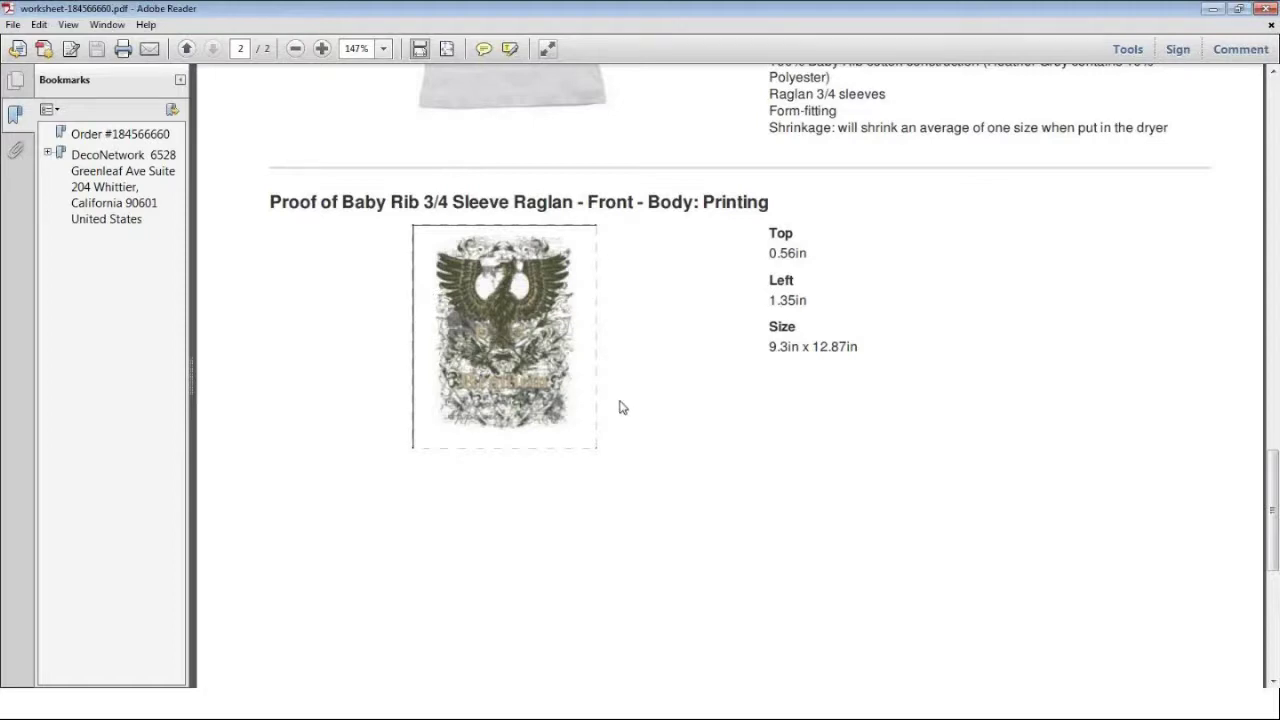
{"action": "scroll", "coordinate": [640, 444], "scroll_direction": "up", "scroll_amount": 5}
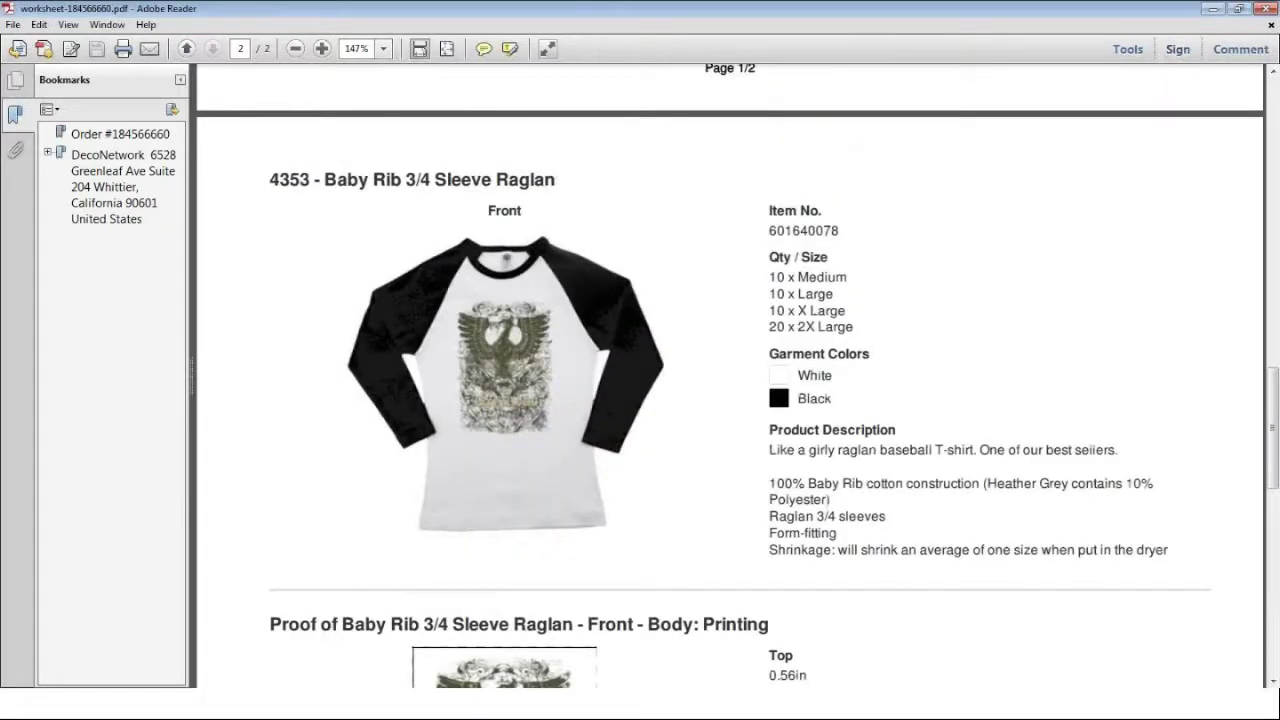
{"action": "left_click", "coordinate": [1262, 8]}
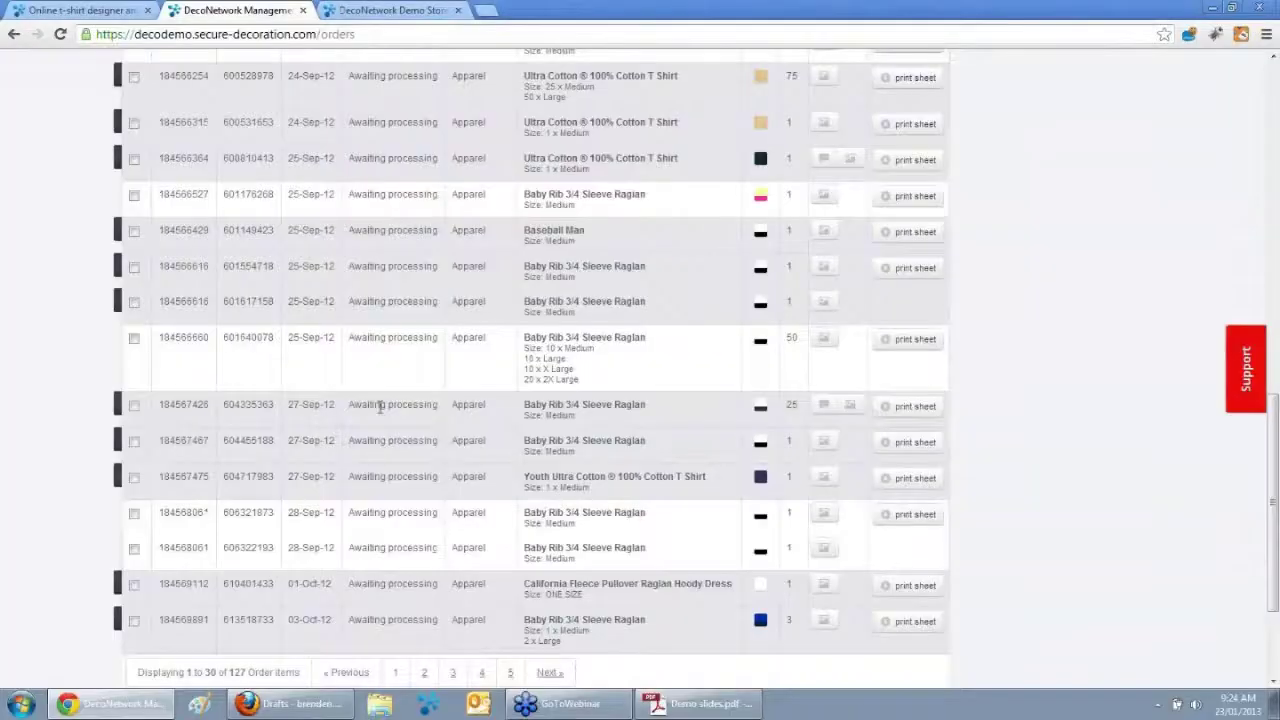
Check the raglan item's Download Designs files, including the PNG DTG production file
{"action": "left_click", "coordinate": [826, 340]}
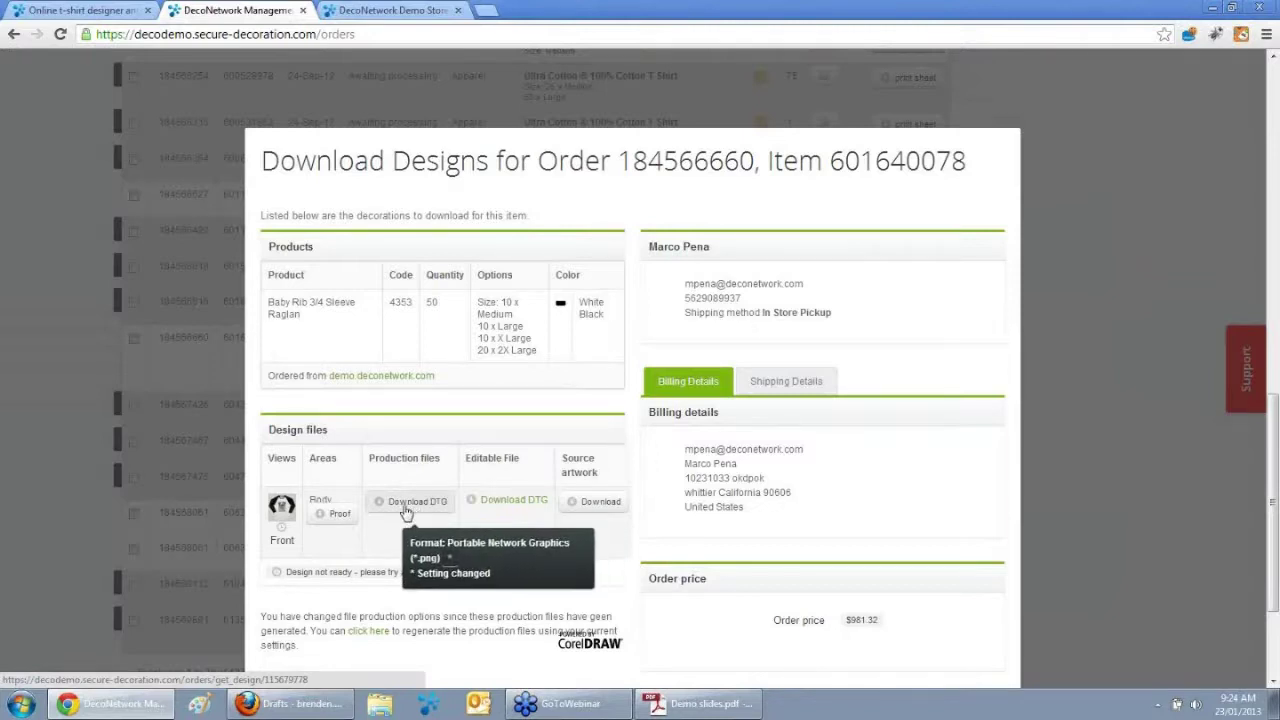
{"action": "scroll", "coordinate": [809, 543], "scroll_direction": "down", "scroll_amount": 2}
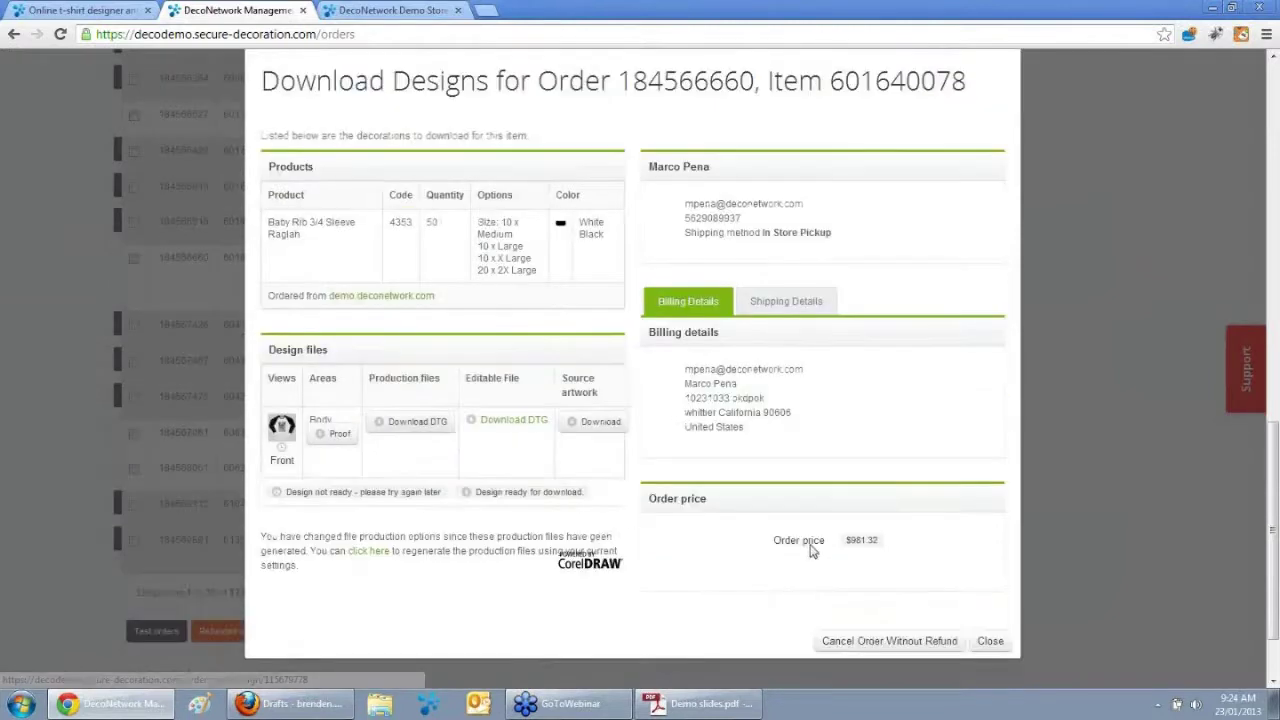
{"action": "left_click", "coordinate": [990, 642]}
Mark order item 184566660 as processed
{"action": "left_click", "coordinate": [133, 258]}
{"action": "scroll", "coordinate": [1046, 380], "scroll_direction": "up", "scroll_amount": 10}
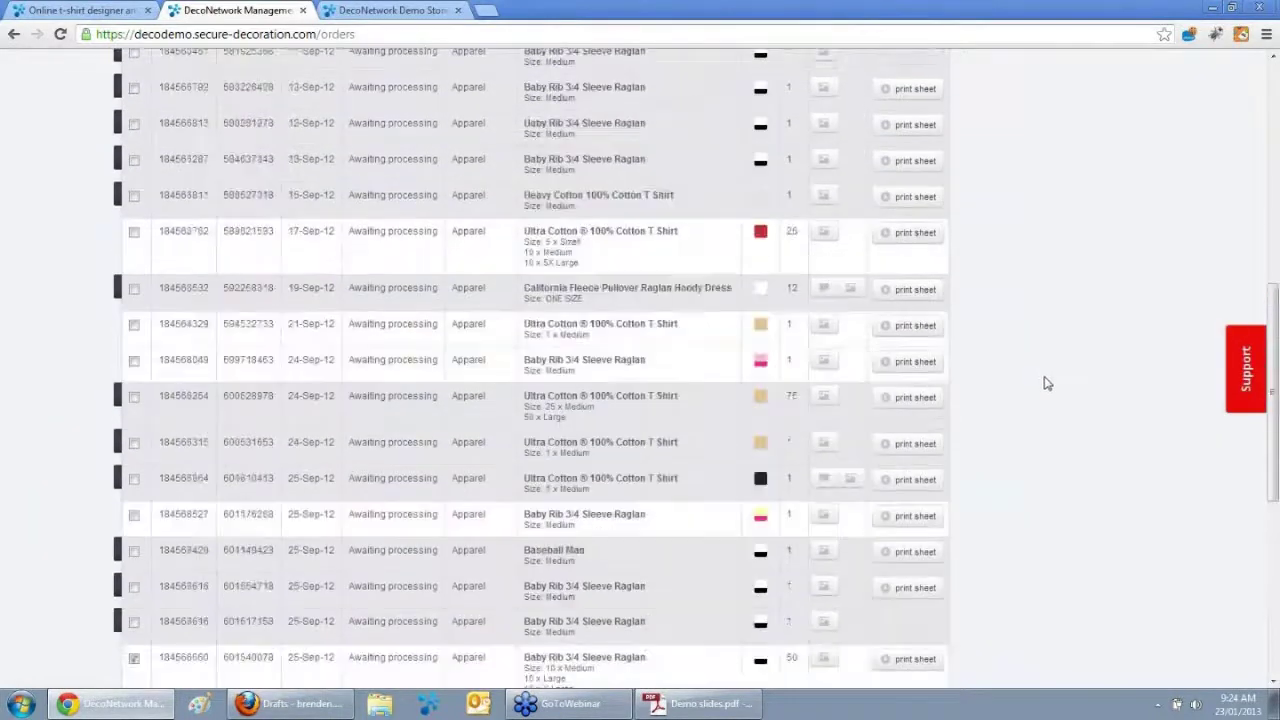
{"action": "left_click", "coordinate": [1055, 282]}
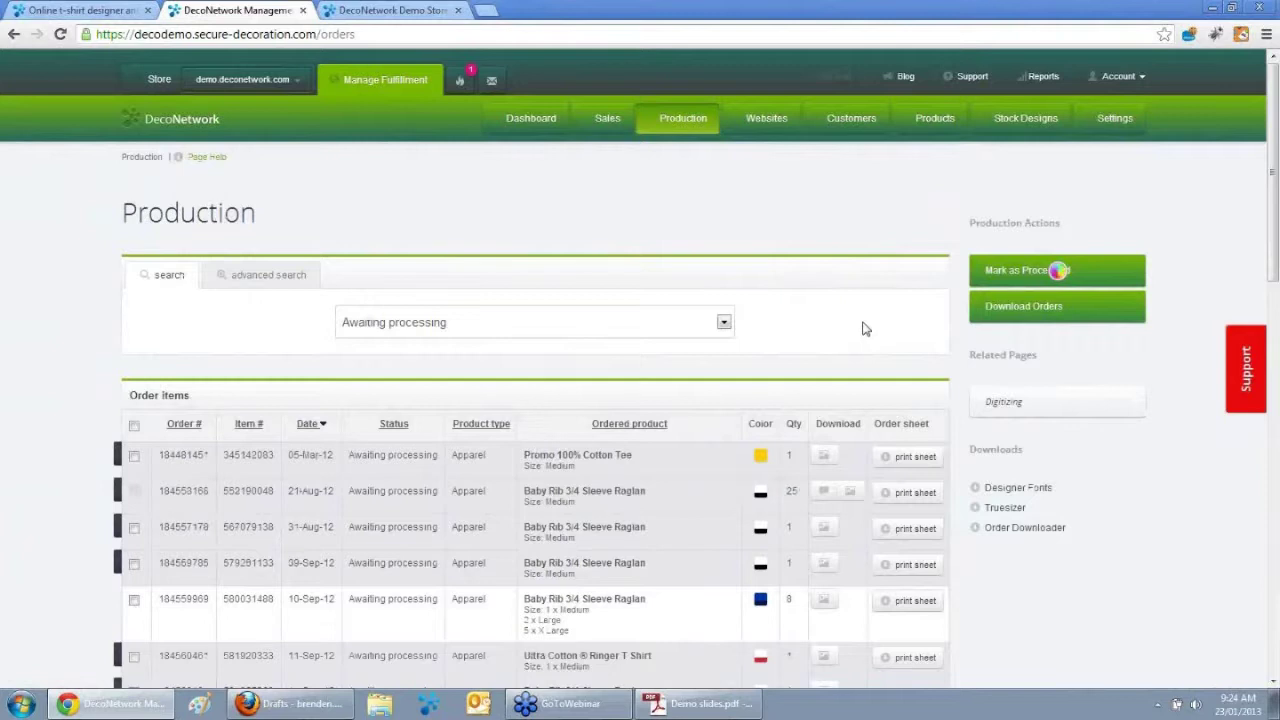
{"action": "left_click", "coordinate": [390, 10]}
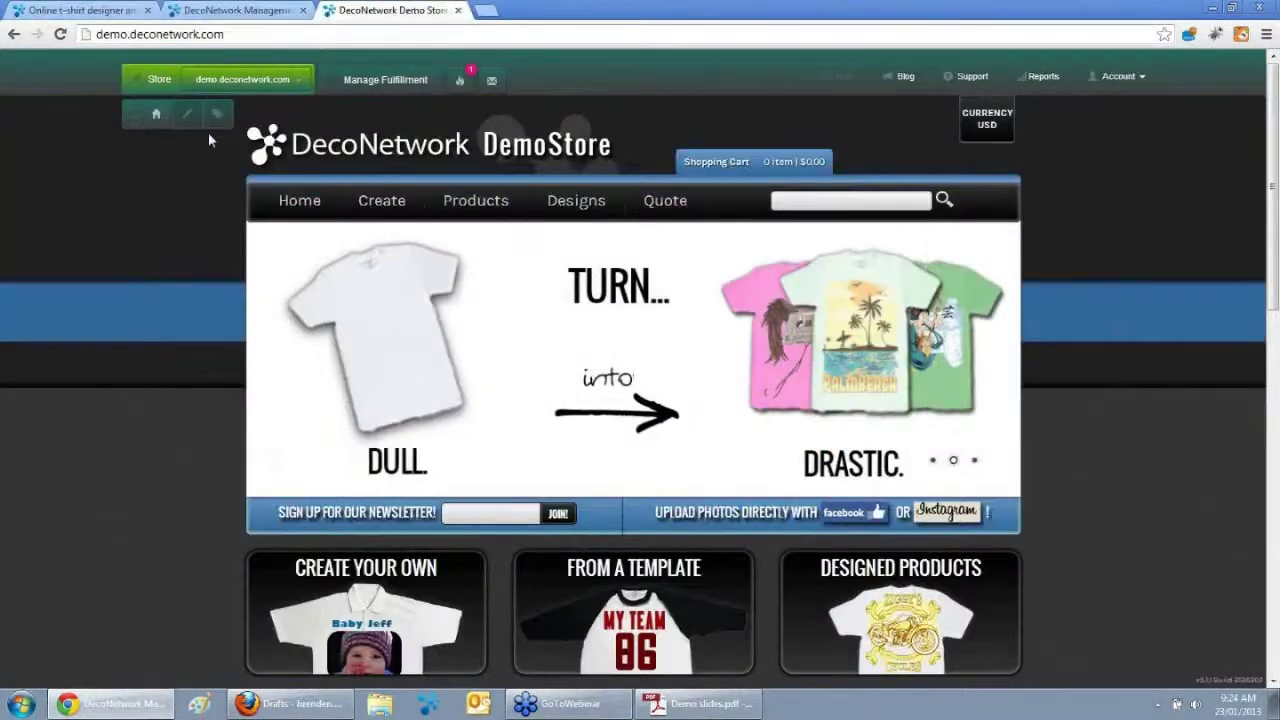
{"action": "left_click", "coordinate": [156, 120]}
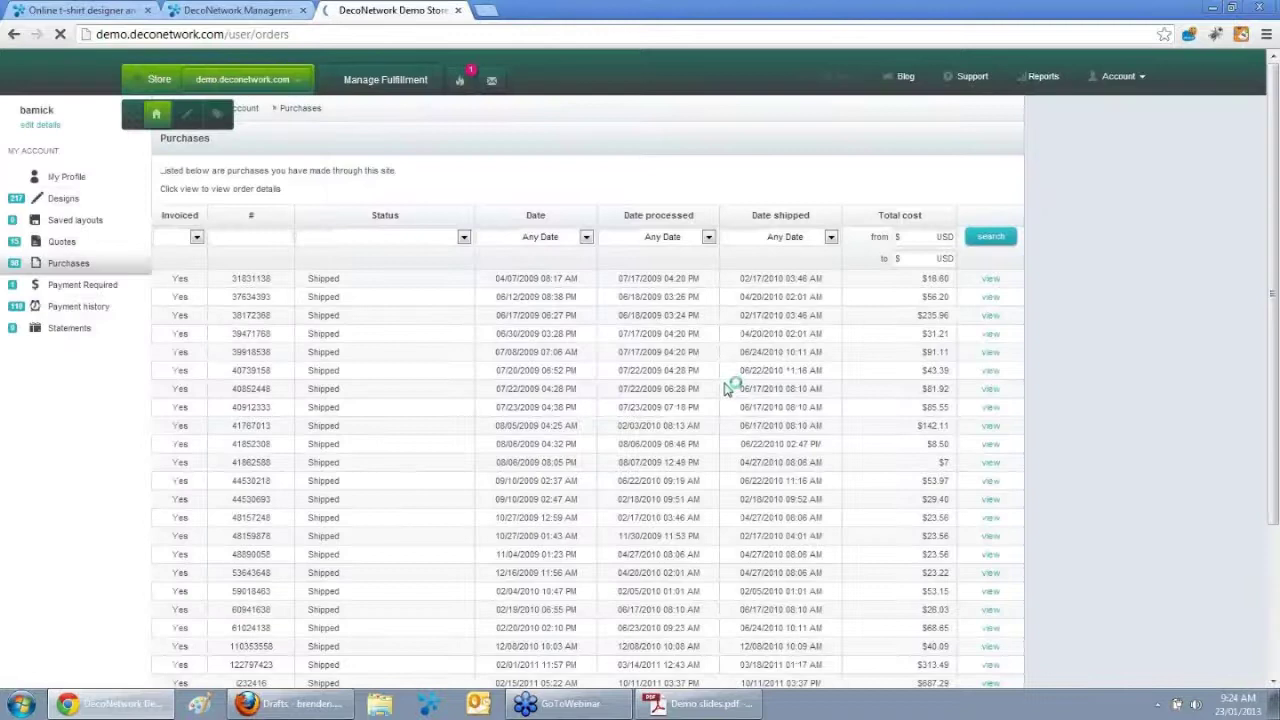
{"action": "scroll", "coordinate": [380, 220], "scroll_direction": "down", "scroll_amount": 3}
{"action": "left_click", "coordinate": [233, 644]}
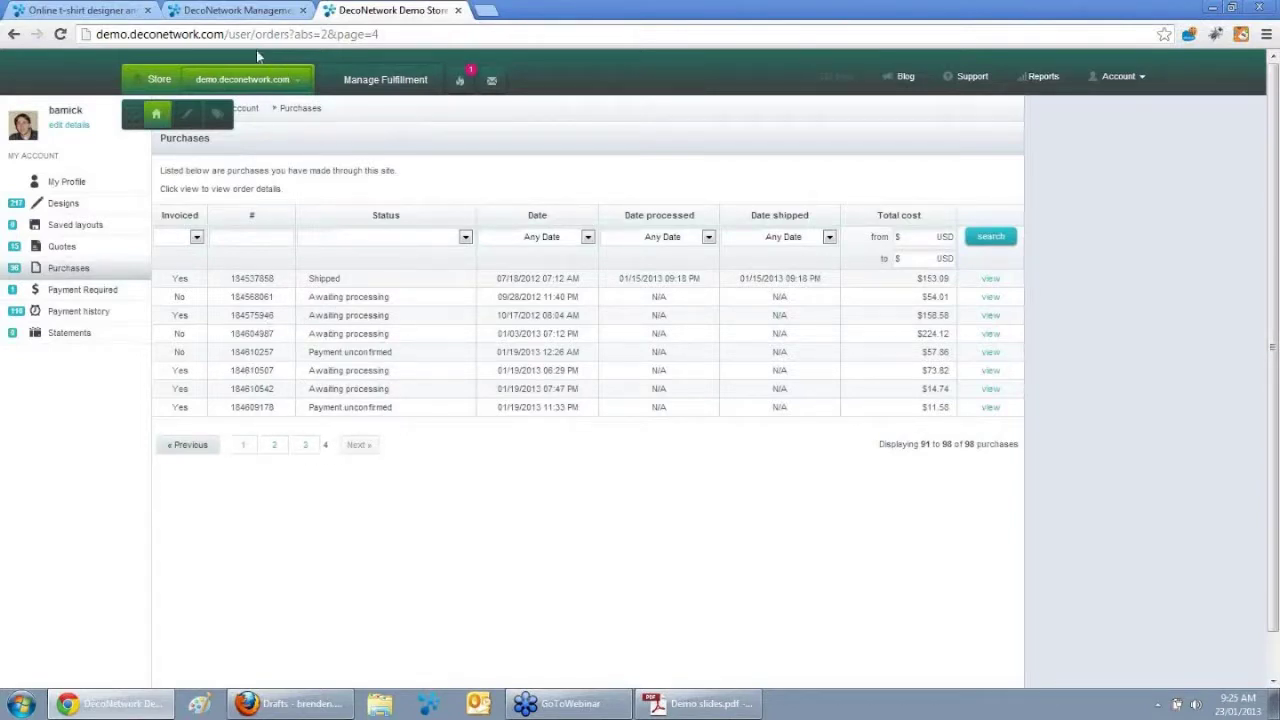
{"action": "left_click", "coordinate": [238, 12]}
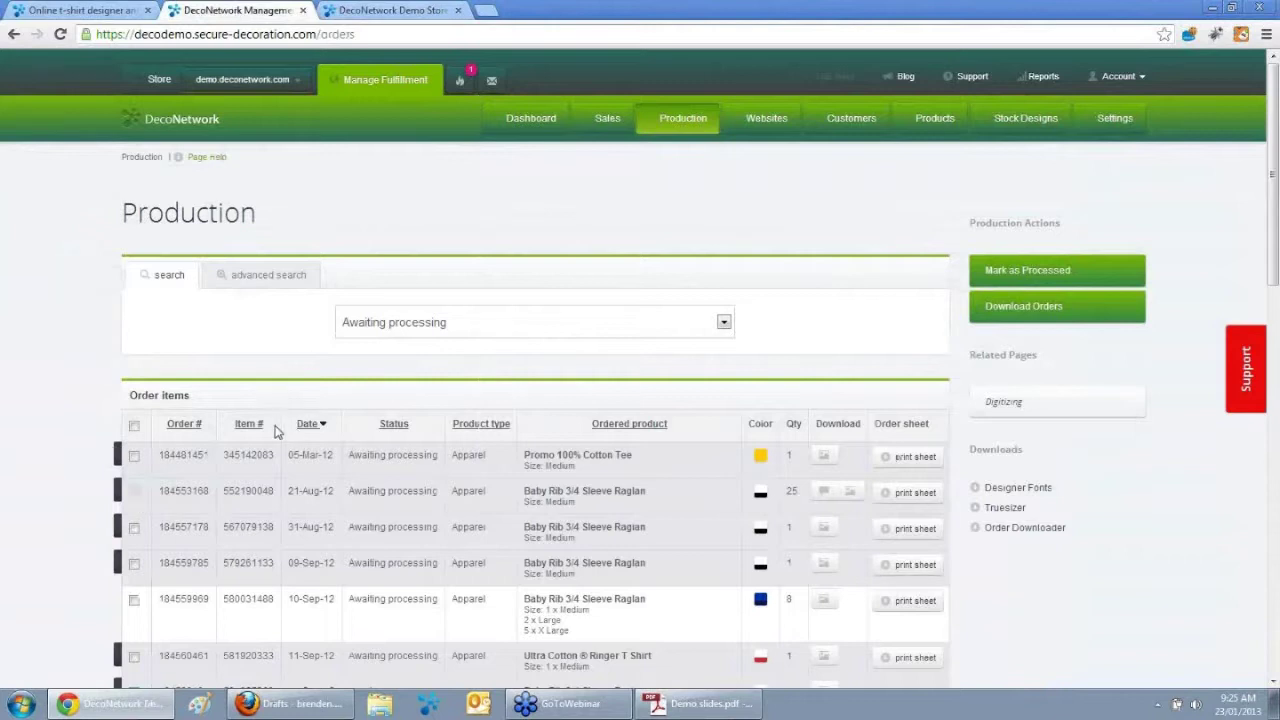
Filter the Production list to show only Awaiting shipping items
{"action": "scroll", "coordinate": [280, 430], "scroll_direction": "down", "scroll_amount": 3}
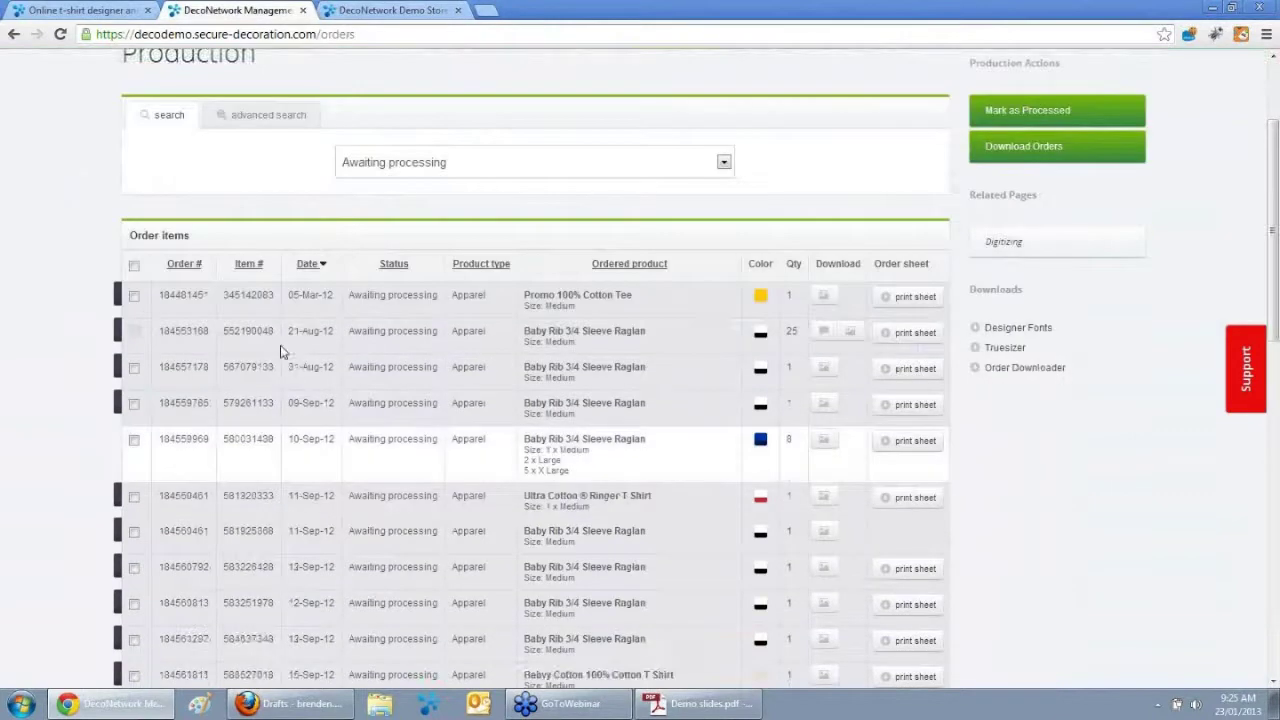
{"action": "left_click", "coordinate": [723, 165]}
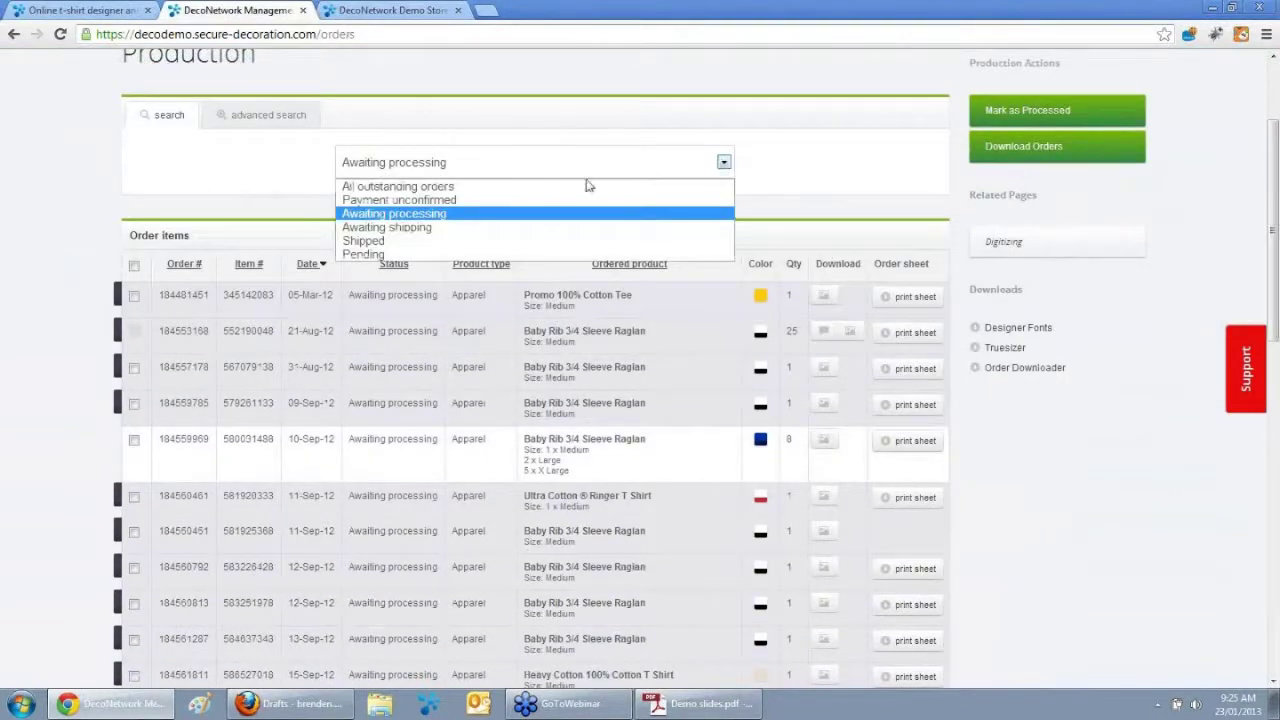
{"action": "left_click", "coordinate": [407, 228]}
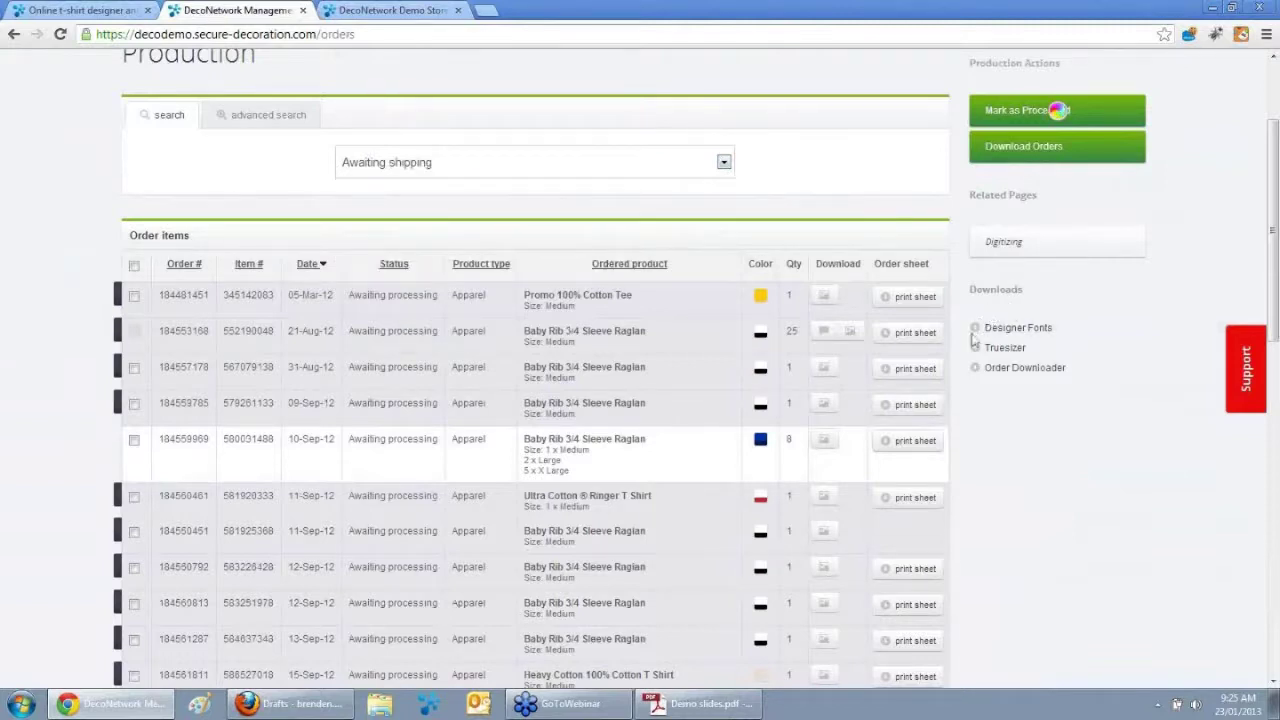
Review the raglan item's shipping instructions, including weight 5.67 and package count
{"action": "scroll", "coordinate": [855, 400], "scroll_direction": "down", "scroll_amount": 1}
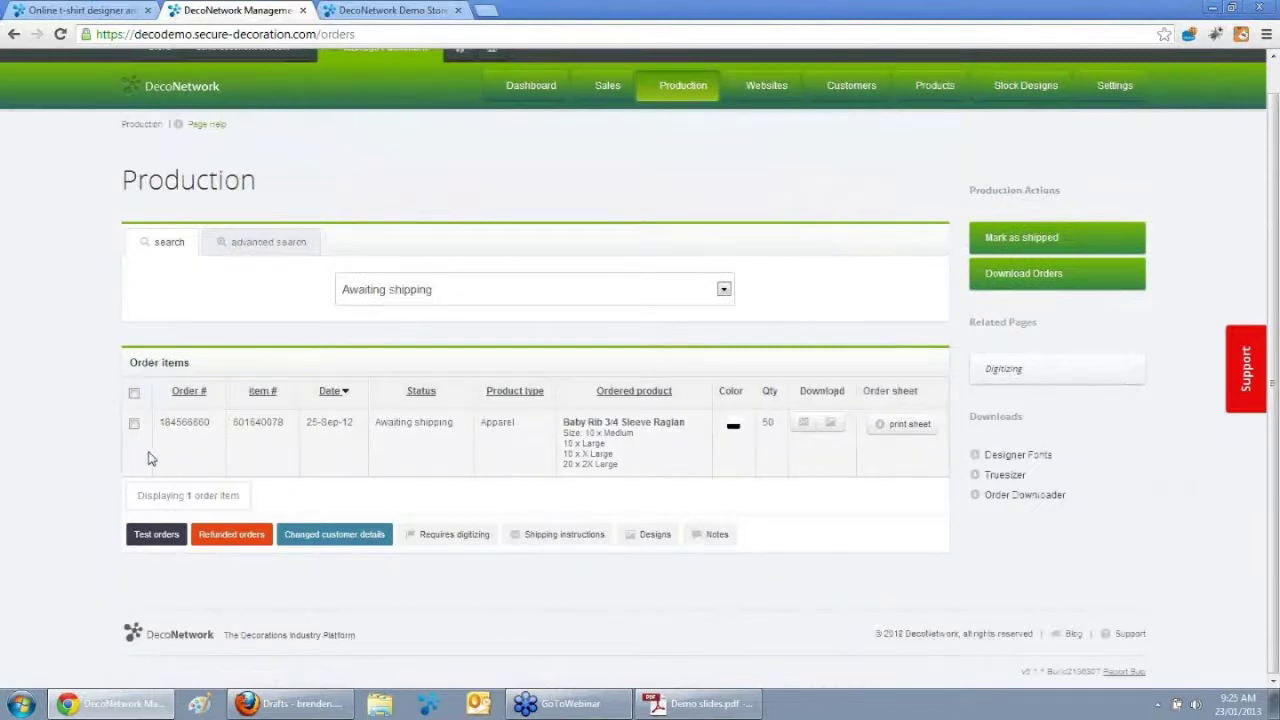
{"action": "left_click", "coordinate": [133, 425]}
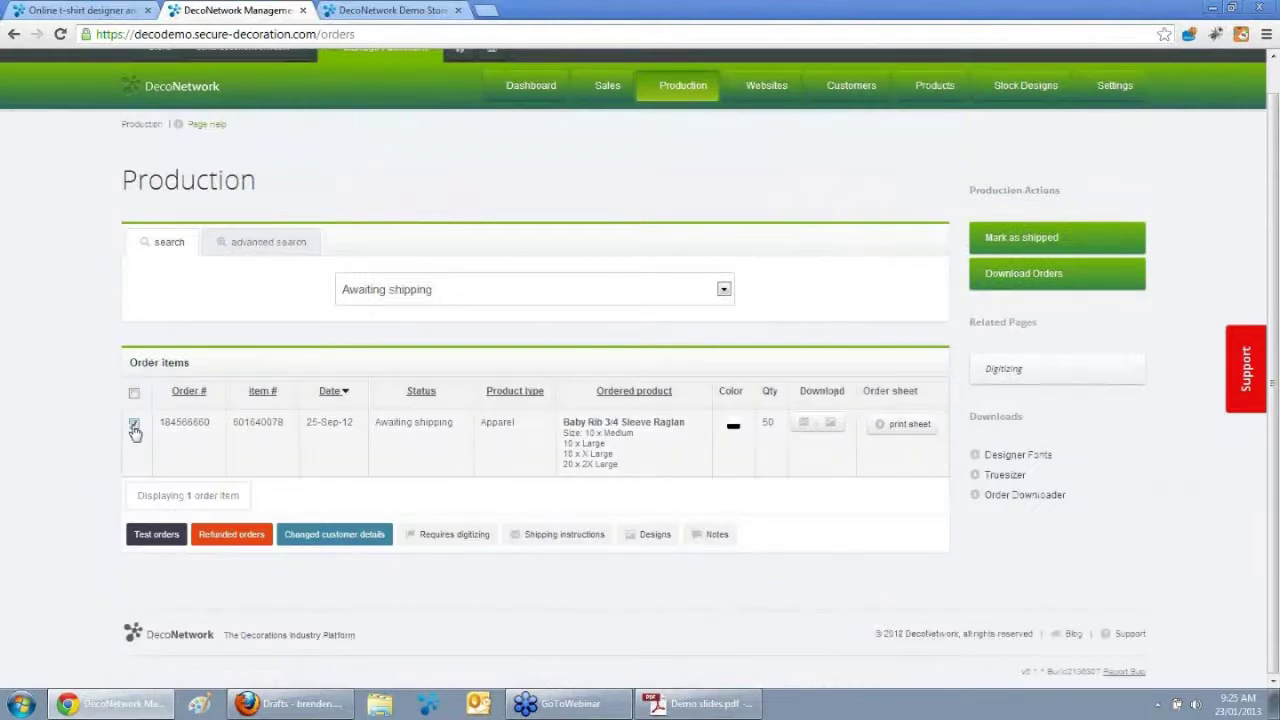
{"action": "left_click", "coordinate": [805, 427]}
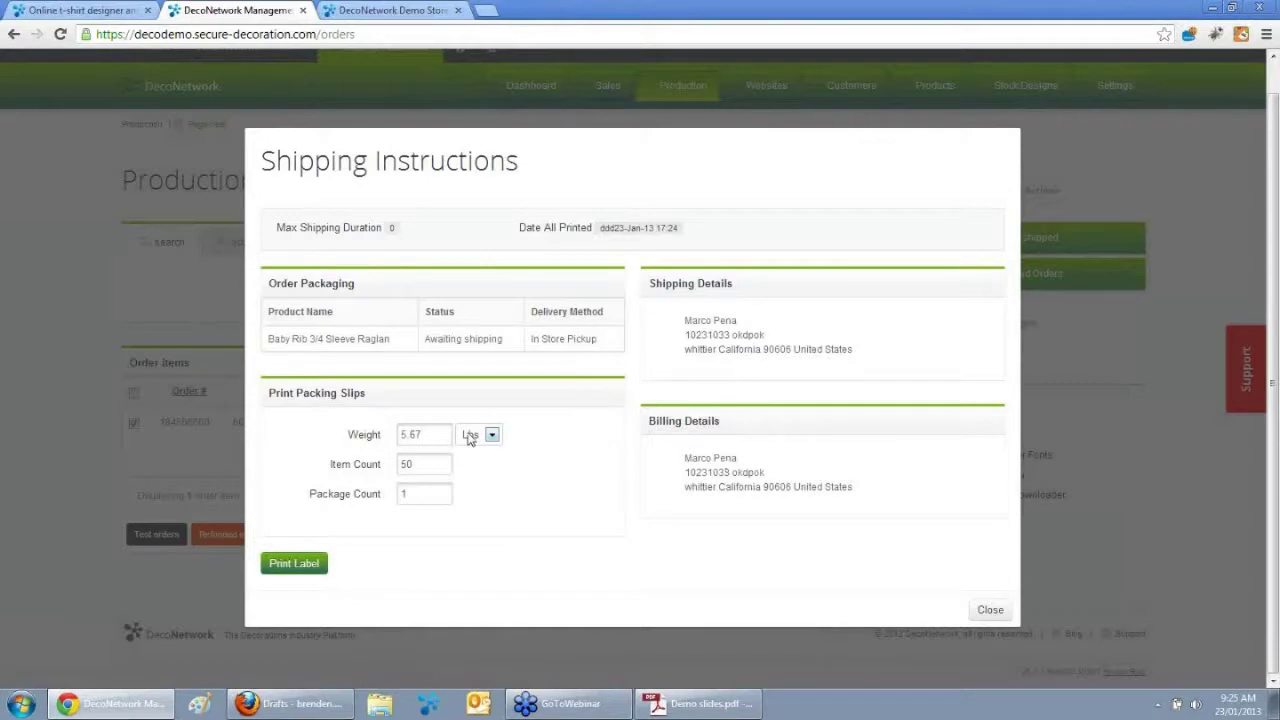
{"action": "left_click", "coordinate": [412, 464]}
{"action": "double_click", "coordinate": [432, 436]}
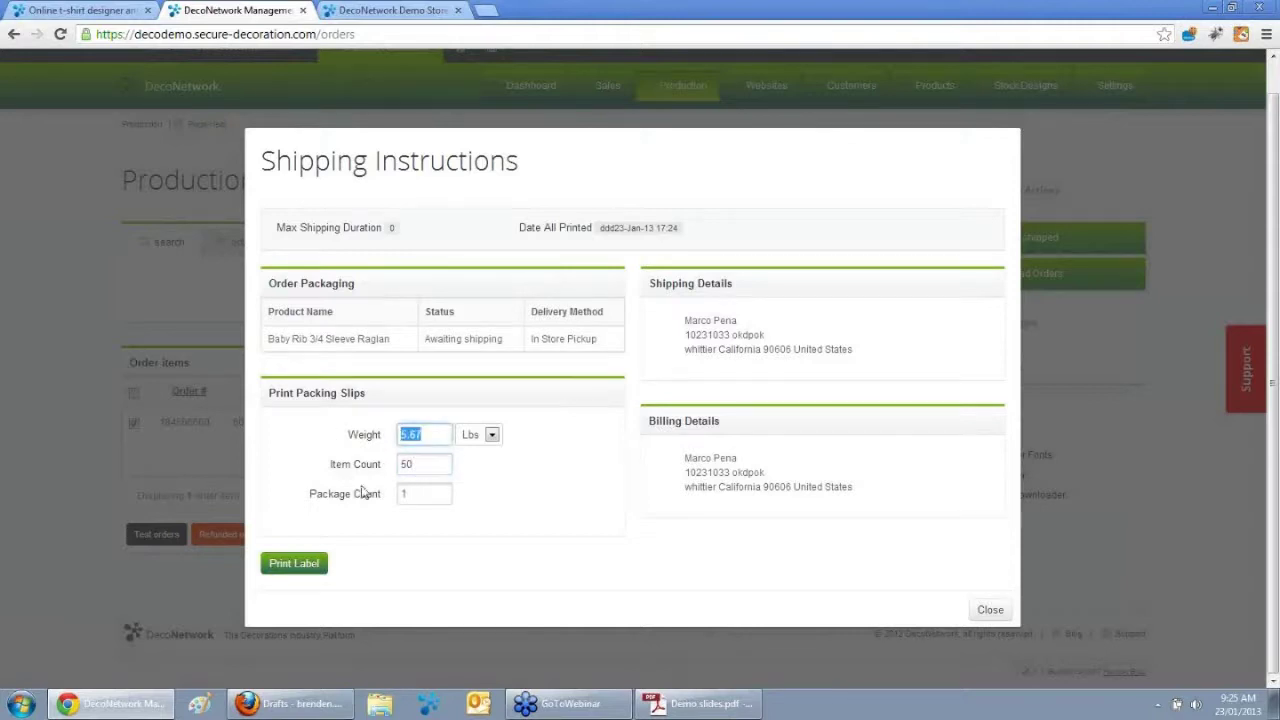
{"action": "double_click", "coordinate": [426, 497]}
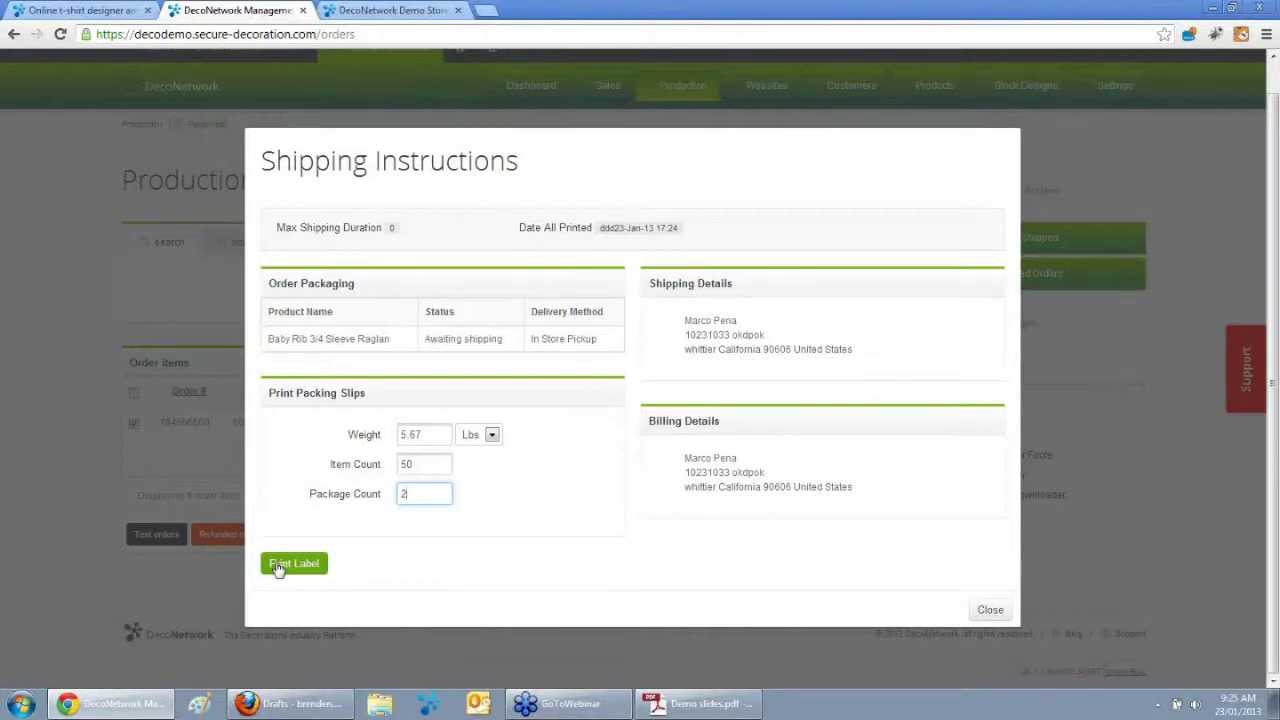
{"action": "left_click", "coordinate": [1000, 614]}
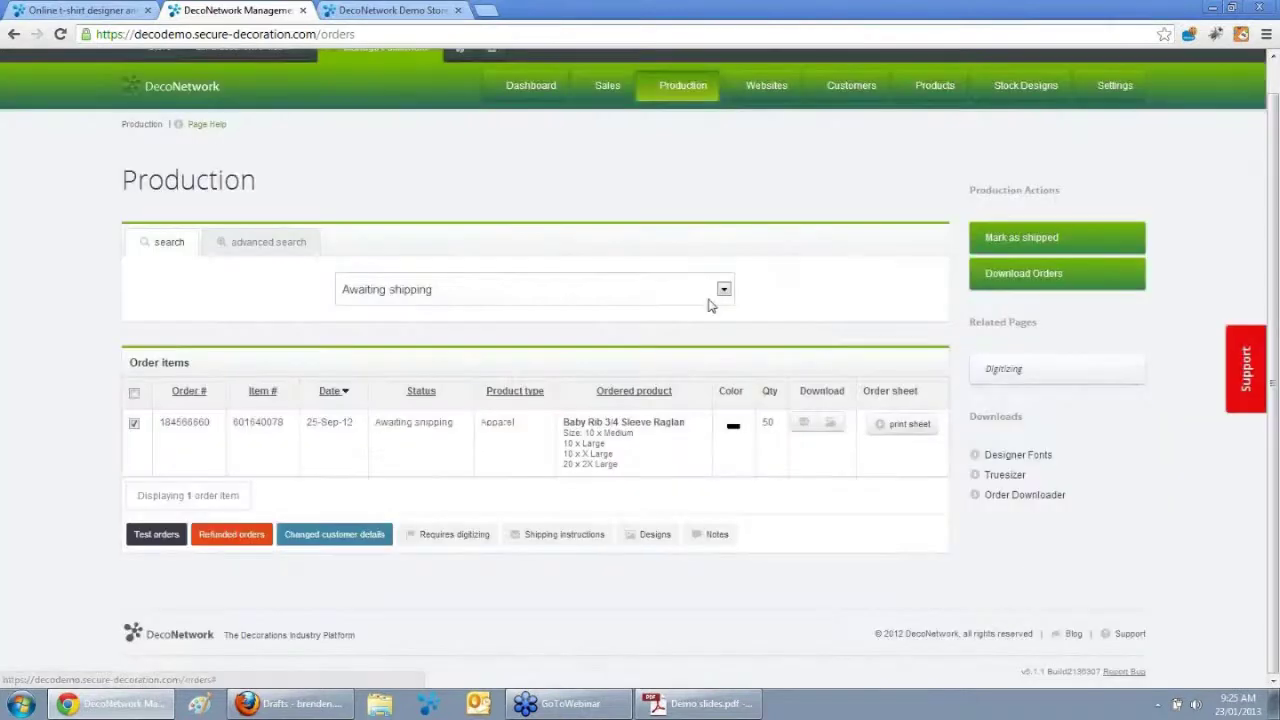
Mark the Baby Rib raglan order 184566660 as shipped
{"action": "left_click", "coordinate": [1010, 240]}
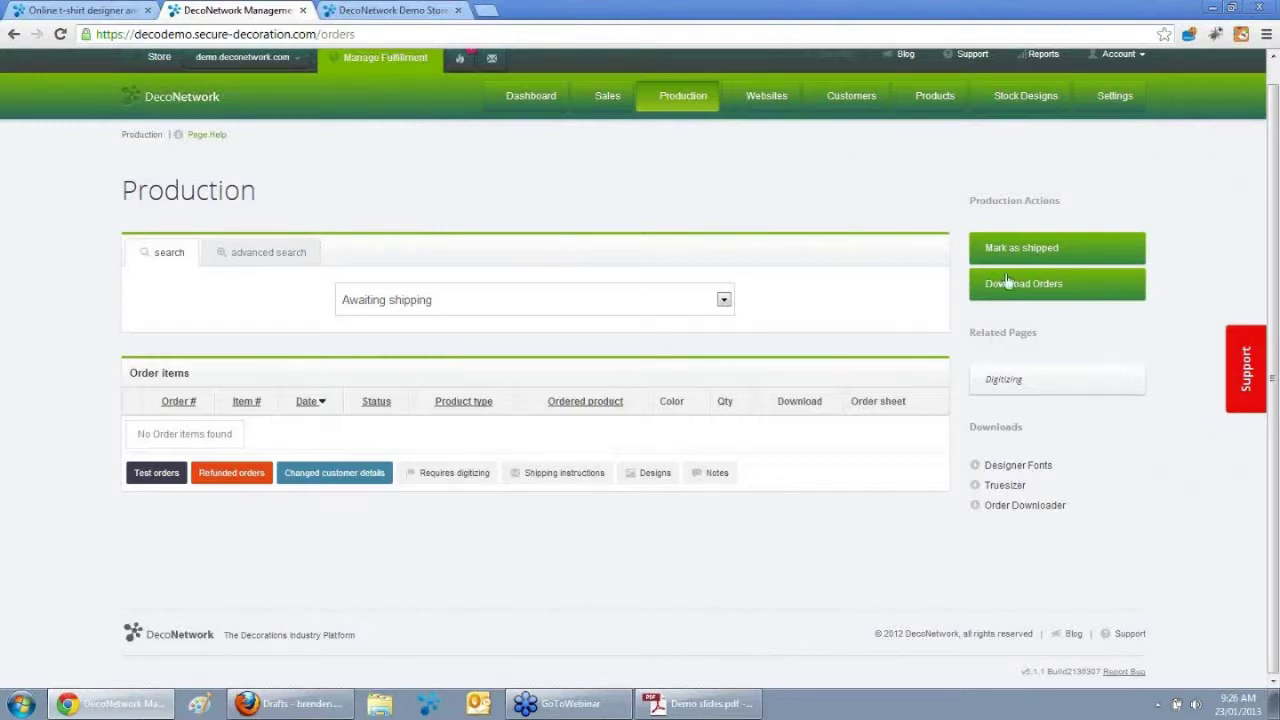
{"action": "left_click", "coordinate": [430, 10]}
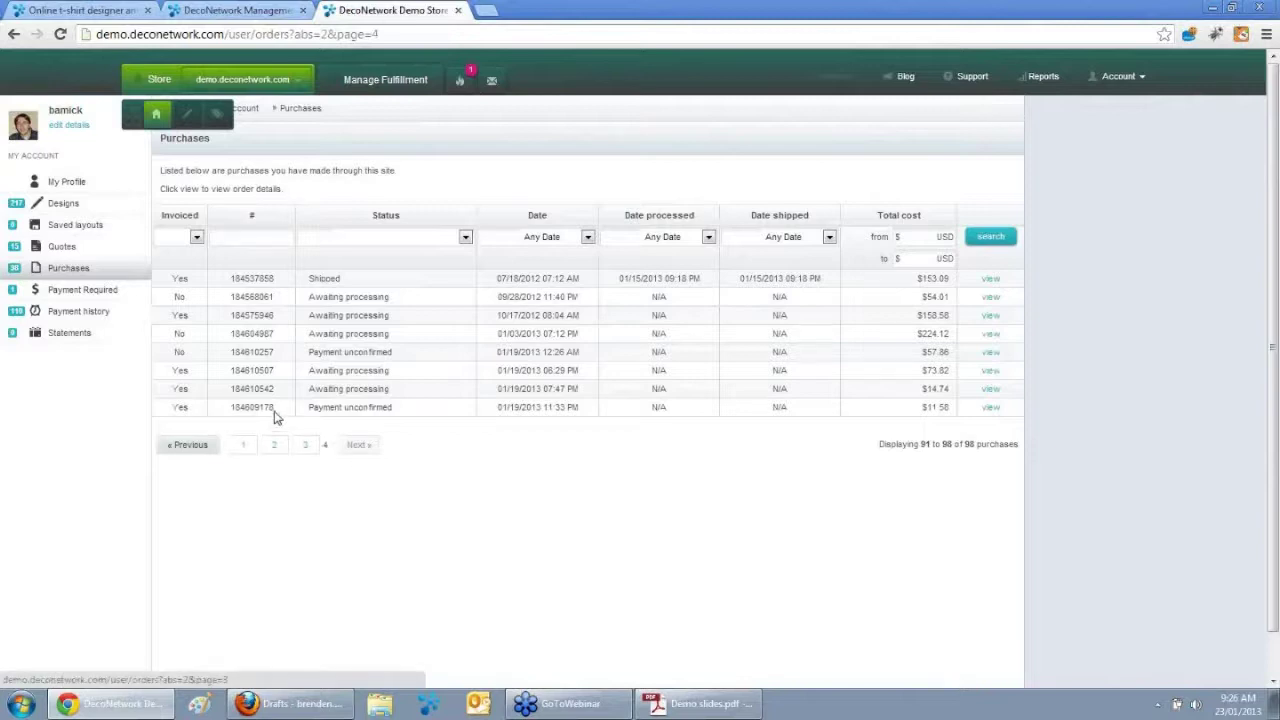
{"action": "left_click", "coordinate": [306, 445]}
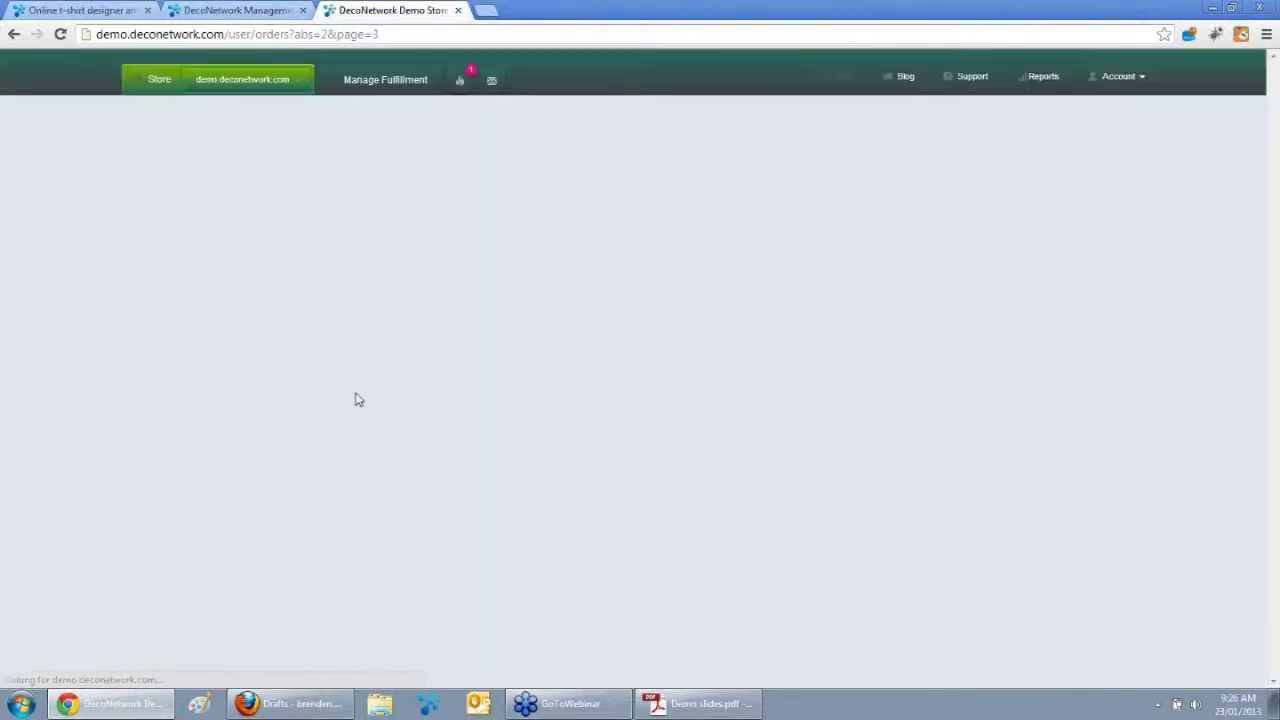
{"action": "scroll", "coordinate": [374, 446], "scroll_direction": "down", "scroll_amount": 3}
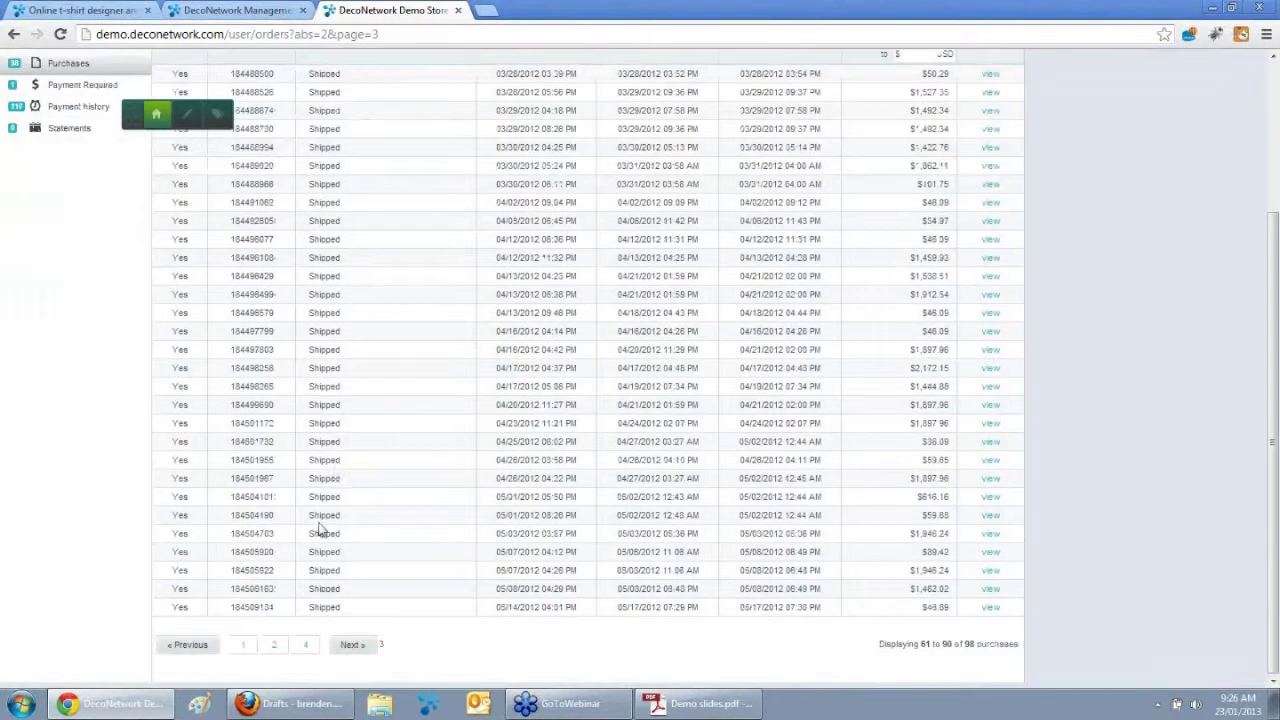
{"action": "scroll", "coordinate": [318, 400], "scroll_direction": "up", "scroll_amount": 2}
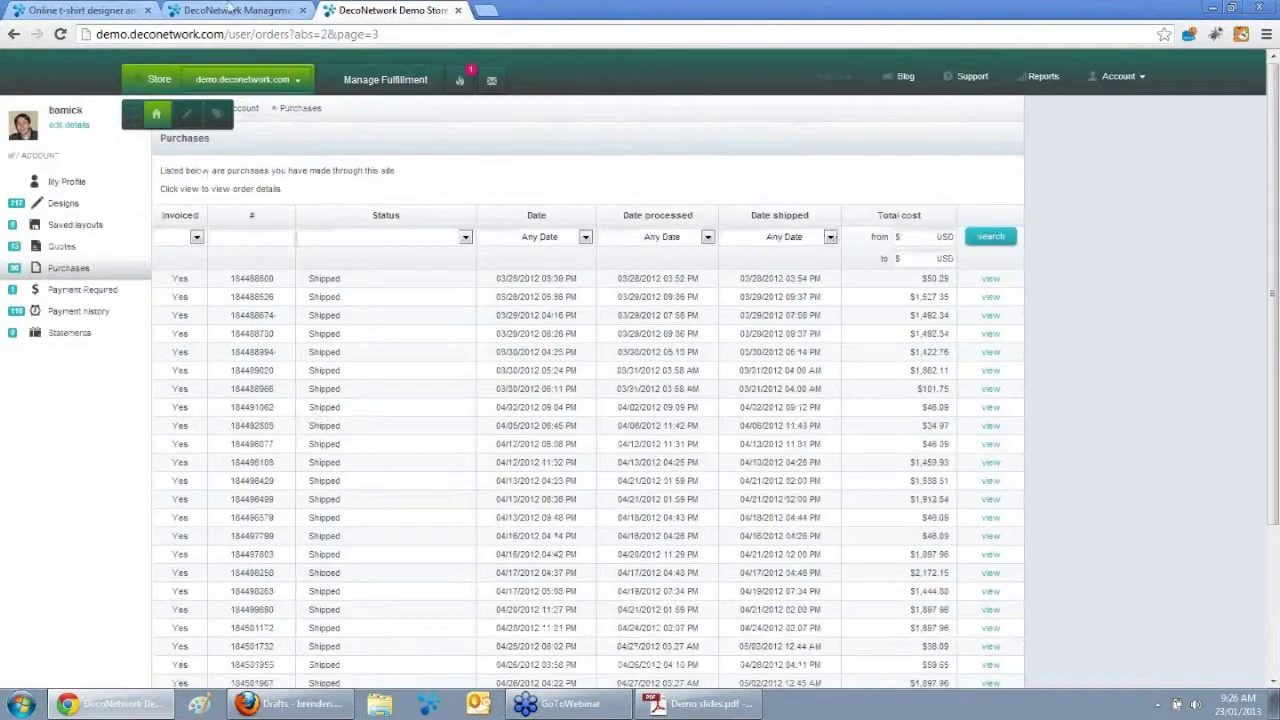
{"action": "left_click", "coordinate": [228, 8]}
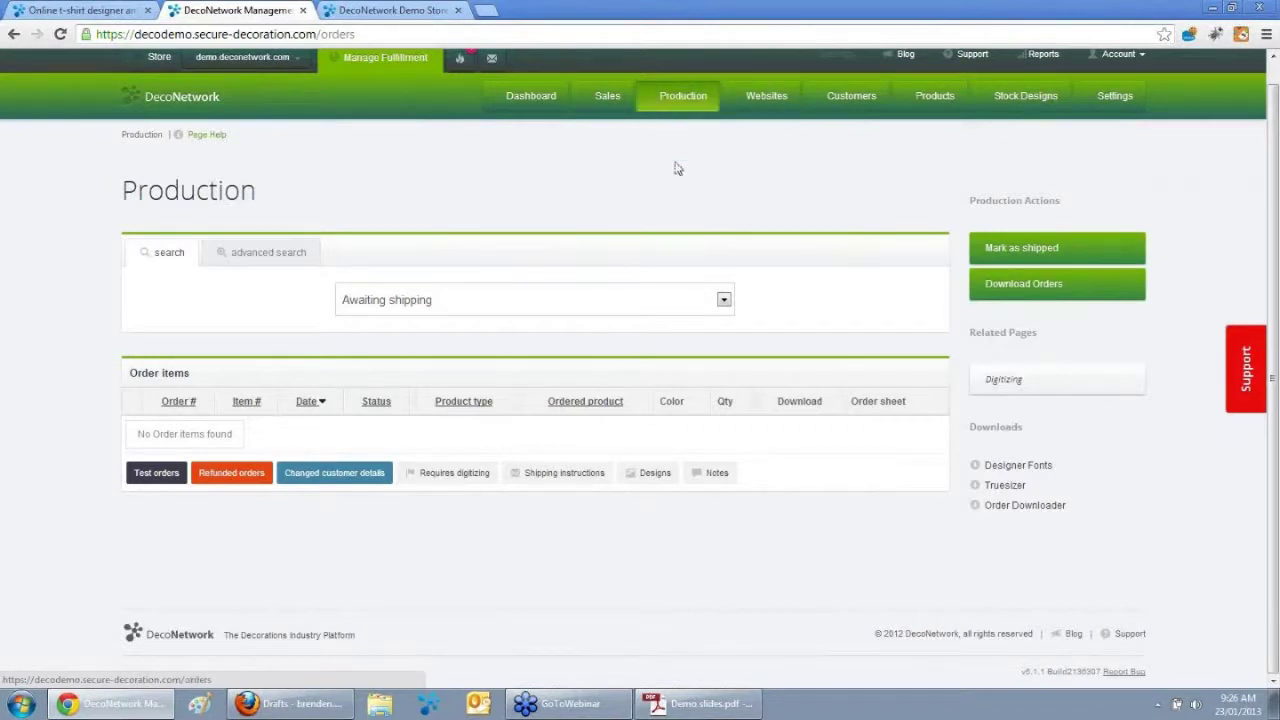
Go to Sales to see the Business Hub 'From Quotes to Orders' overview
{"action": "scroll", "coordinate": [700, 220], "scroll_direction": "up", "scroll_amount": 1}
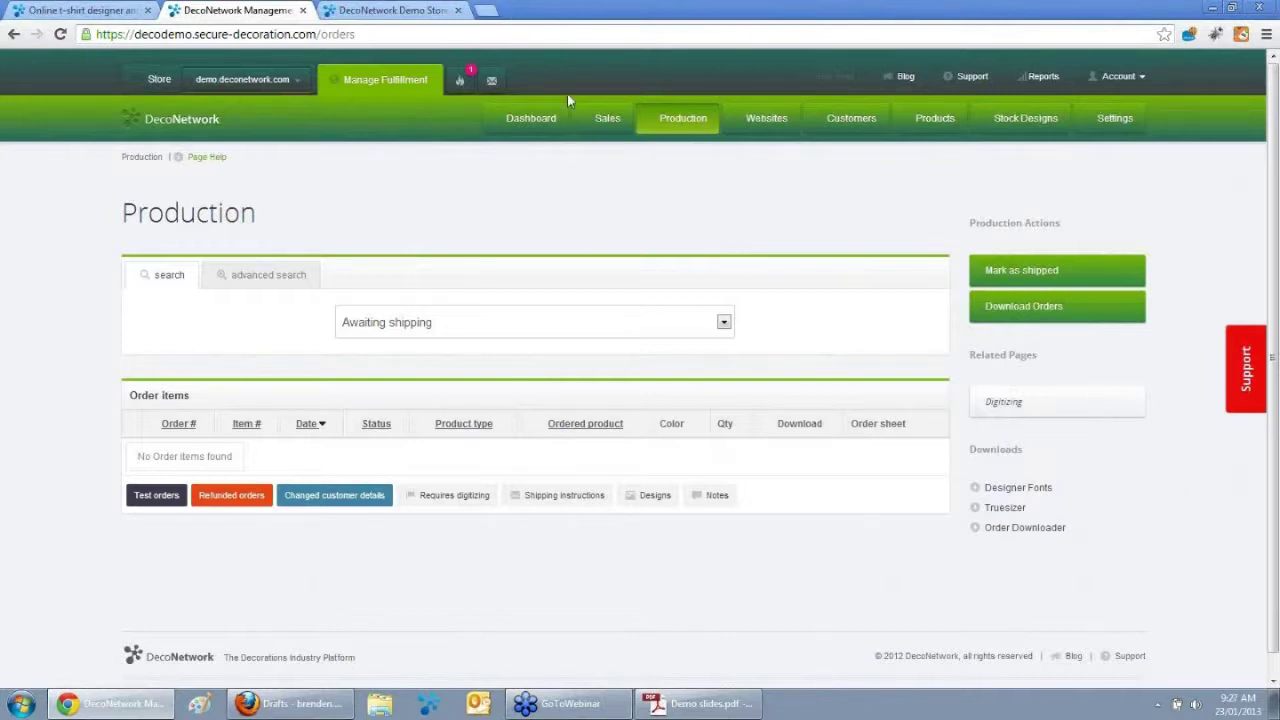
{"action": "left_click", "coordinate": [593, 132]}
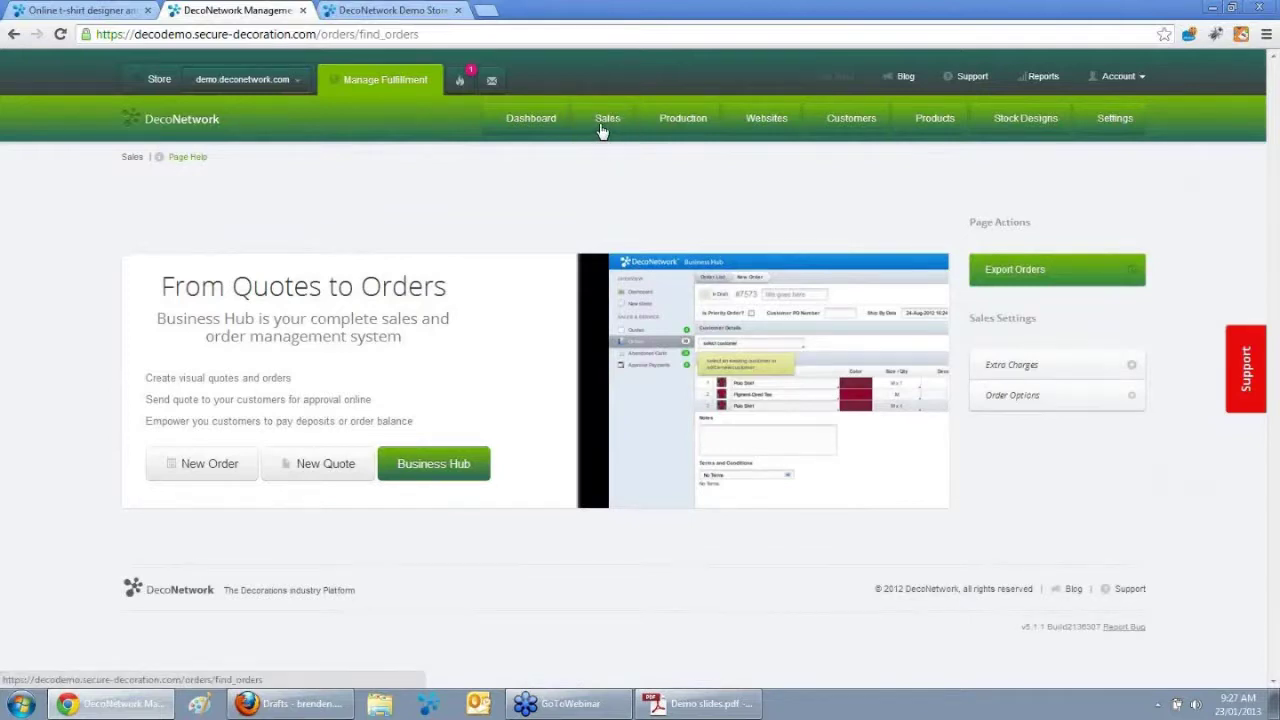
Launch Business Hub in a new tab showing the Order List of 212 open orders
{"action": "left_click", "coordinate": [425, 468]}
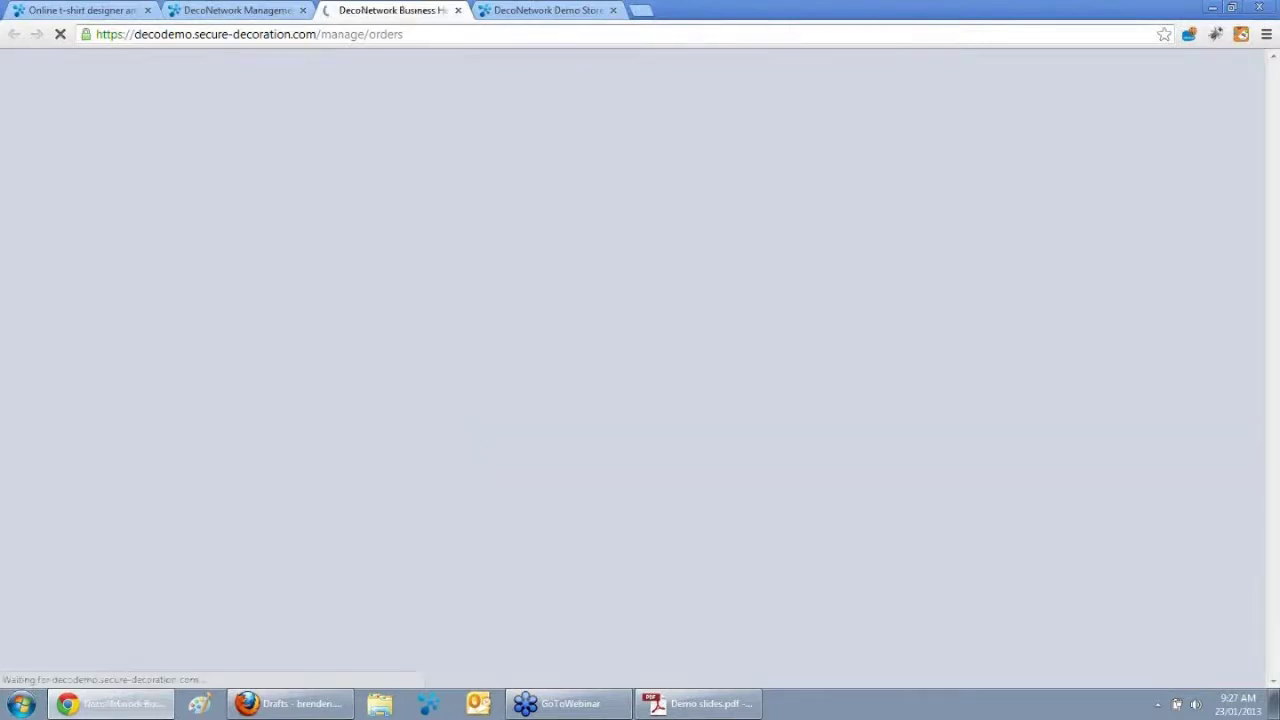
{"action": "left_click", "coordinate": [575, 12]}
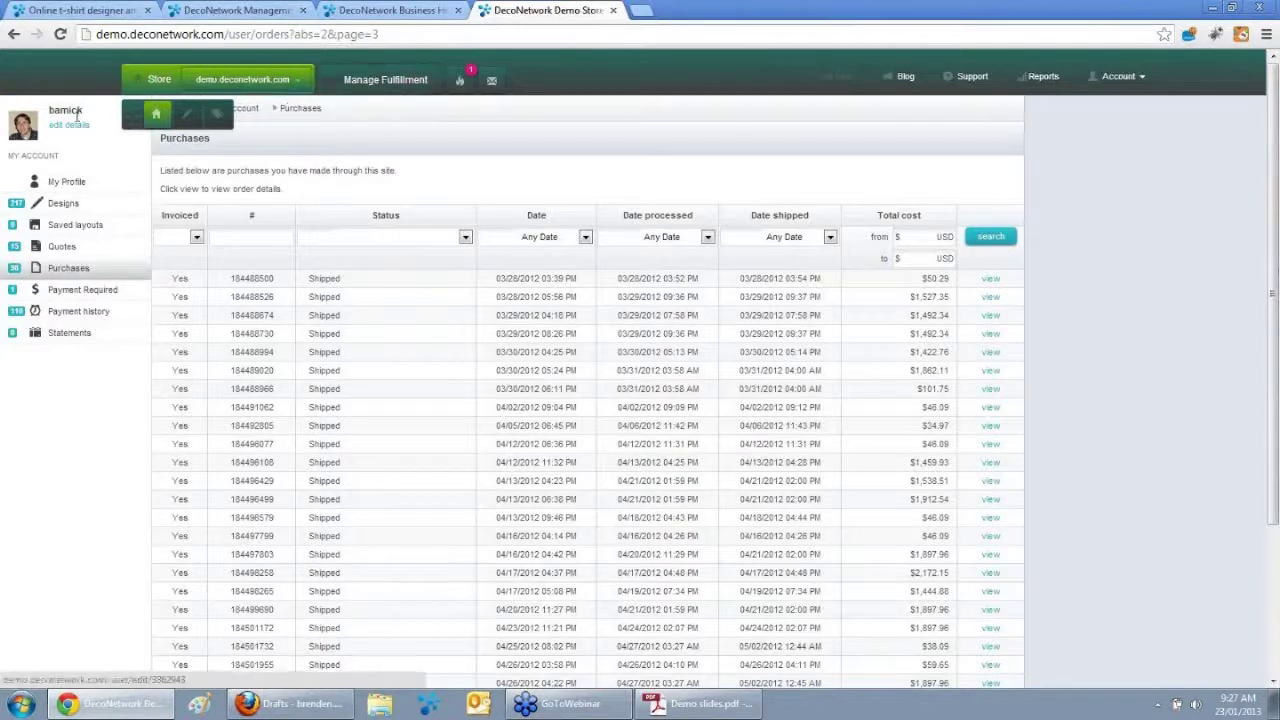
{"action": "left_click", "coordinate": [388, 10]}
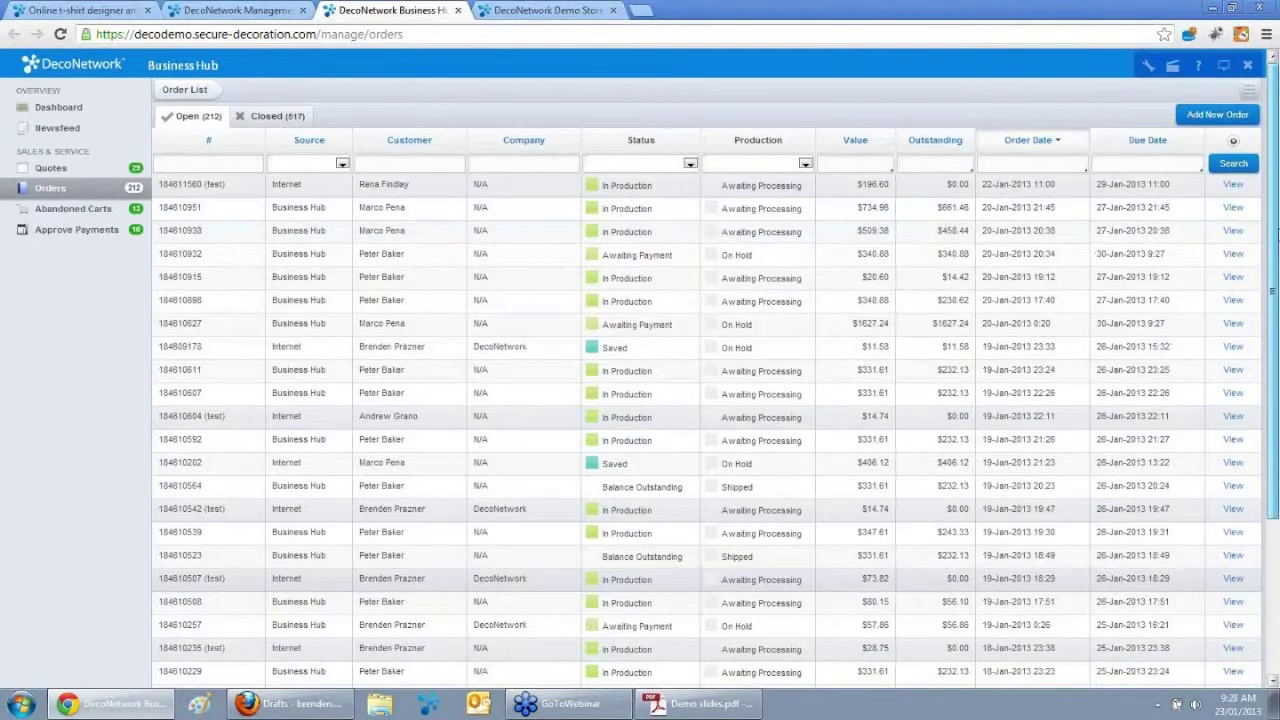
Open the Business Hub Quote List showing the 29 open quotes
{"action": "scroll", "coordinate": [1276, 240], "scroll_direction": "down", "scroll_amount": 1}
{"action": "scroll", "coordinate": [1276, 284], "scroll_direction": "down", "scroll_amount": 3}
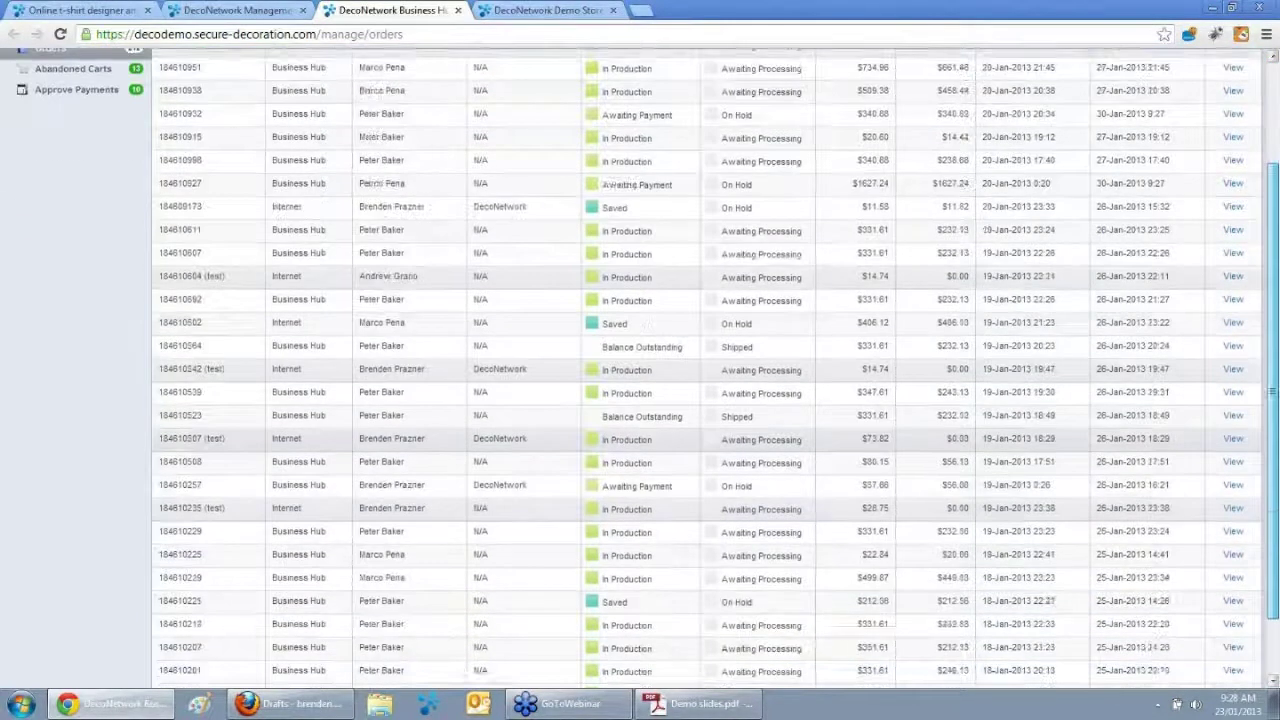
{"action": "scroll", "coordinate": [686, 243], "scroll_direction": "up", "scroll_amount": 4}
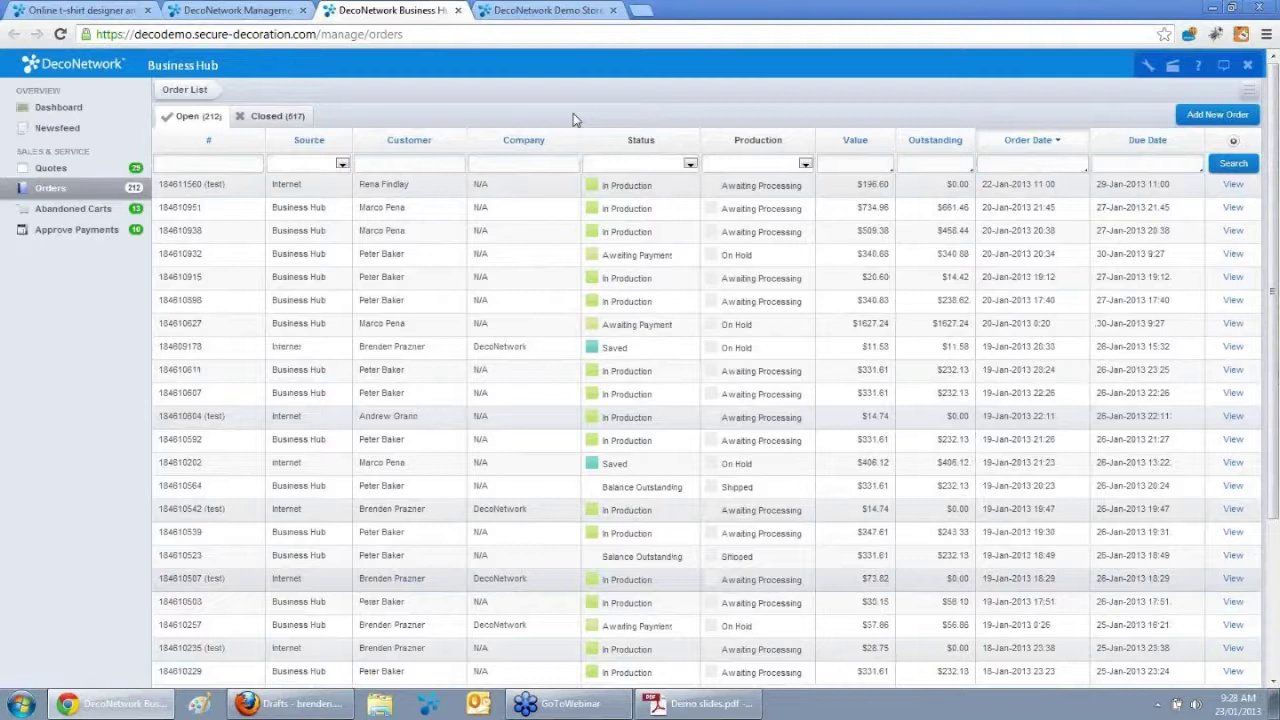
{"action": "left_click", "coordinate": [63, 190]}
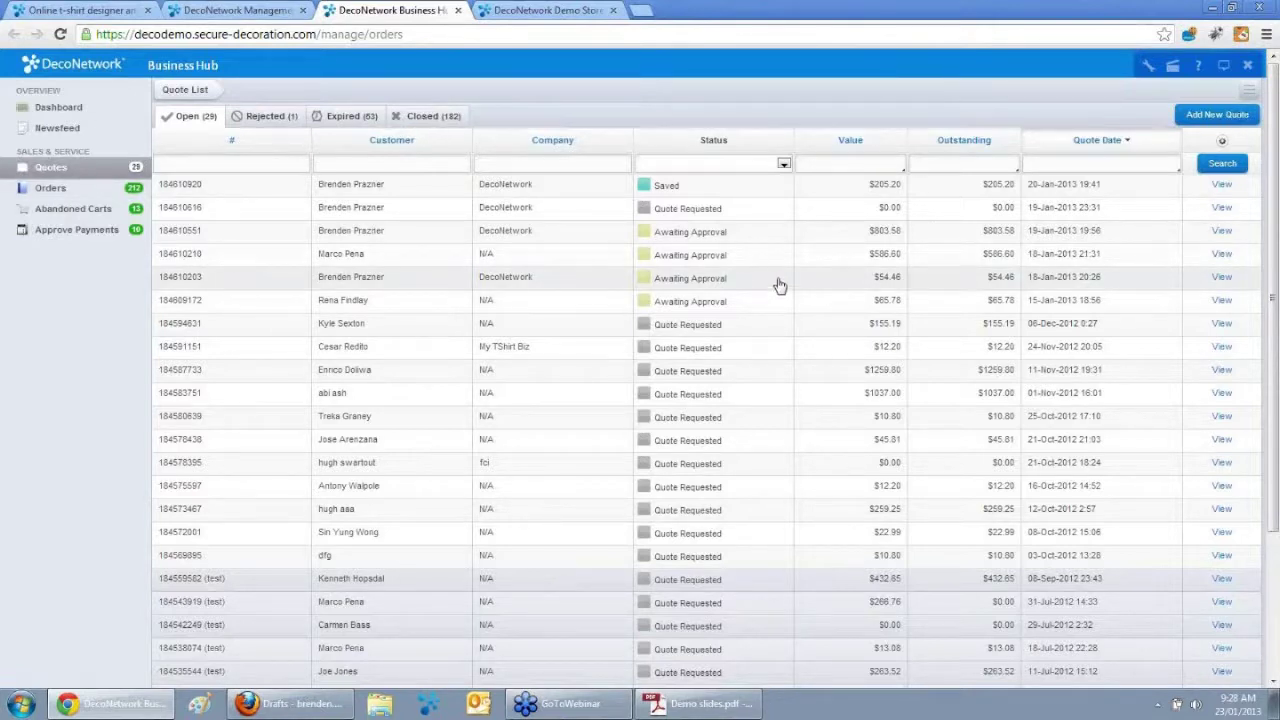
Start a new quote and assign the existing customer found by name search
{"action": "left_click", "coordinate": [1208, 118]}
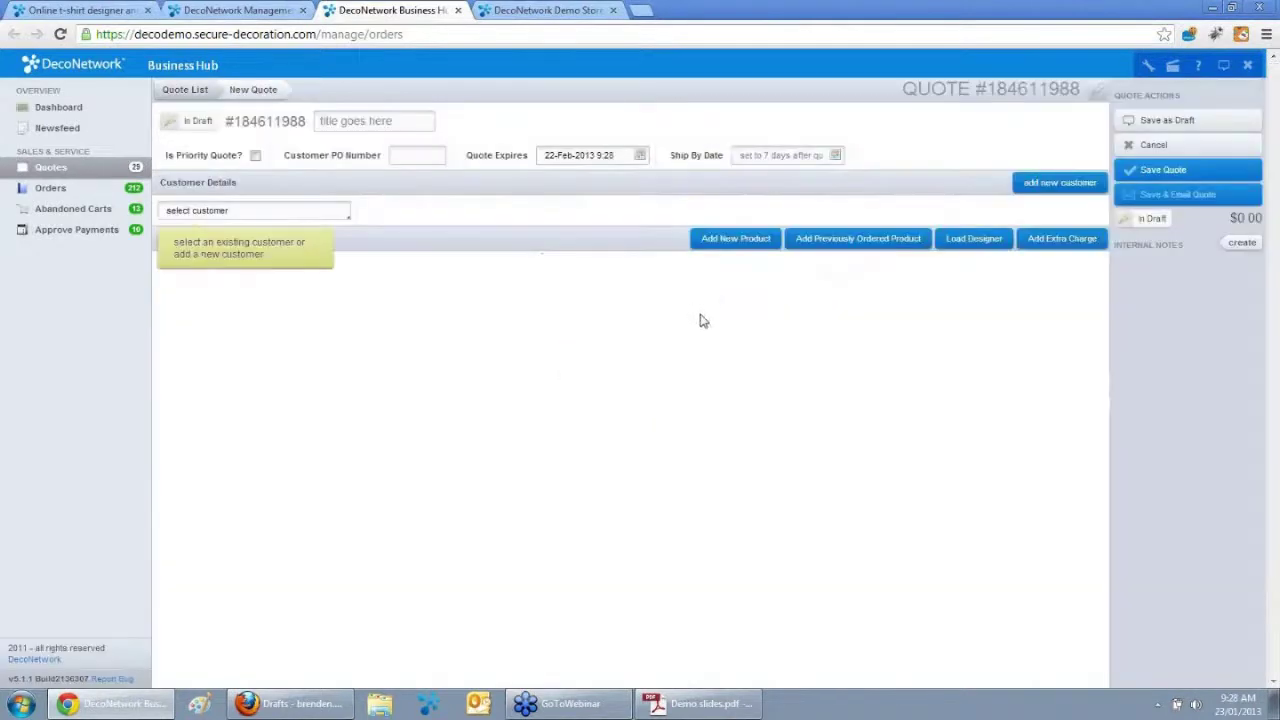
{"action": "left_click", "coordinate": [246, 214]}
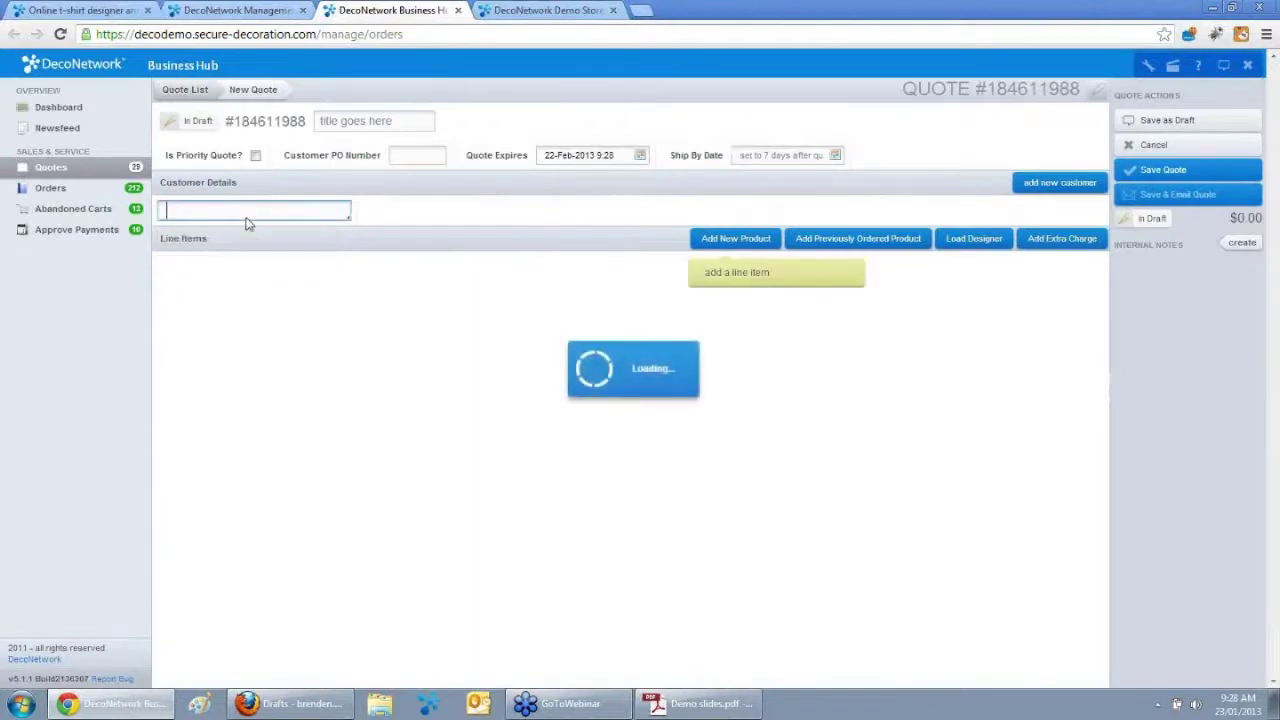
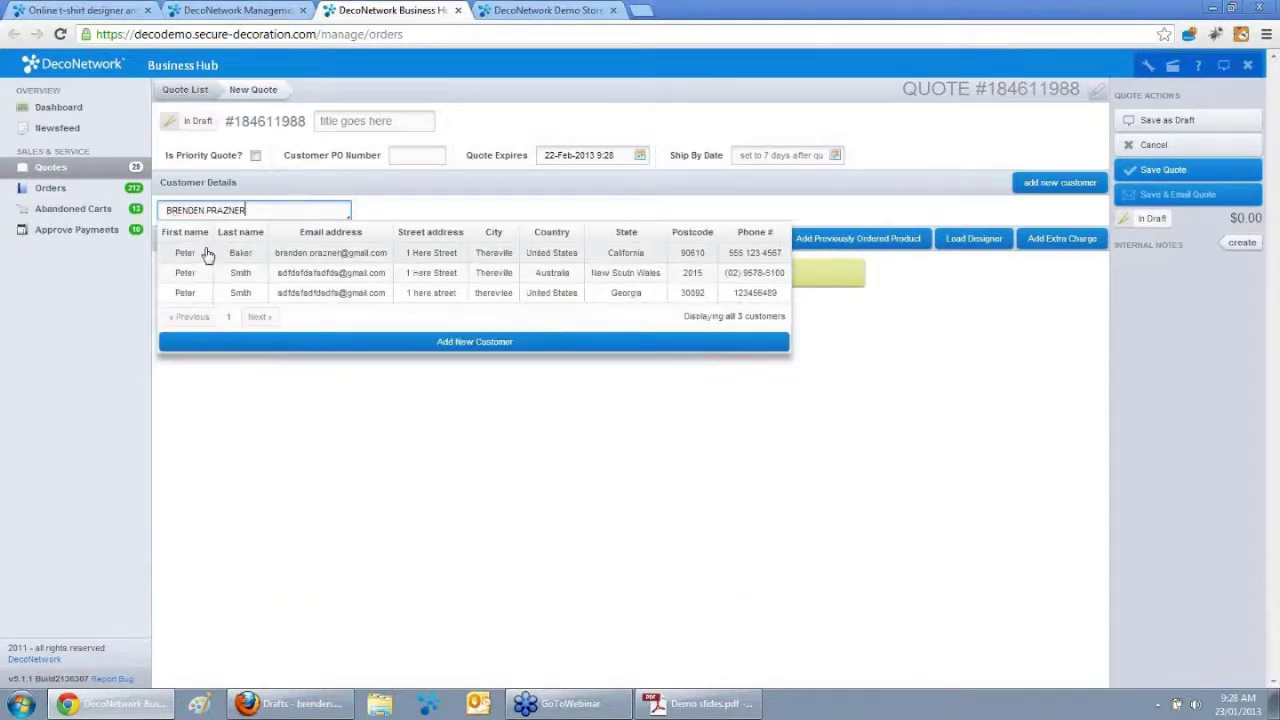
{"action": "left_click", "coordinate": [193, 257]}
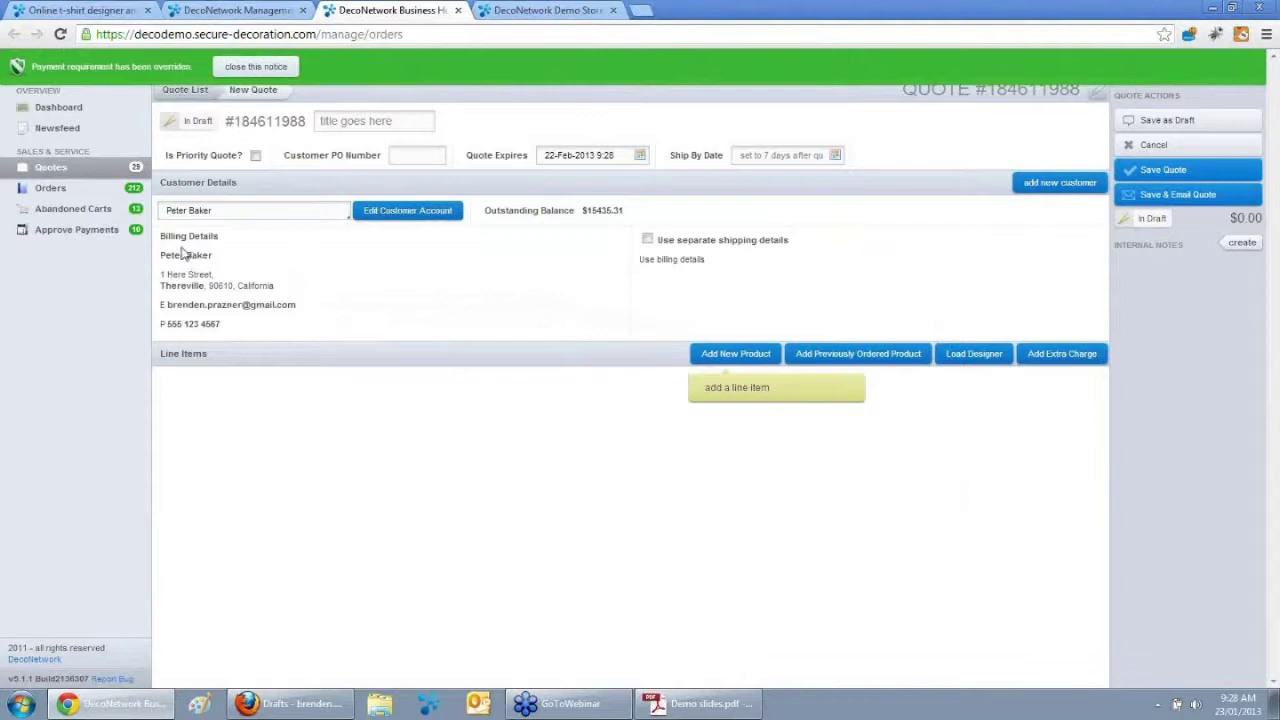
Add a 2000 Ultra Cotton 100% Cotton T Shirt line item to the quote
{"action": "left_click", "coordinate": [731, 356]}
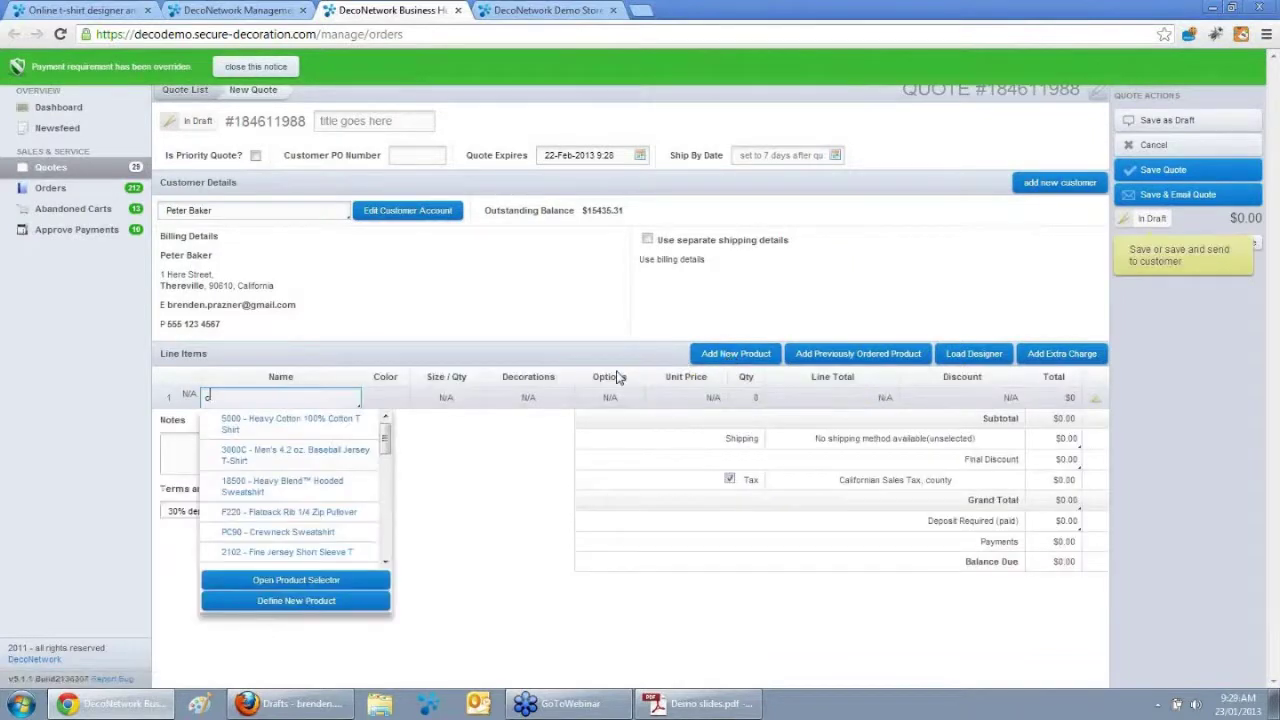
{"action": "type", "text": "cotton"}
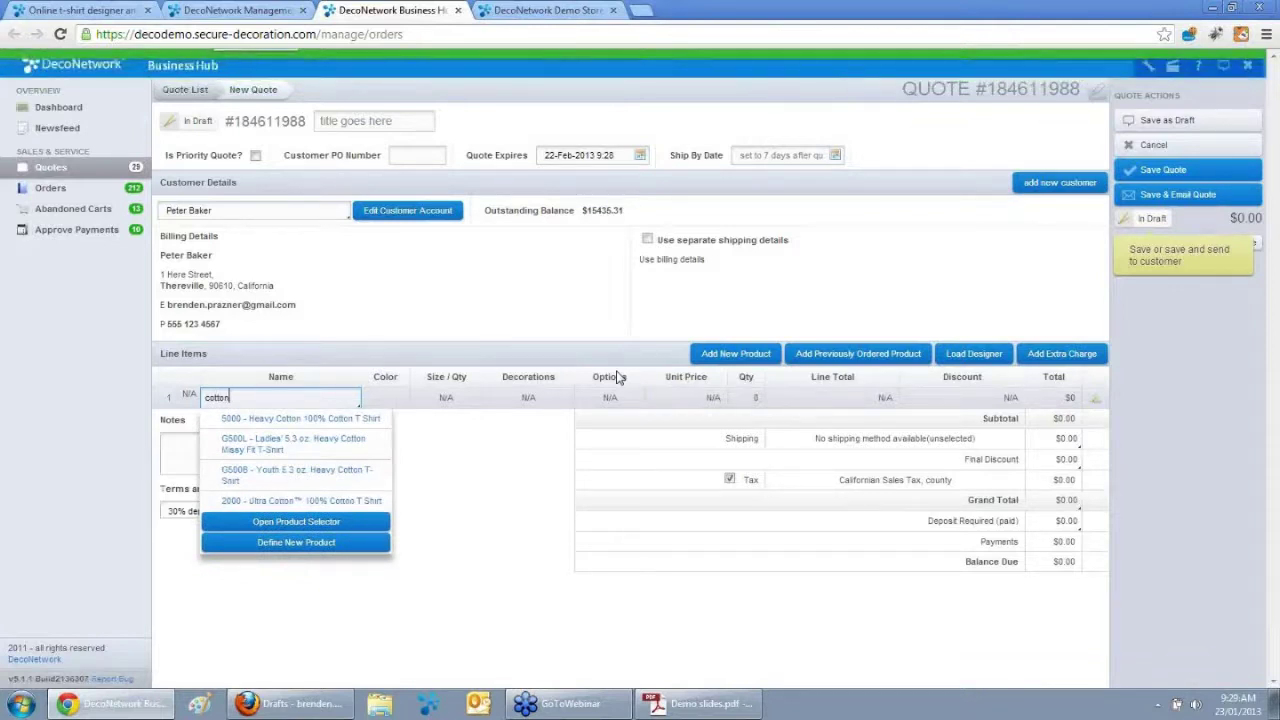
{"action": "left_click", "coordinate": [270, 507]}
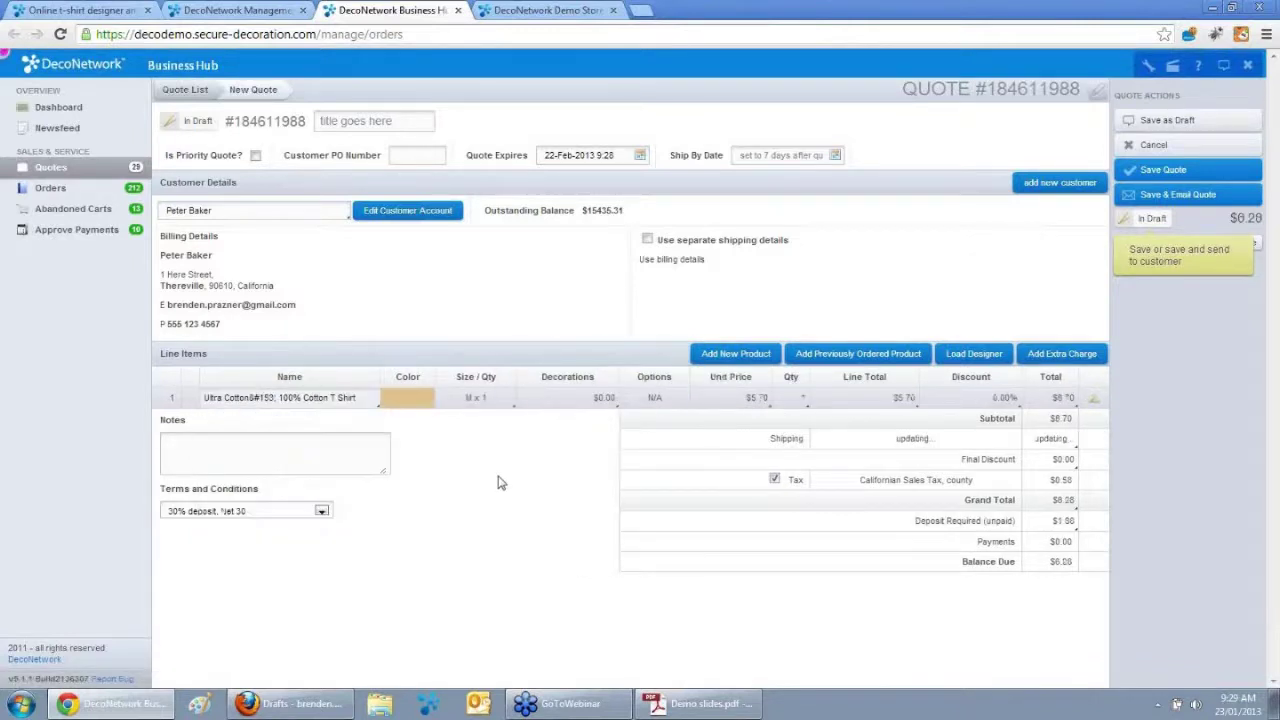
Make the shirt line red, with size M at 0 and 25 unspecified-size shirts
{"action": "left_click", "coordinate": [419, 409]}
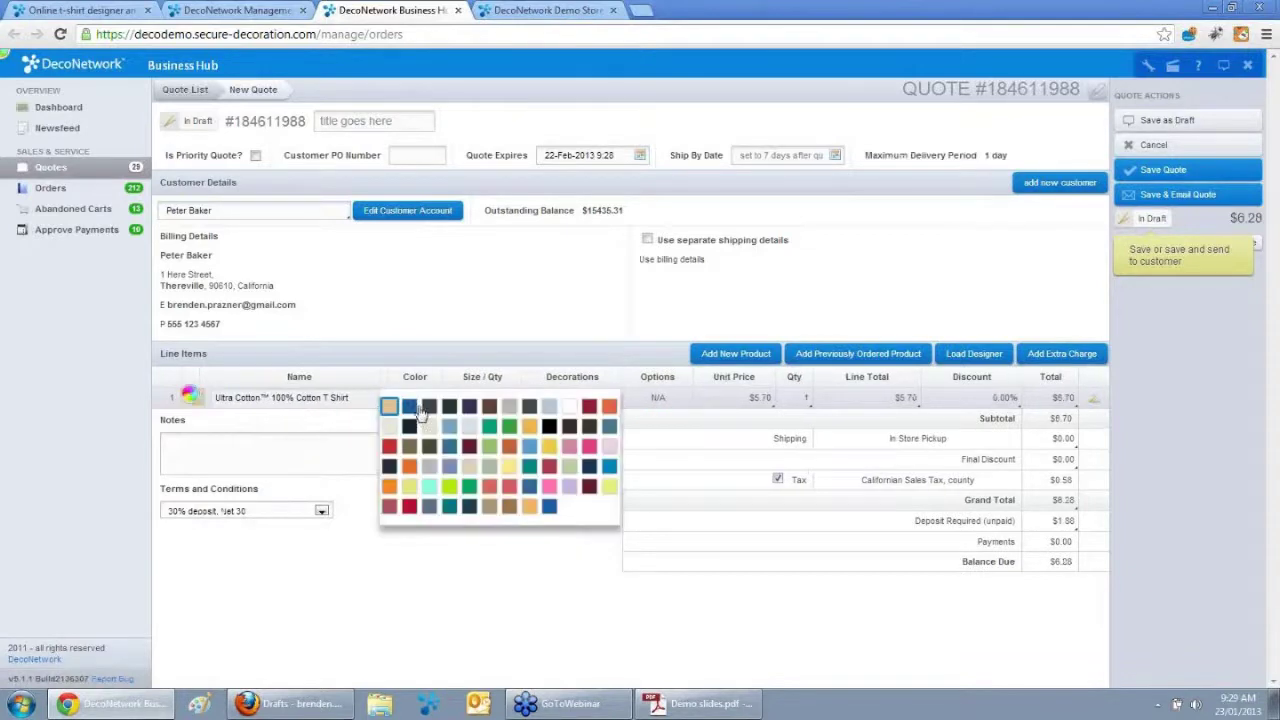
{"action": "left_click", "coordinate": [390, 456]}
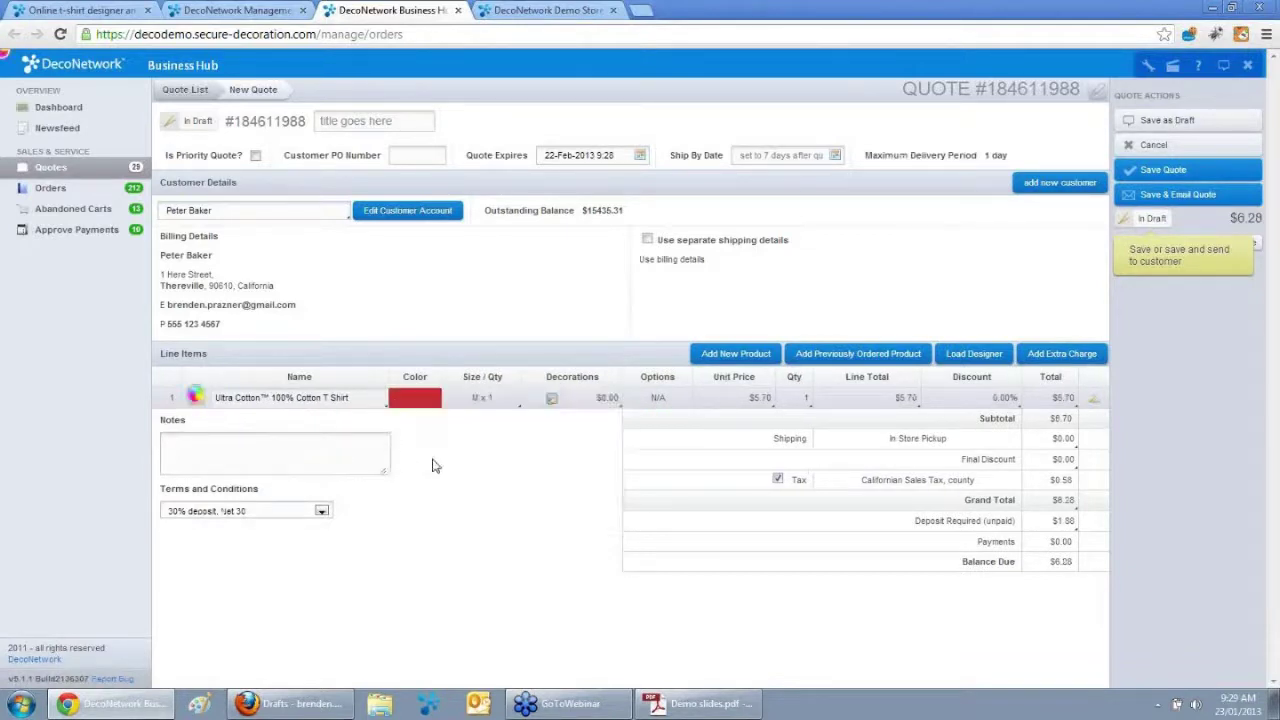
{"action": "left_click", "coordinate": [502, 406]}
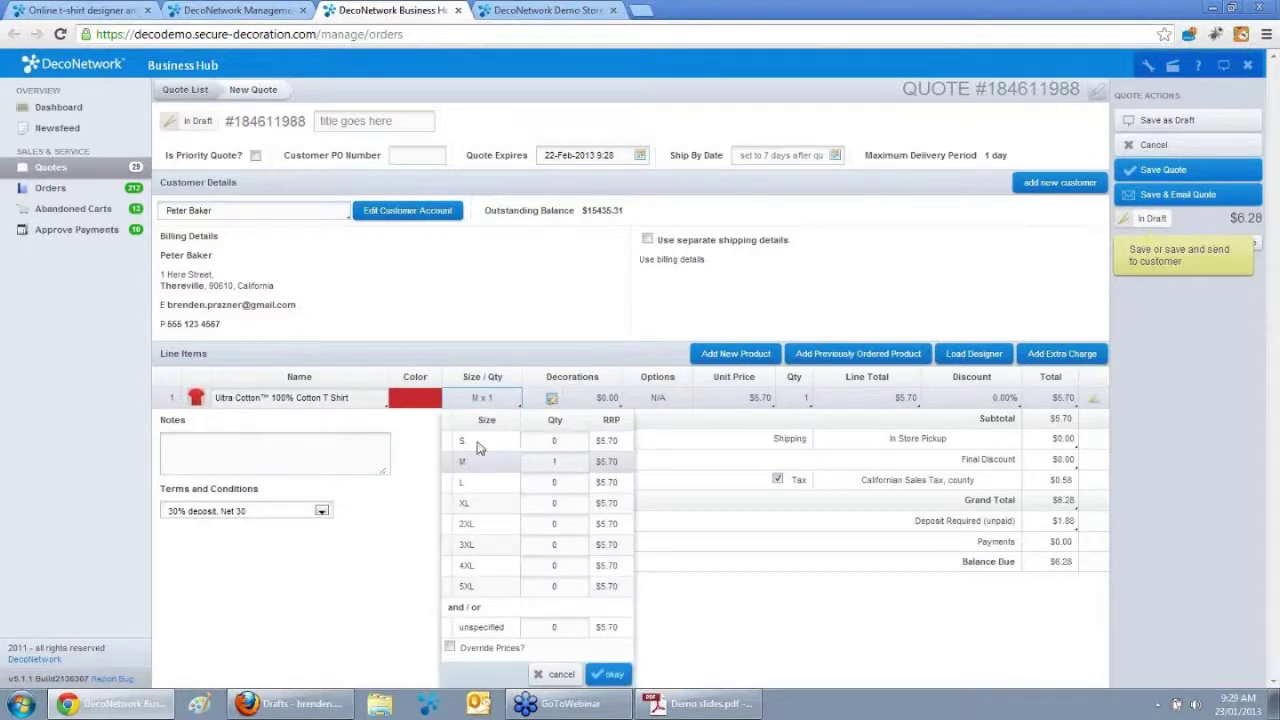
{"action": "left_click", "coordinate": [554, 464]}
{"action": "type", "text": "0"}
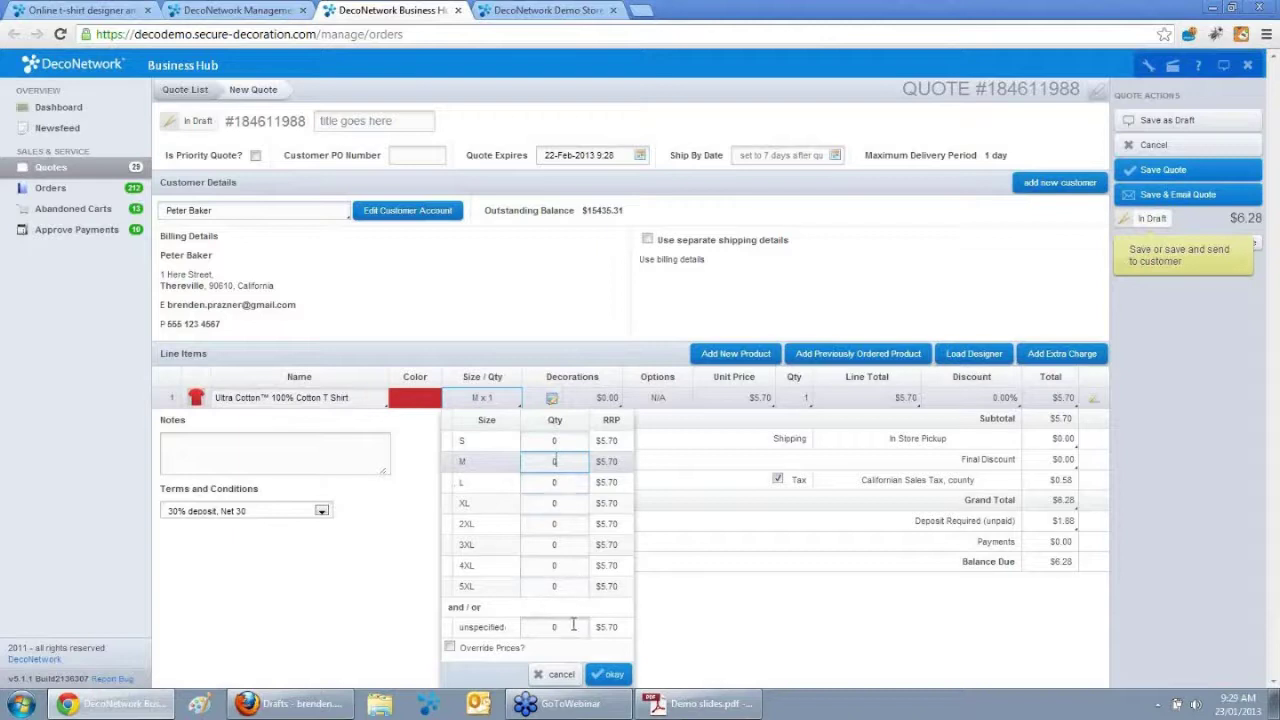
{"action": "left_click", "coordinate": [568, 626]}
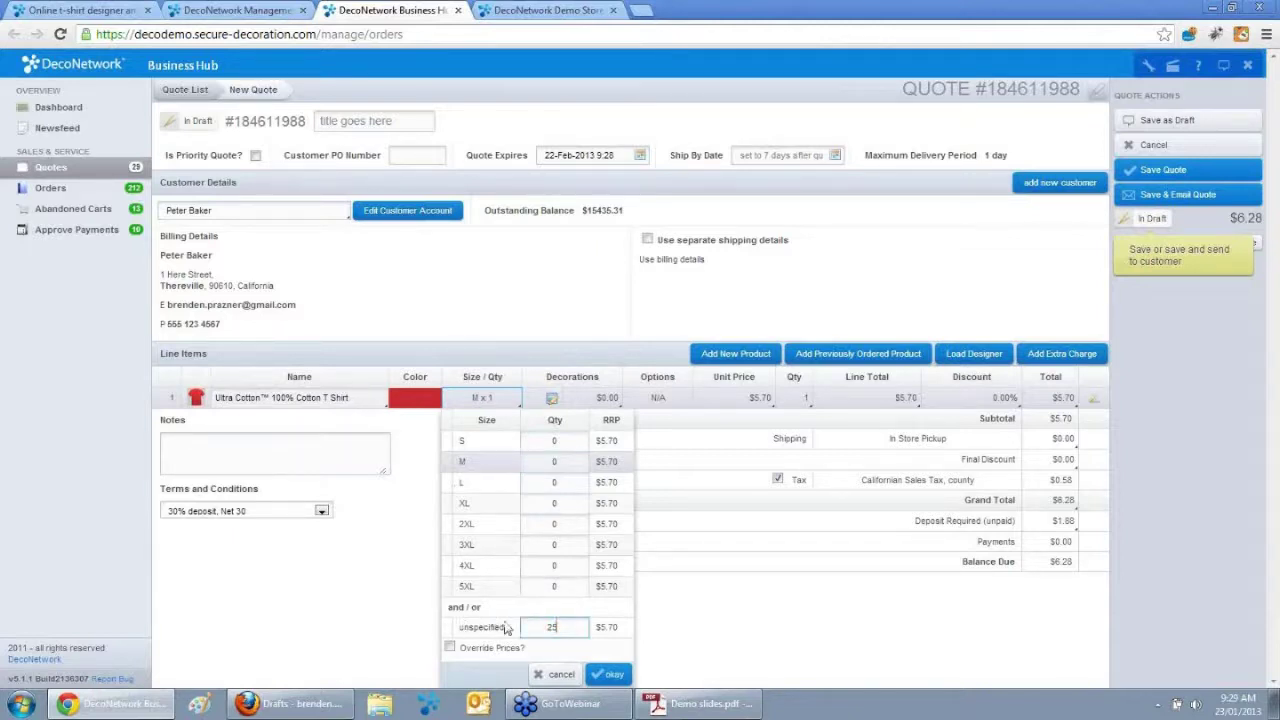
{"action": "left_click", "coordinate": [611, 677]}
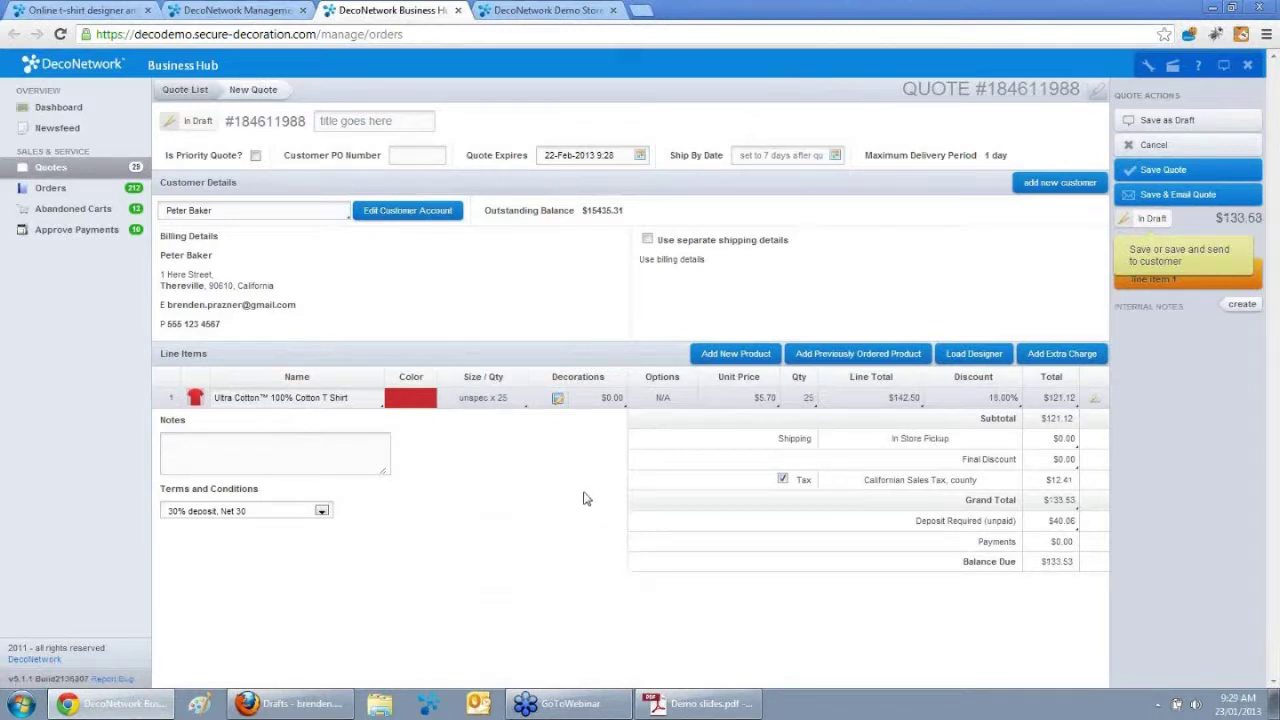
Place the DN Logo printing design higher on the shirt front, adding $8.85 per shirt
{"action": "left_click", "coordinate": [558, 400]}
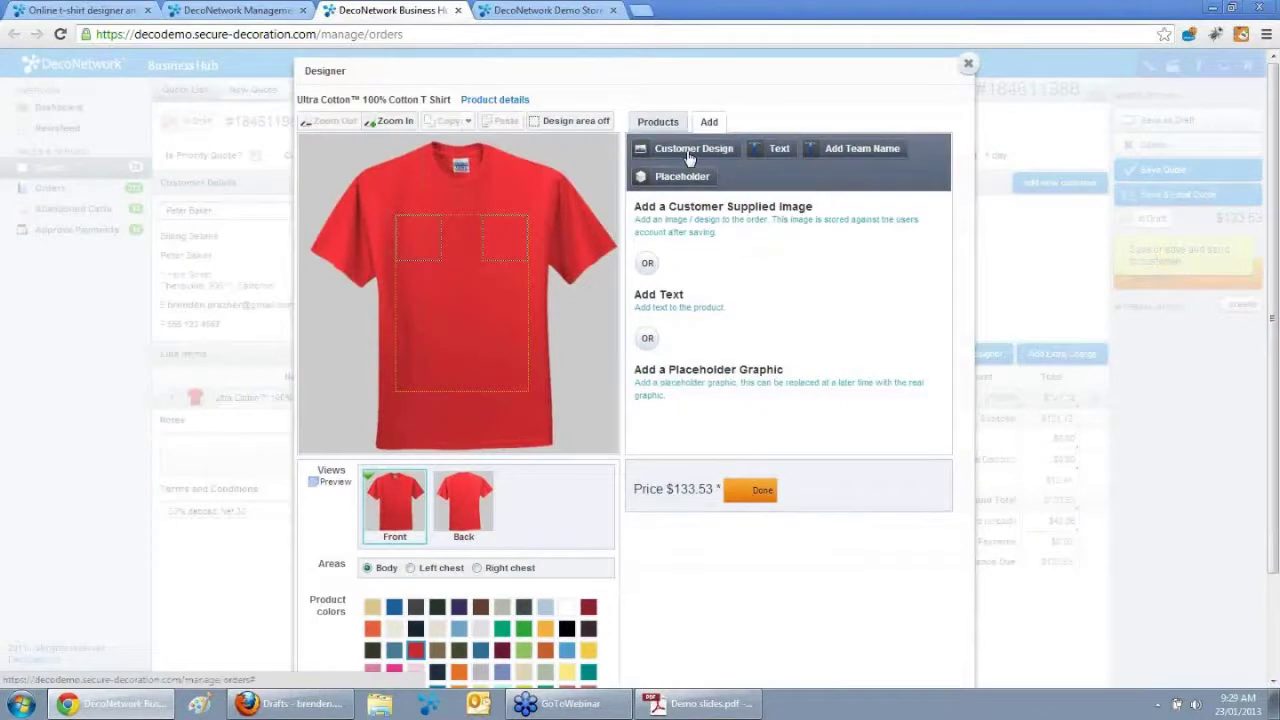
{"action": "left_click", "coordinate": [689, 152]}
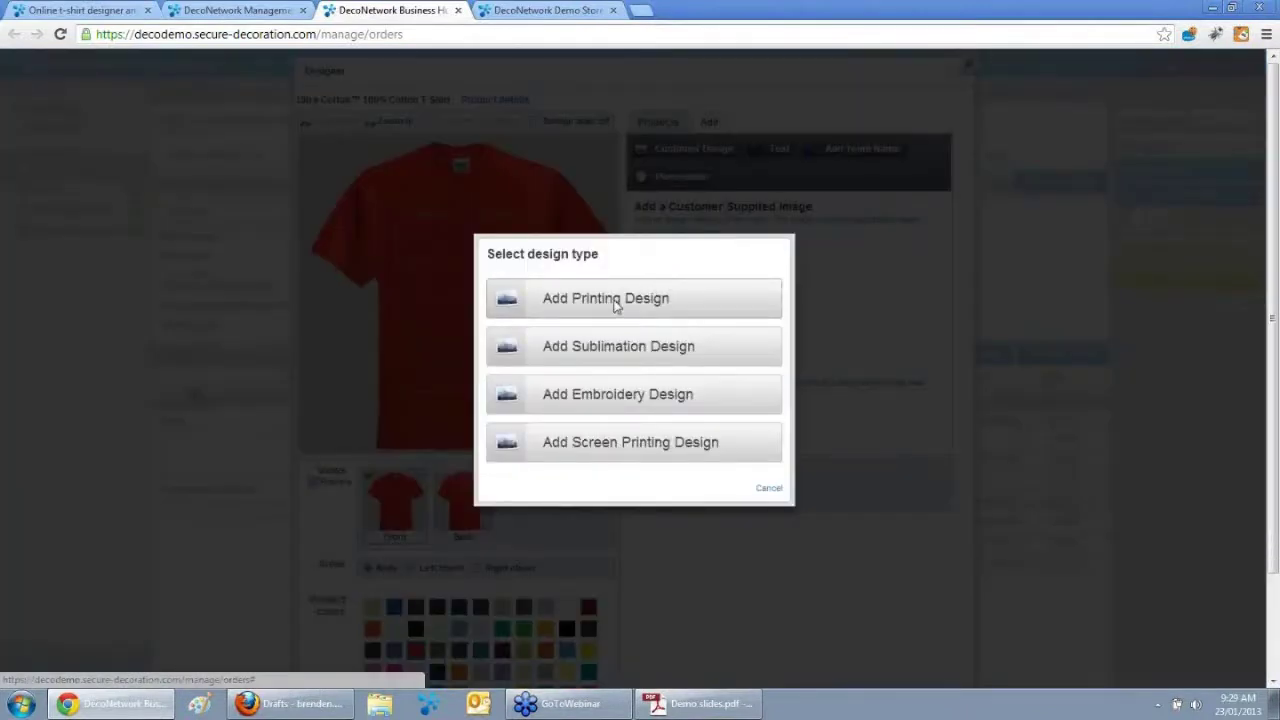
{"action": "left_click", "coordinate": [615, 305]}
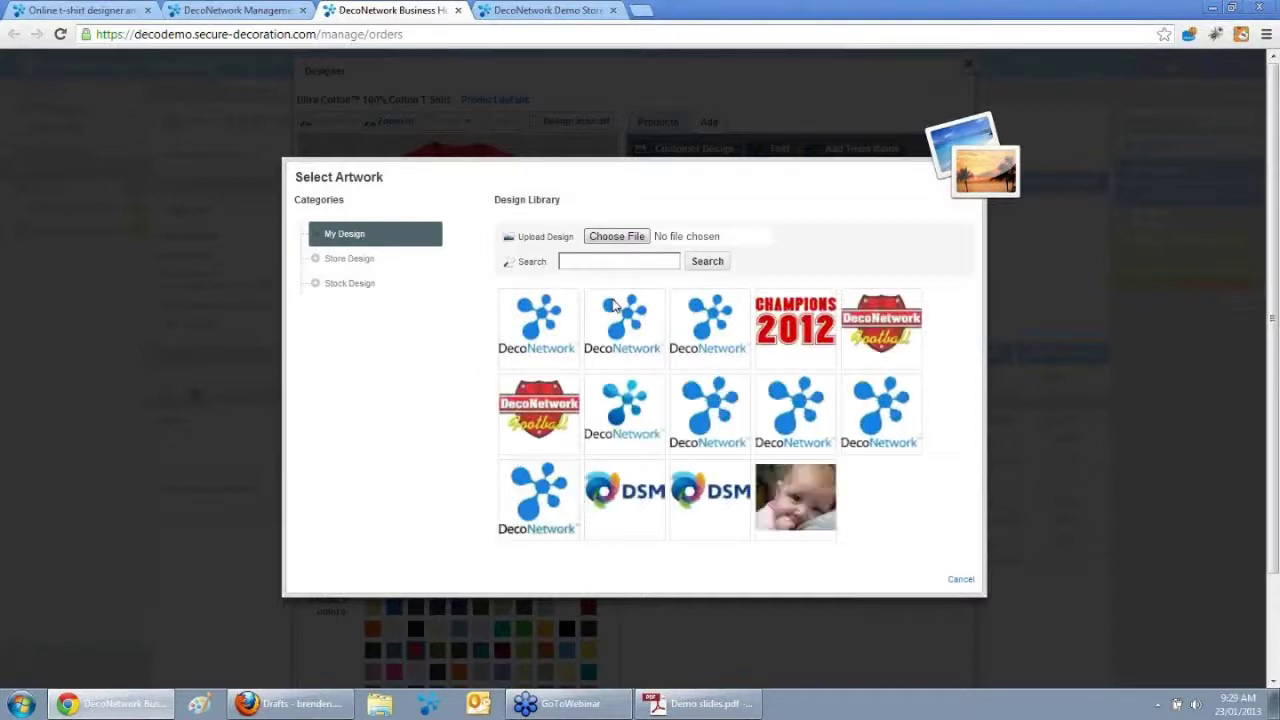
{"action": "left_click", "coordinate": [545, 342]}
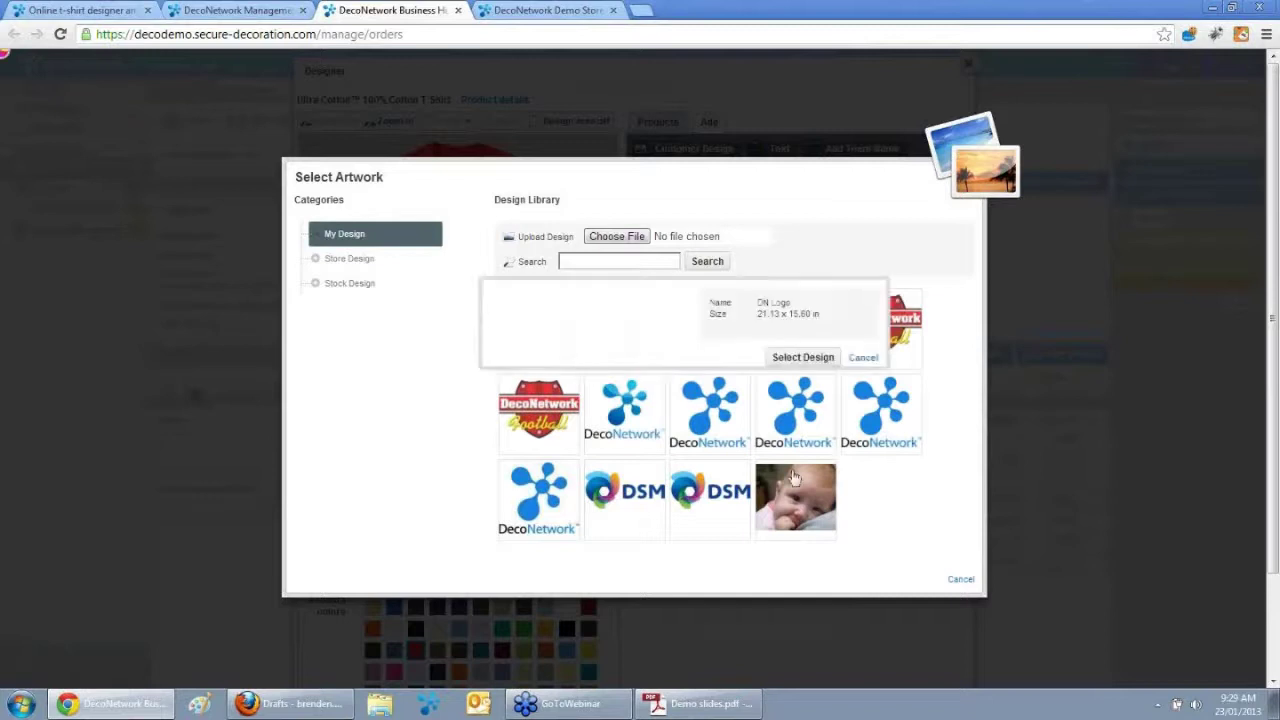
{"action": "left_click", "coordinate": [803, 357]}
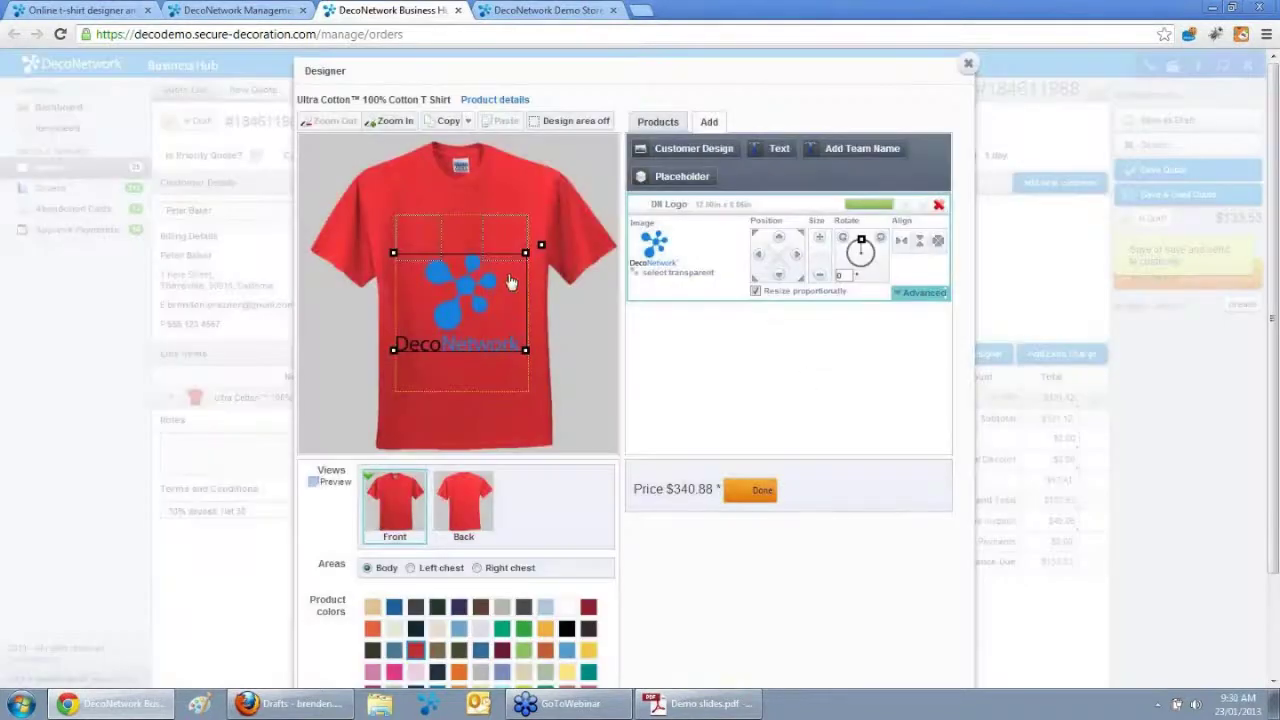
{"action": "left_click_drag", "start_coordinate": [464, 272], "coordinate": [466, 245]}
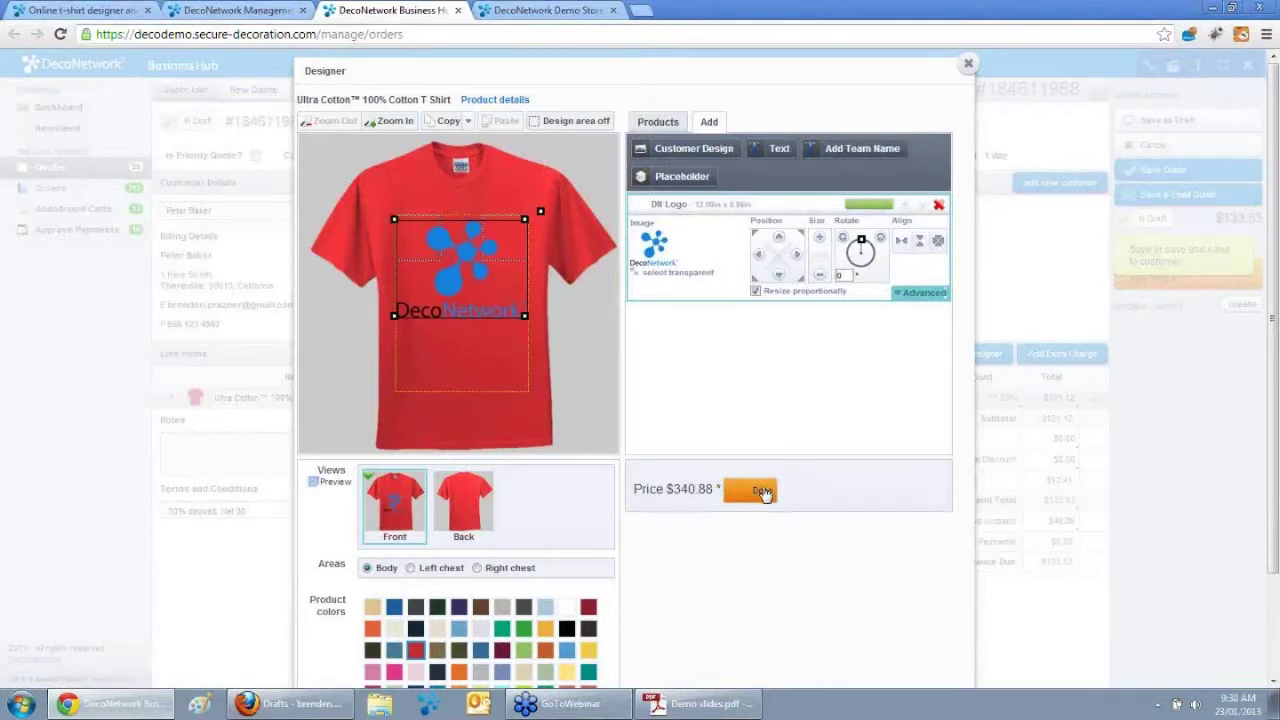
{"action": "left_click", "coordinate": [762, 492]}
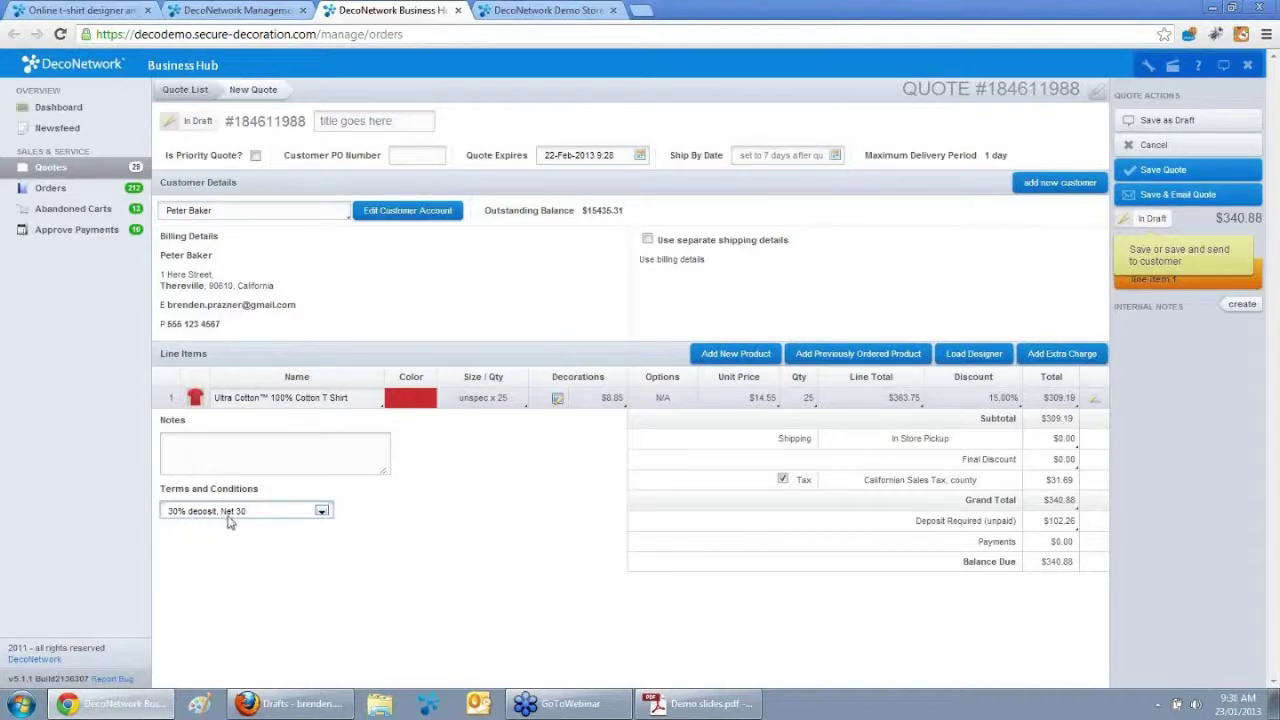
{"action": "left_click_drag", "start_coordinate": [582, 211], "coordinate": [630, 224]}
{"action": "left_click", "coordinate": [600, 217]}
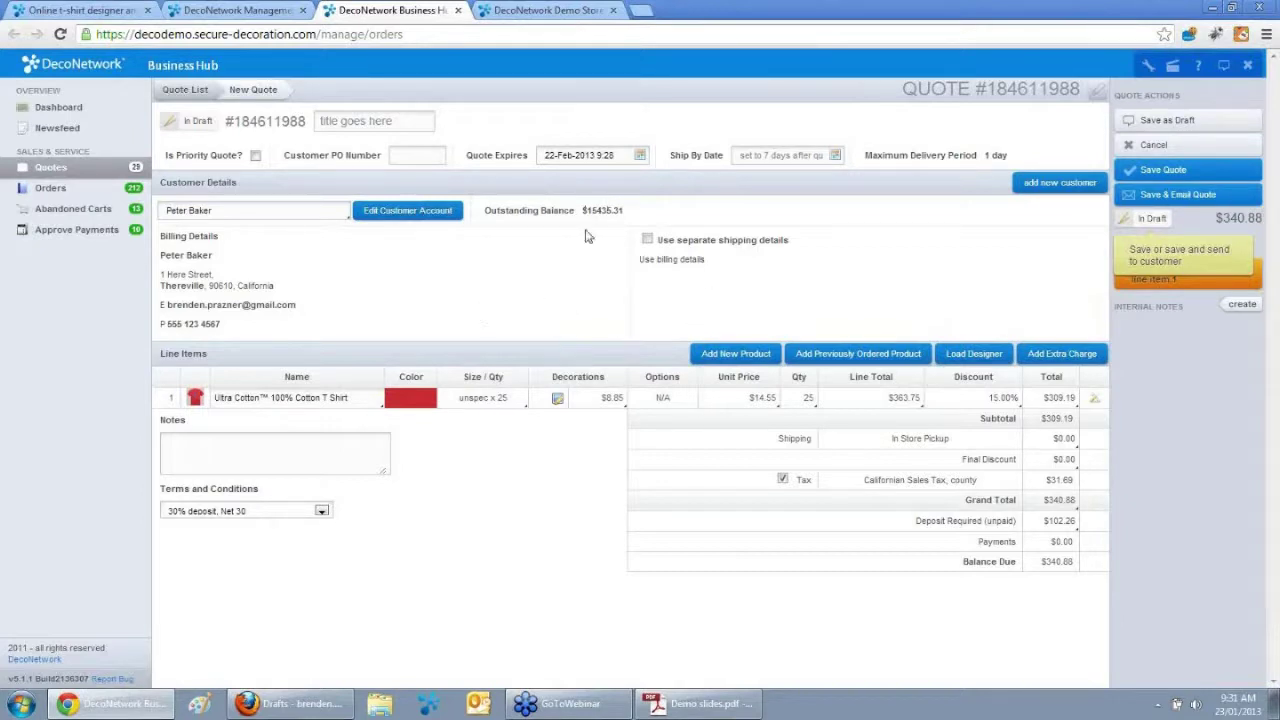
Save and email the quote to the customer with a short personal greeting
{"action": "left_click", "coordinate": [1176, 198]}
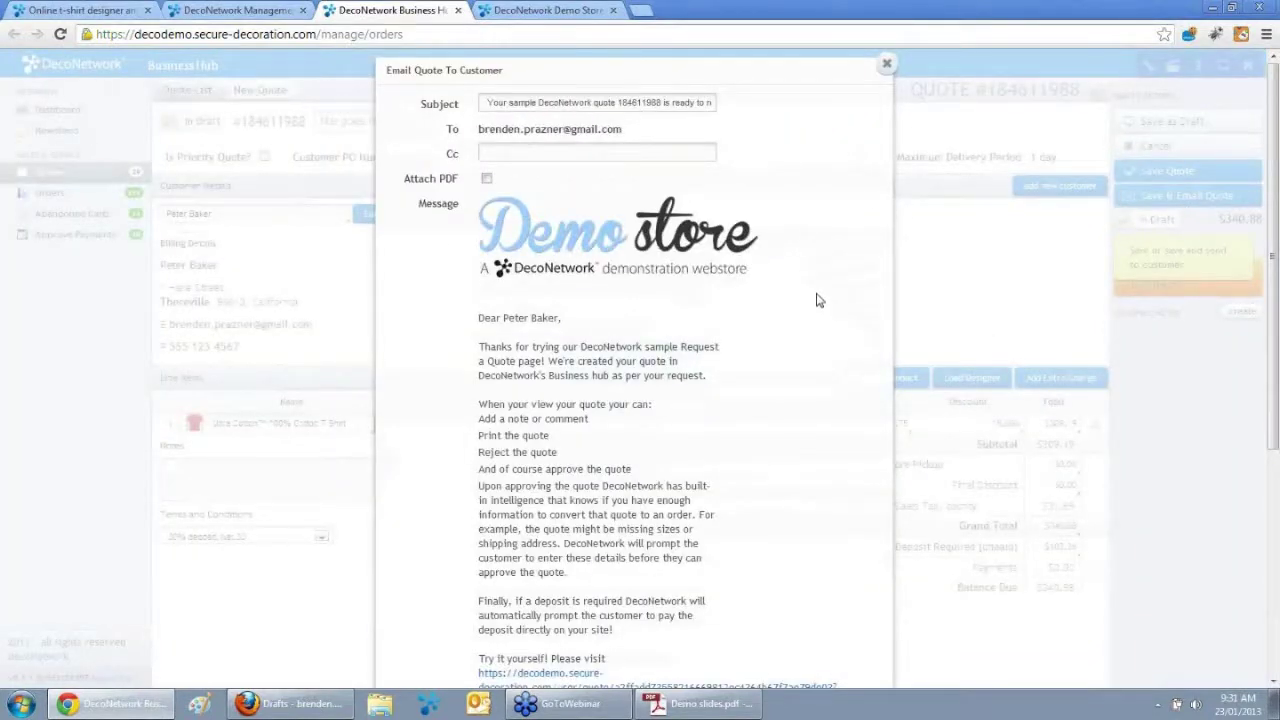
{"action": "scroll", "coordinate": [816, 298], "scroll_direction": "down", "scroll_amount": 3}
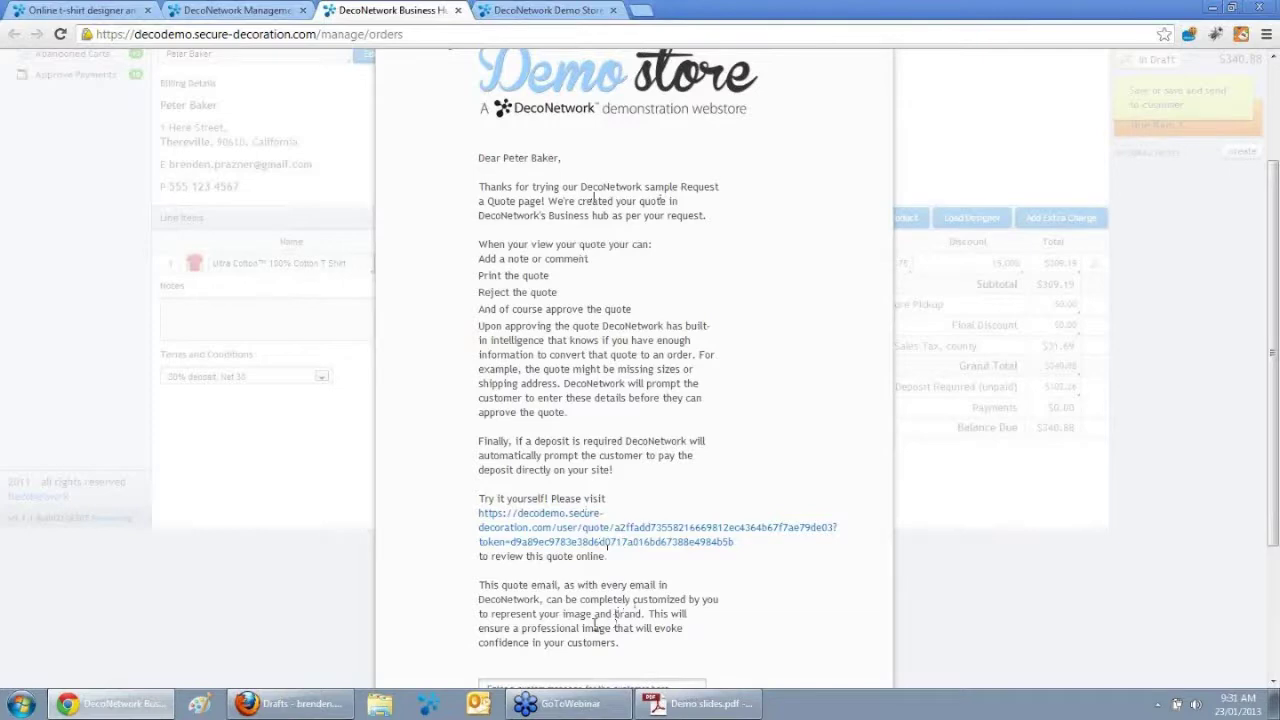
{"action": "scroll", "coordinate": [634, 531], "scroll_direction": "down", "scroll_amount": 4}
{"action": "left_click", "coordinate": [601, 517]}
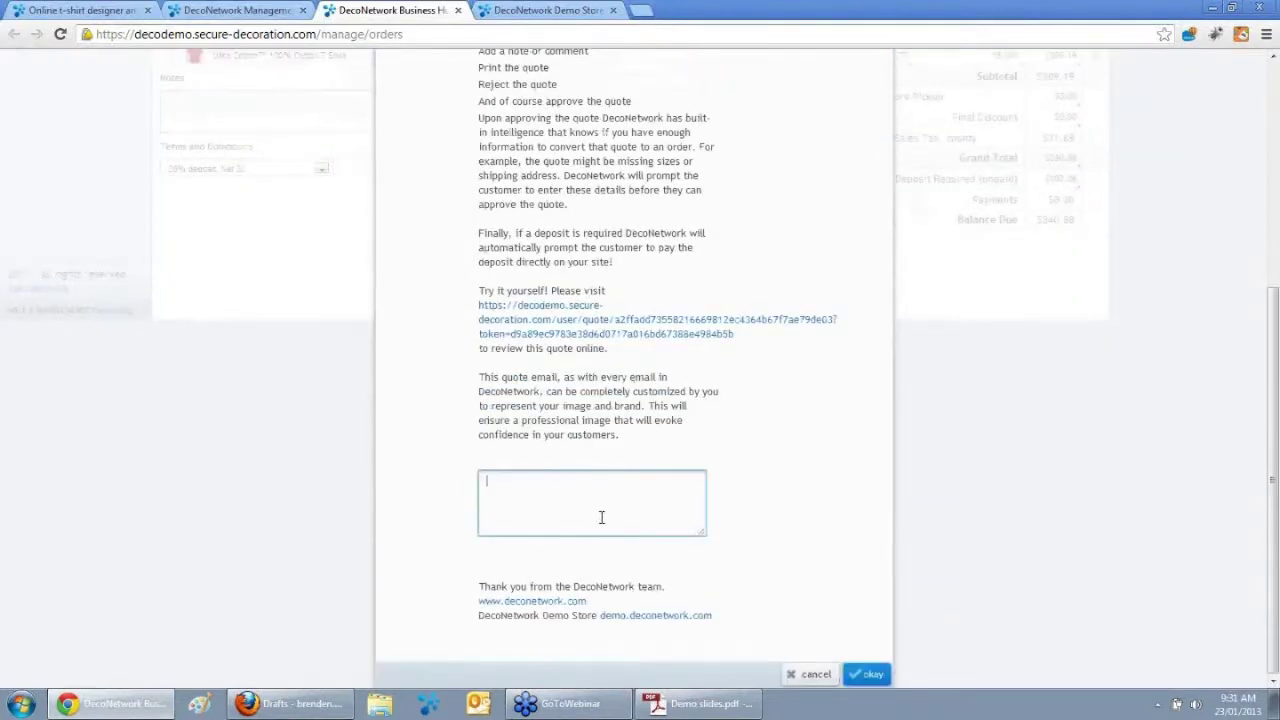
{"action": "type", "text": "Hi there Bill"}
{"action": "left_click", "coordinate": [870, 675]}
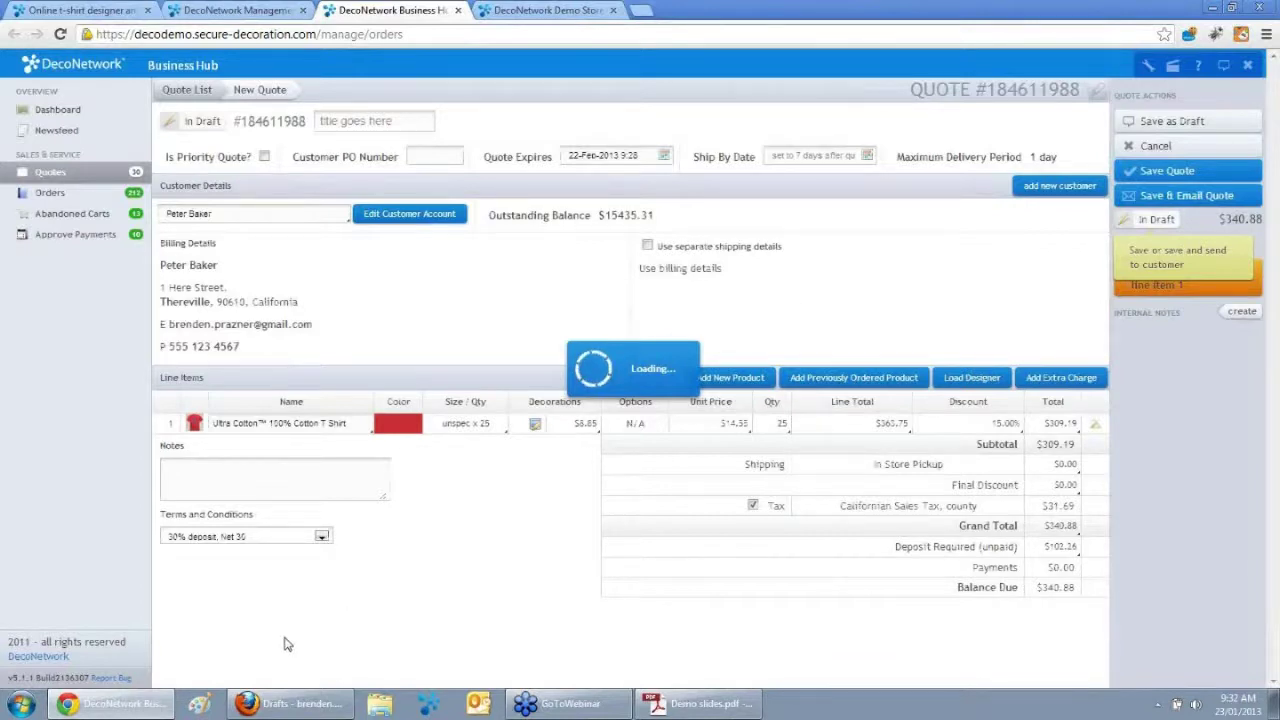
Switch to Firefox and show the Gmail inbox with the DecoNetwork review email
{"action": "scroll", "coordinate": [300, 648], "scroll_direction": "down", "scroll_amount": 3}
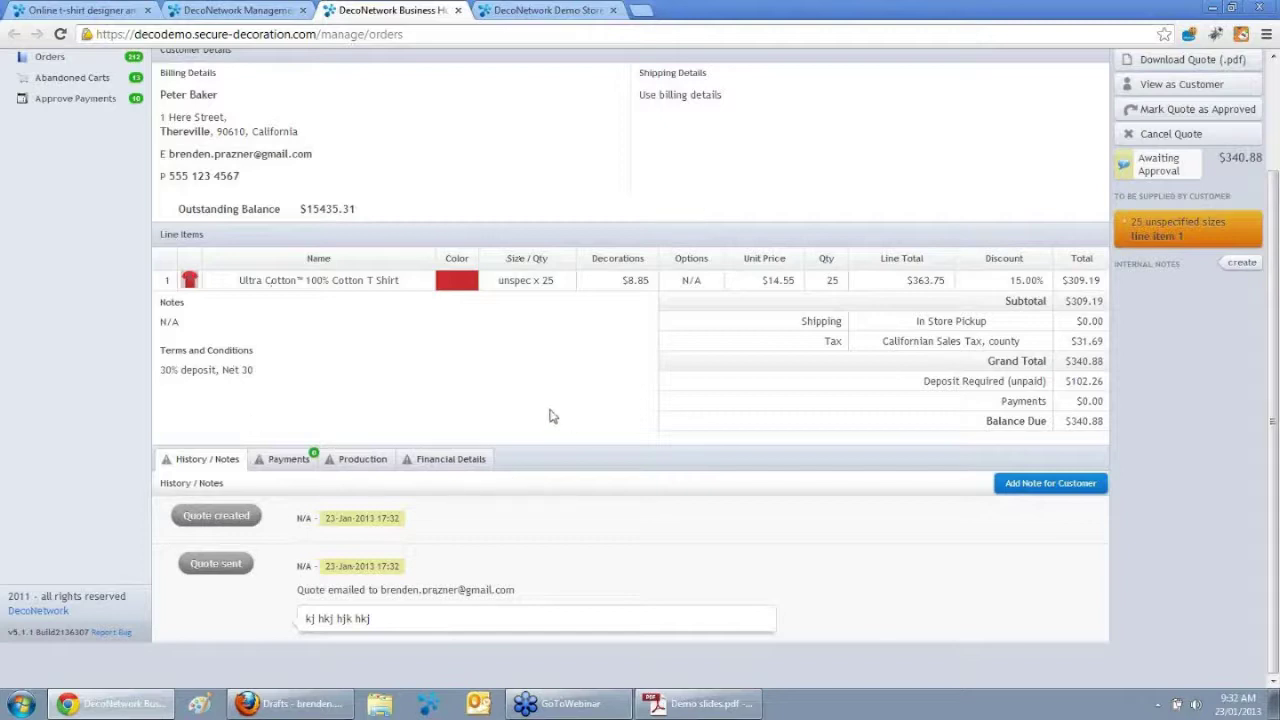
{"action": "mouse_move", "coordinate": [300, 712]}
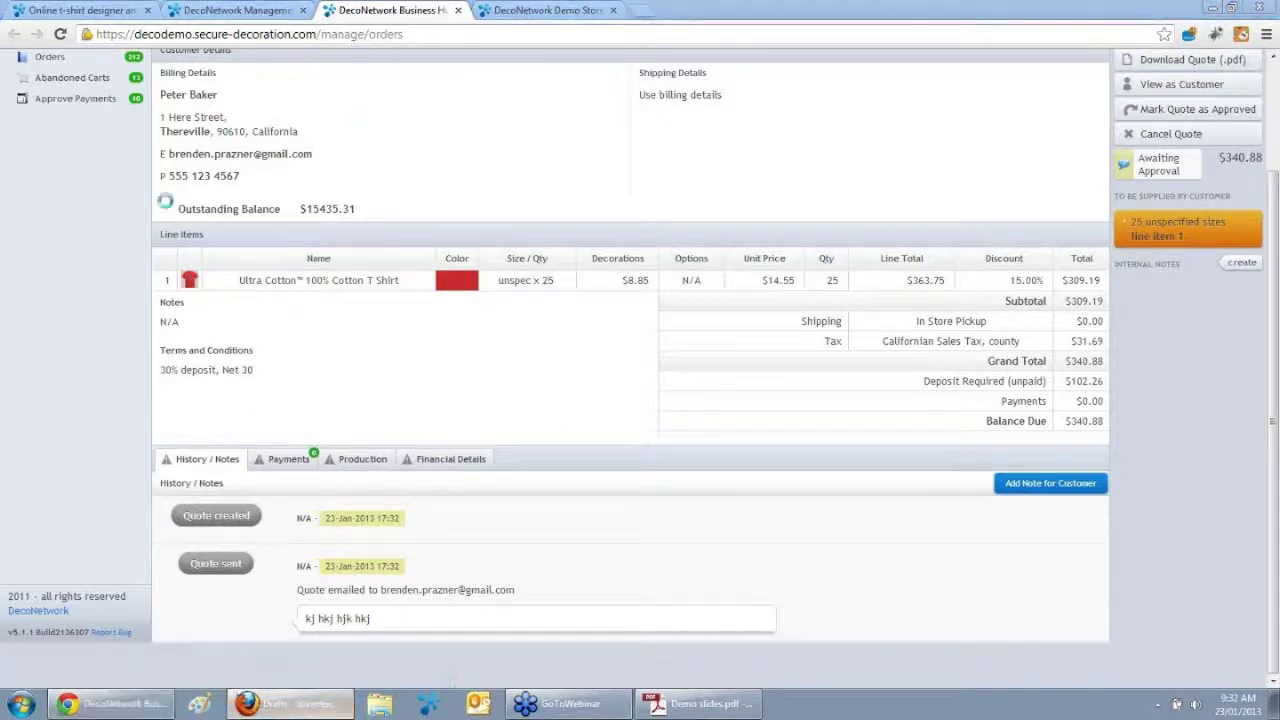
{"action": "left_click", "coordinate": [300, 712]}
{"action": "left_click", "coordinate": [54, 238]}
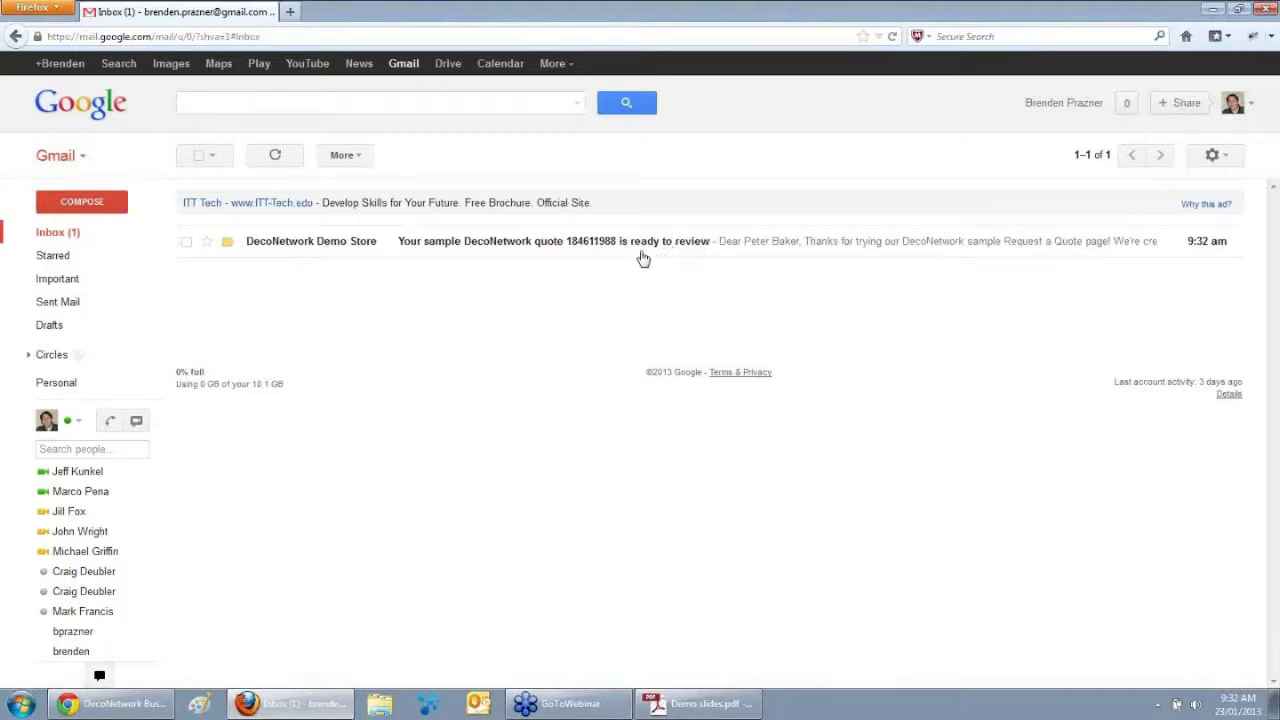
Open the Demo Store email for quote 184611988 and follow its quote link
{"action": "left_click", "coordinate": [527, 248]}
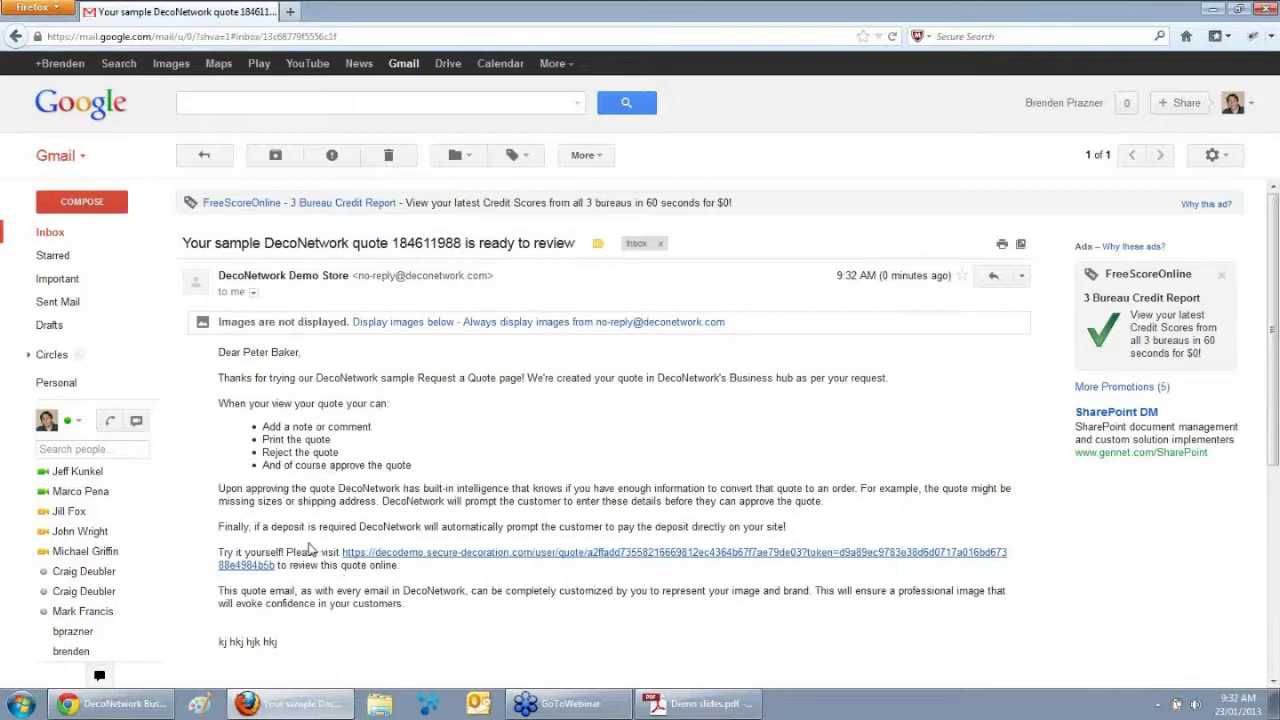
{"action": "left_click", "coordinate": [467, 563]}
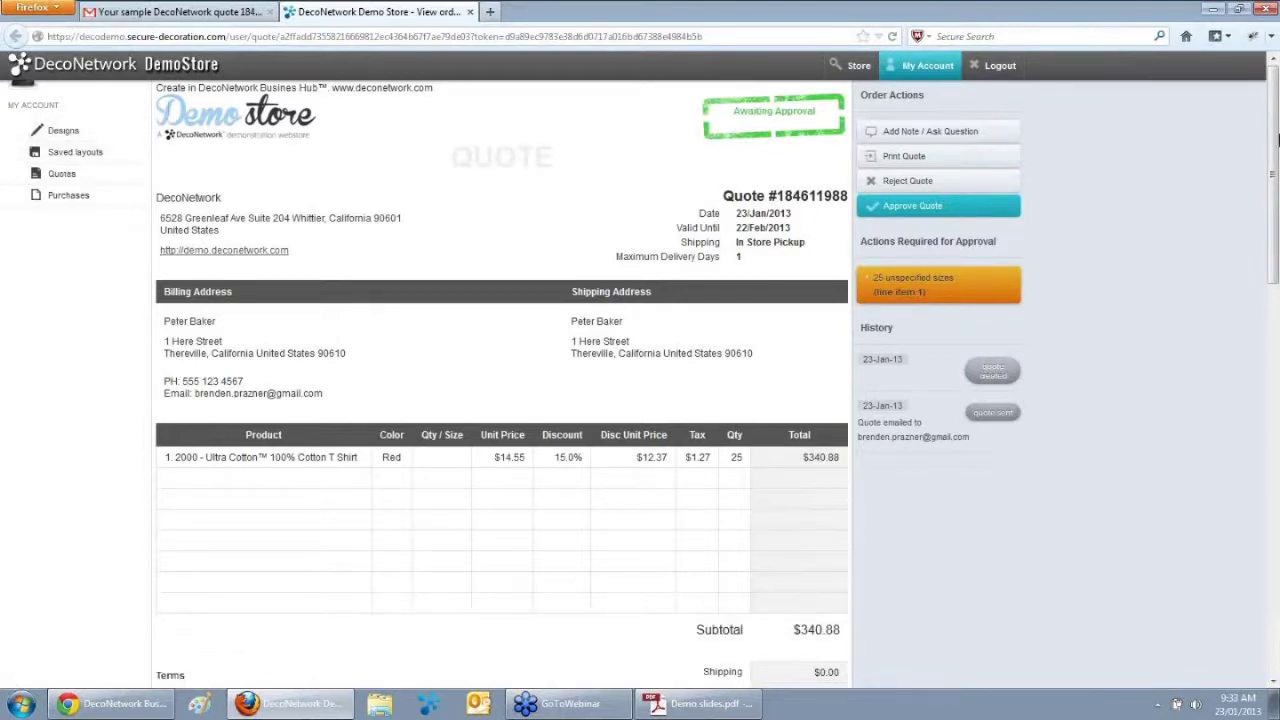
View the customer's quote page: $340.88 grand total, $102.26 deposit required
{"action": "left_click_drag", "start_coordinate": [1277, 142], "coordinate": [1275, 168]}
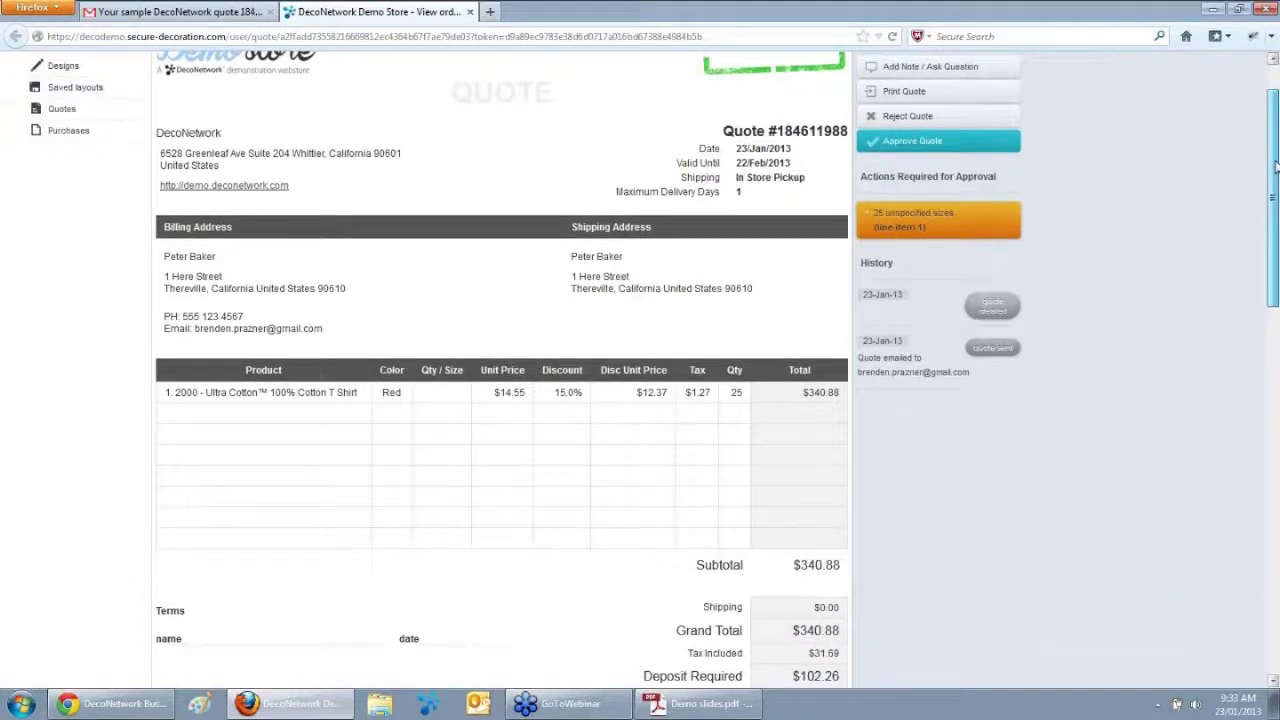
{"action": "scroll", "coordinate": [374, 454], "scroll_direction": "down", "scroll_amount": 3}
{"action": "key", "text": "alt+Tab"}
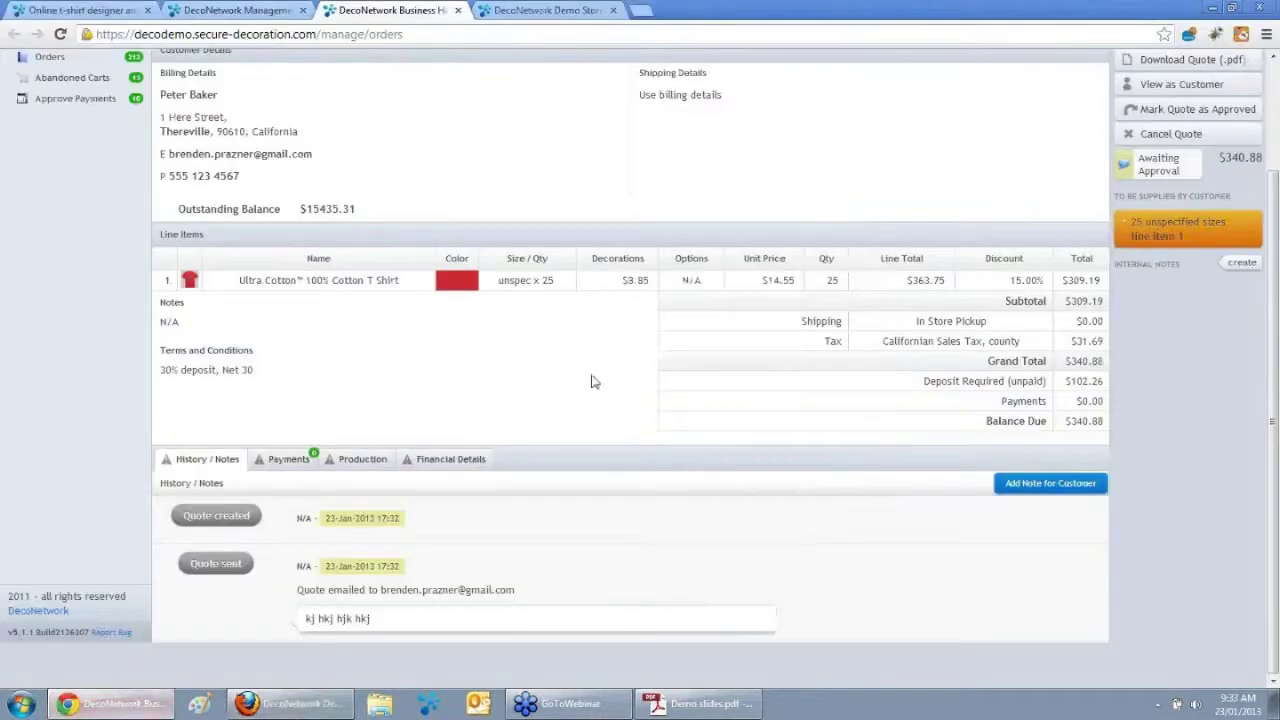
{"action": "scroll", "coordinate": [826, 340], "scroll_direction": "up", "scroll_amount": 1}
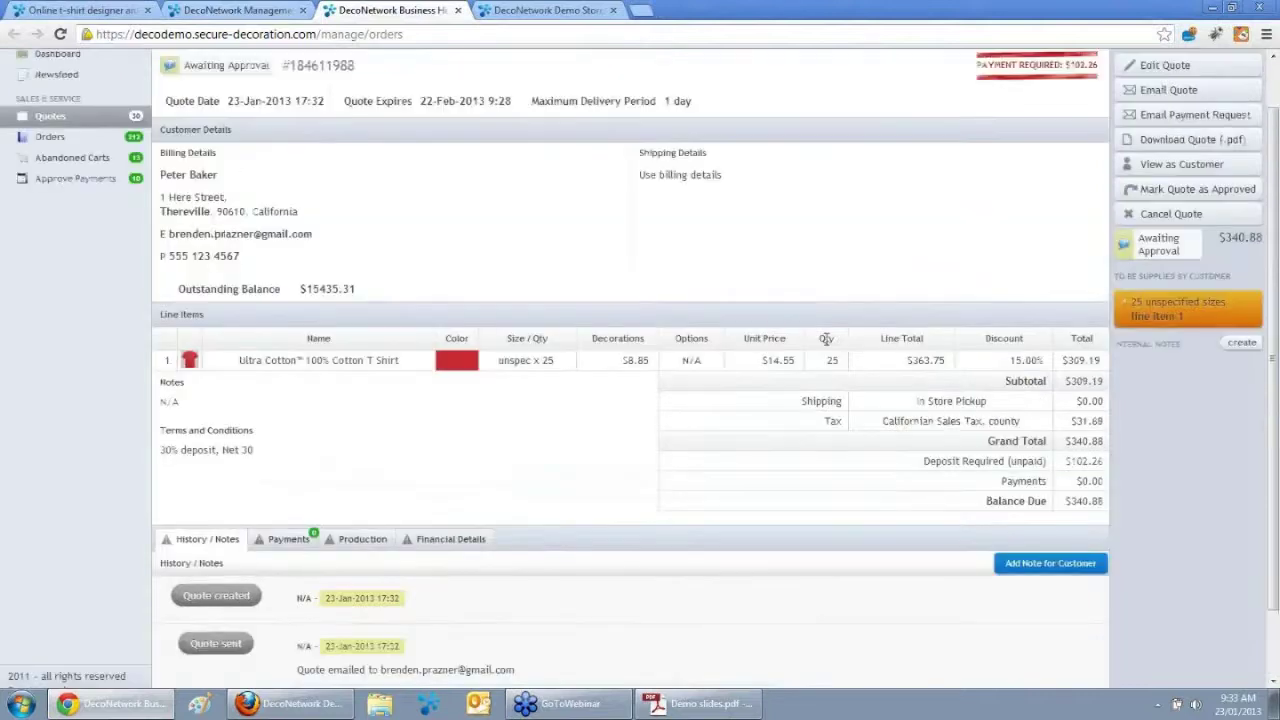
{"action": "scroll", "coordinate": [826, 340], "scroll_direction": "up", "scroll_amount": 1}
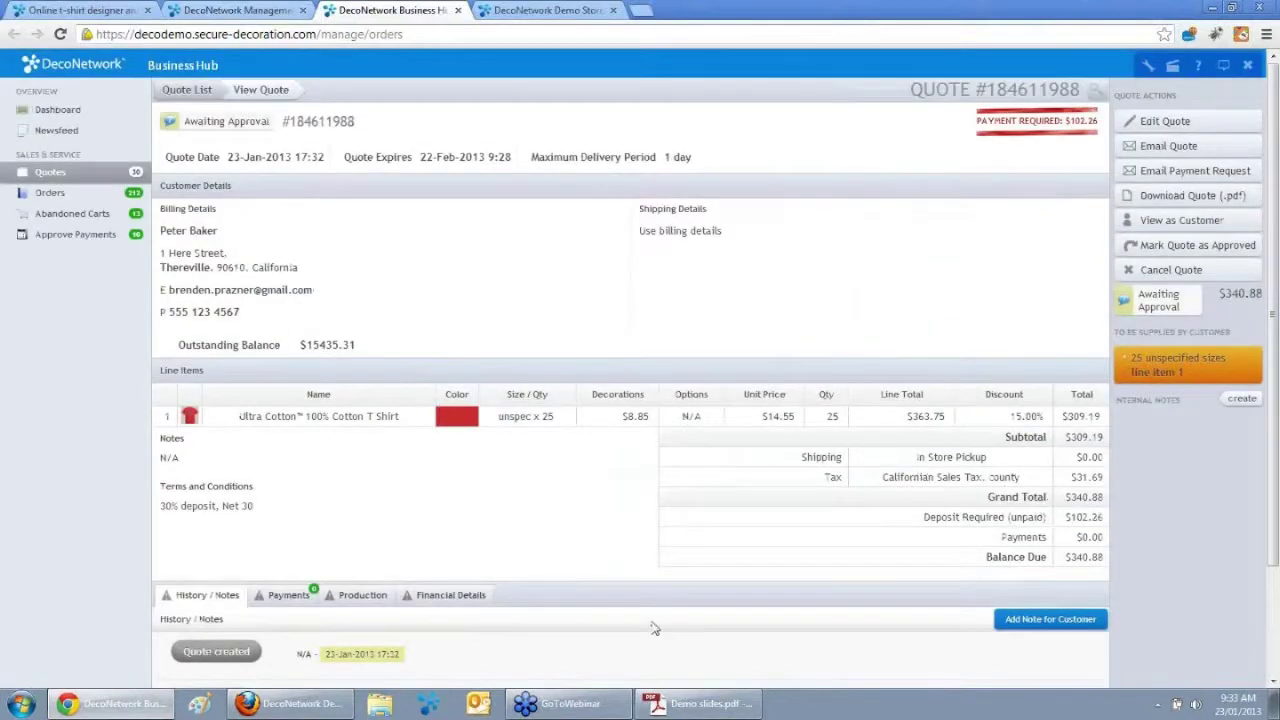
{"action": "left_click", "coordinate": [300, 712]}
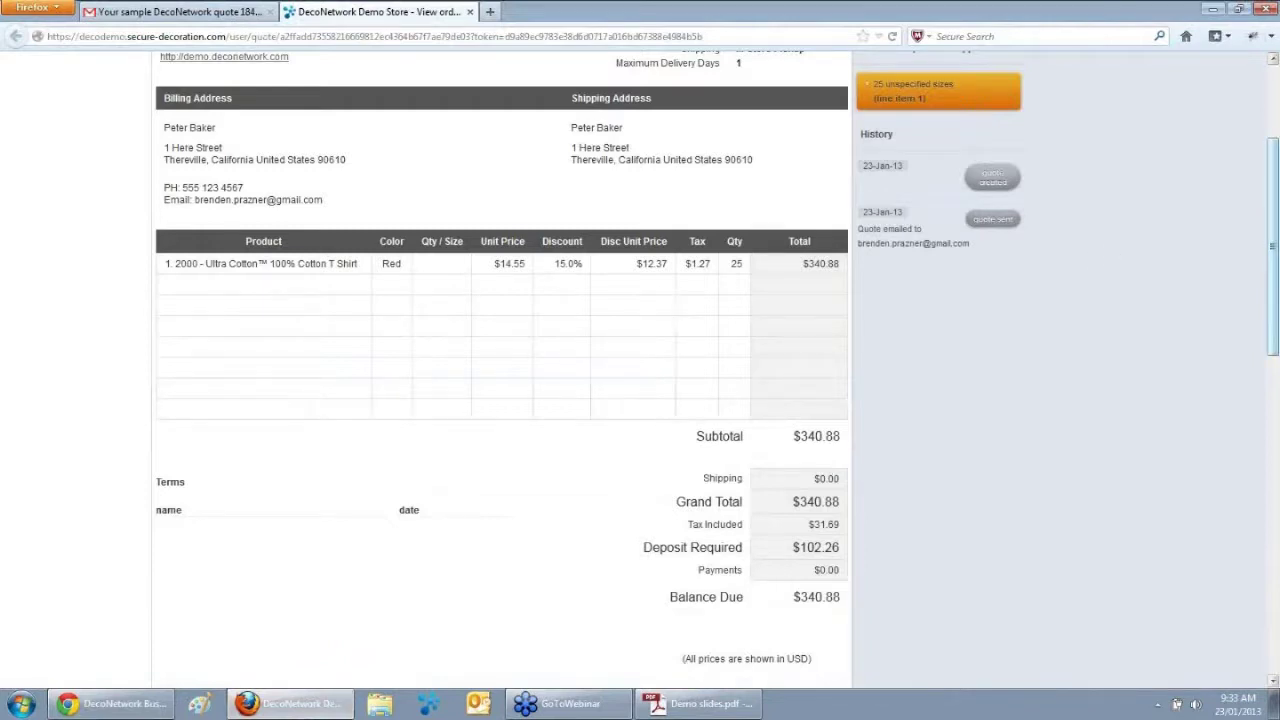
{"action": "left_click_drag", "start_coordinate": [1274, 250], "coordinate": [1274, 150]}
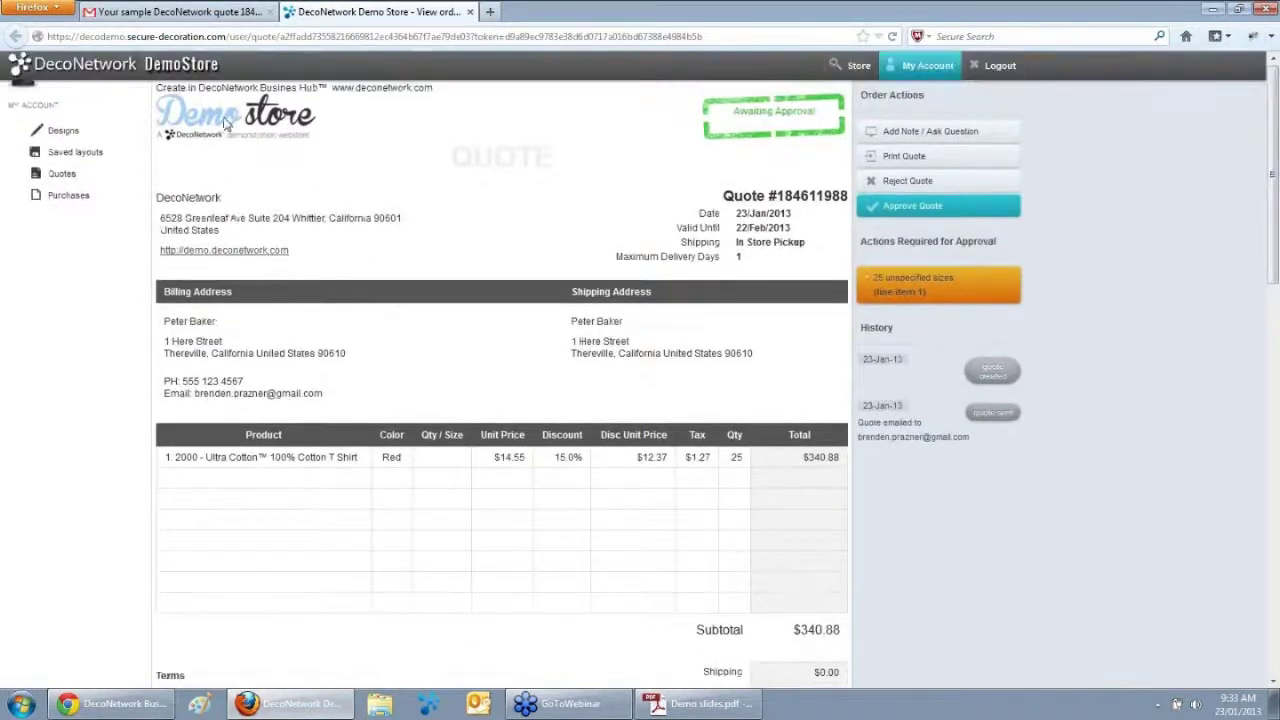
{"action": "left_click_drag", "start_coordinate": [468, 162], "coordinate": [564, 160]}
{"action": "left_click", "coordinate": [626, 166]}
{"action": "scroll", "coordinate": [801, 343], "scroll_direction": "down", "scroll_amount": 5}
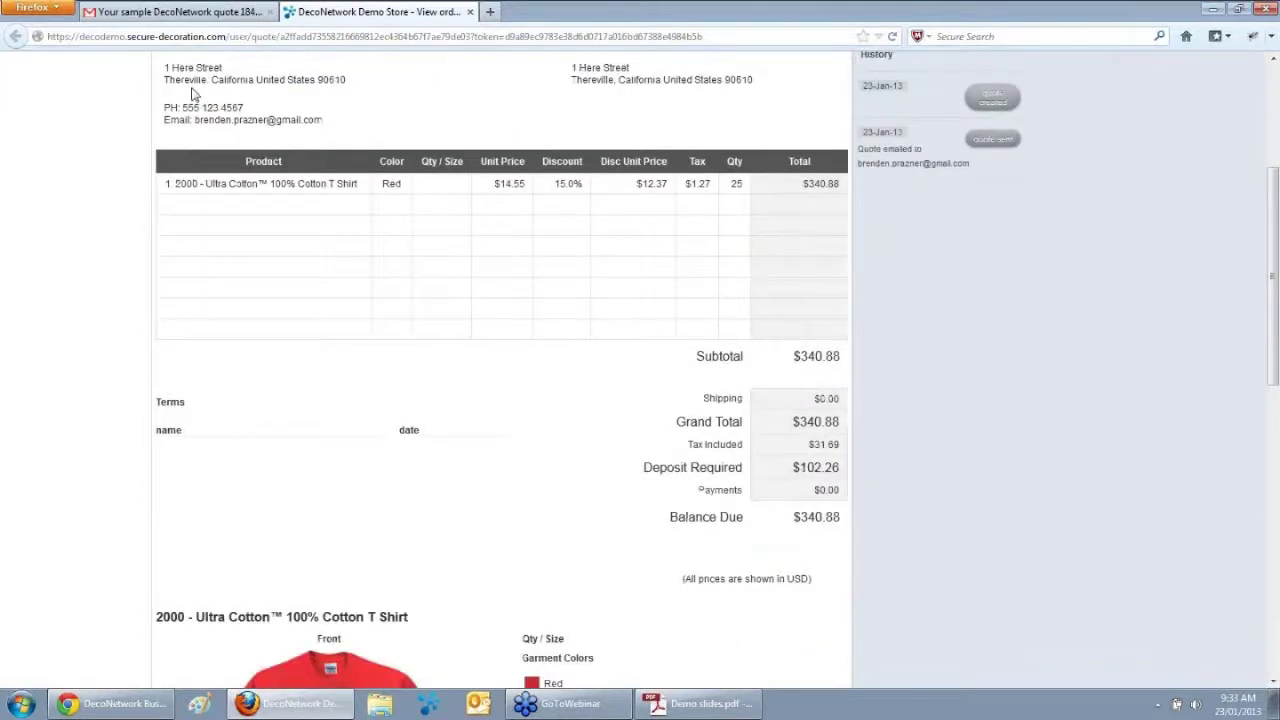
{"action": "scroll", "coordinate": [196, 96], "scroll_direction": "up", "scroll_amount": 2}
{"action": "scroll", "coordinate": [196, 96], "scroll_direction": "up", "scroll_amount": 1}
{"action": "left_click_drag", "start_coordinate": [165, 275], "coordinate": [903, 303]}
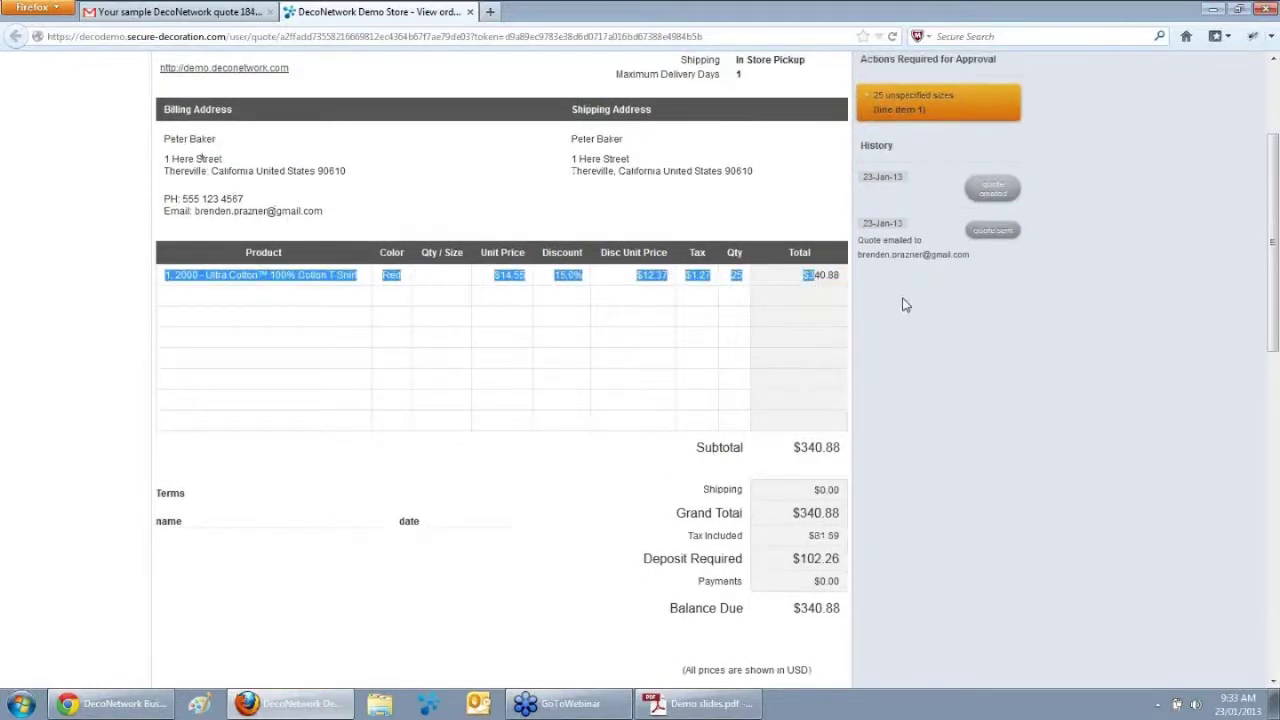
{"action": "left_click", "coordinate": [290, 271]}
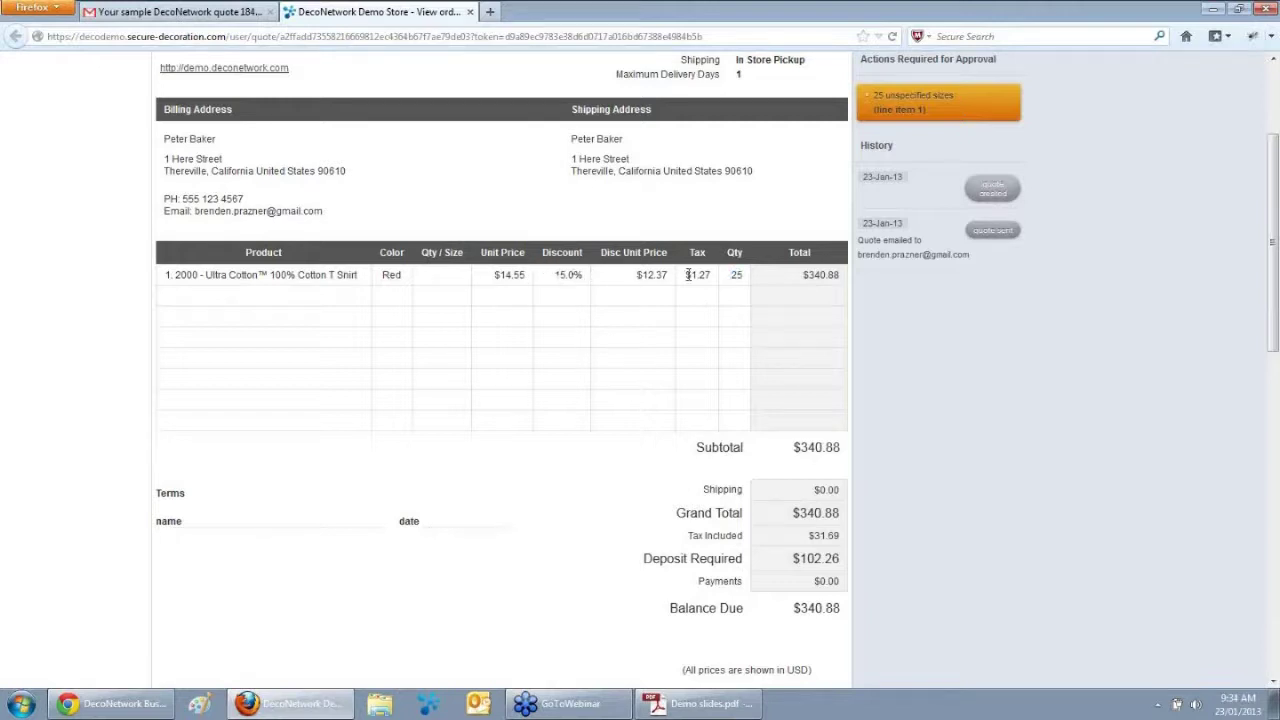
{"action": "scroll", "coordinate": [790, 314], "scroll_direction": "down", "scroll_amount": 3}
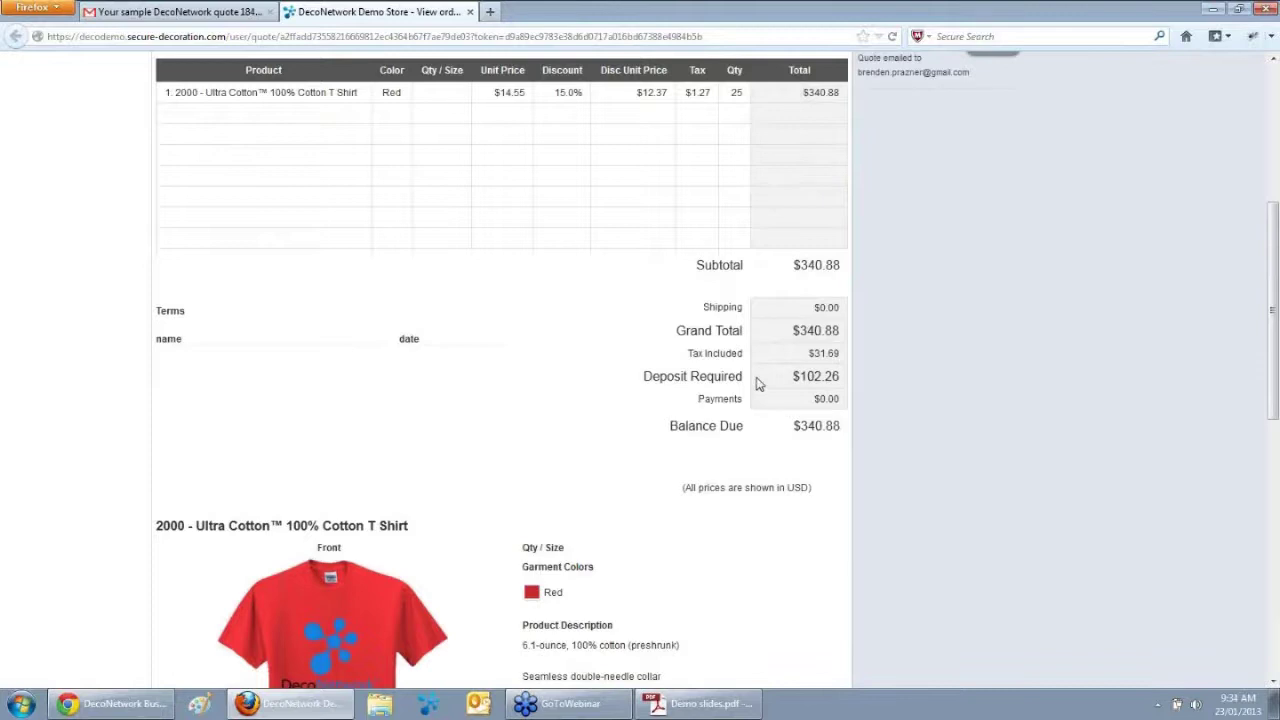
{"action": "scroll", "coordinate": [757, 383], "scroll_direction": "down", "scroll_amount": 6}
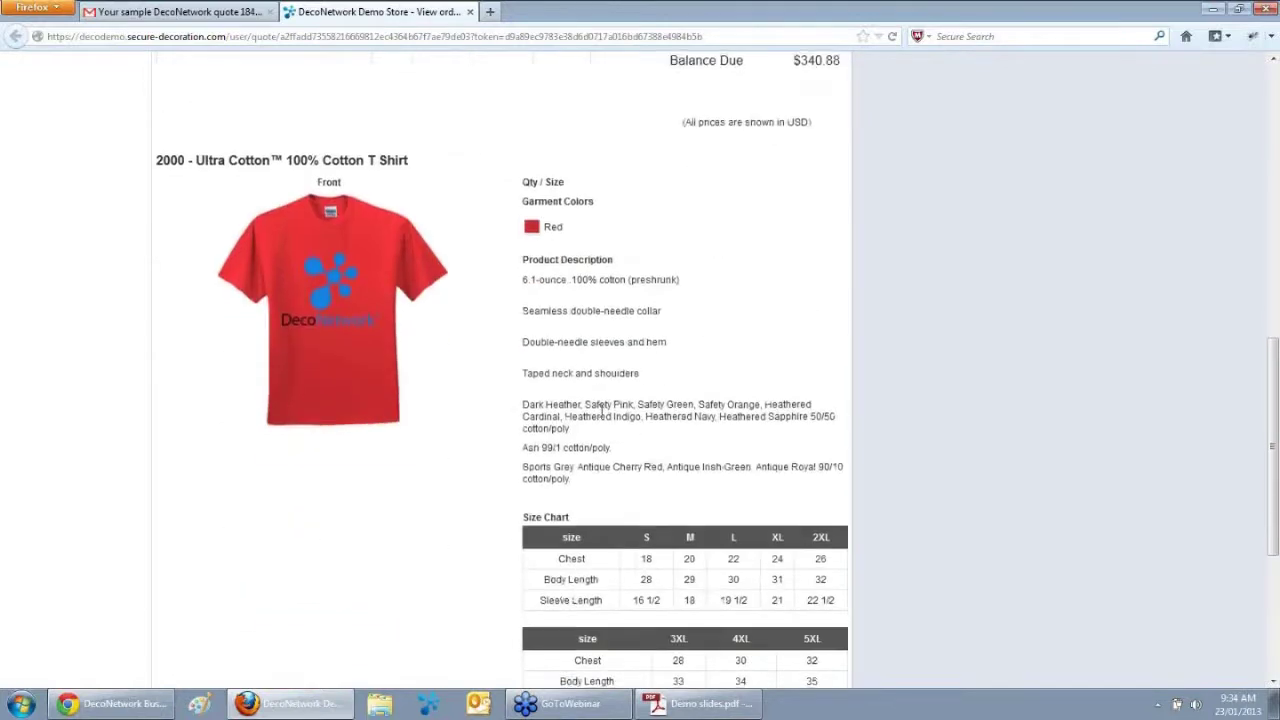
{"action": "scroll", "coordinate": [394, 309], "scroll_direction": "down", "scroll_amount": 3}
{"action": "scroll", "coordinate": [389, 309], "scroll_direction": "up", "scroll_amount": 3}
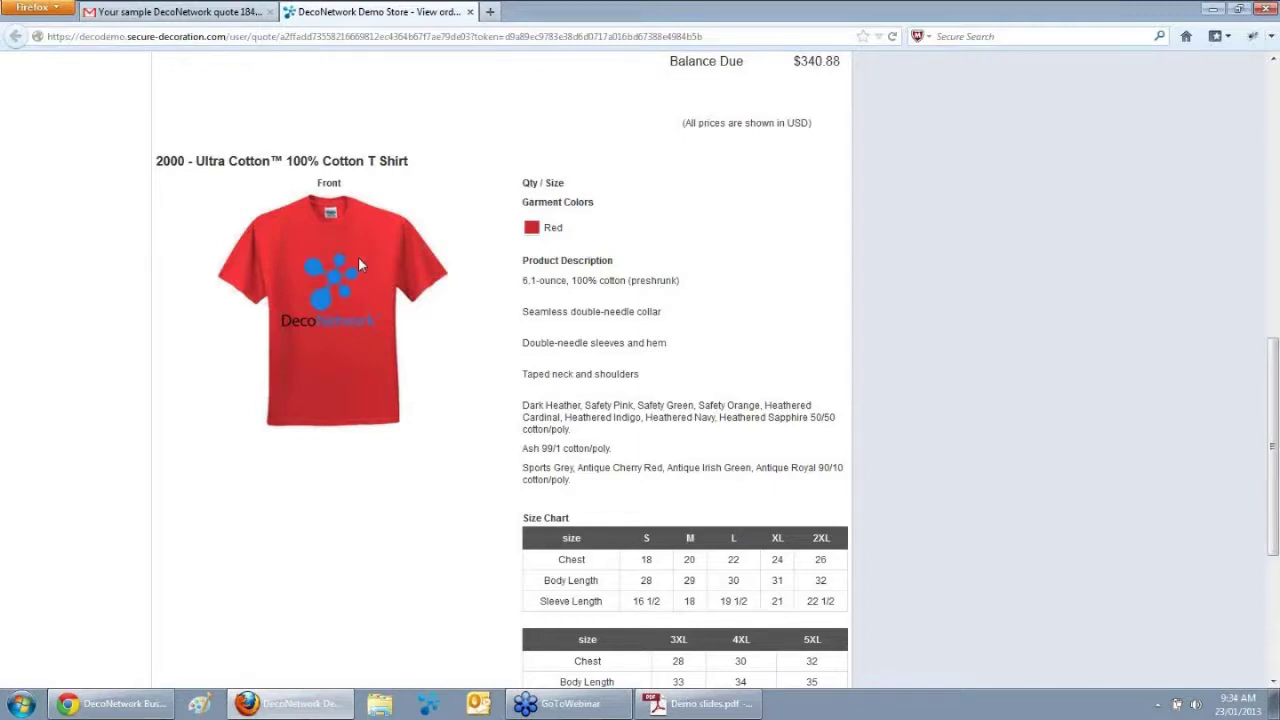
{"action": "left_click_drag", "start_coordinate": [522, 268], "coordinate": [634, 480]}
{"action": "left_click", "coordinate": [570, 308]}
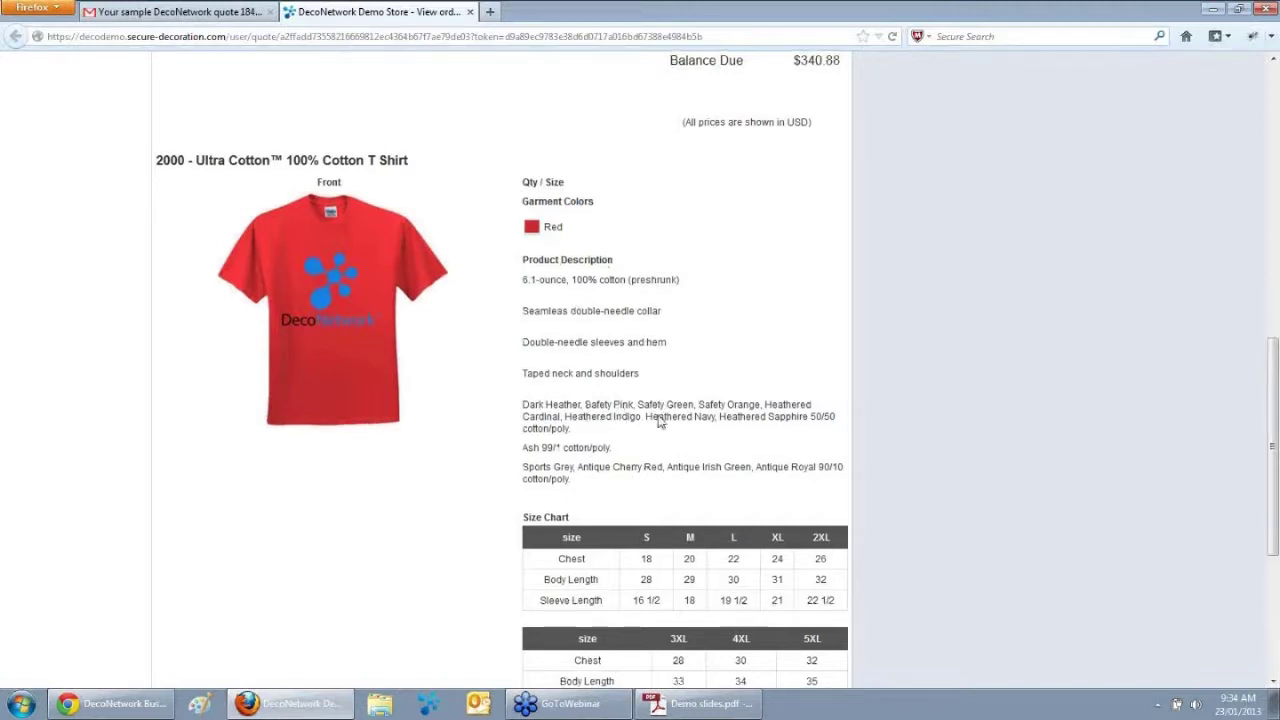
{"action": "scroll", "coordinate": [640, 460], "scroll_direction": "down", "scroll_amount": 5}
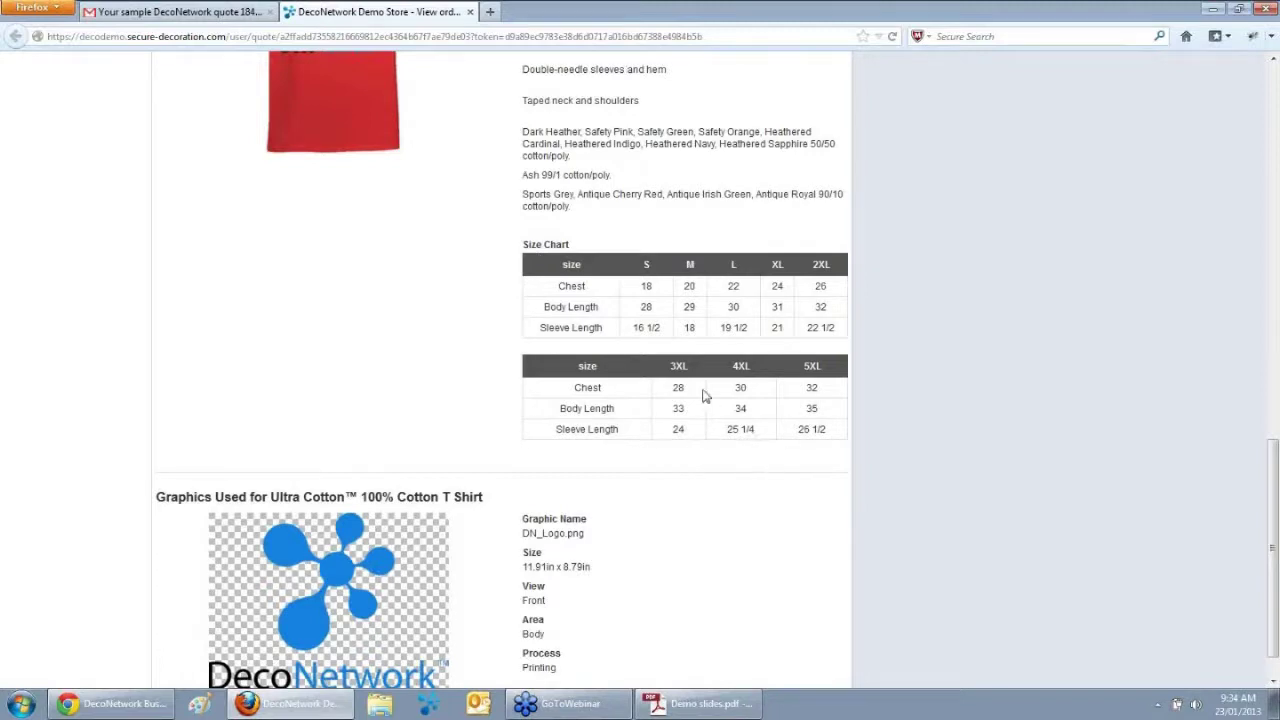
{"action": "scroll", "coordinate": [706, 415], "scroll_direction": "down", "scroll_amount": 1}
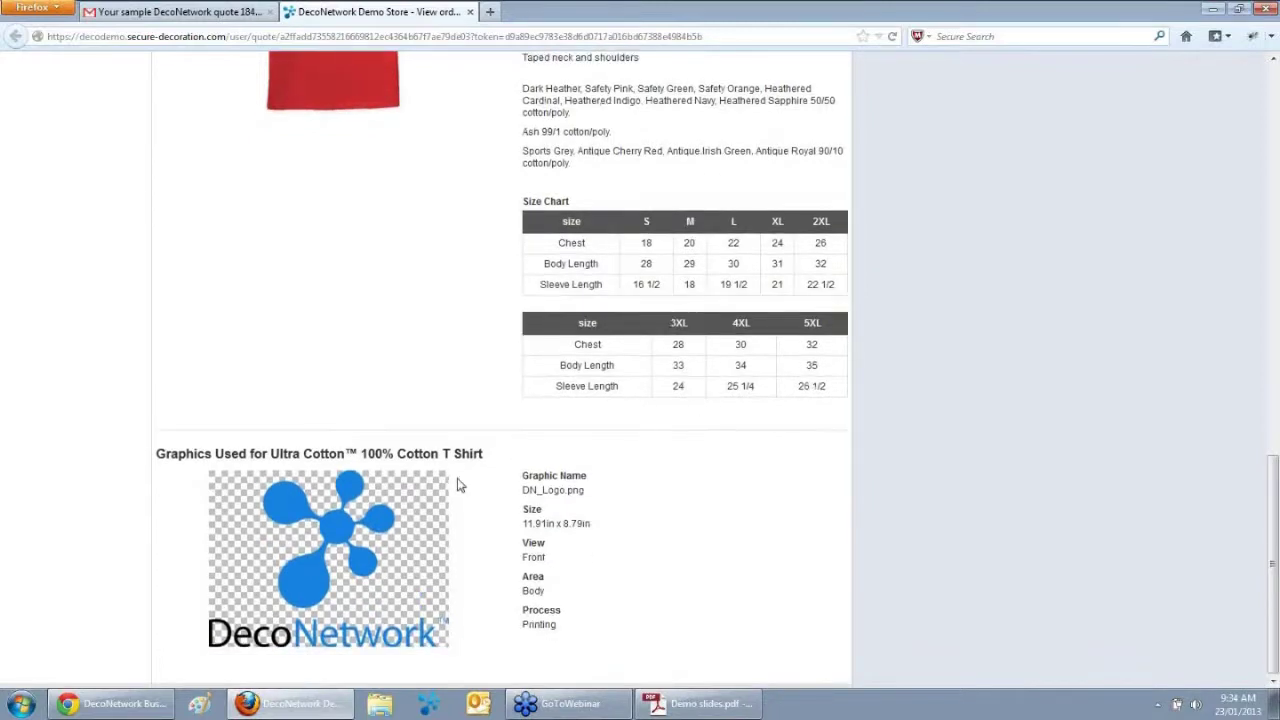
{"action": "left_click_drag", "start_coordinate": [527, 525], "coordinate": [594, 532]}
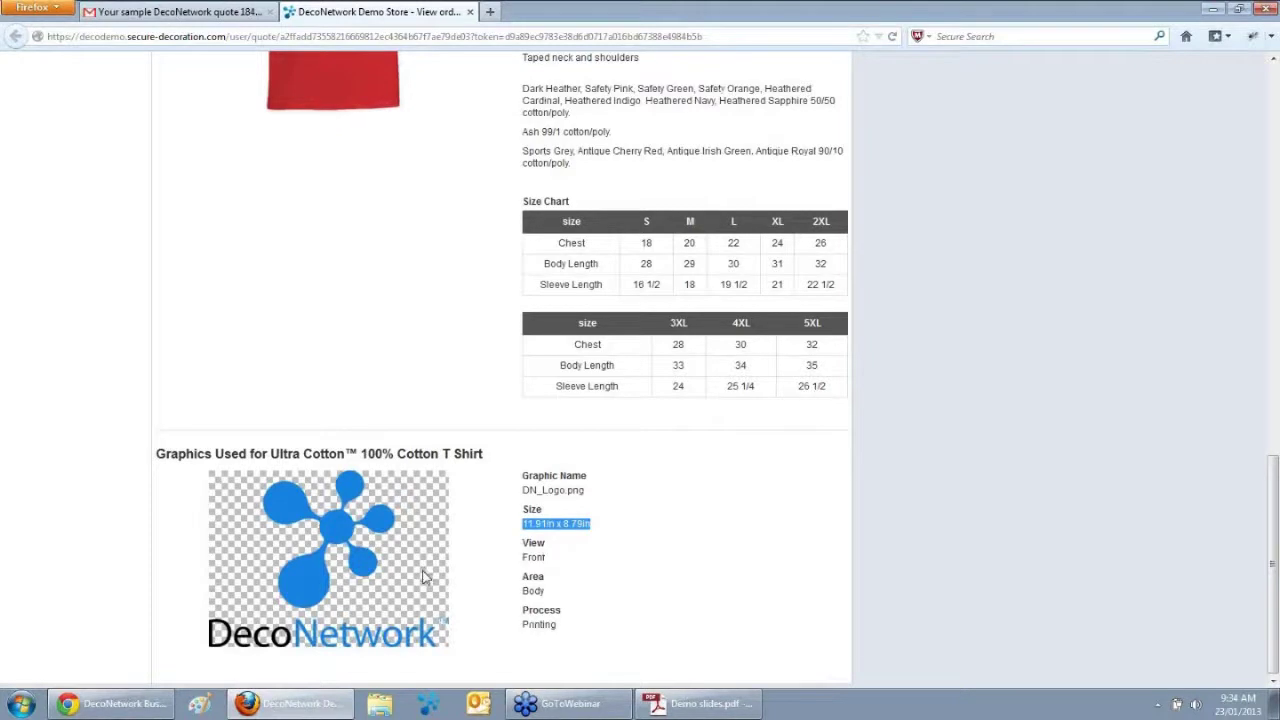
{"action": "scroll", "coordinate": [422, 577], "scroll_direction": "up", "scroll_amount": 15}
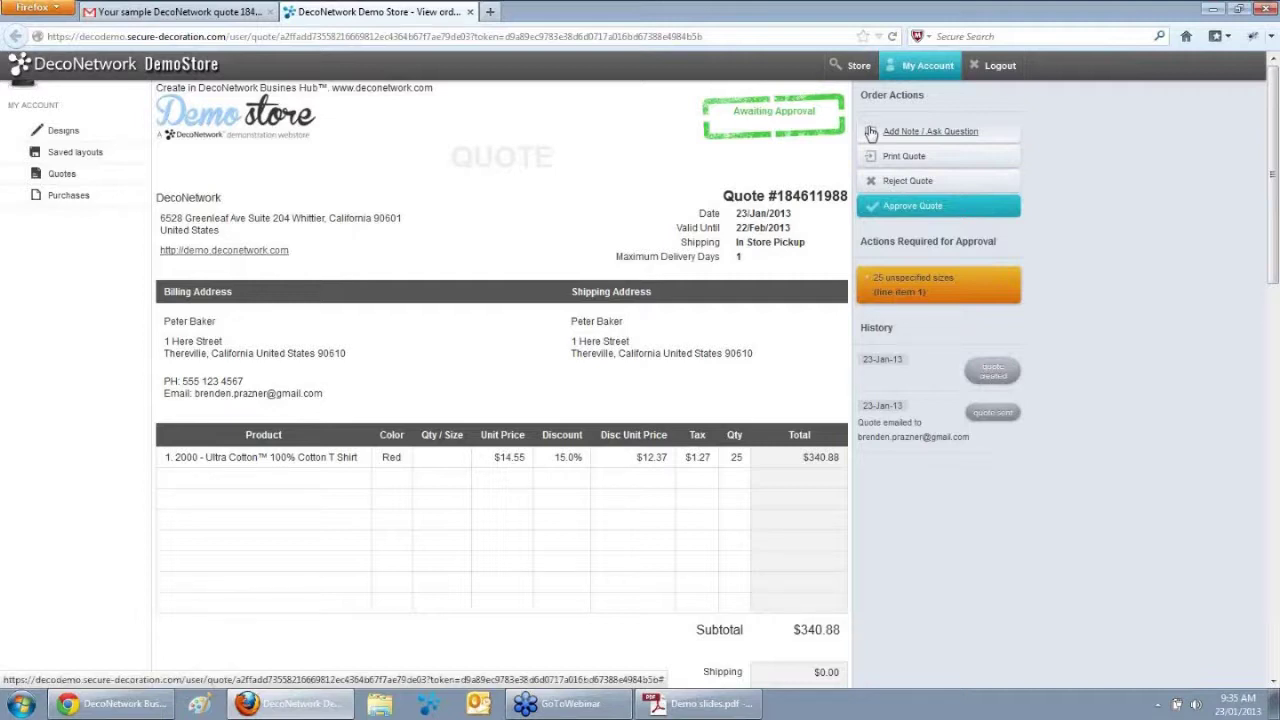
Submit the note 'Looks great. Can I get it by Friday?' with the typo corrected
{"action": "left_click", "coordinate": [943, 138]}
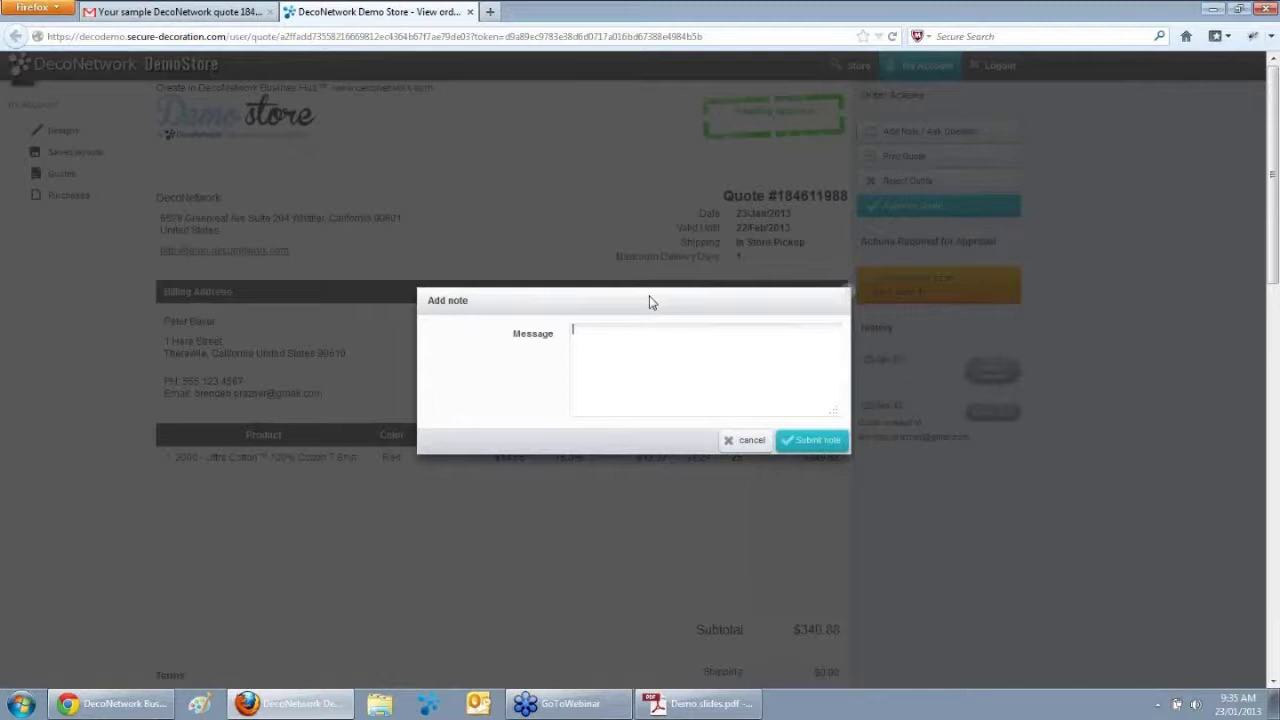
{"action": "type", "text": "Logos gre"}
{"action": "type", "text": "at. Can I get it by Friday?"}
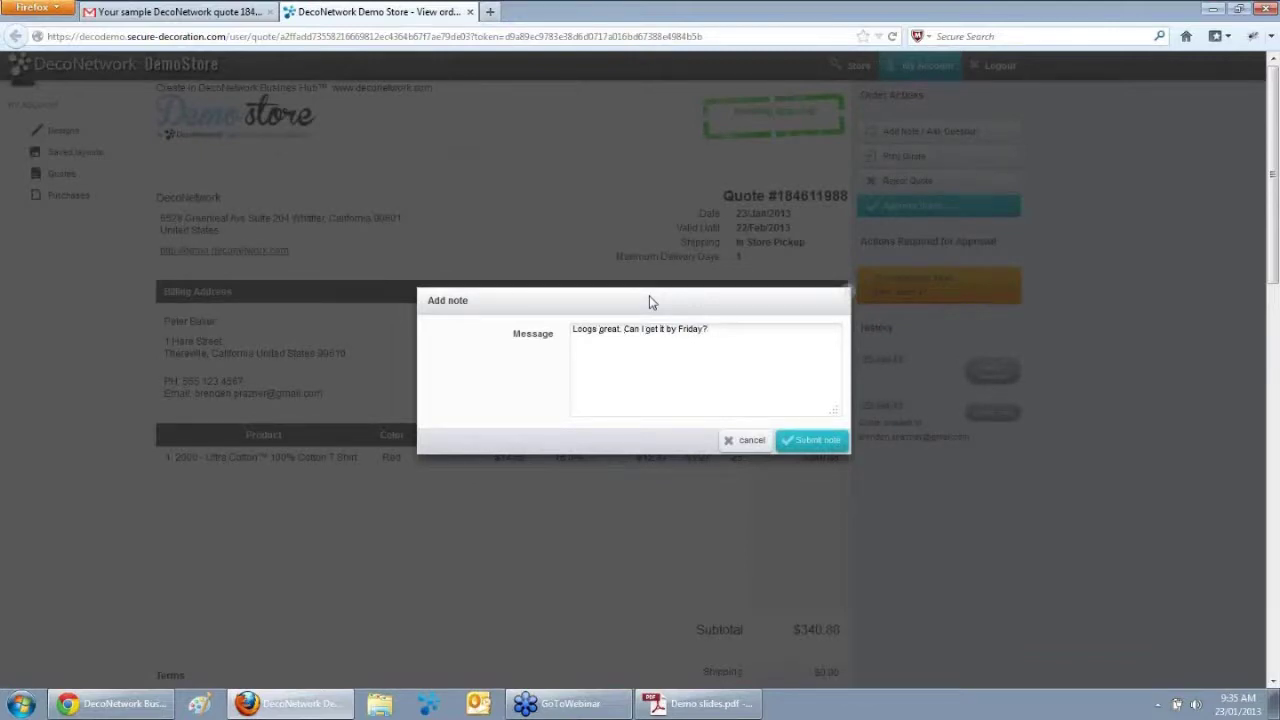
{"action": "key", "text": "BackSpace"}
{"action": "key", "text": "BackSpace"}
{"action": "type", "text": "ks"}
{"action": "left_click", "coordinate": [802, 446]}
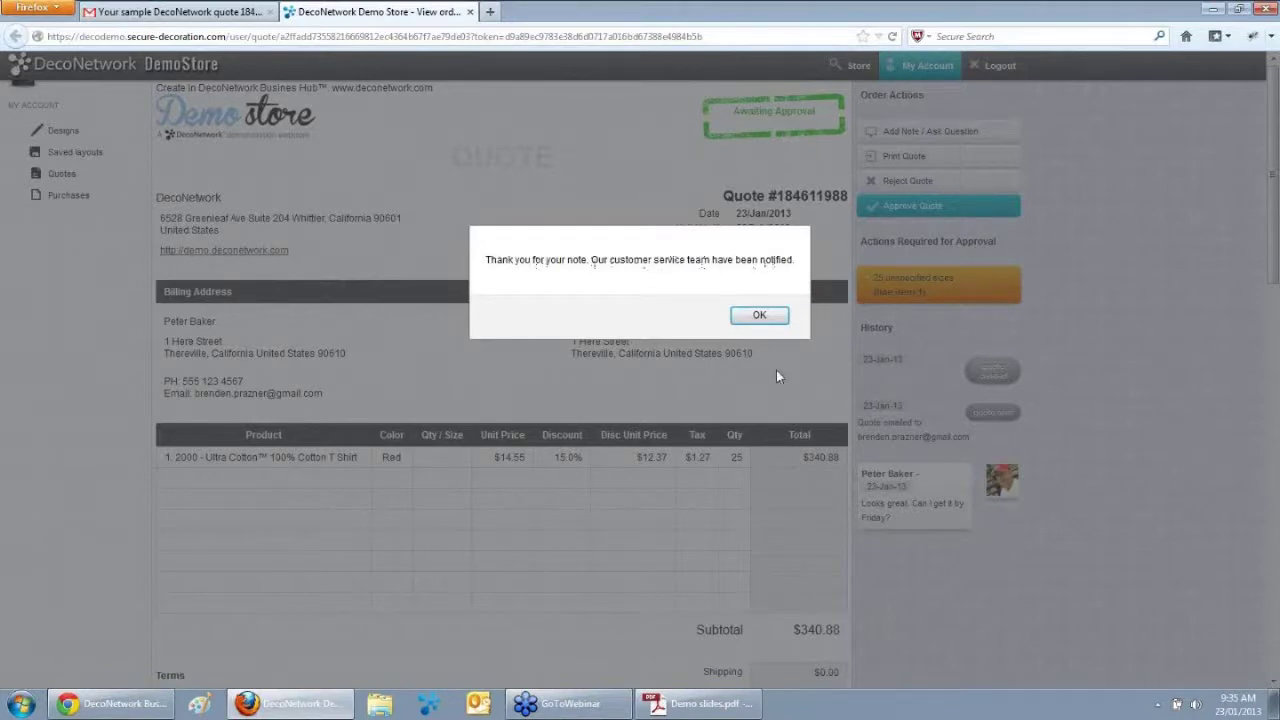
Dismiss the note thank-you confirmation on the customer's quote page
{"action": "left_click", "coordinate": [766, 320]}
{"action": "key", "text": "alt+Tab"}
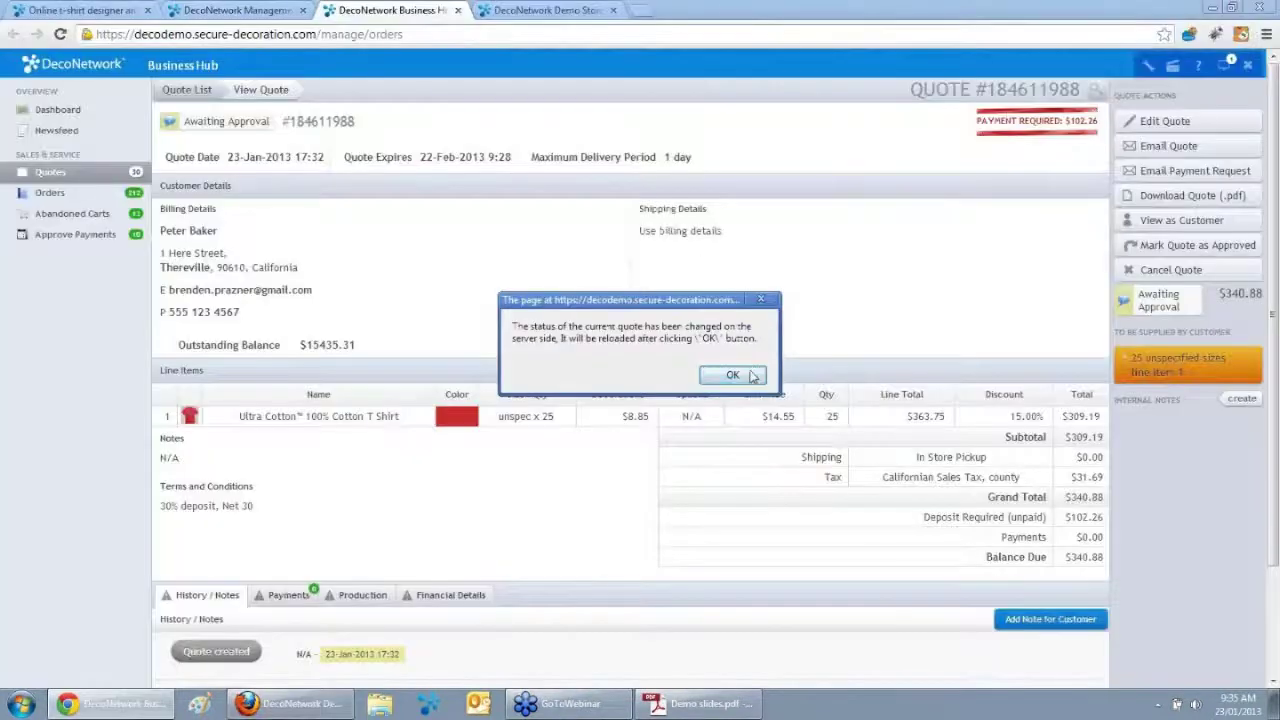
{"action": "left_click", "coordinate": [290, 703]}
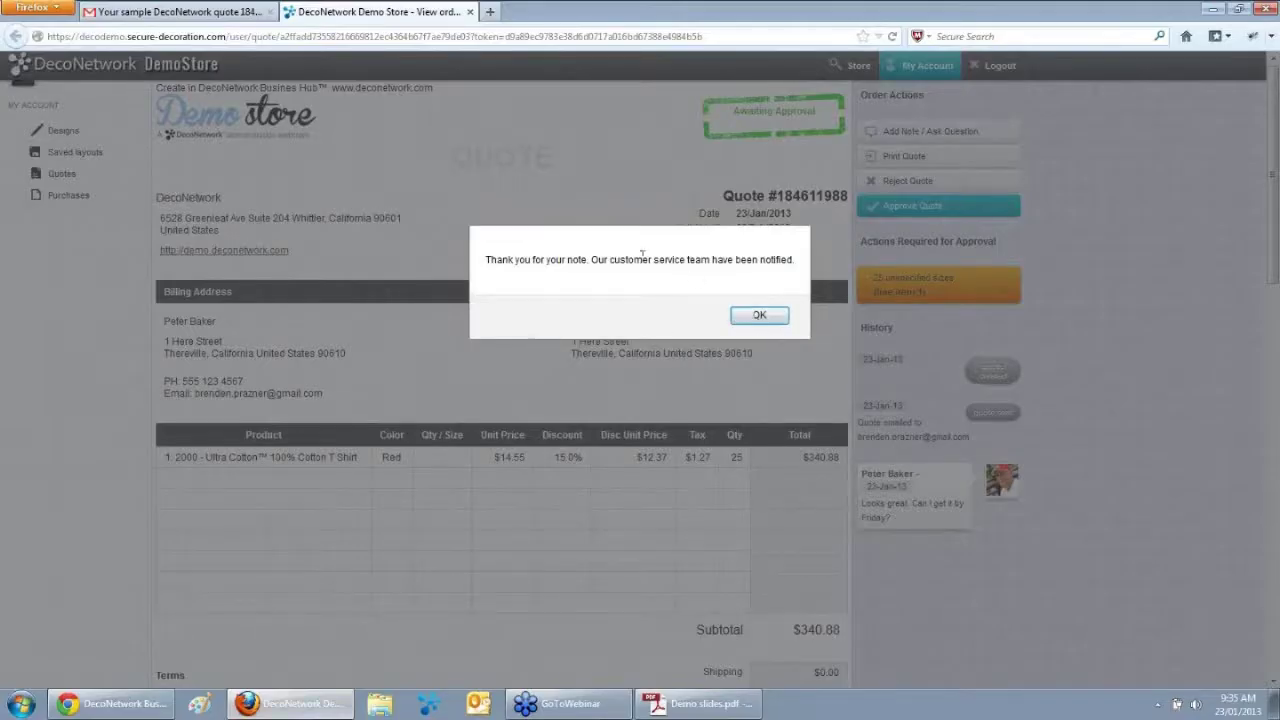
{"action": "left_click", "coordinate": [760, 316]}
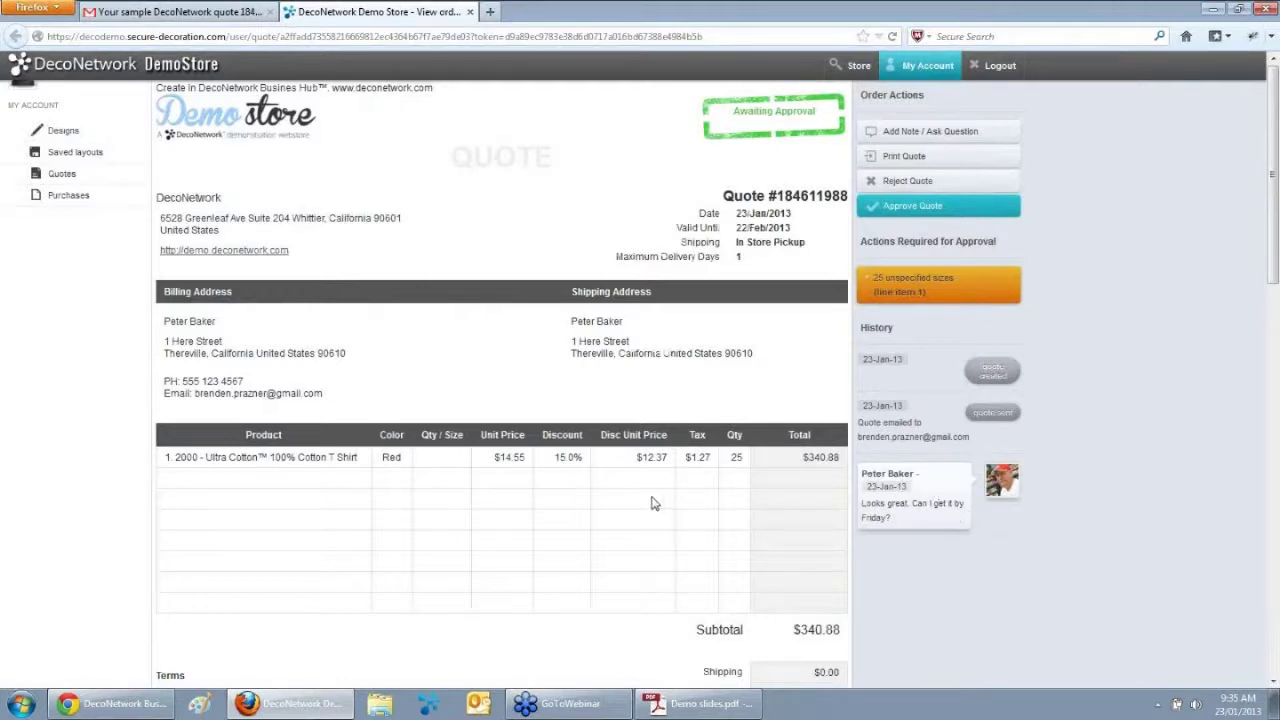
Confirm the Friday note in the quote history and notifications, then go to Newsfeed
{"action": "left_click", "coordinate": [115, 706]}
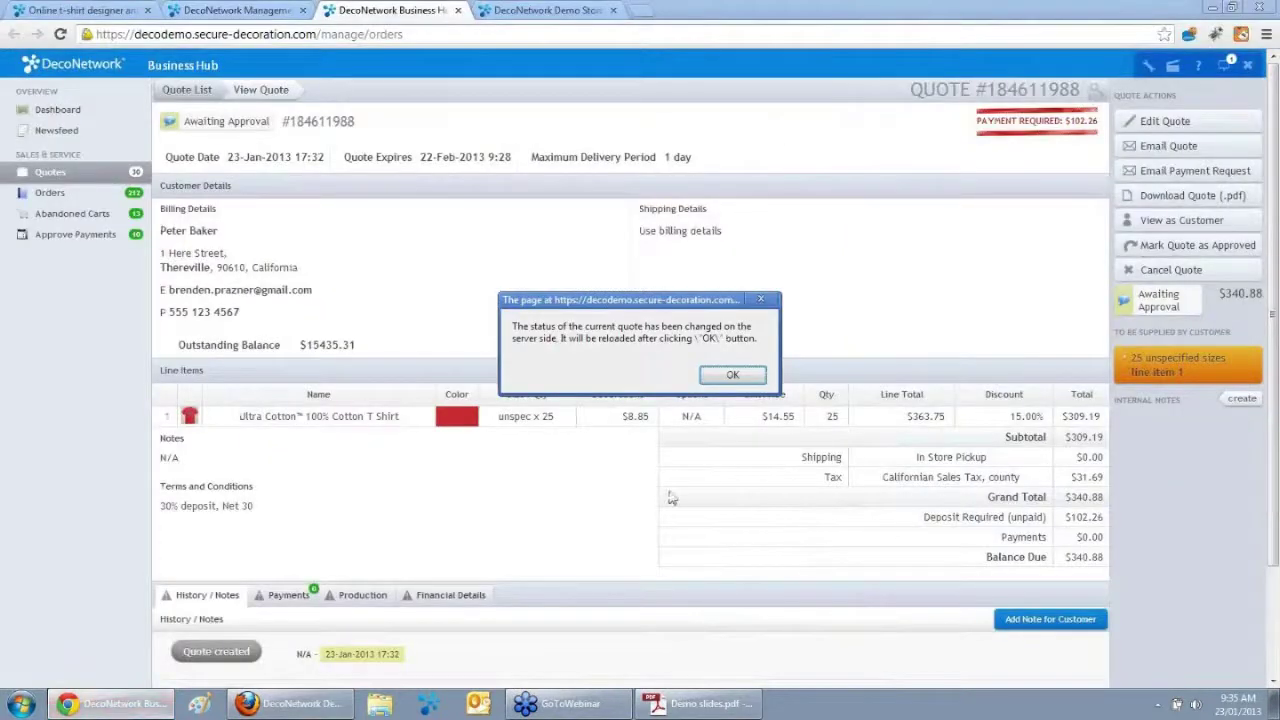
{"action": "left_click", "coordinate": [732, 376]}
{"action": "scroll", "coordinate": [998, 290], "scroll_direction": "down", "scroll_amount": 1}
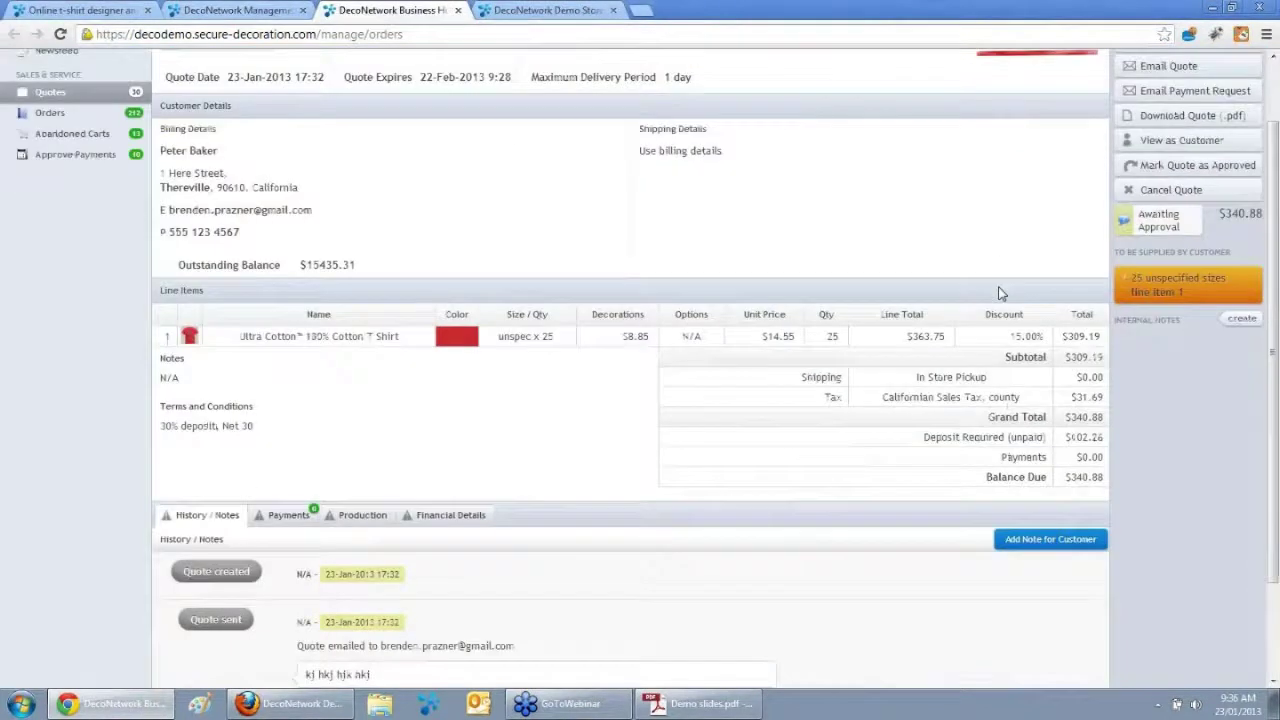
{"action": "scroll", "coordinate": [998, 293], "scroll_direction": "down", "scroll_amount": 2}
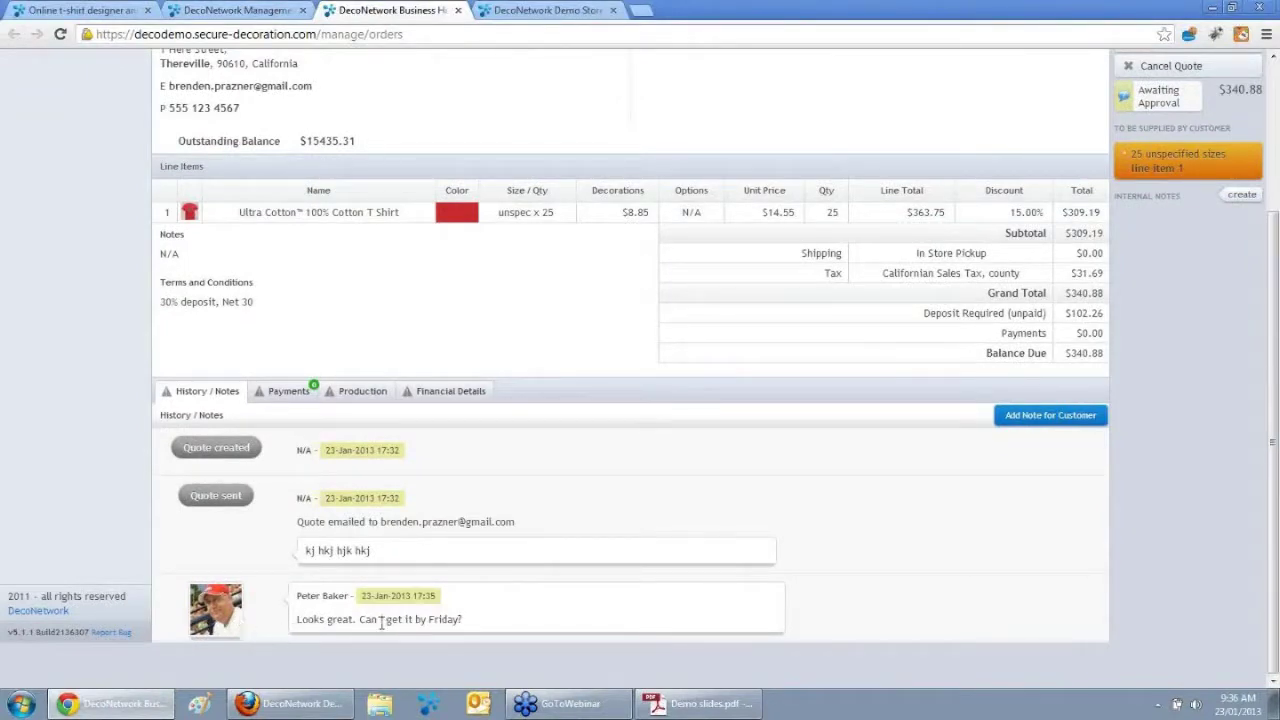
{"action": "scroll", "coordinate": [381, 620], "scroll_direction": "up", "scroll_amount": 4}
{"action": "left_click", "coordinate": [1222, 68]}
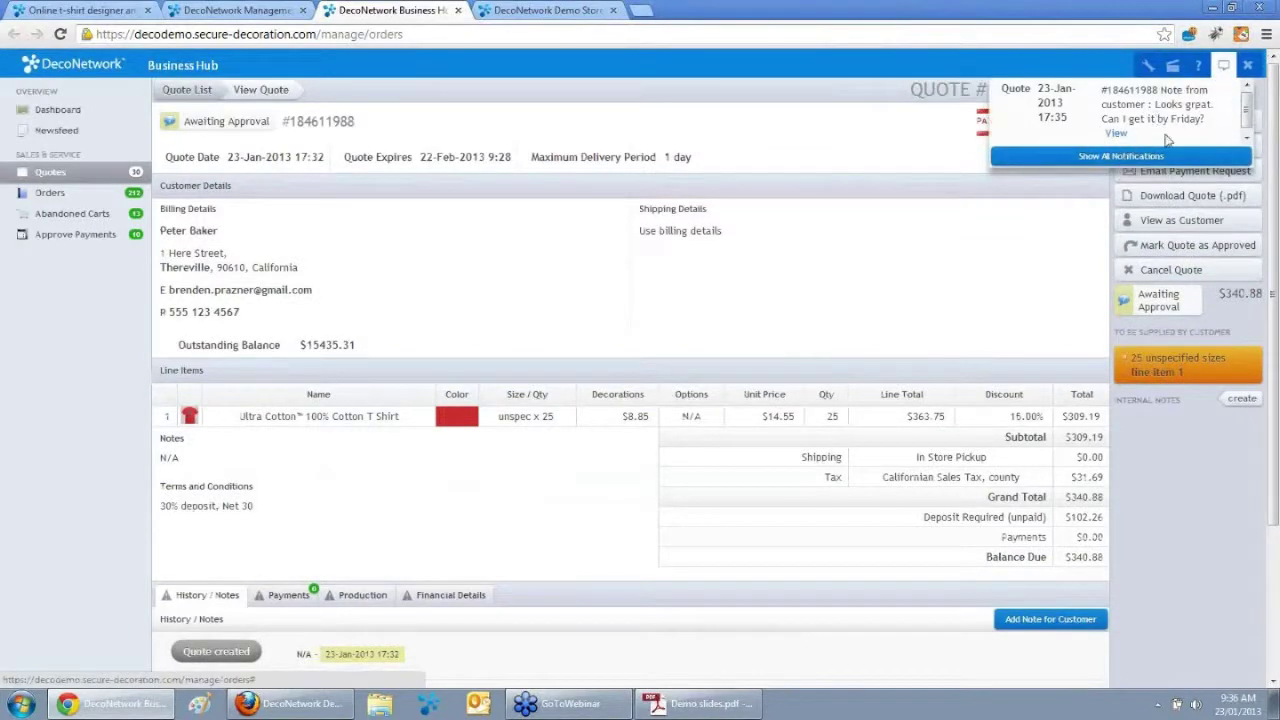
{"action": "left_click", "coordinate": [56, 131]}
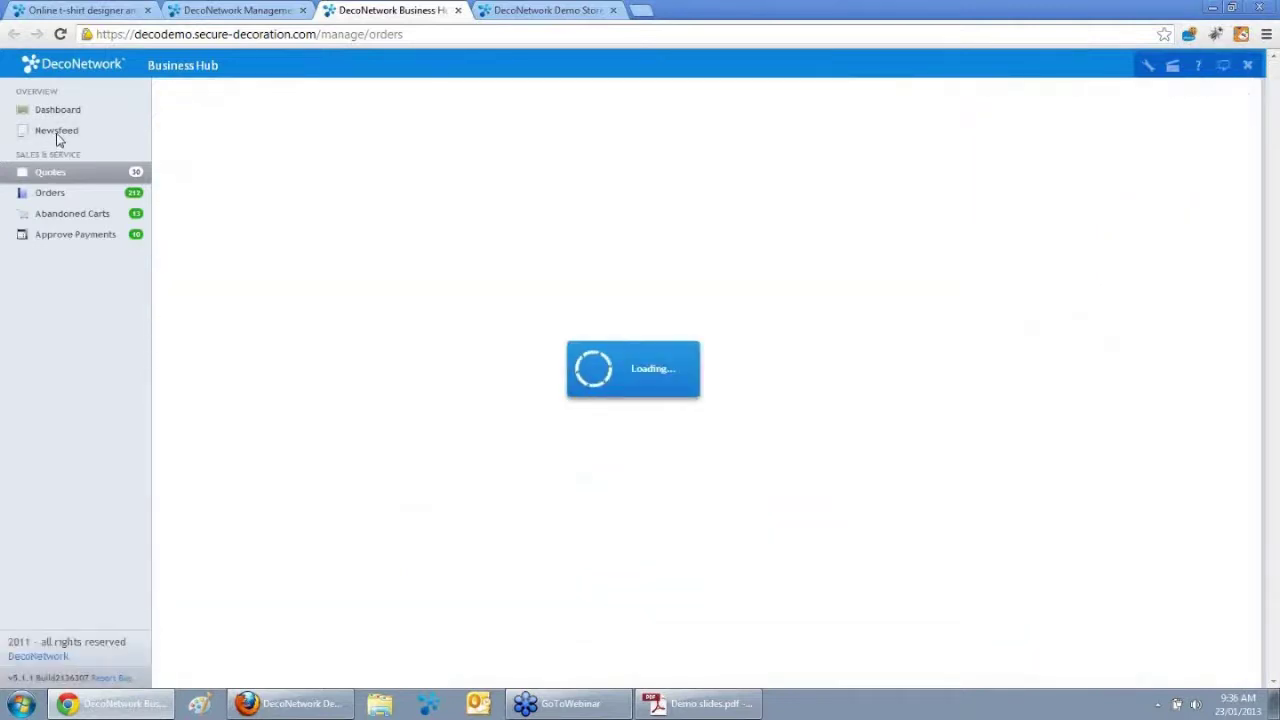
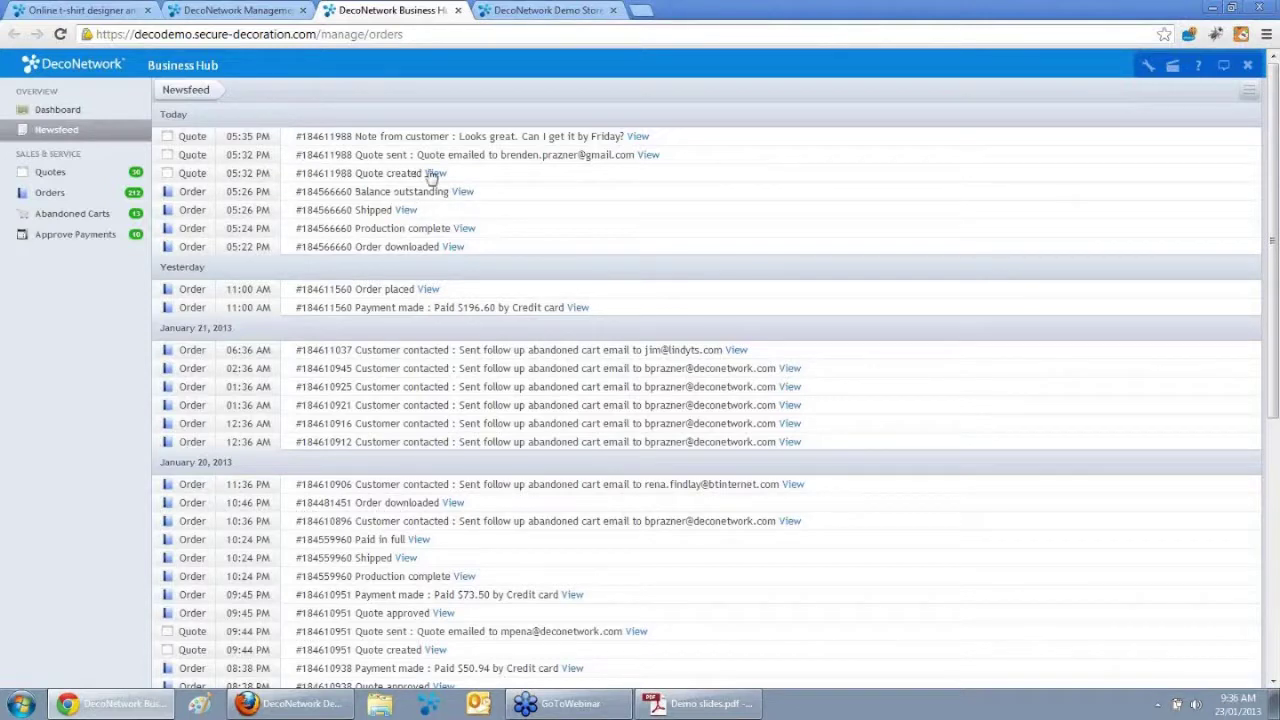
Open quote #184611988 from the customer's notification asking whether it can be ready by Friday
{"action": "left_click_drag", "start_coordinate": [606, 138], "coordinate": [334, 138]}
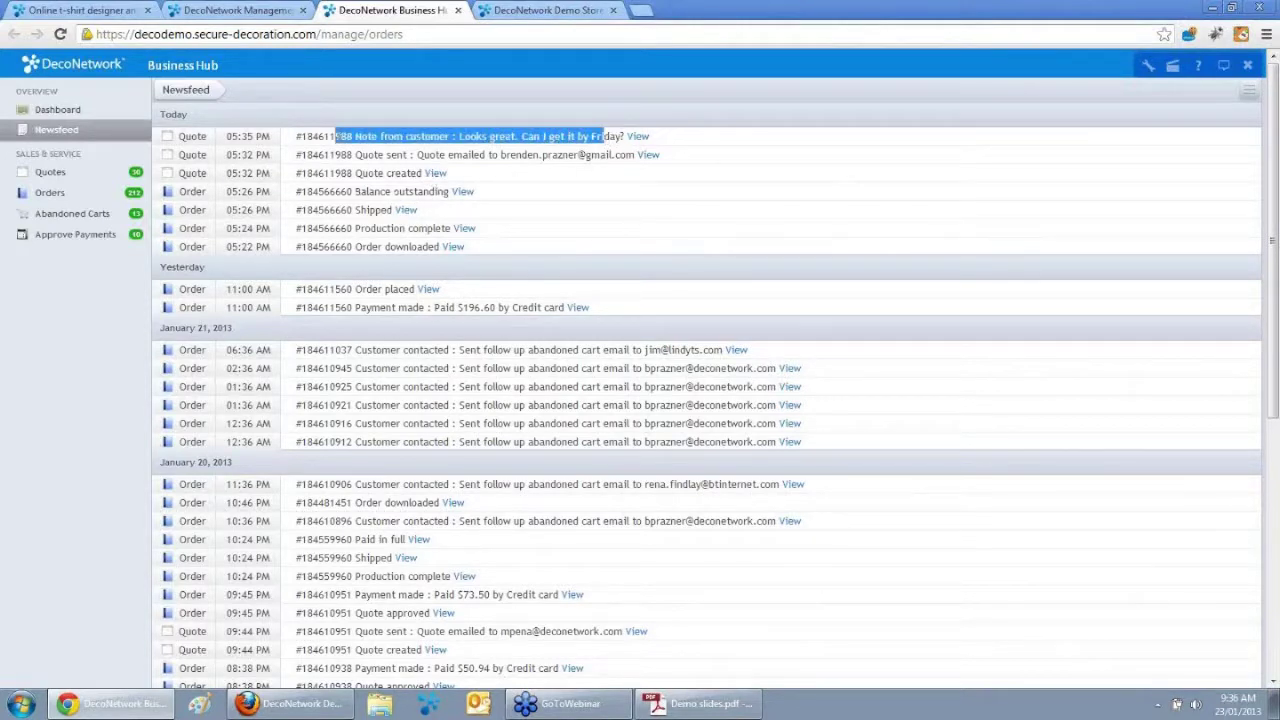
{"action": "left_click", "coordinate": [330, 152]}
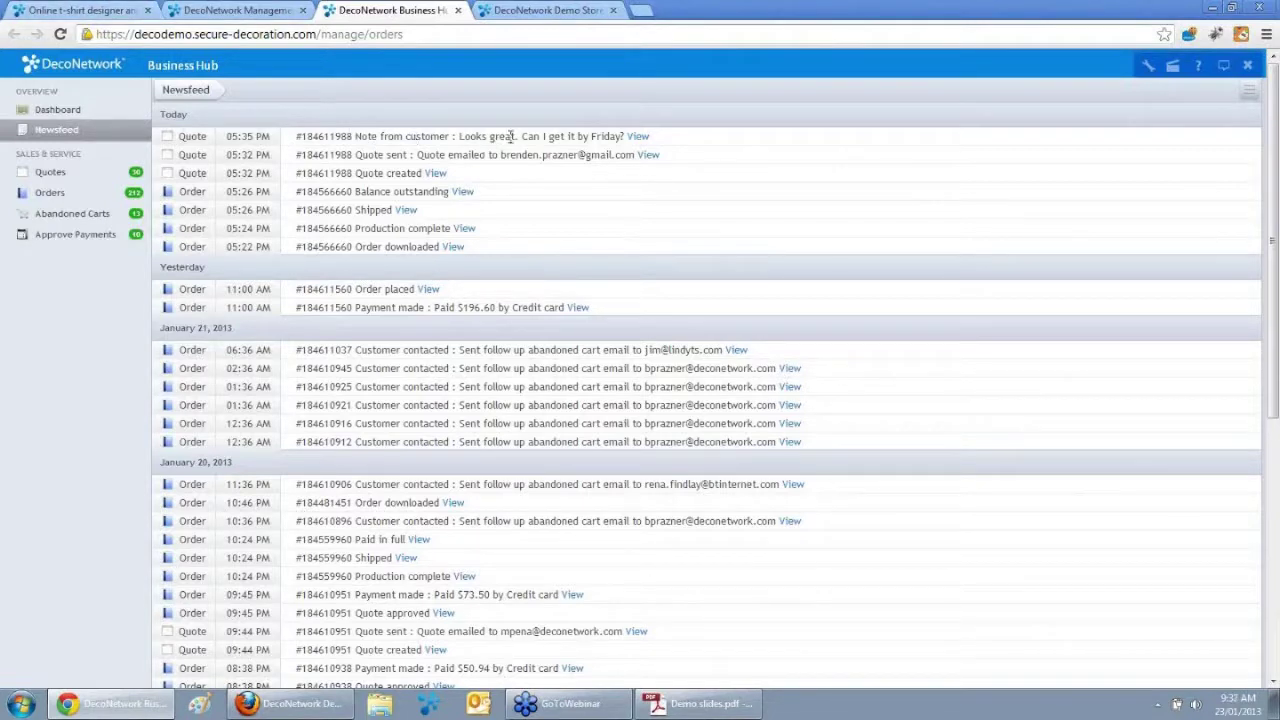
{"action": "left_click", "coordinate": [1224, 66]}
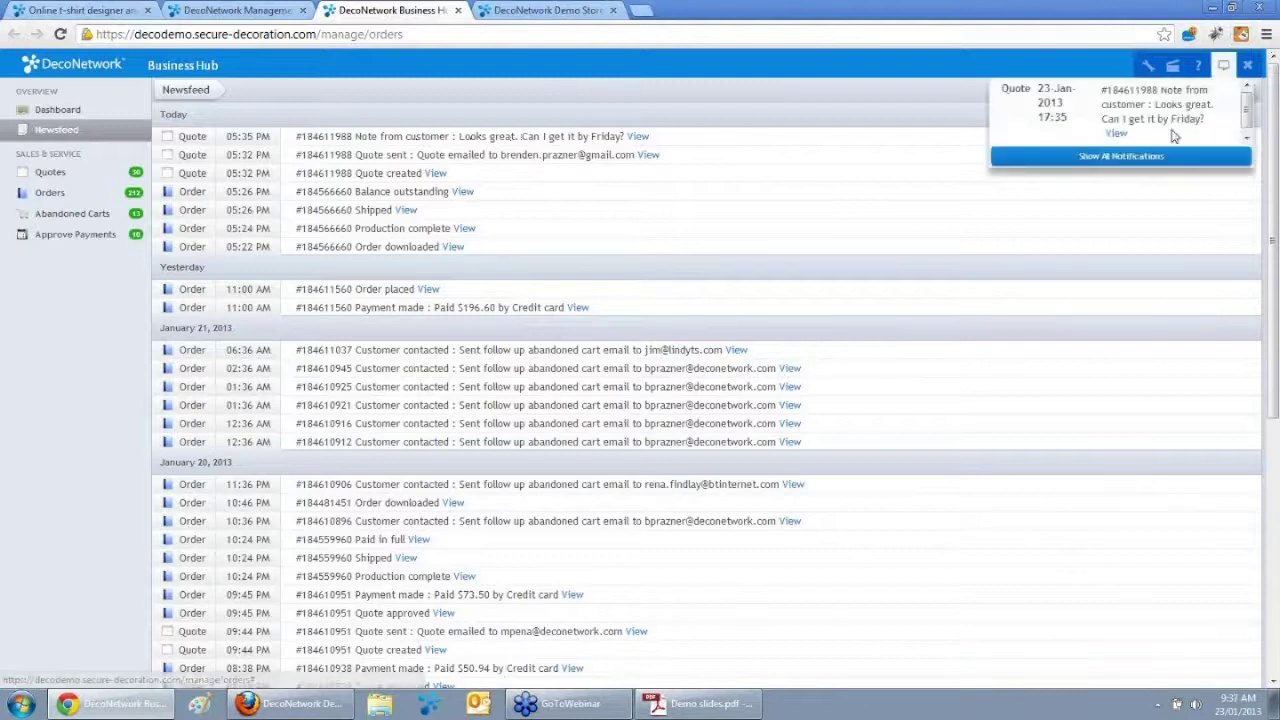
{"action": "left_click", "coordinate": [1114, 136]}
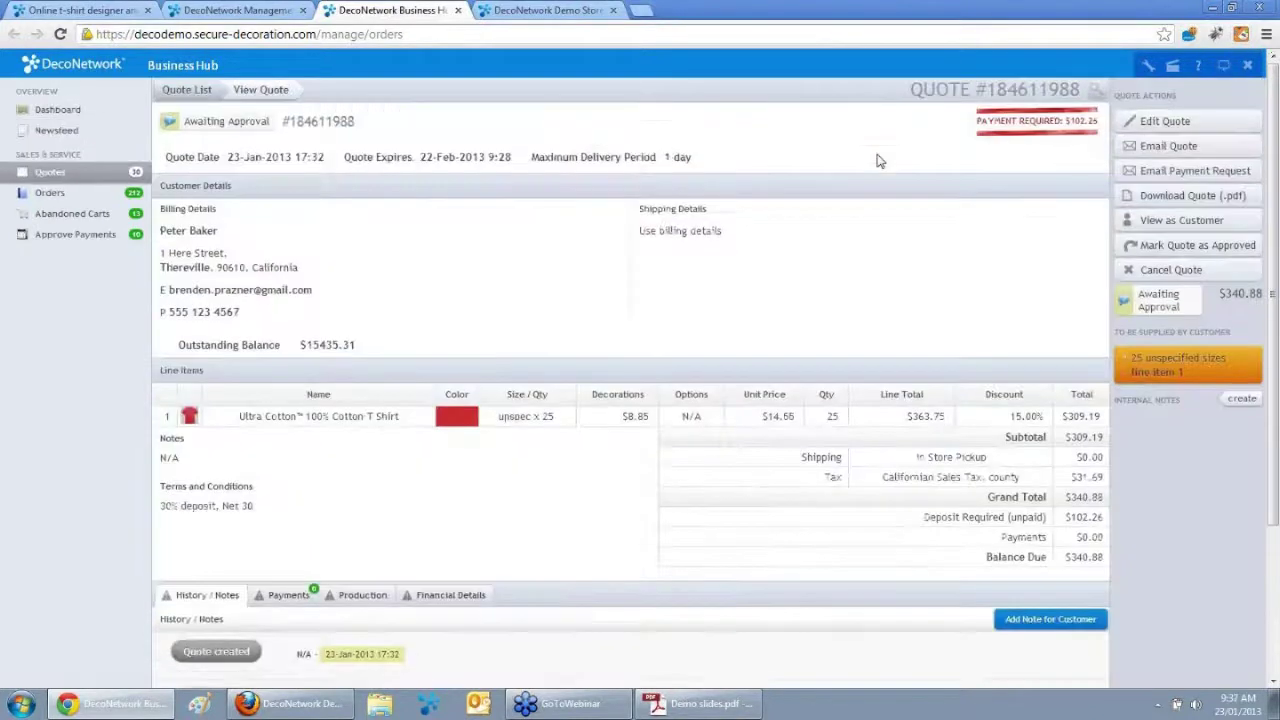
Add a customer note on quote #184611988 reading 'Yes if you approve that quote today'
{"action": "scroll", "coordinate": [480, 520], "scroll_direction": "down", "scroll_amount": 2}
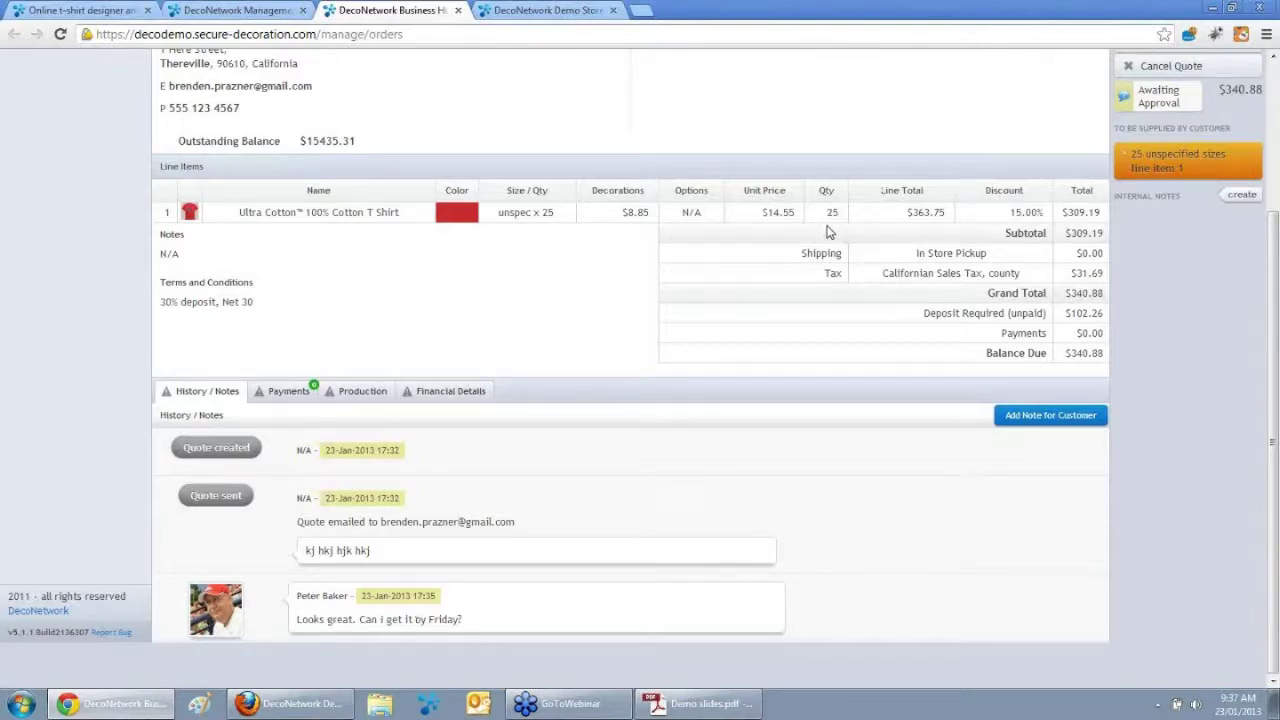
{"action": "scroll", "coordinate": [834, 250], "scroll_direction": "up", "scroll_amount": 3}
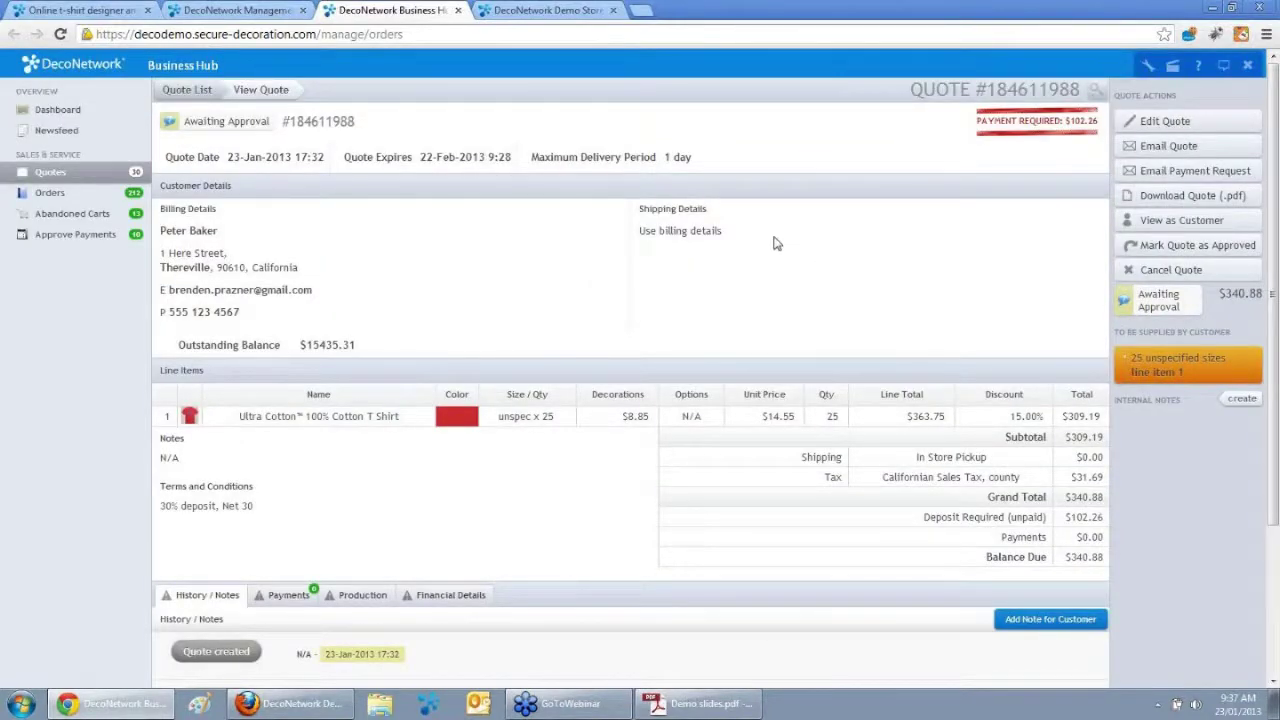
{"action": "scroll", "coordinate": [775, 245], "scroll_direction": "down", "scroll_amount": 3}
{"action": "left_click", "coordinate": [1040, 420]}
{"action": "left_click", "coordinate": [680, 370]}
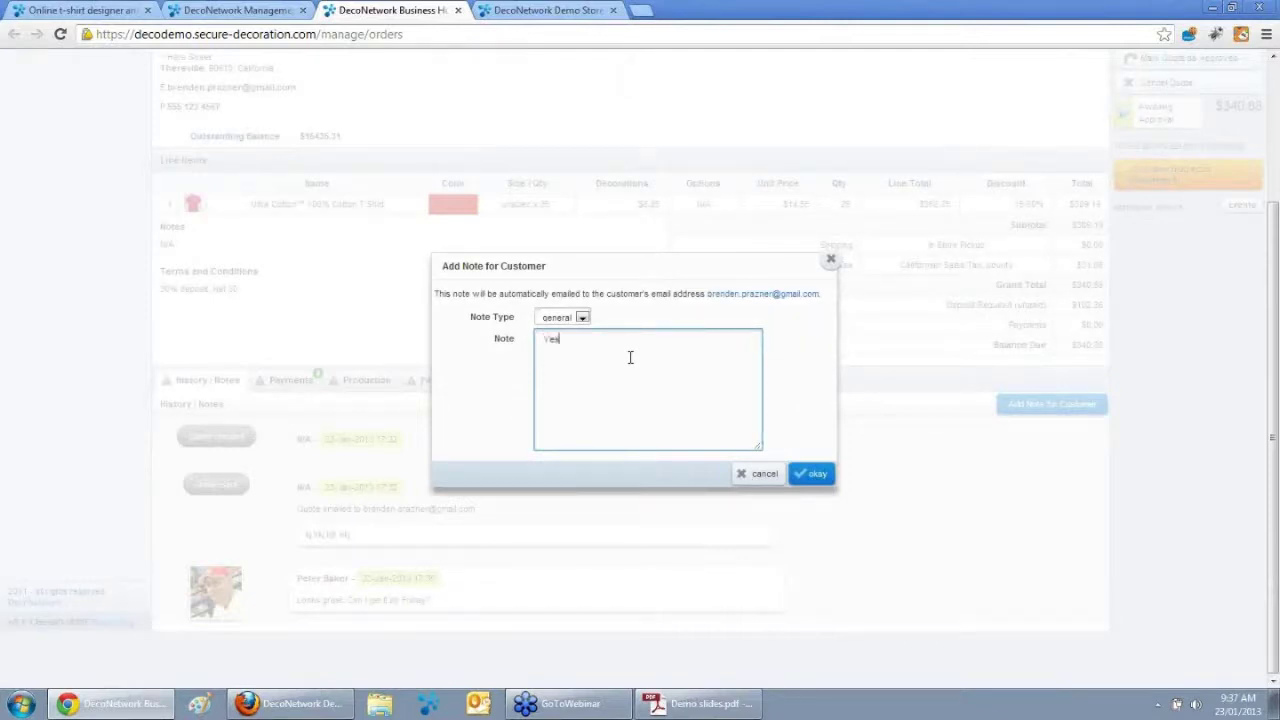
{"action": "type", "text": "Yes if you abouove that quote today"}
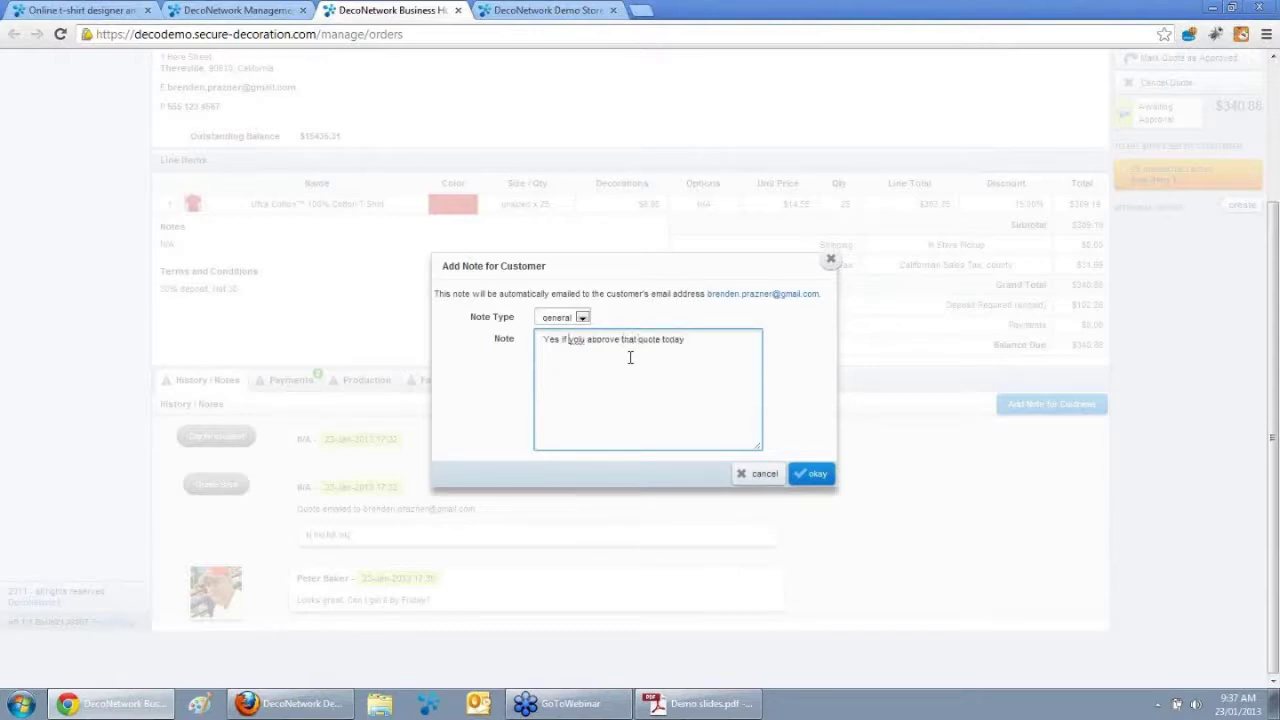
{"action": "key", "text": "BackSpace"}
{"action": "type", "text": "u"}
{"action": "left_click", "coordinate": [796, 473]}
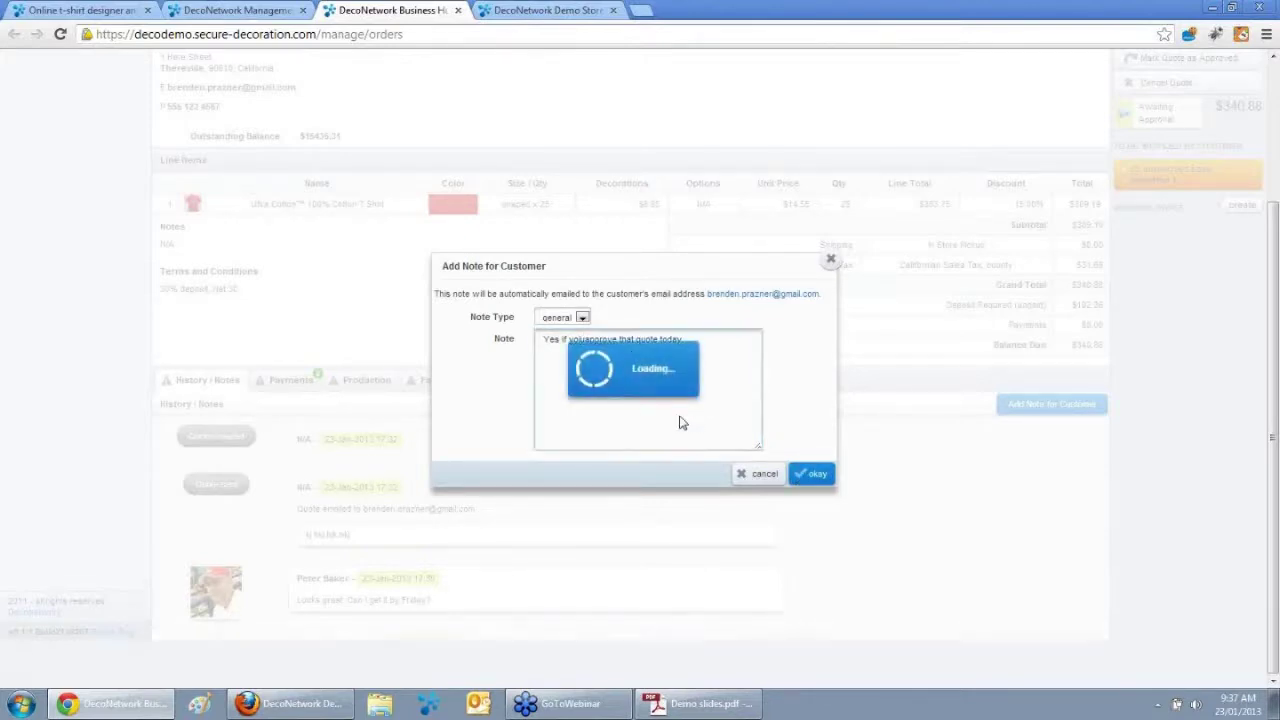
{"action": "scroll", "coordinate": [677, 430], "scroll_direction": "down", "scroll_amount": 1}
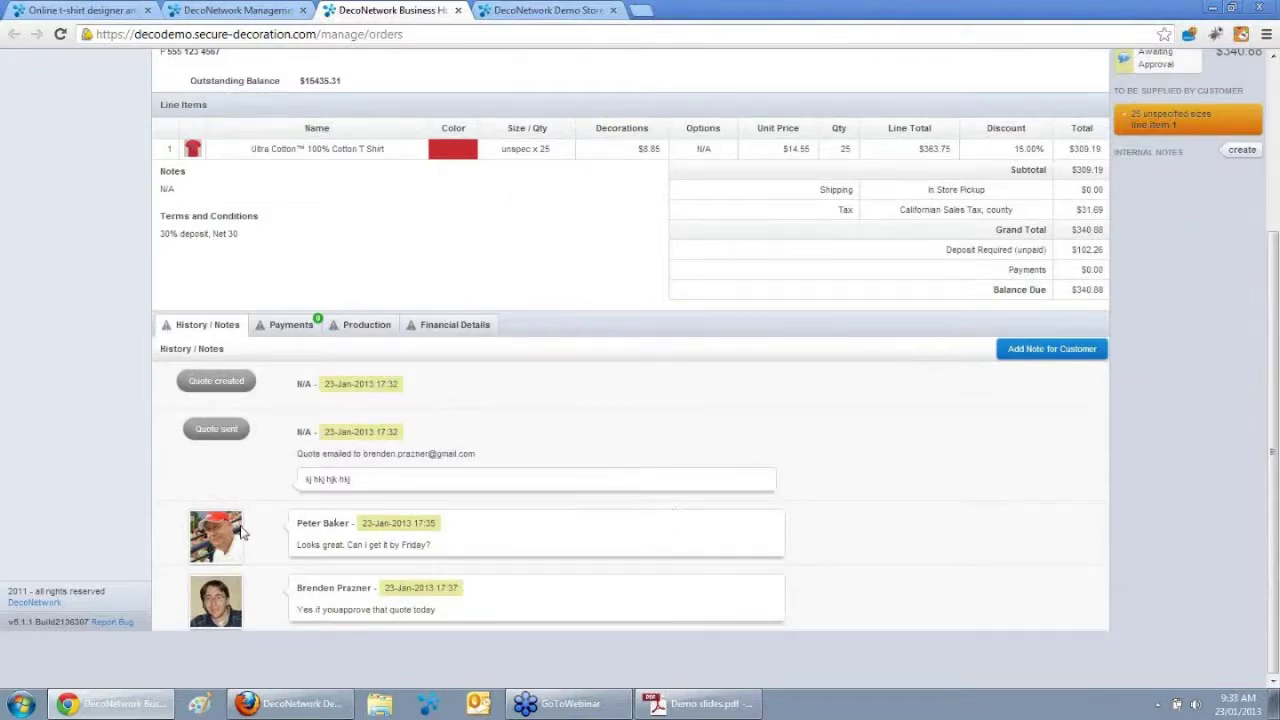
Open the 'Note for DecoNetwork sample quote 184611988' email in Gmail and follow its order link
{"action": "left_click", "coordinate": [305, 703]}
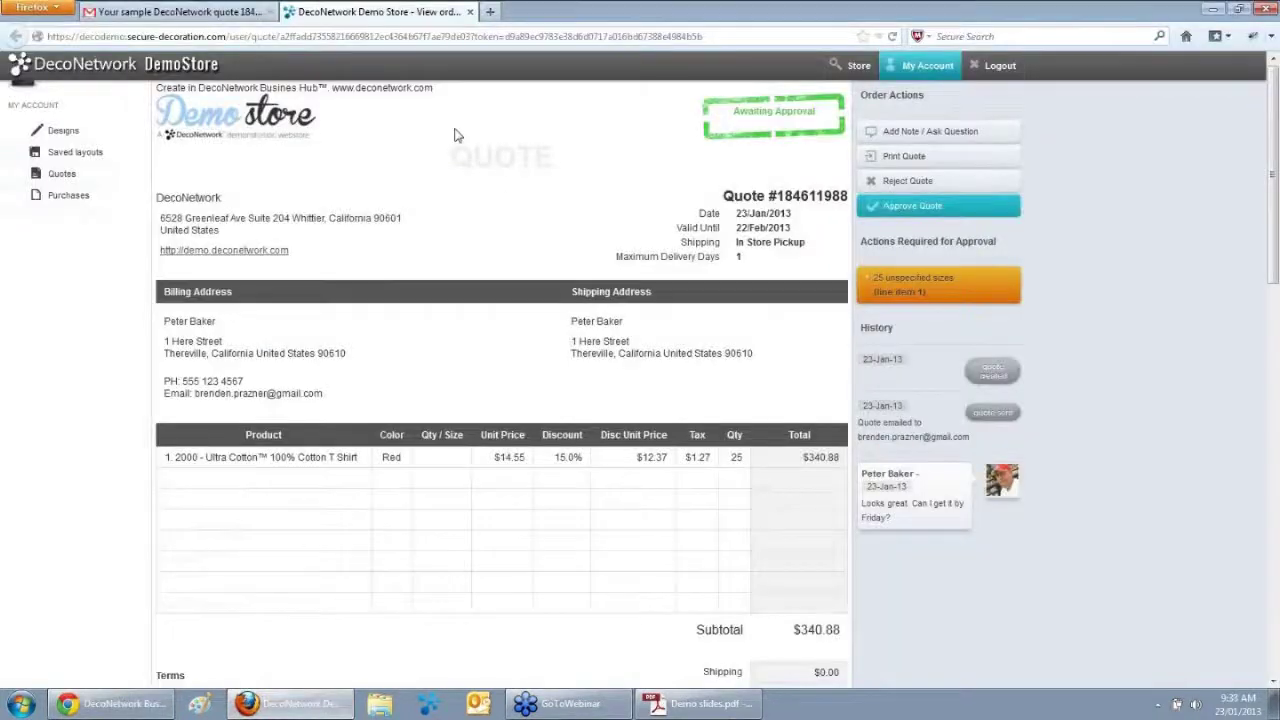
{"action": "left_click", "coordinate": [469, 12]}
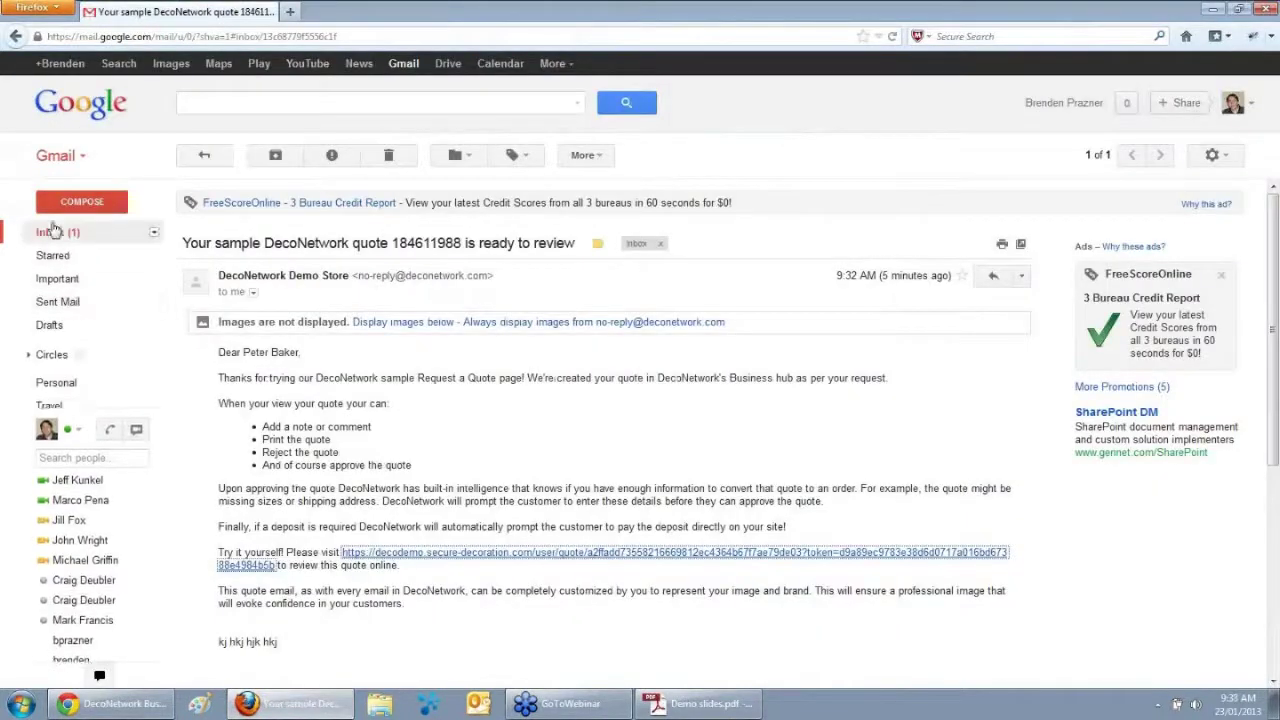
{"action": "left_click", "coordinate": [55, 232]}
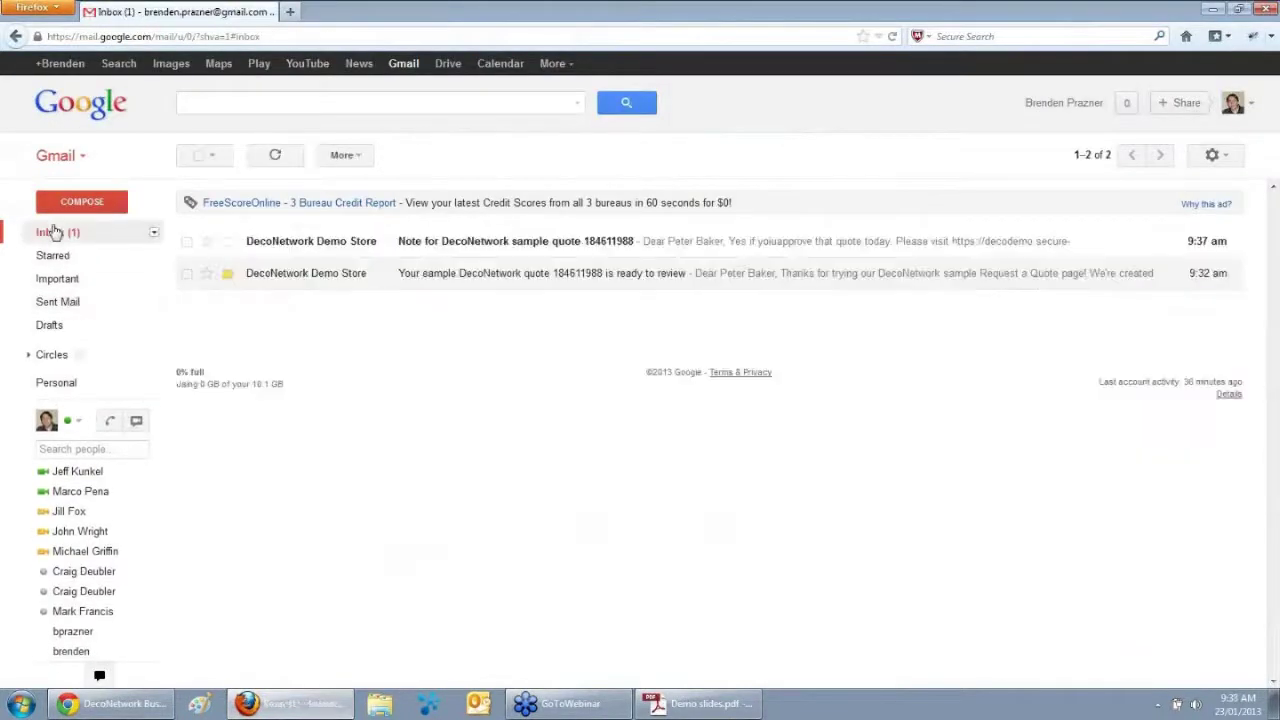
{"action": "left_click", "coordinate": [428, 243]}
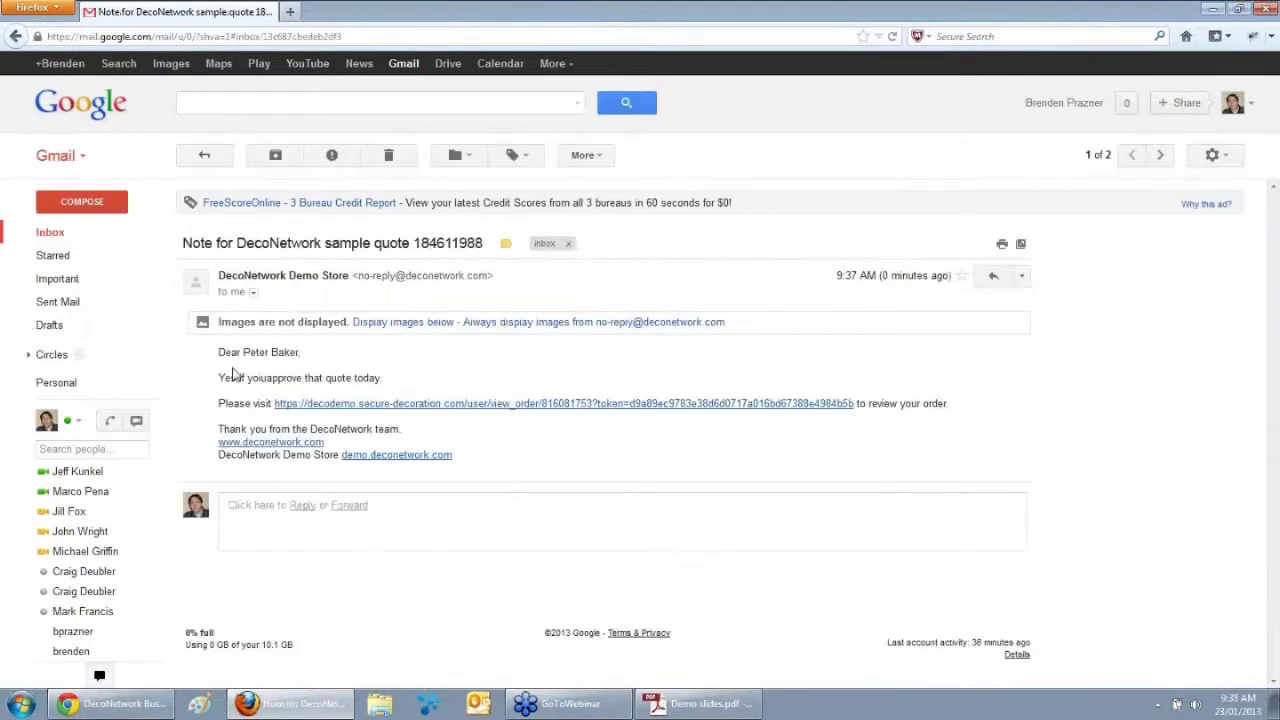
{"action": "left_click_drag", "start_coordinate": [220, 377], "coordinate": [389, 380]}
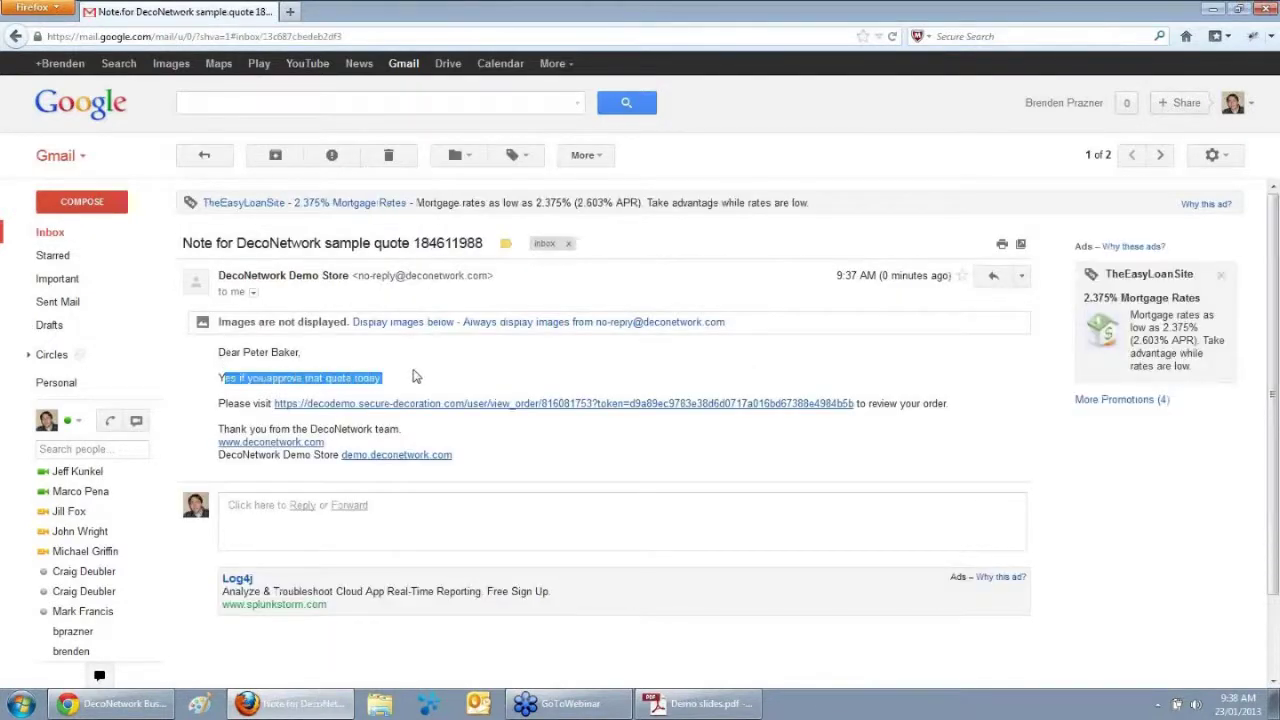
{"action": "left_click", "coordinate": [414, 376]}
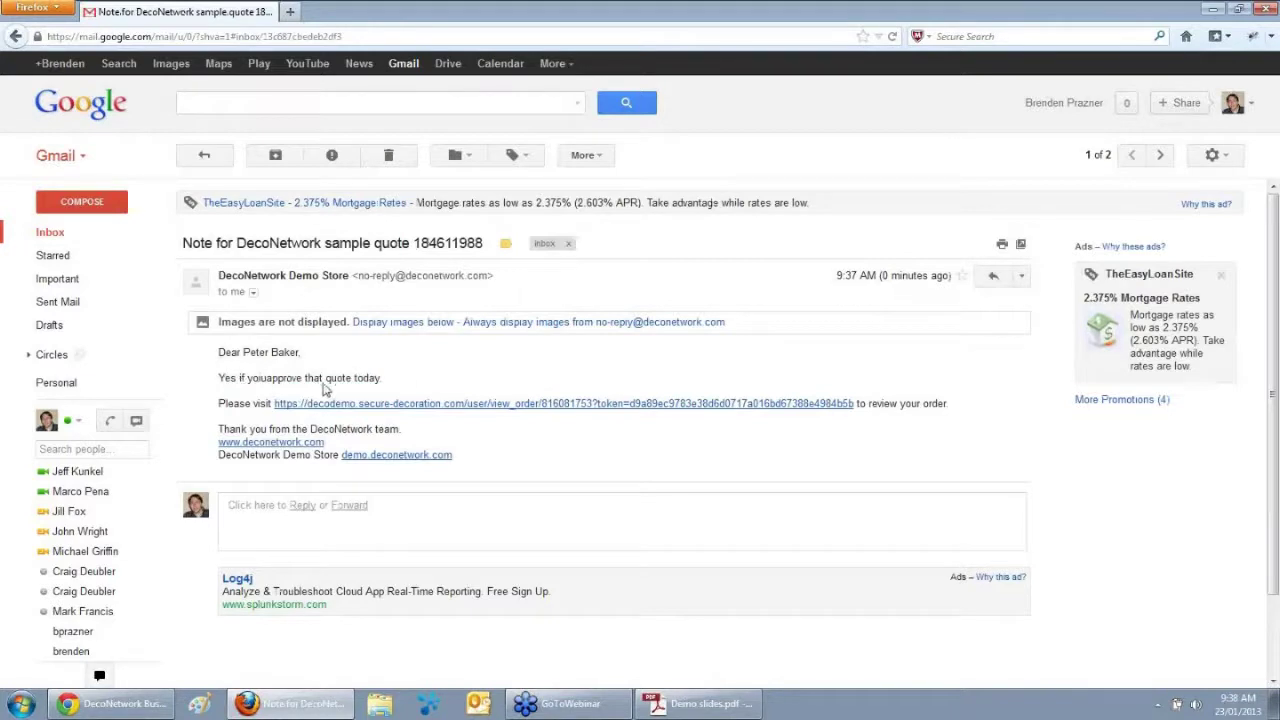
{"action": "left_click", "coordinate": [538, 405]}
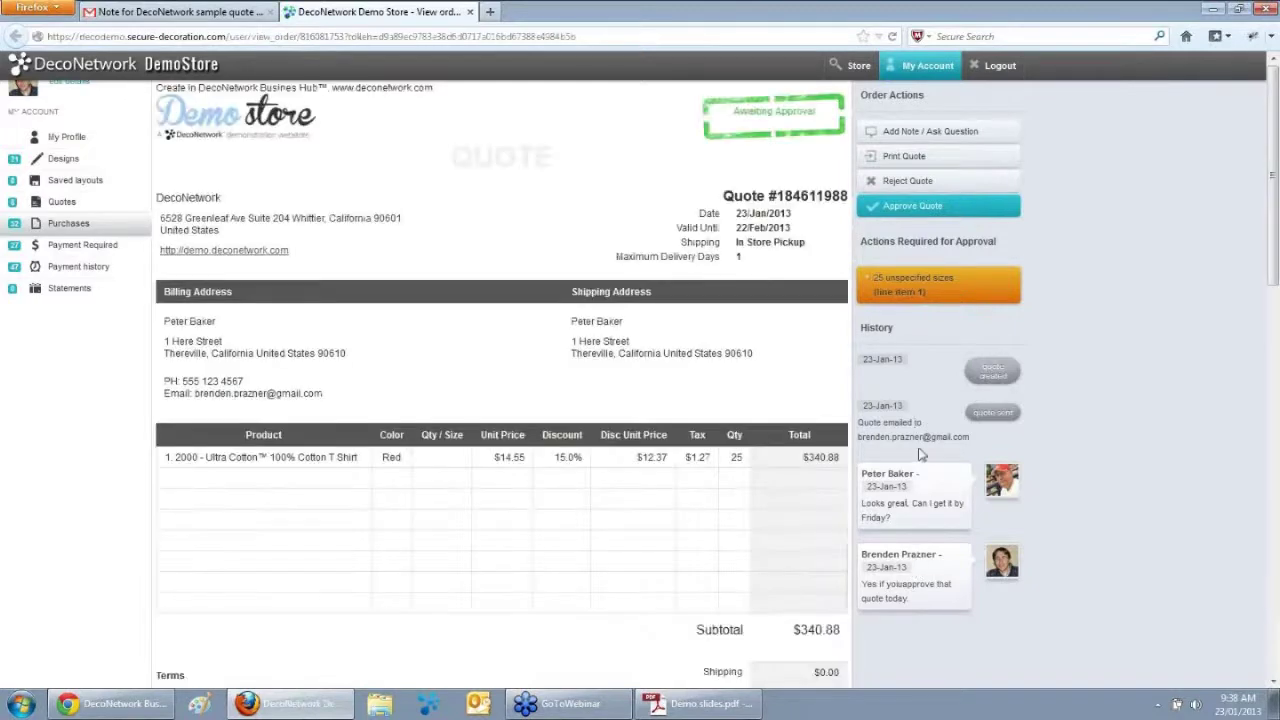
Start approving quote 184611988 as the customer, reaching the sizes-needed step
{"action": "left_click", "coordinate": [926, 210]}
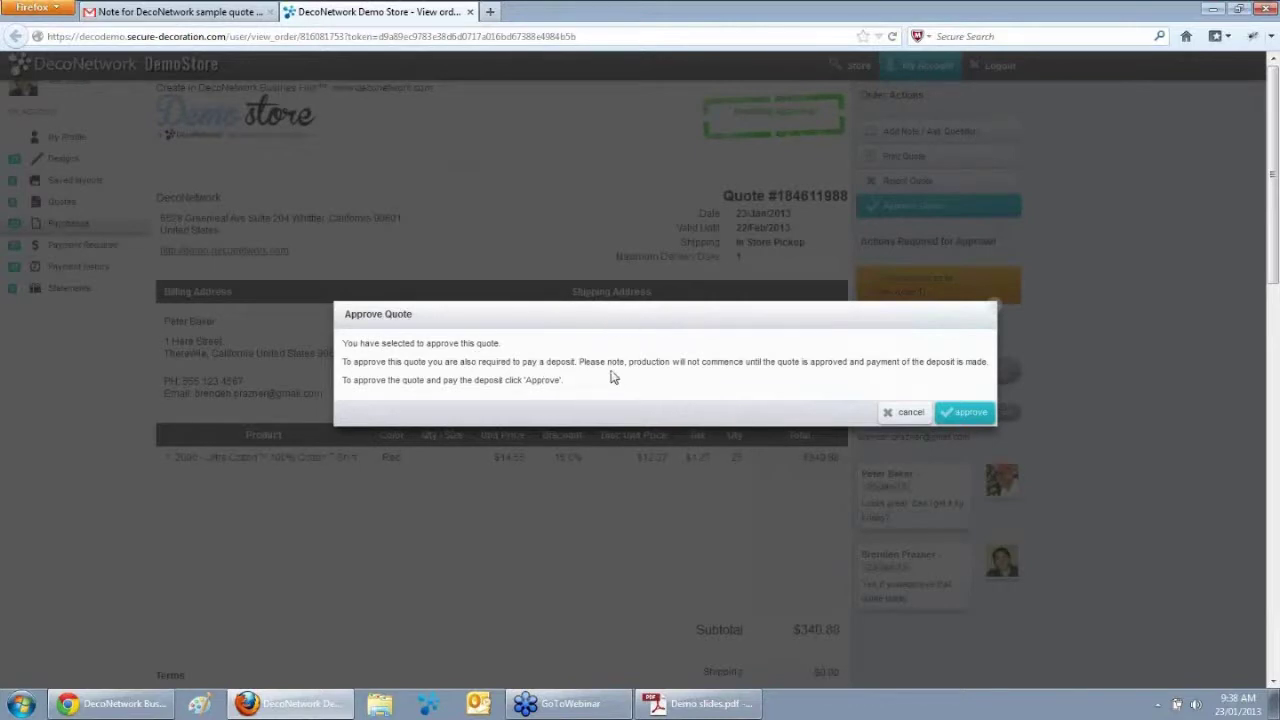
{"action": "left_click", "coordinate": [962, 416]}
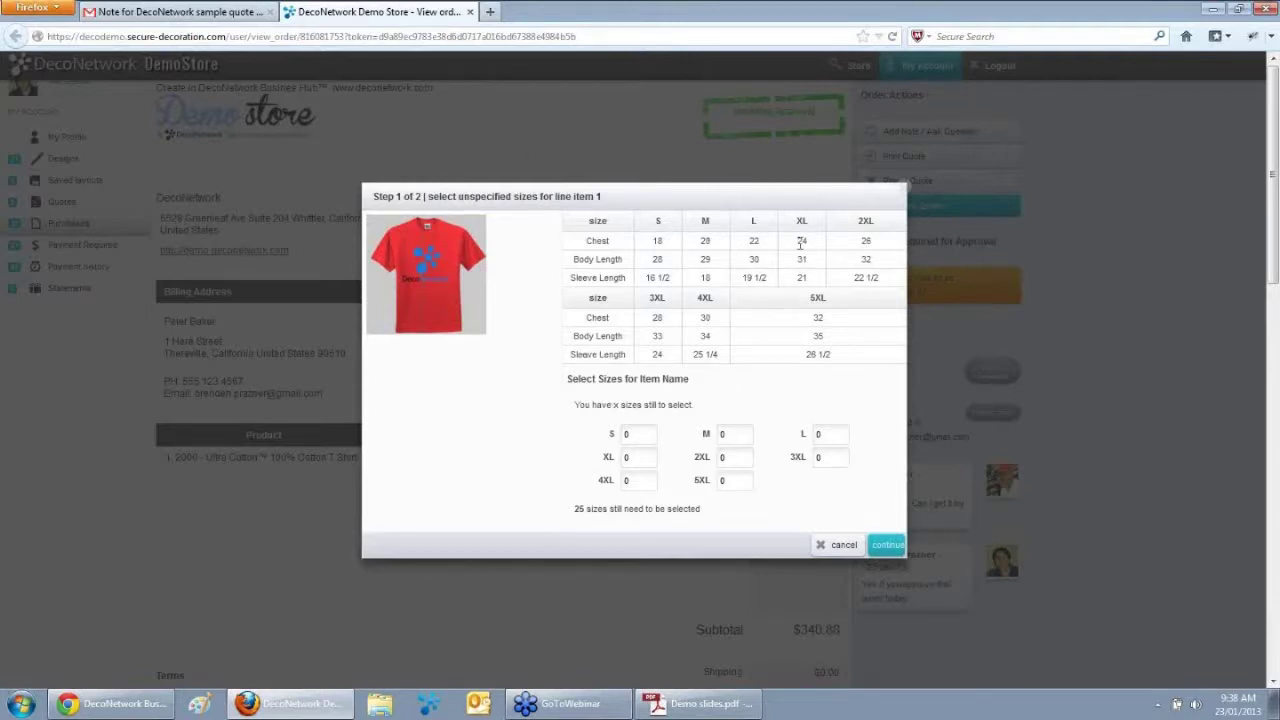
{"action": "left_click_drag", "start_coordinate": [574, 508], "coordinate": [624, 512]}
{"action": "left_click", "coordinate": [680, 535]}
Enter quantity 5 for the S, L, XL and 5XL sizes
{"action": "double_click", "coordinate": [640, 437]}
{"action": "type", "text": "5"}
{"action": "double_click", "coordinate": [724, 434]}
{"action": "double_click", "coordinate": [846, 433]}
{"action": "type", "text": "5"}
{"action": "double_click", "coordinate": [645, 457]}
{"action": "type", "text": "5"}
{"action": "double_click", "coordinate": [725, 481]}
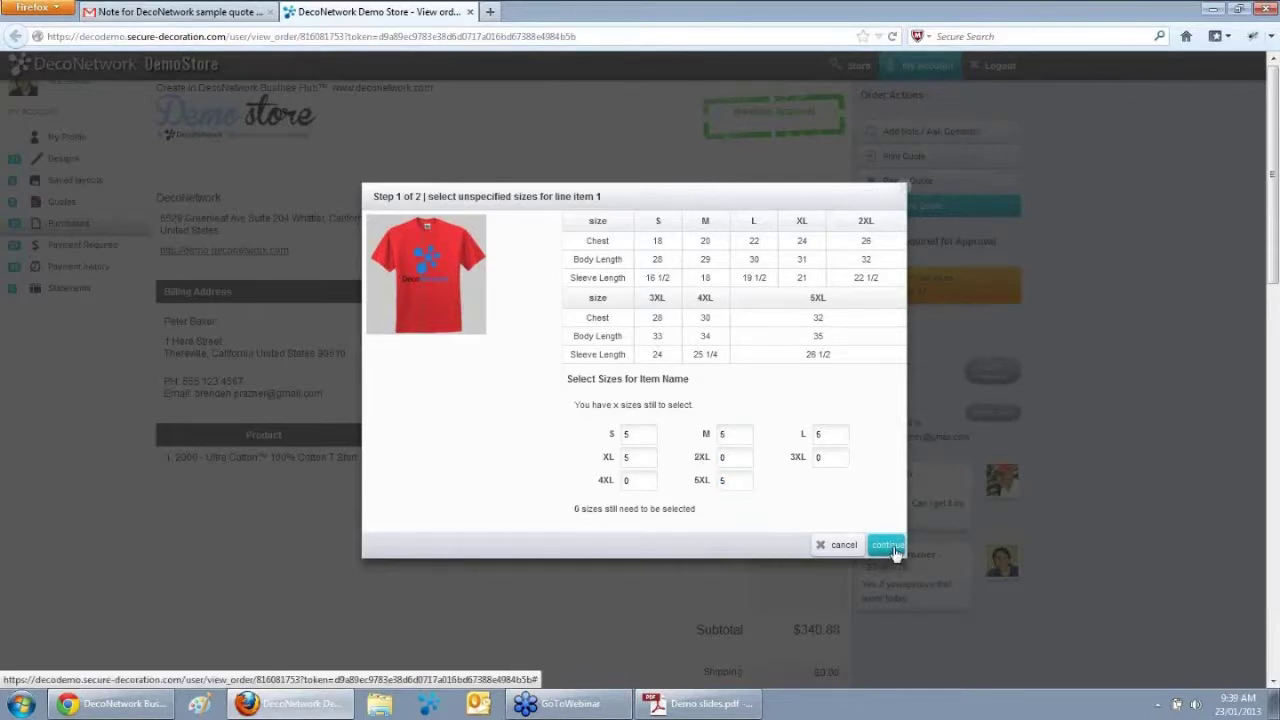
{"action": "double_click", "coordinate": [728, 481]}
{"action": "type", "text": "5"}
Confirm the quote with its sizes to reach the Pay Deposit page
{"action": "left_click", "coordinate": [885, 546]}
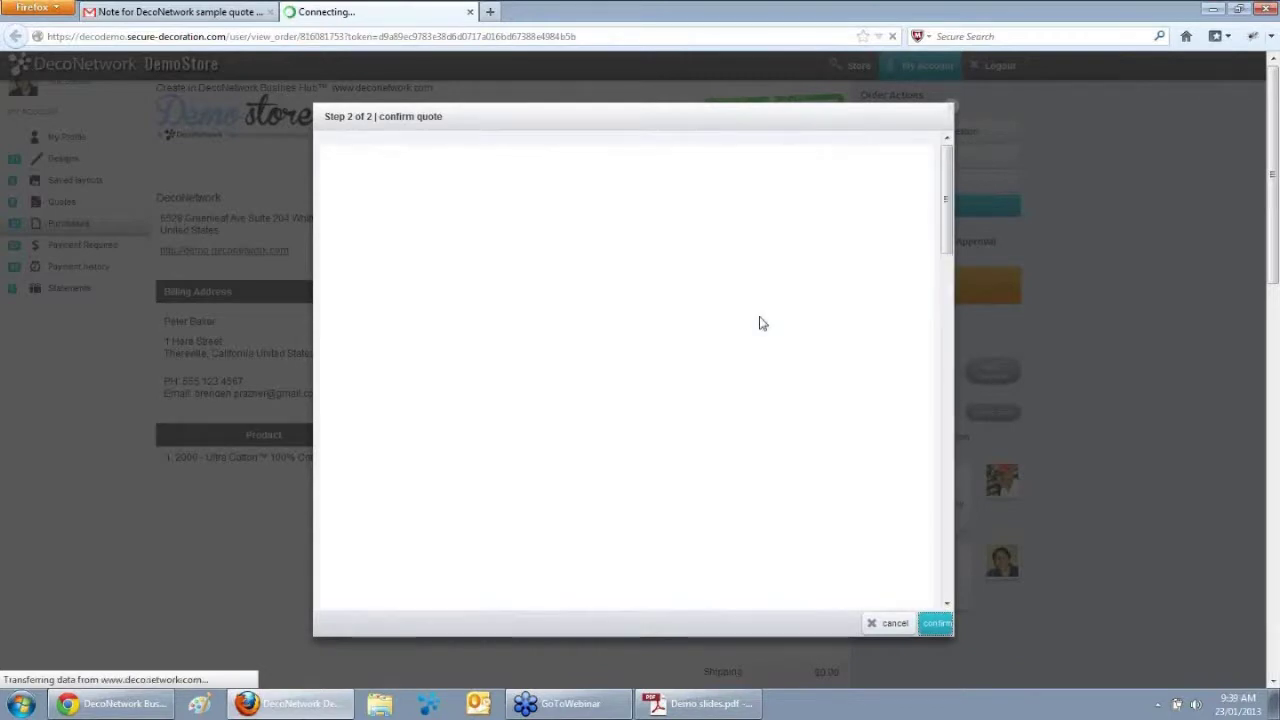
{"action": "scroll", "coordinate": [953, 290], "scroll_direction": "down", "scroll_amount": 3}
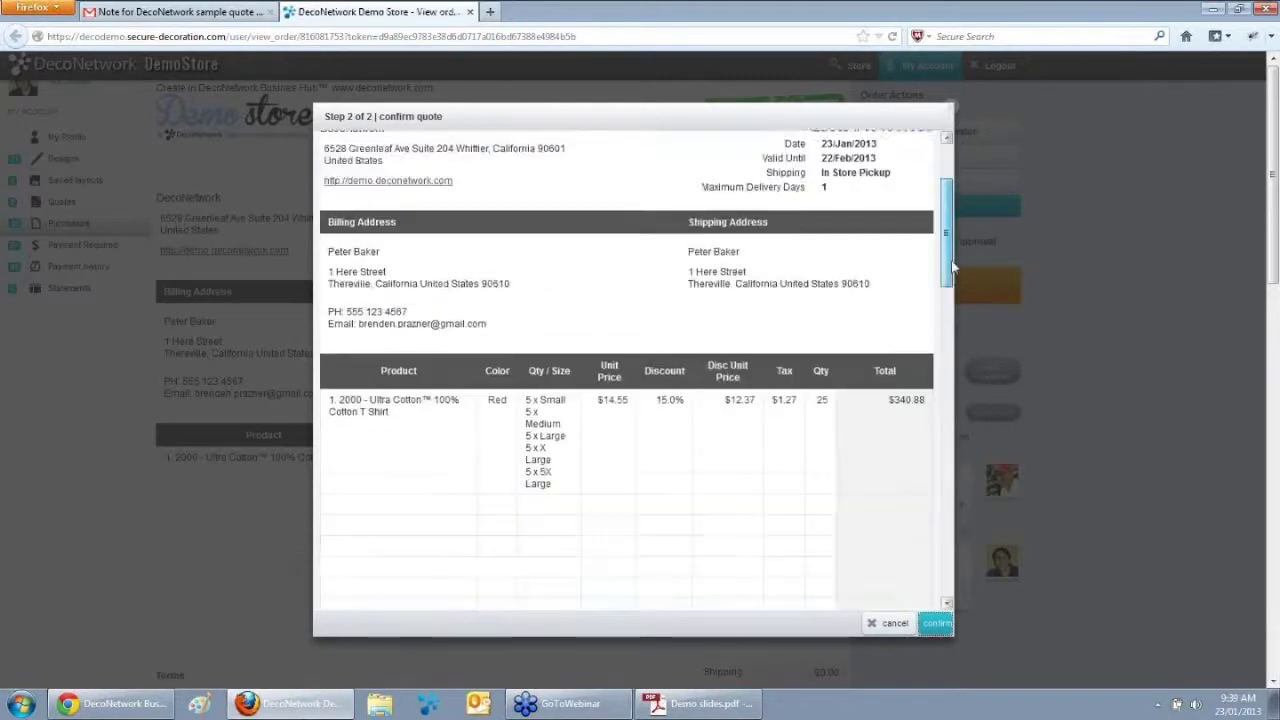
{"action": "left_click_drag", "start_coordinate": [953, 290], "coordinate": [953, 575]}
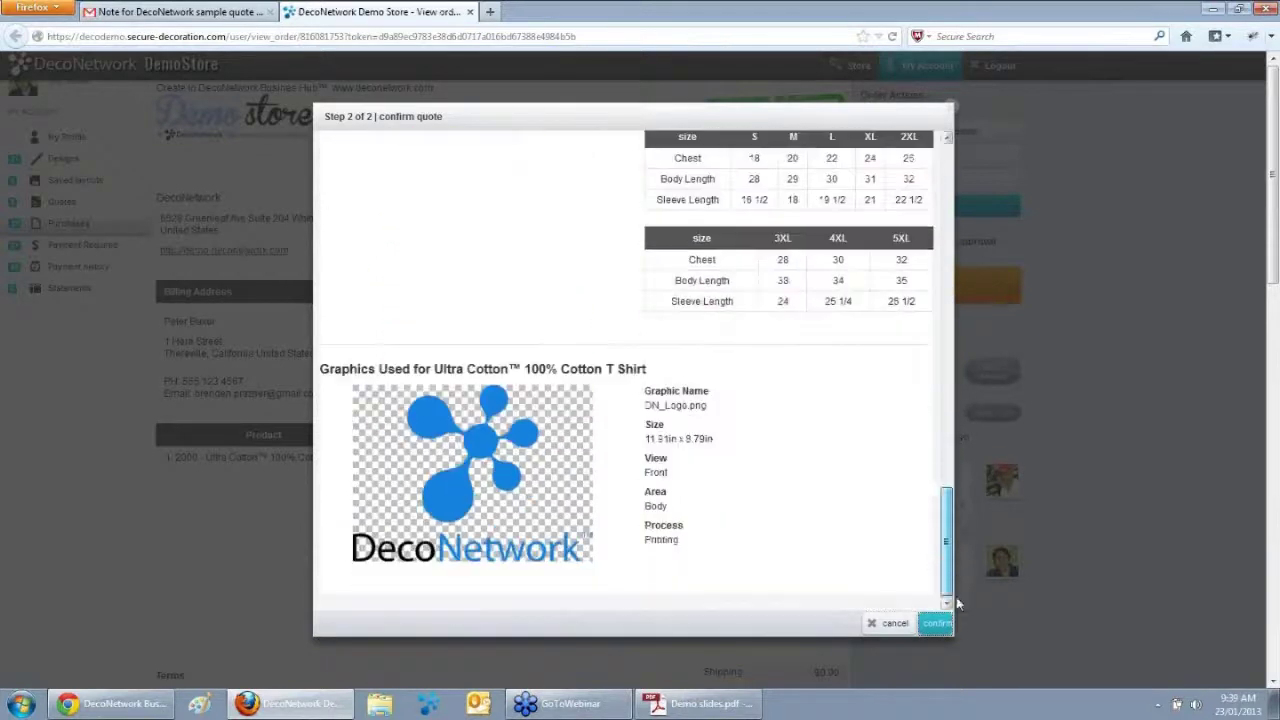
{"action": "left_click", "coordinate": [937, 623]}
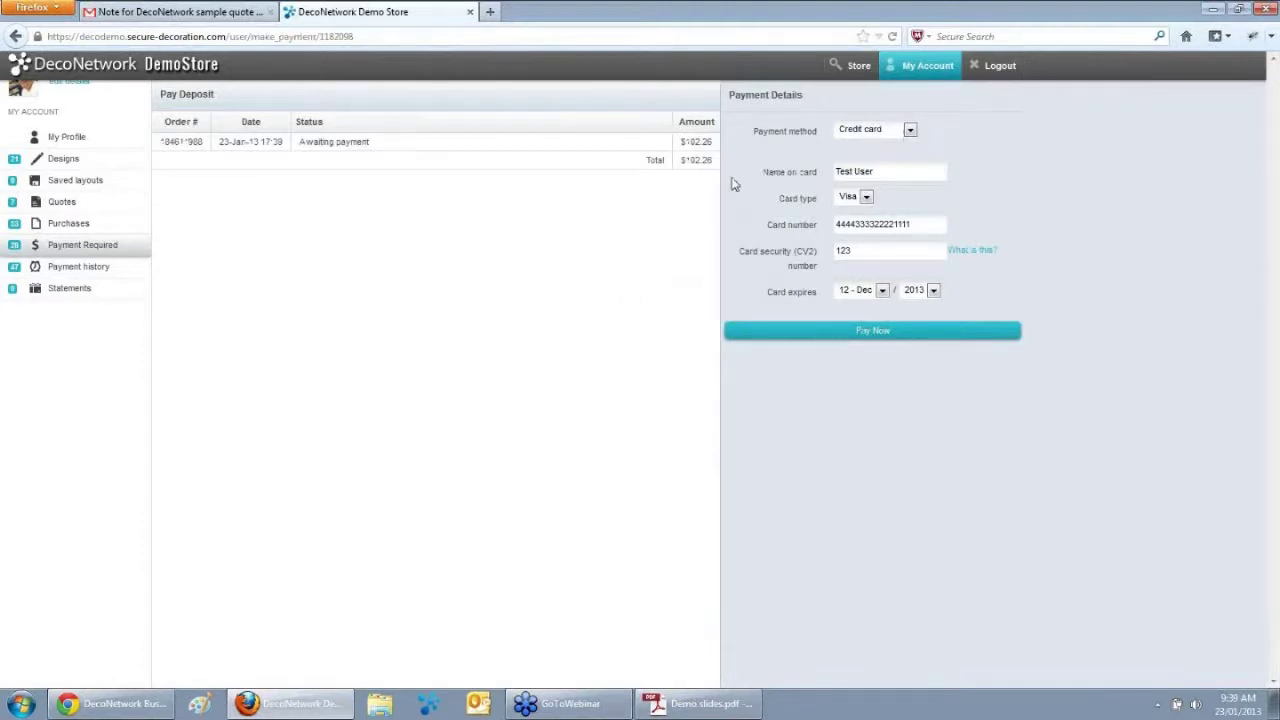
Review the payment methods offered for the deposit, dismissing the quote status alert
{"action": "left_click", "coordinate": [897, 134]}
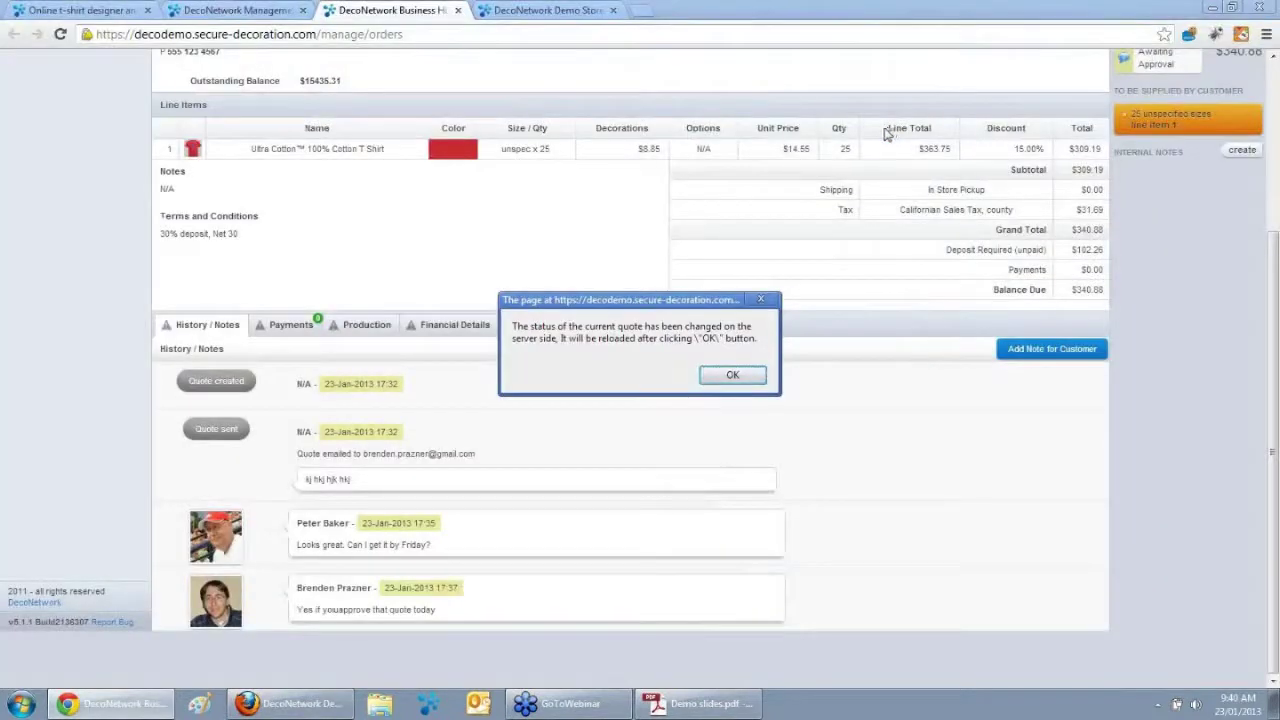
{"action": "left_click", "coordinate": [745, 381]}
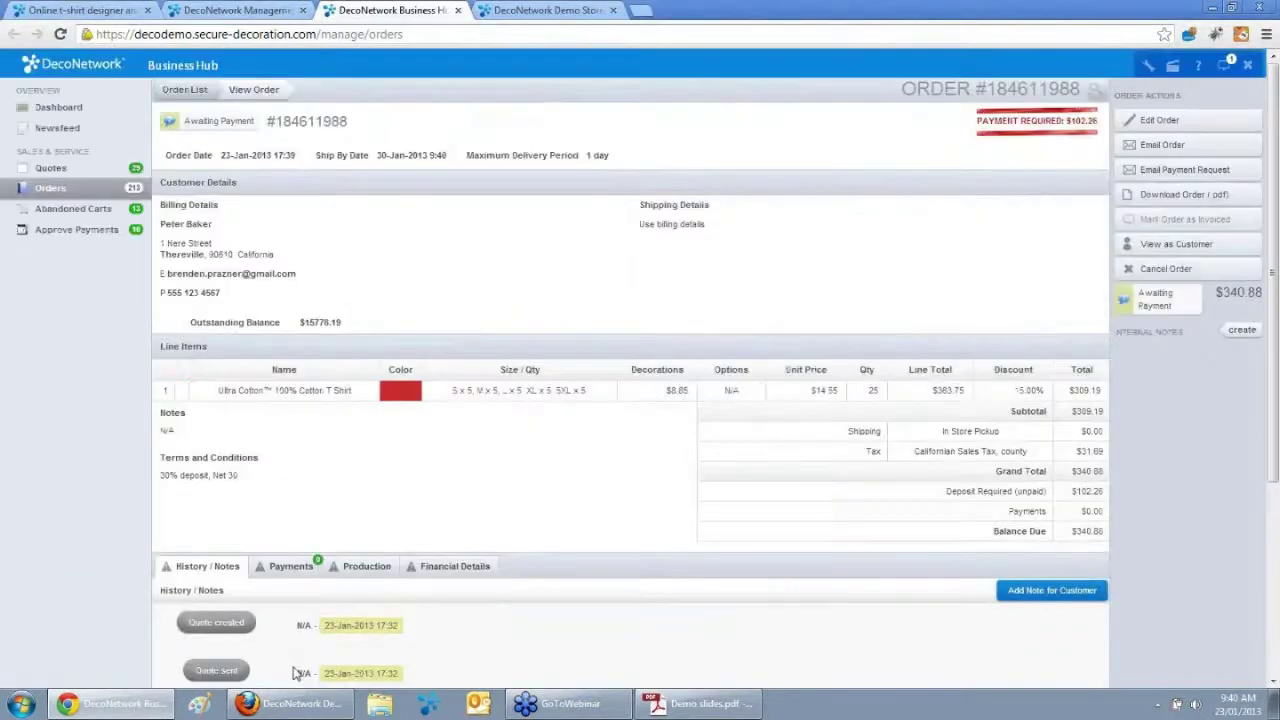
{"action": "left_click", "coordinate": [290, 703]}
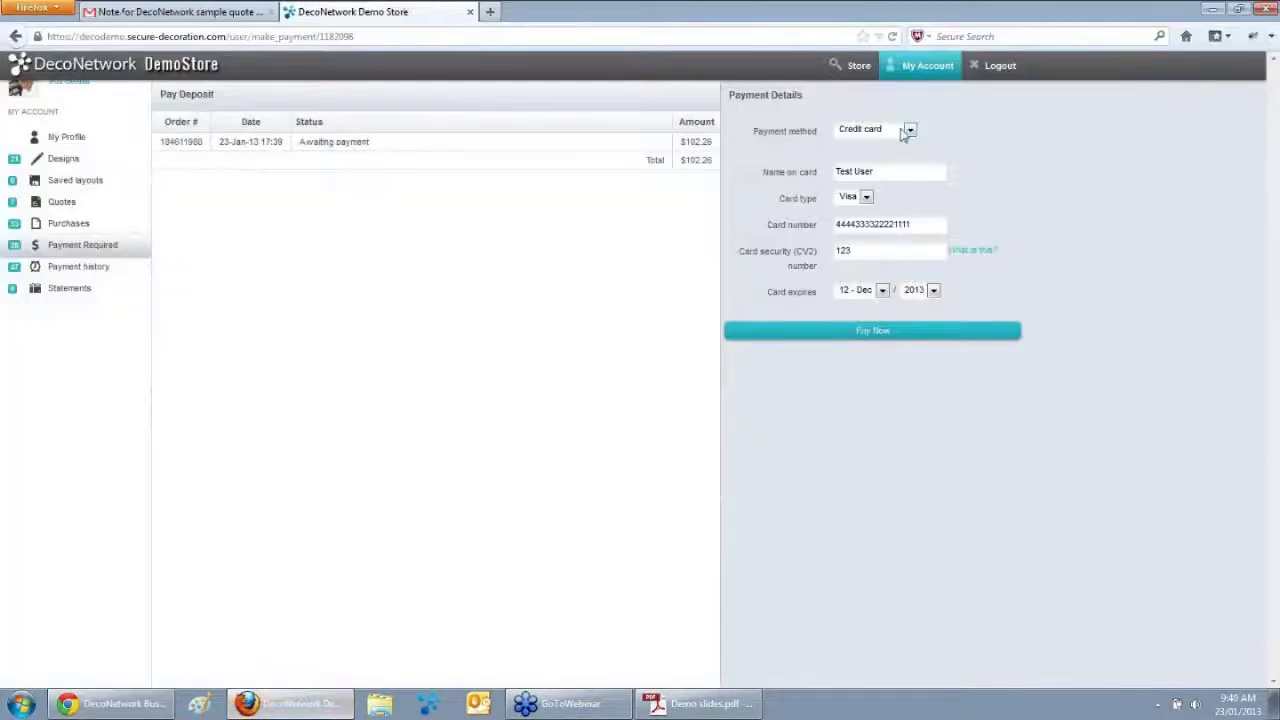
{"action": "left_click", "coordinate": [906, 130]}
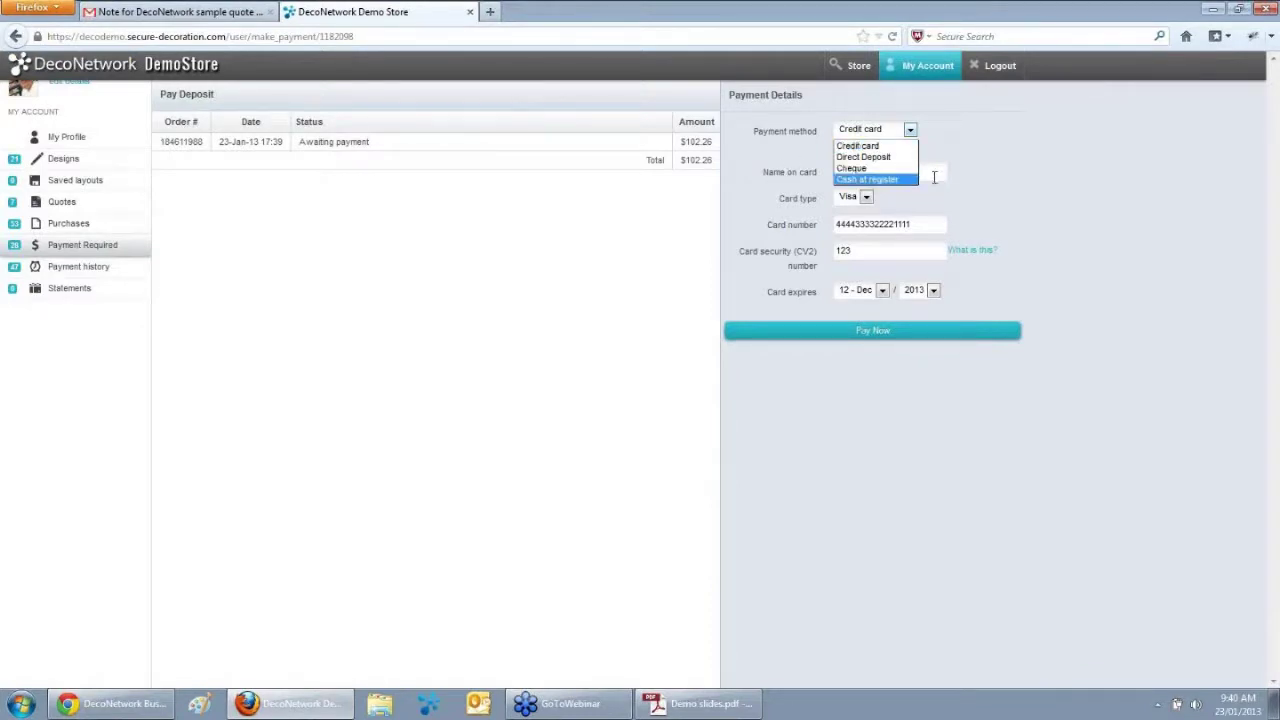
Check staff notifications for the approval, then pay the $102.26 deposit by credit card
{"action": "left_click", "coordinate": [117, 705]}
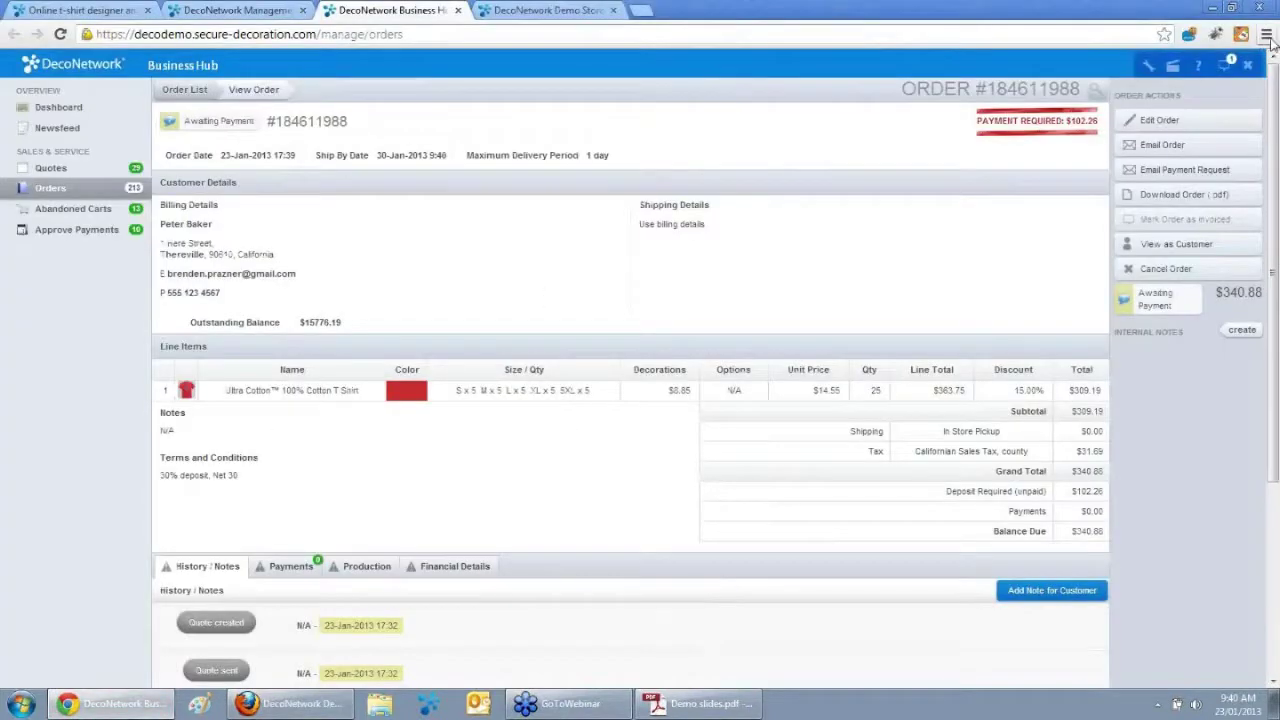
{"action": "left_click", "coordinate": [1224, 64]}
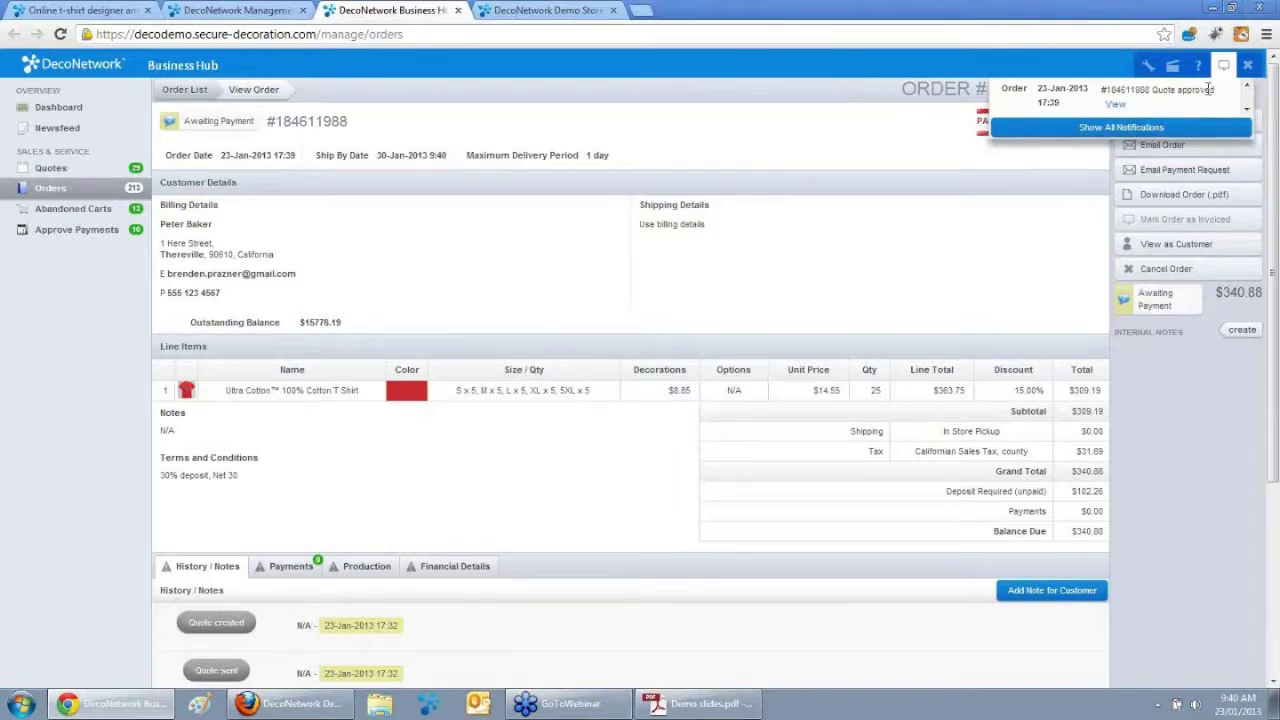
{"action": "left_click", "coordinate": [300, 704]}
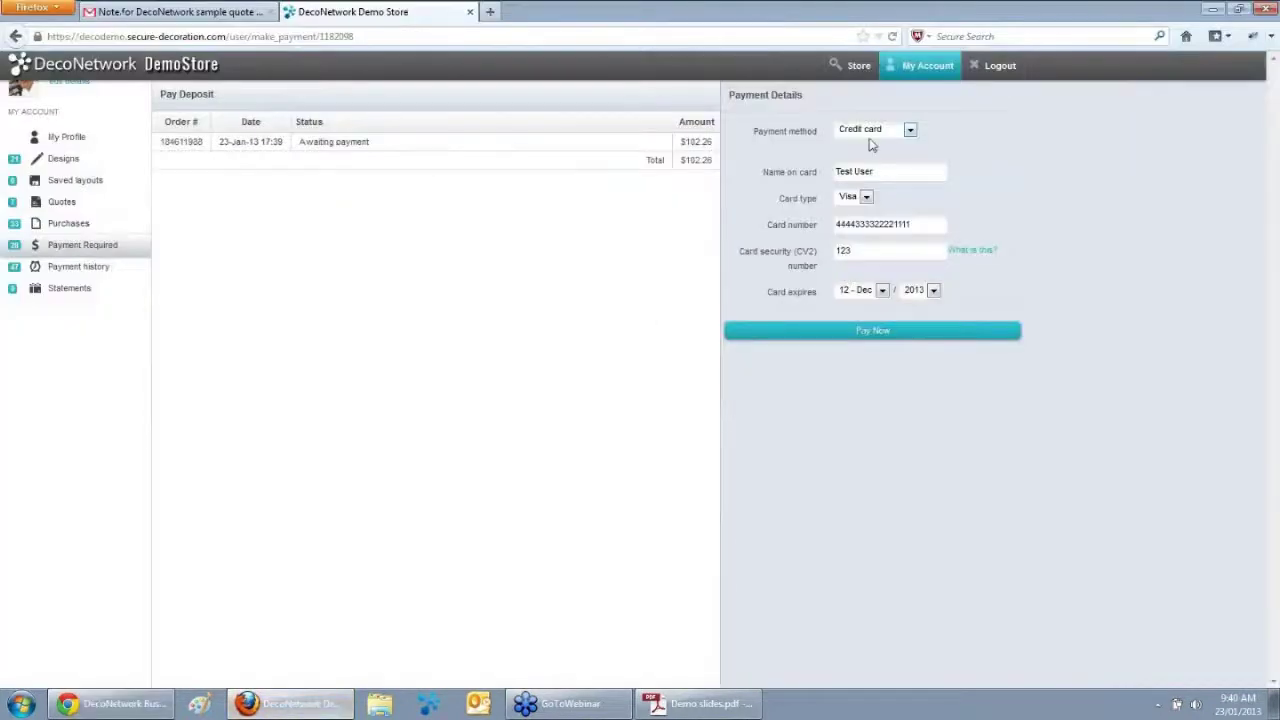
{"action": "left_click", "coordinate": [885, 335]}
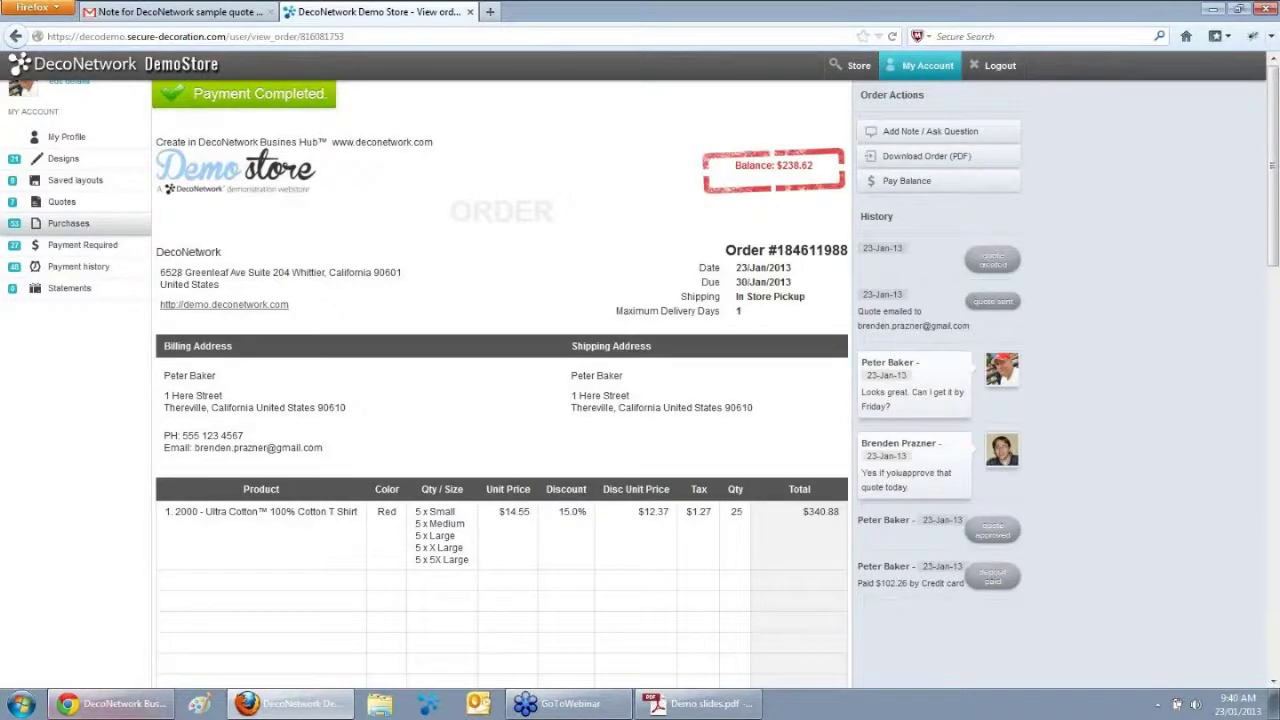
{"action": "left_click", "coordinate": [143, 712]}
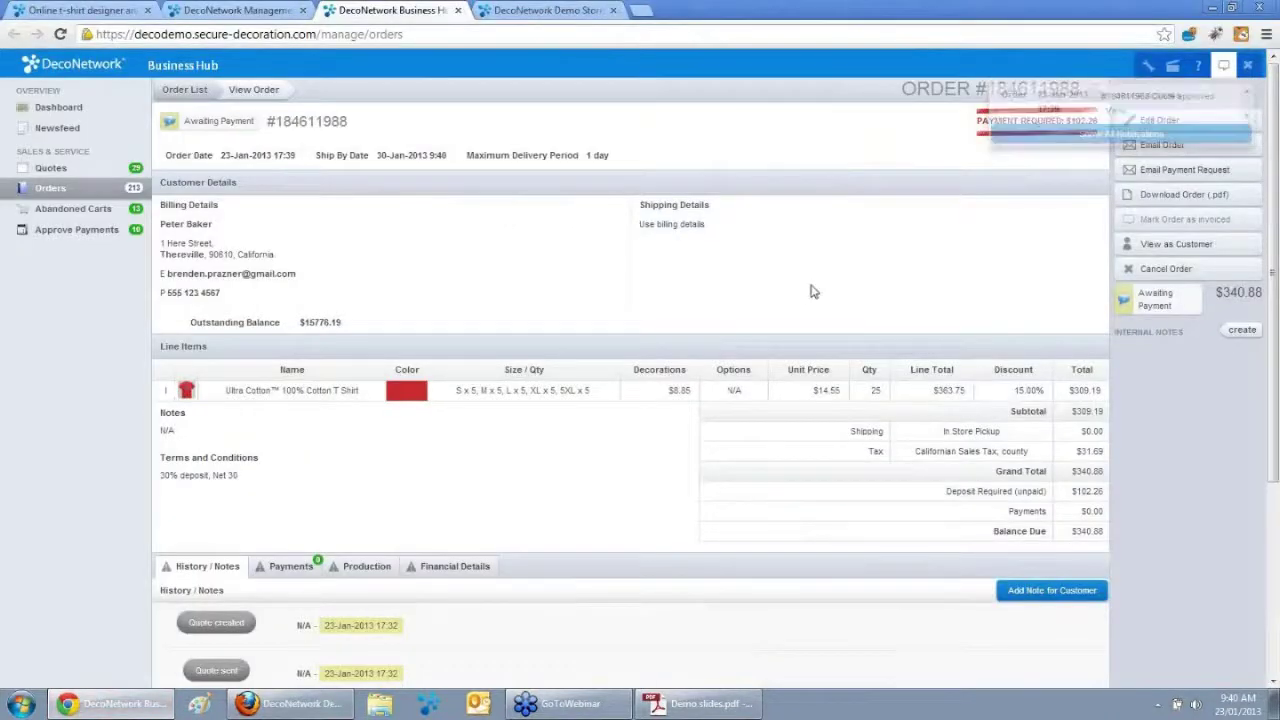
Check the newsfeed and notifications for the $102.26 deposit, then open Production in Management
{"action": "left_click", "coordinate": [62, 126]}
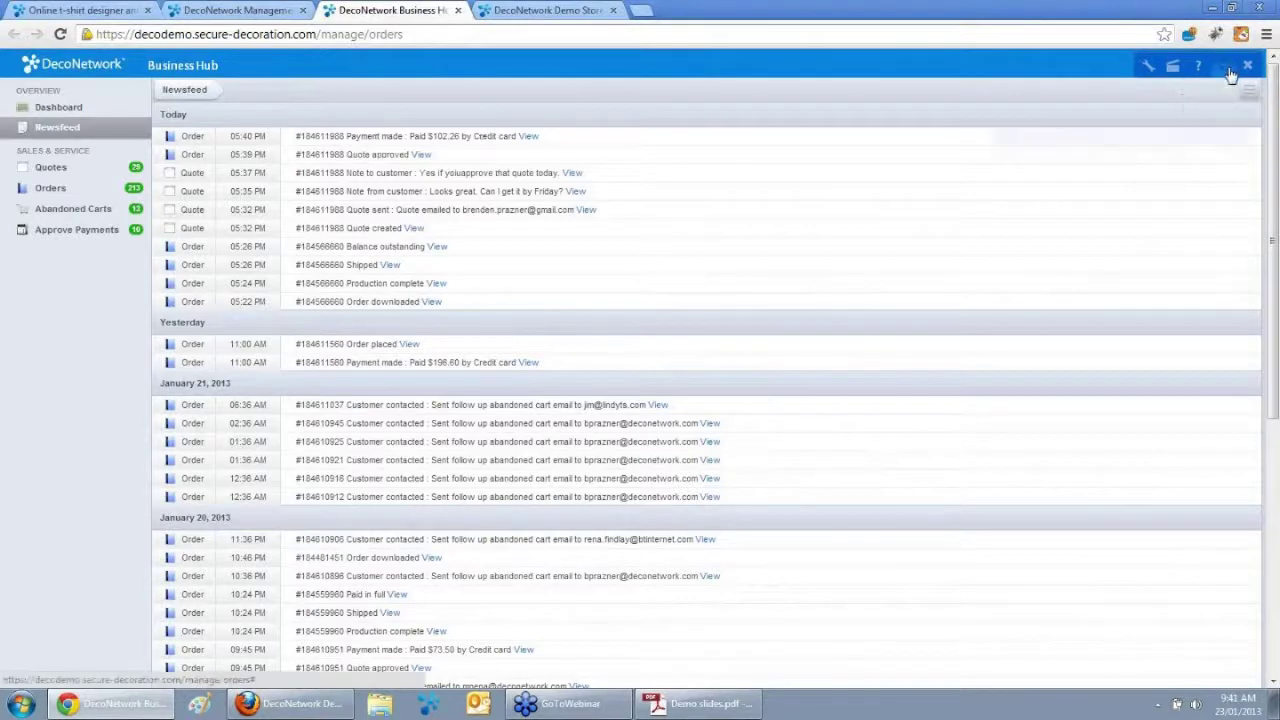
{"action": "left_click", "coordinate": [1224, 65]}
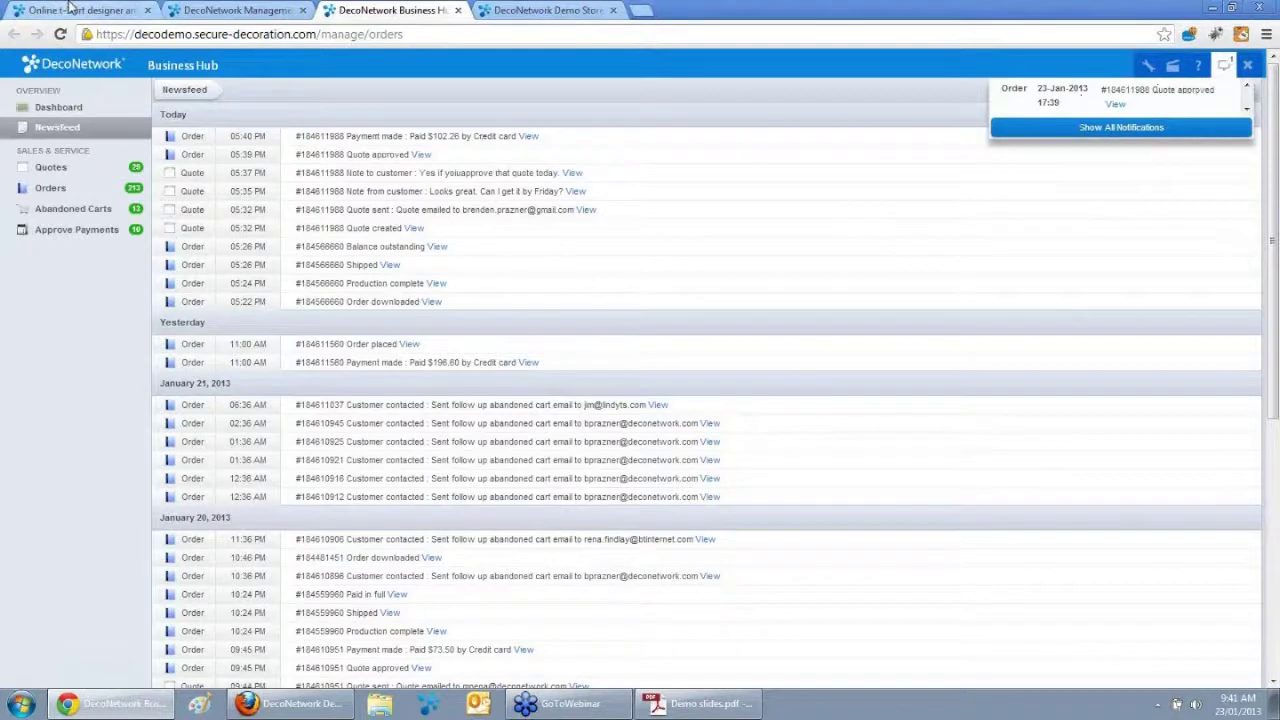
{"action": "left_click", "coordinate": [226, 14]}
{"action": "left_click", "coordinate": [668, 126]}
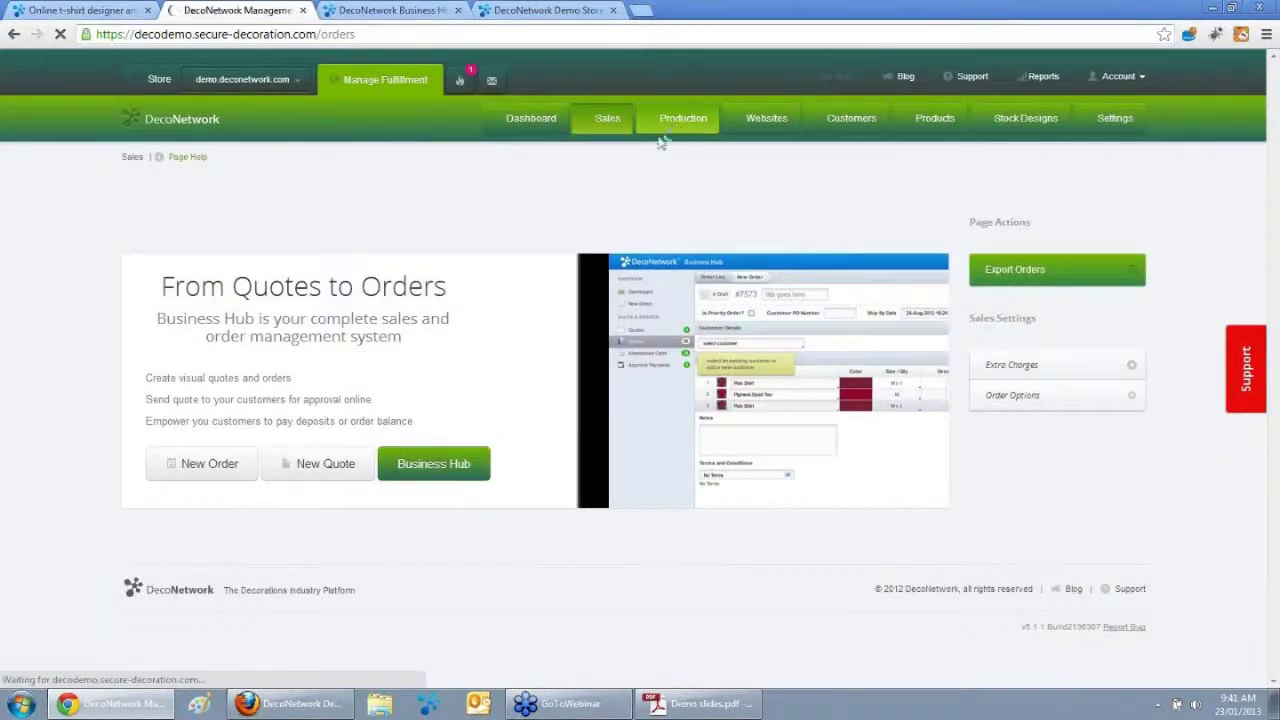
Review the $340.88 T-shirt order's front design and DTG production file, then close the window
{"action": "scroll", "coordinate": [603, 326], "scroll_direction": "down", "scroll_amount": 11}
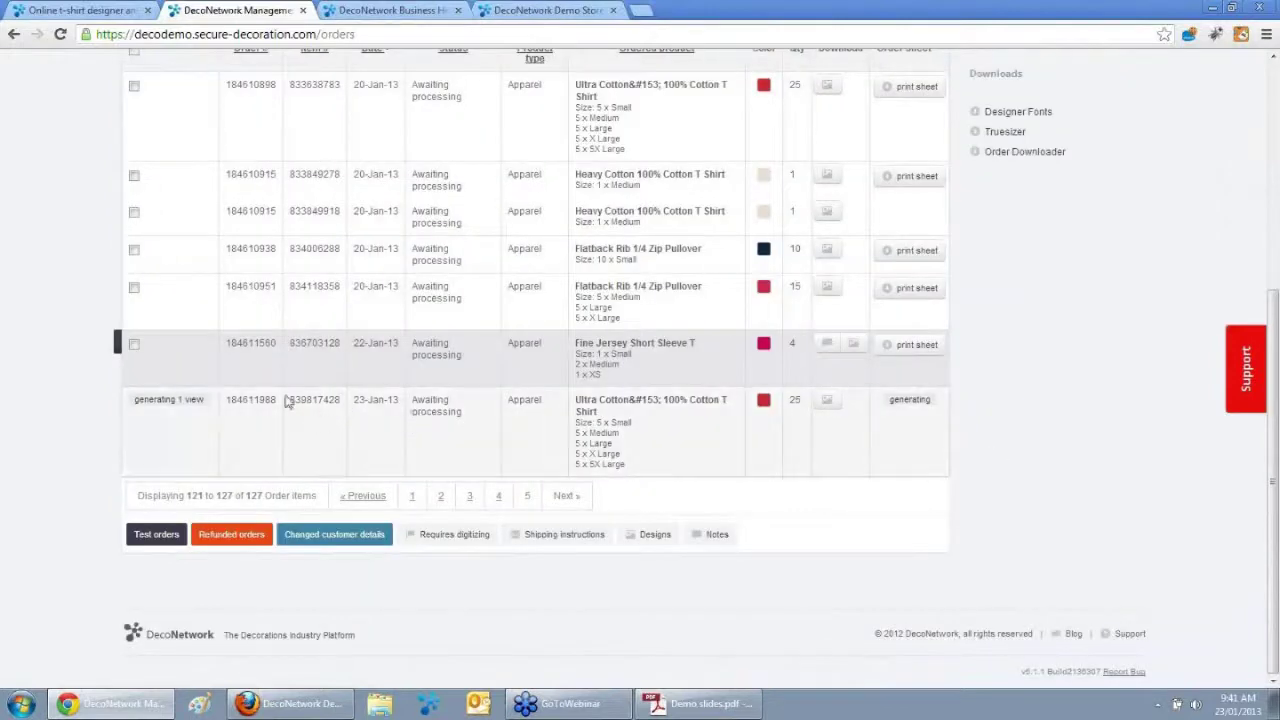
{"action": "left_click", "coordinate": [827, 403]}
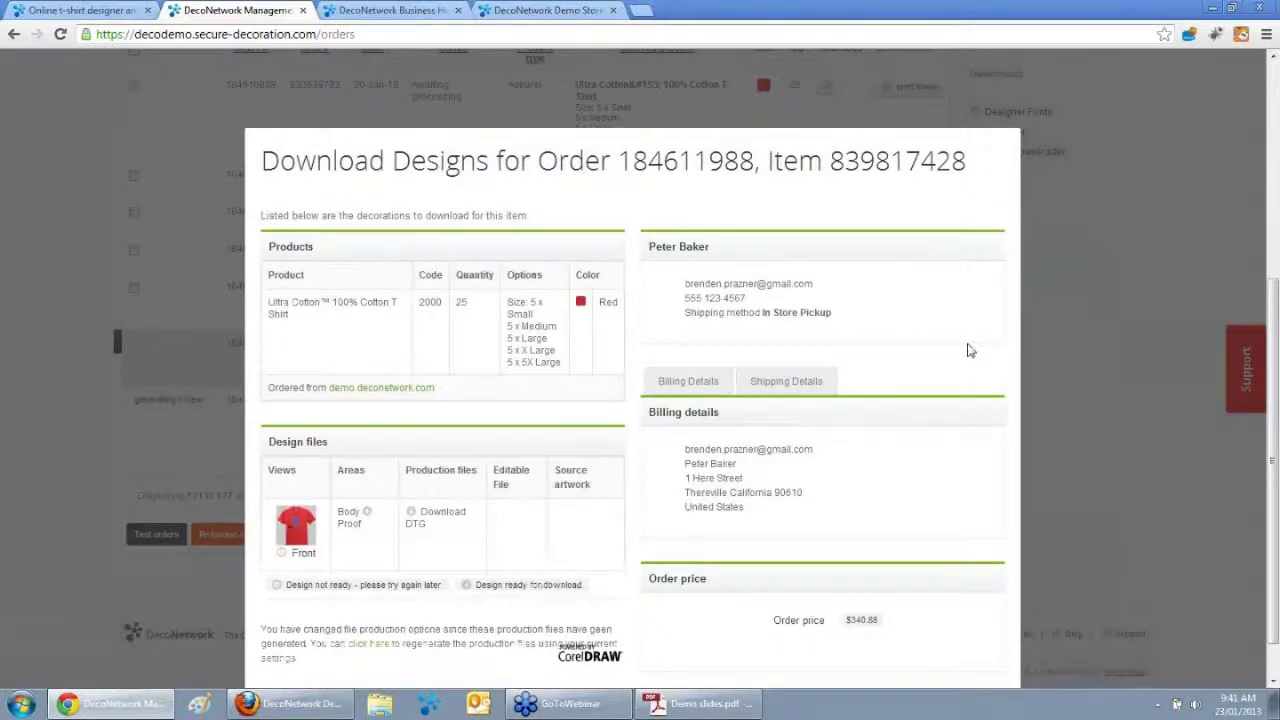
{"action": "scroll", "coordinate": [966, 350], "scroll_direction": "down", "scroll_amount": 1}
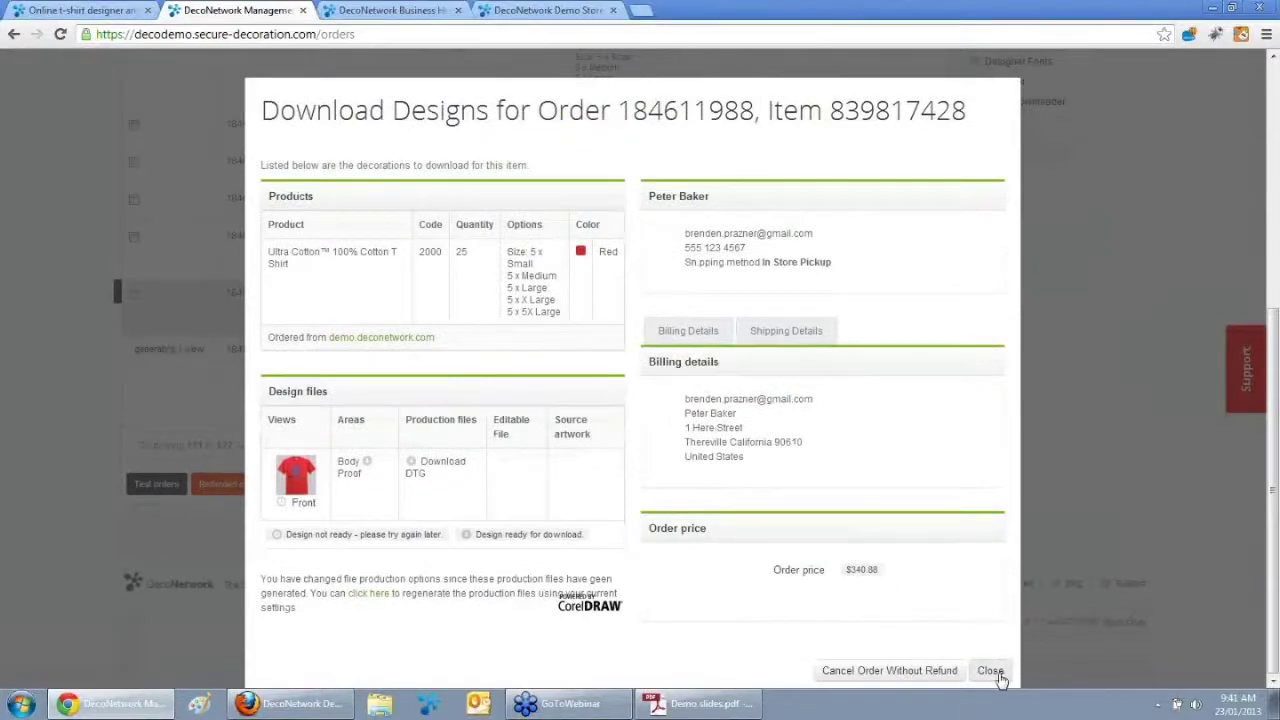
{"action": "left_click", "coordinate": [990, 671]}
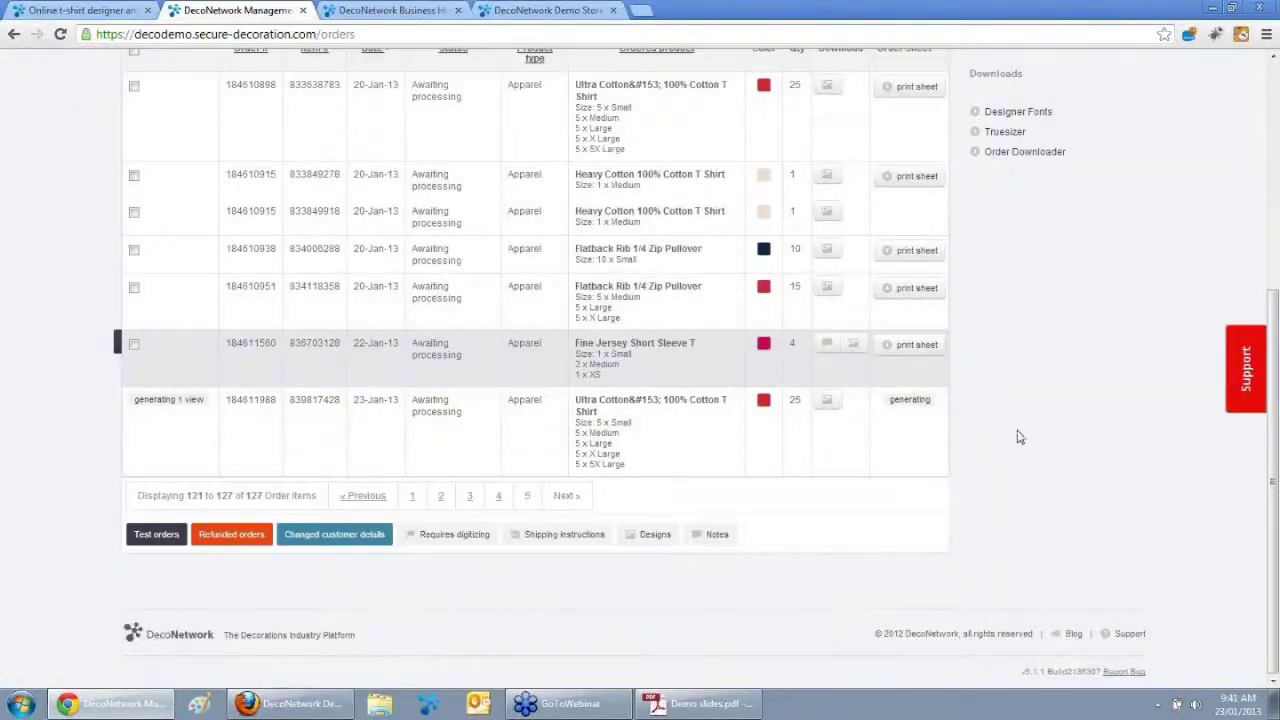